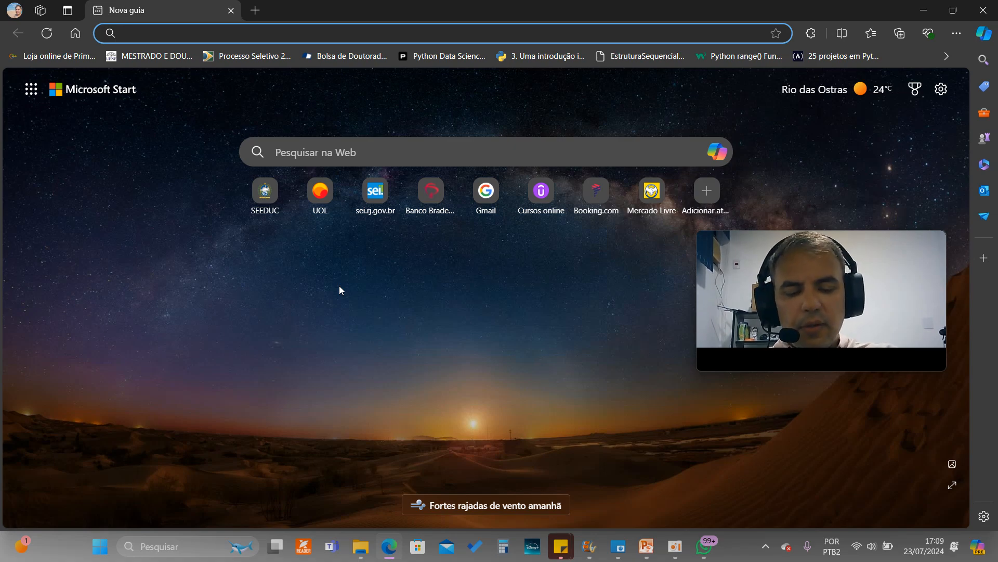
# - Open the Google home page and search the web for "download codec"
pyautogui.write('goo')
pyautogui.press('Return')
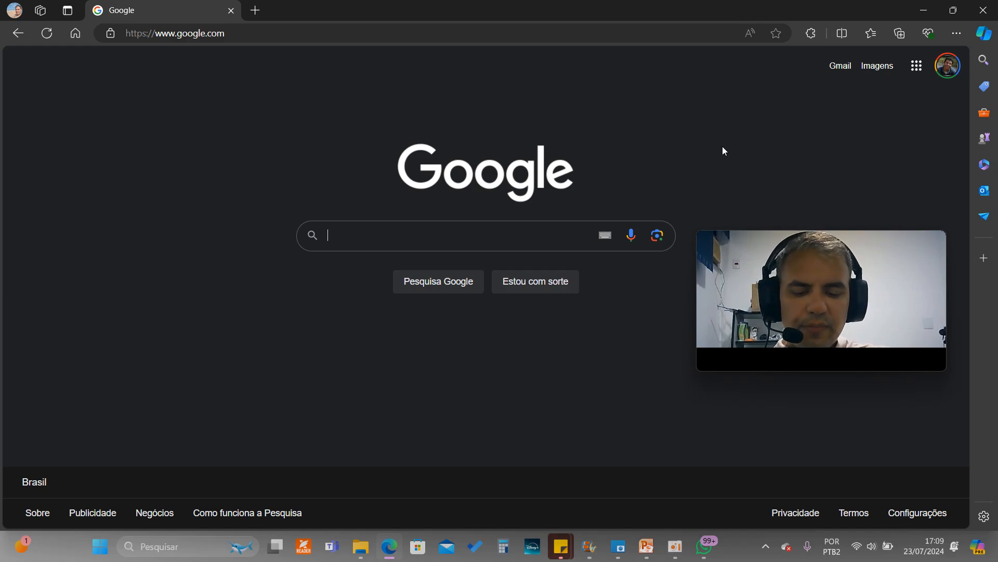
pyautogui.write('downlo')
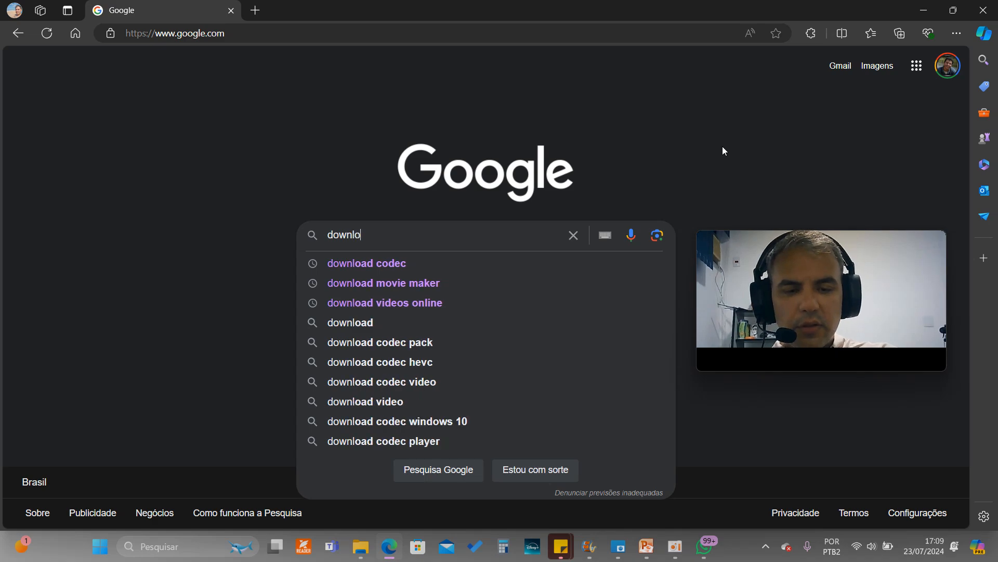
pyautogui.write('ad code')
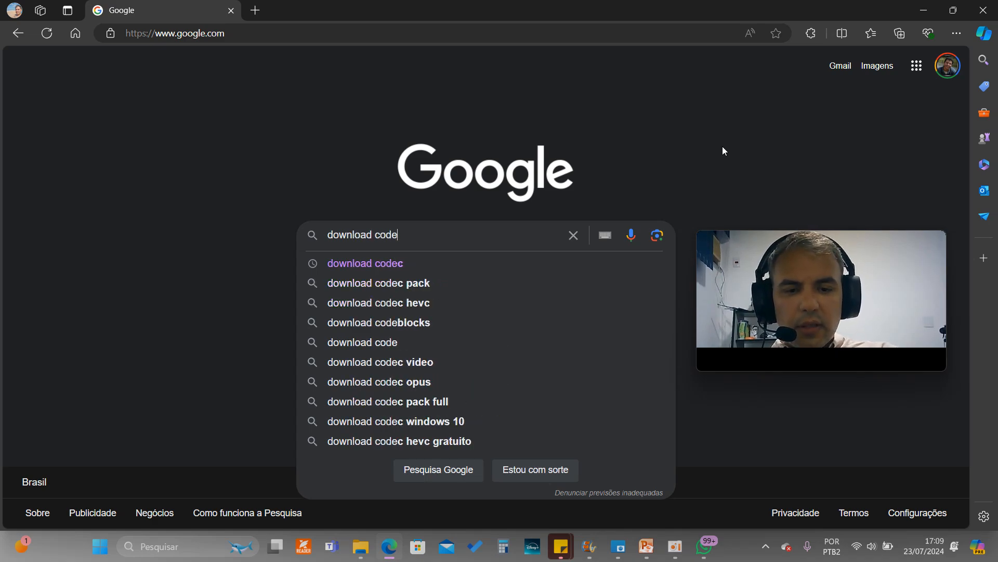
pyautogui.write('c')
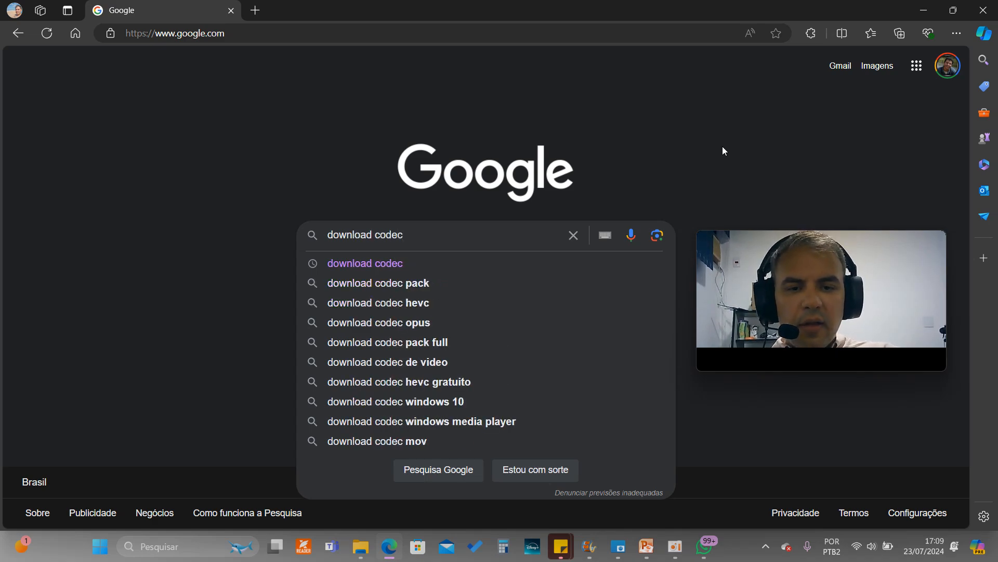
pyautogui.press('Return')
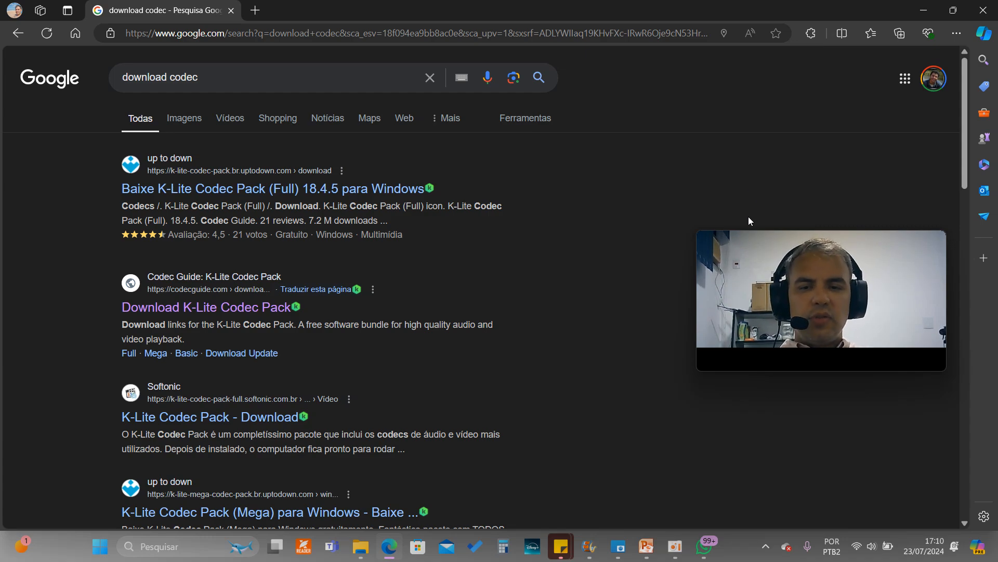
# - Look through the search results and open Codec Guide's "Download K-Lite Codec Pack" page
pyautogui.scroll(-3, 595, 242)
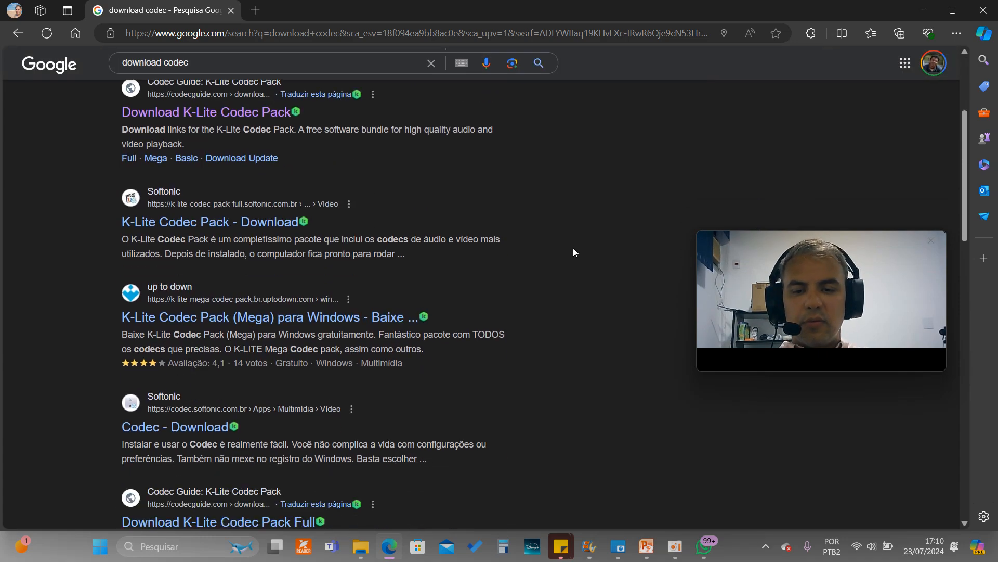
pyautogui.scroll(-1, 552, 258)
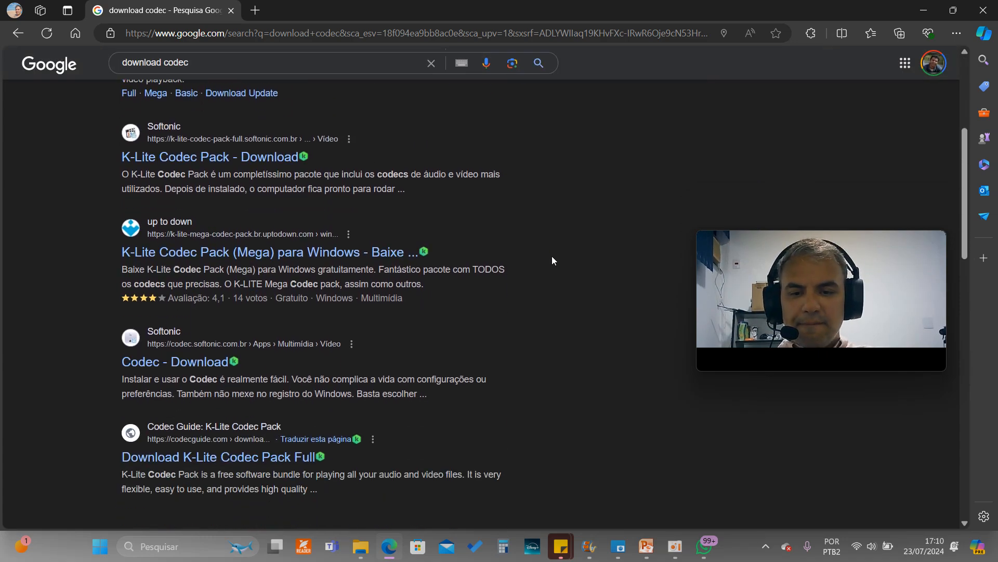
pyautogui.scroll(-5, 552, 260)
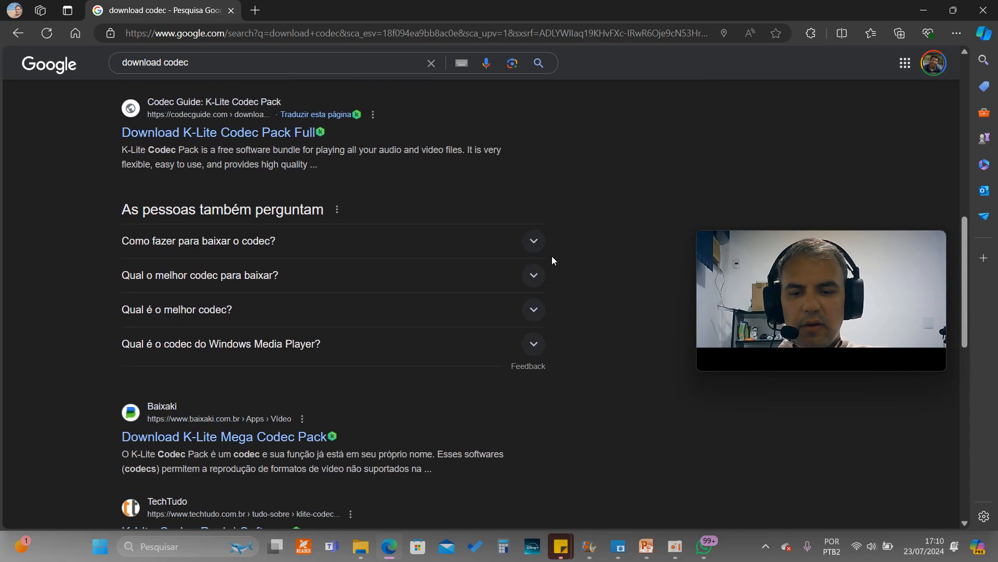
pyautogui.scroll(-1, 552, 260)
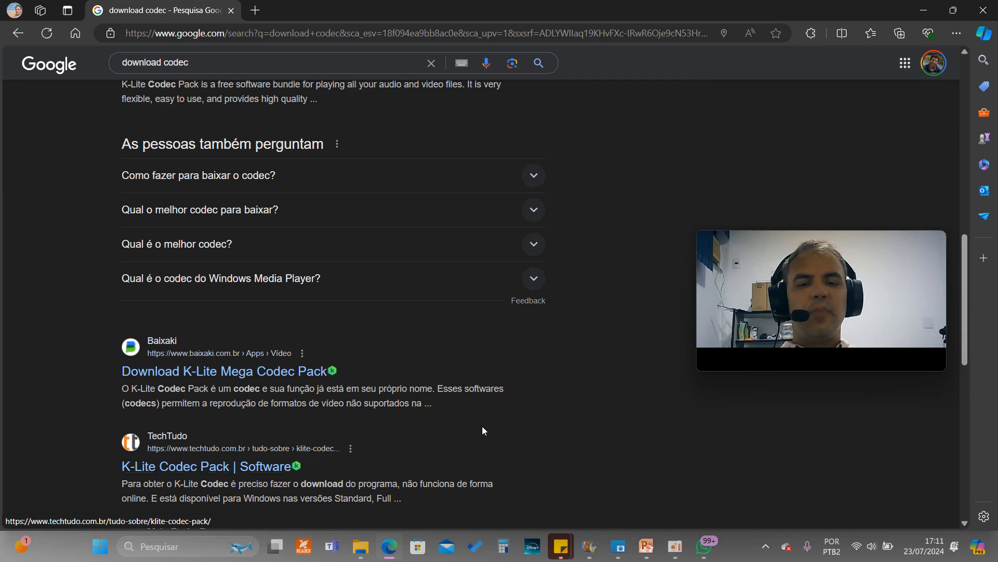
pyautogui.scroll(2, 486, 407)
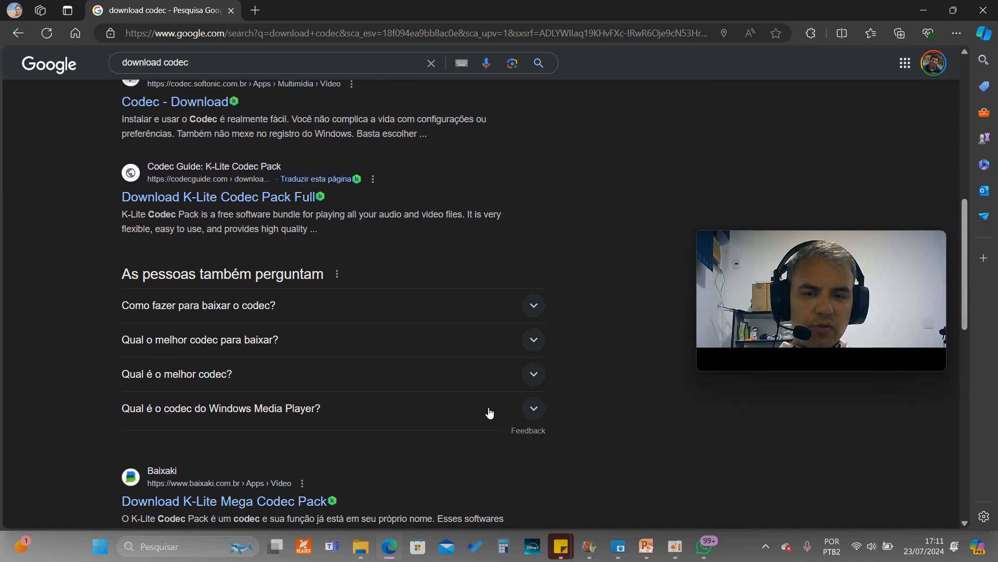
pyautogui.scroll(8, 470, 403)
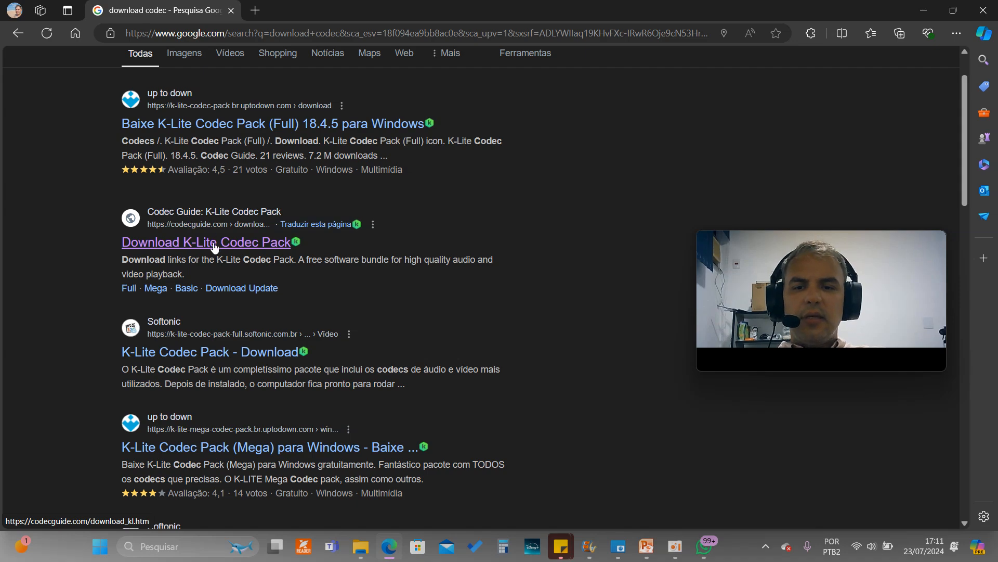
pyautogui.click(155, 245)
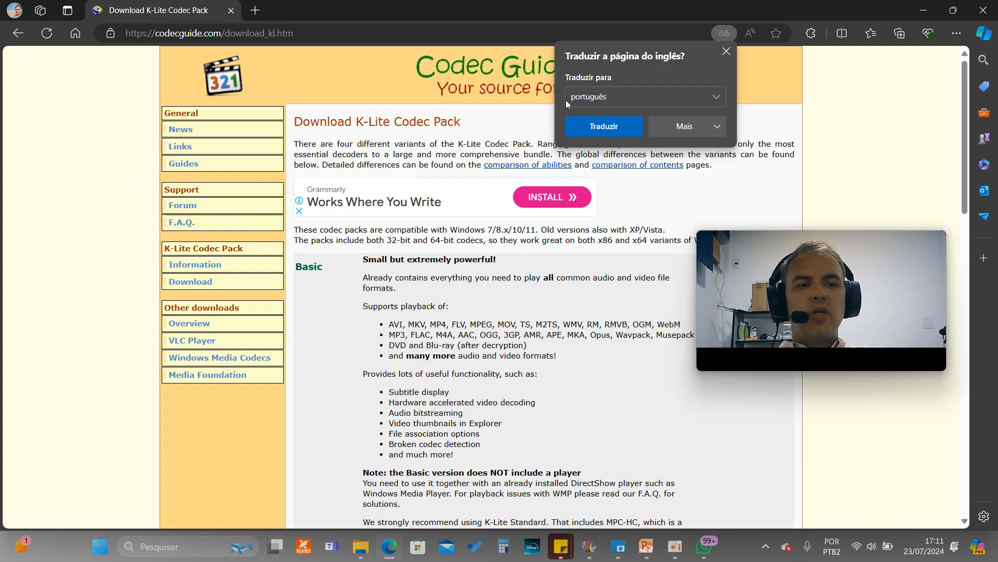
# - Translate the Codec Guide download page from English into Portuguese
pyautogui.click(818, 123)
pyautogui.scroll(-1, 545, 257)
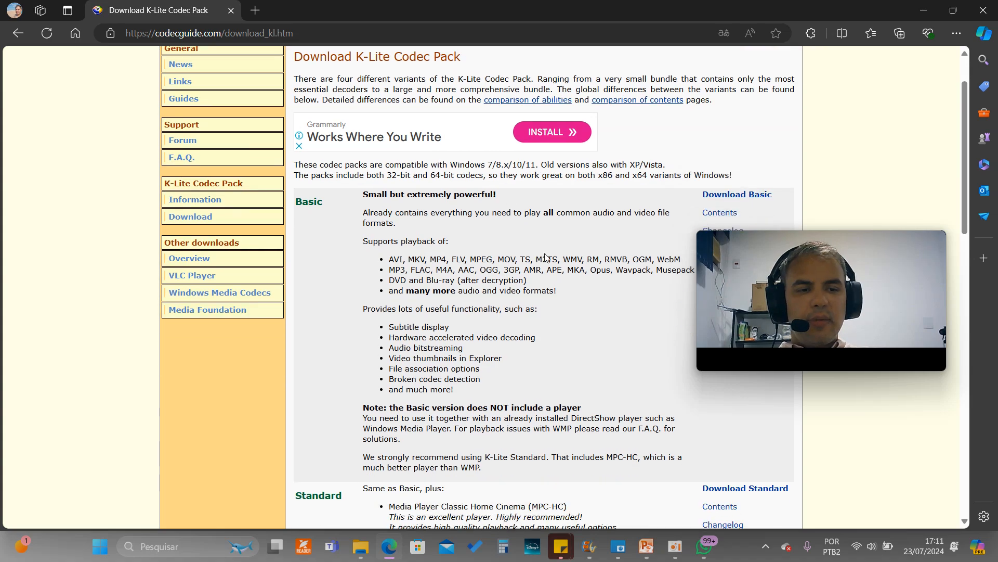
pyautogui.scroll(-3, 538, 248)
pyautogui.scroll(4, 534, 235)
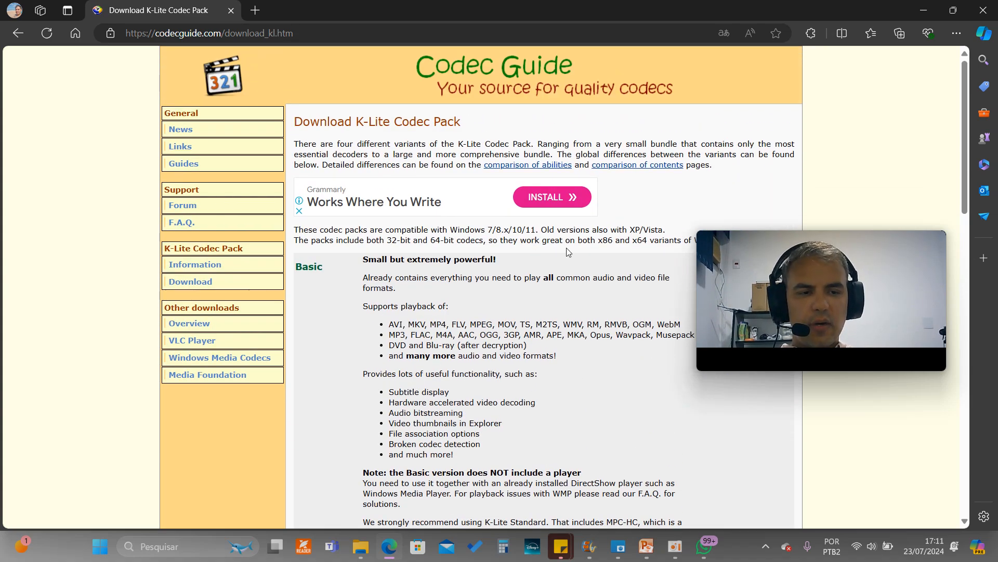
pyautogui.click(723, 35)
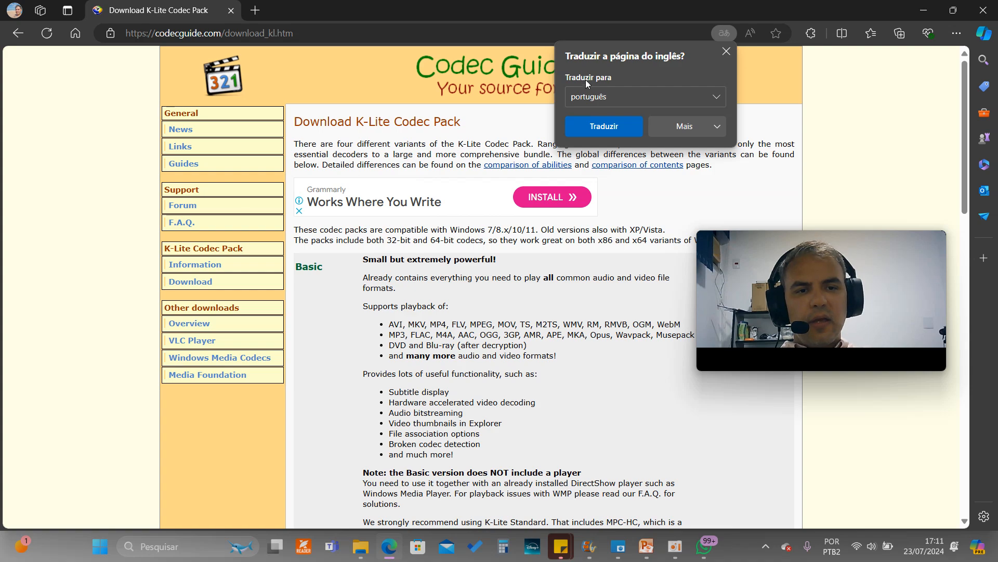
pyautogui.click(610, 130)
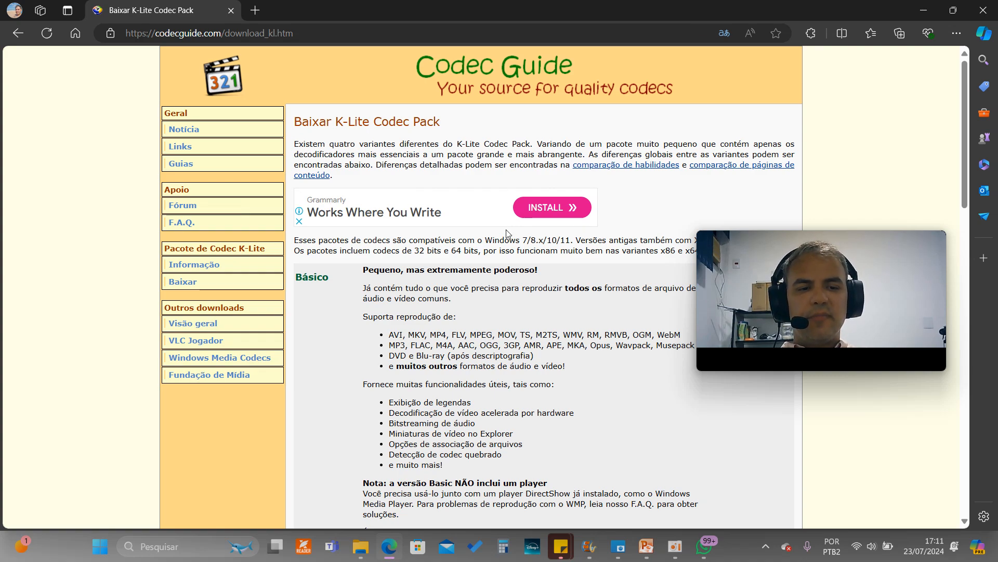
# - Review the K-Lite pack variants from Básico to Mega and open the Mega variant's download page
pyautogui.scroll(-3, 507, 233)
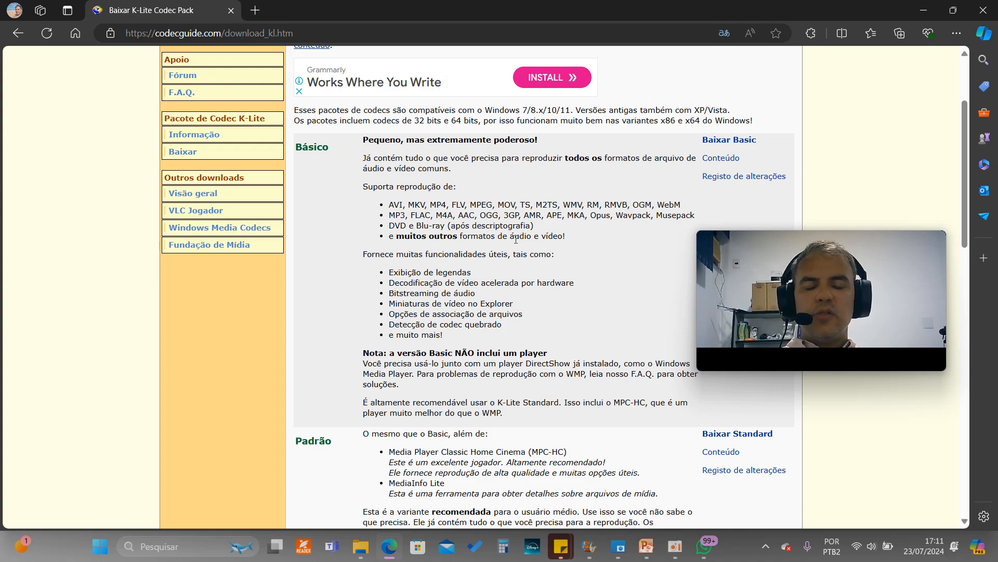
pyautogui.scroll(3, 472, 234)
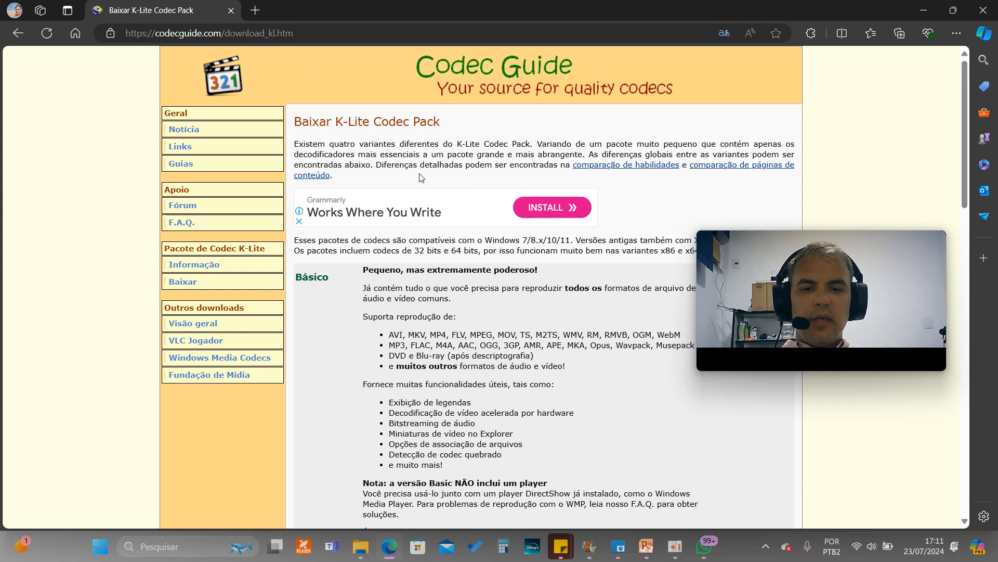
pyautogui.scroll(-3, 421, 179)
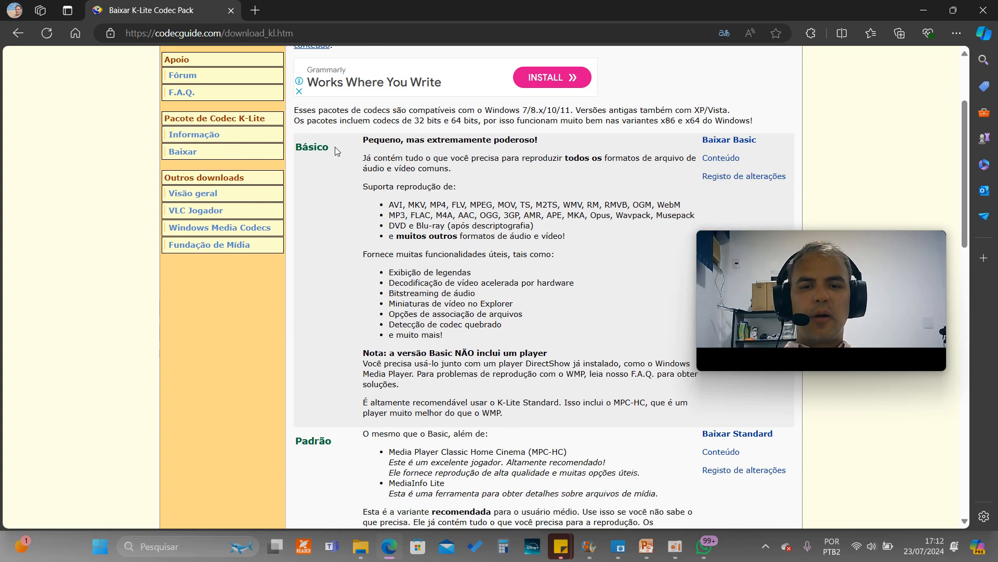
pyautogui.scroll(-2, 328, 151)
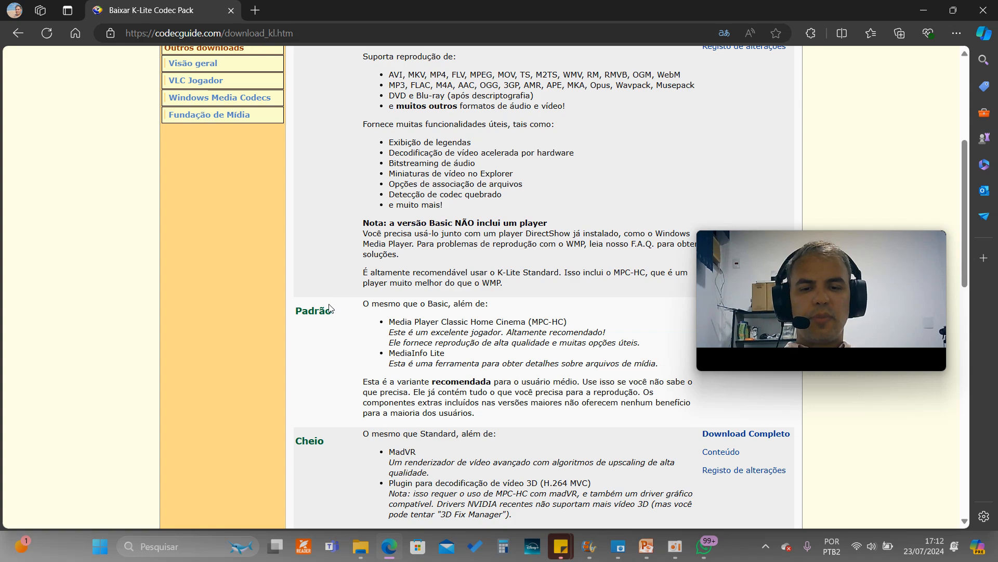
pyautogui.scroll(-2, 325, 296)
pyautogui.scroll(-2, 312, 312)
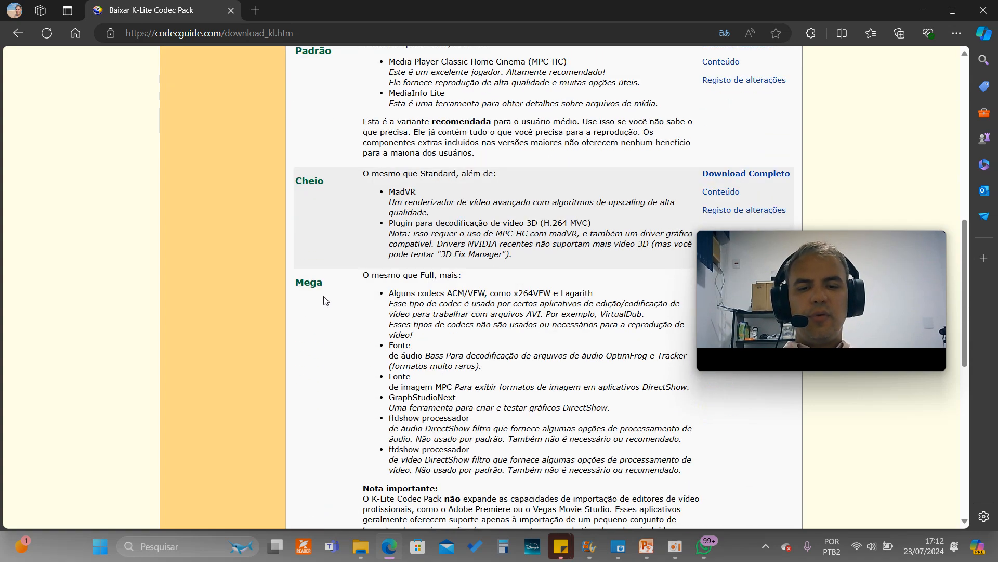
pyautogui.scroll(-1, 373, 271)
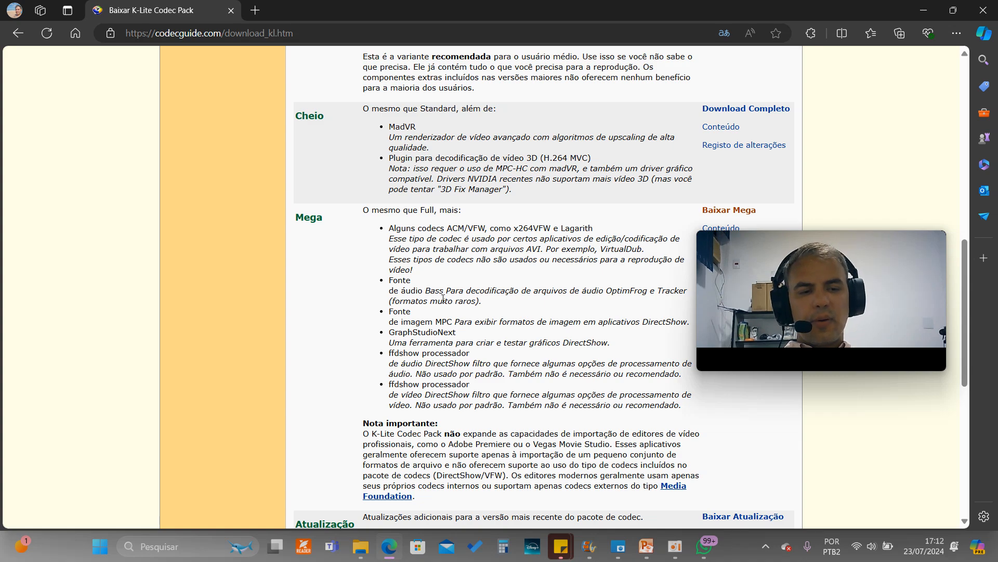
pyautogui.scroll(-1, 471, 285)
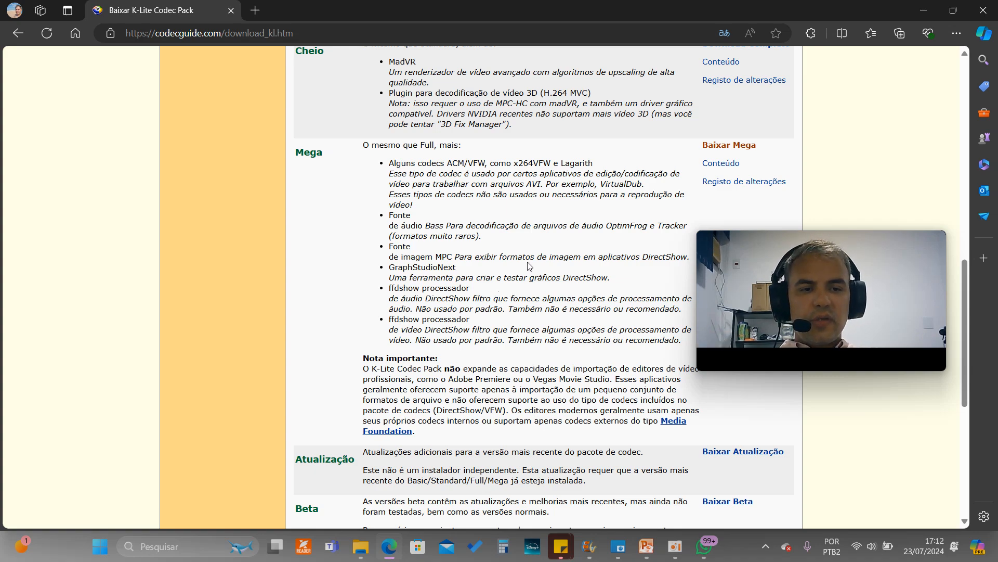
pyautogui.click(728, 146)
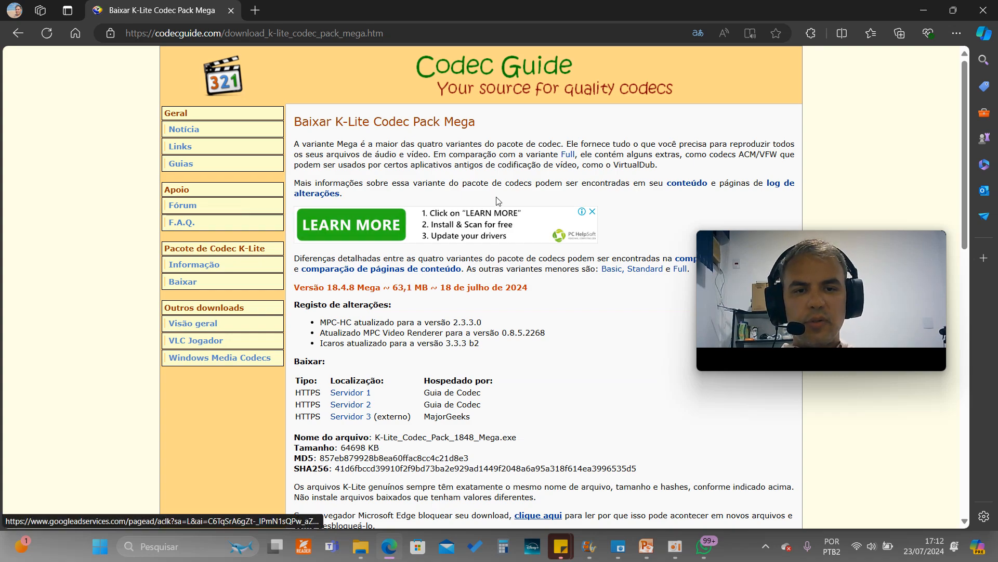
# - Start downloading the K-Lite Mega installer from Servidor 2, cancel the running download and close the download list
pyautogui.scroll(-3, 498, 202)
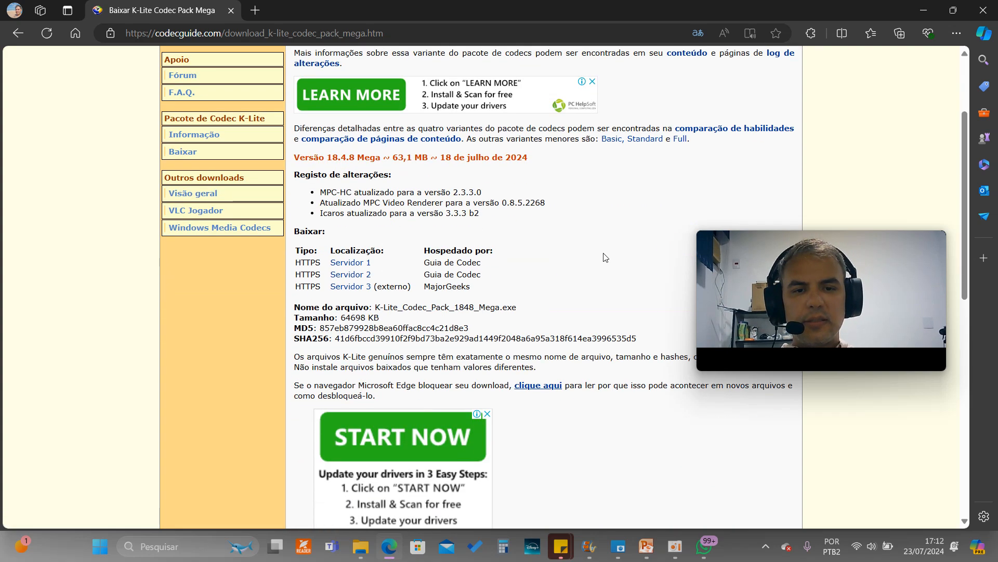
pyautogui.click(352, 274)
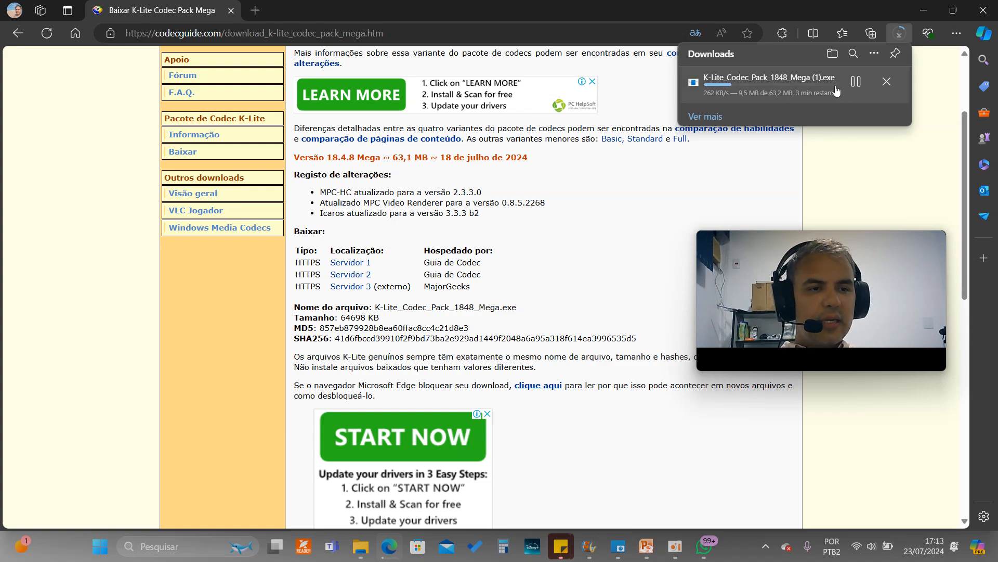
pyautogui.moveTo(889, 84)
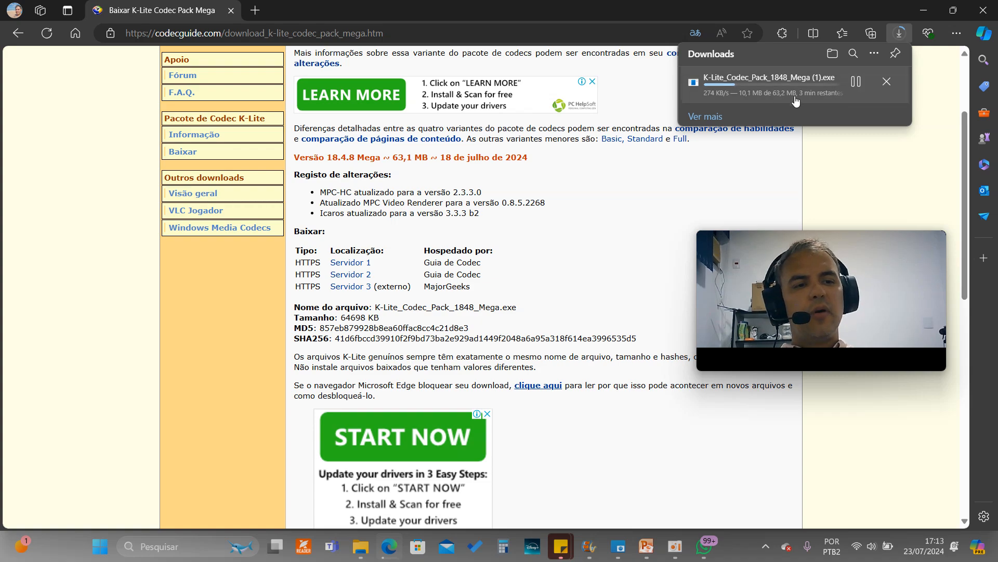
pyautogui.click(892, 87)
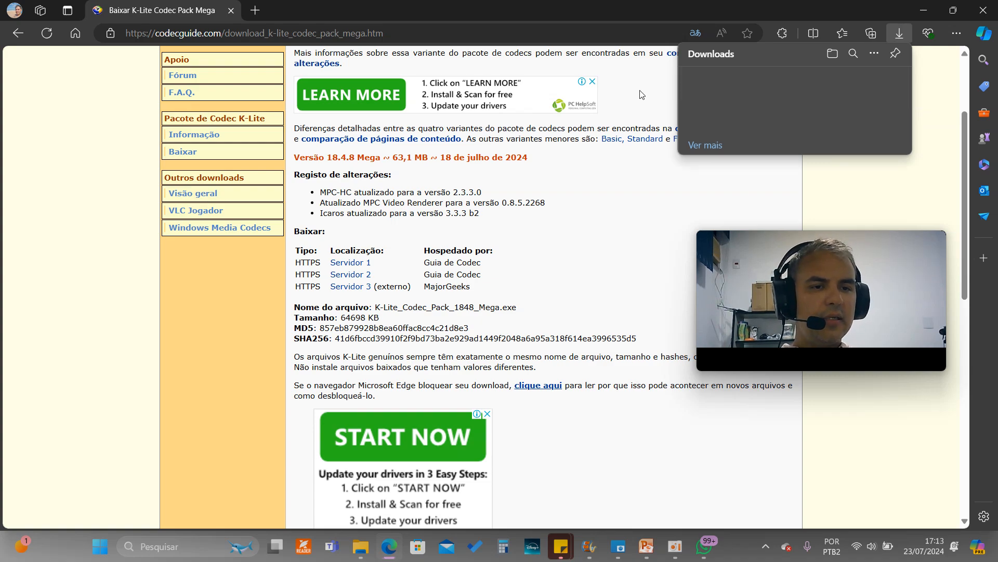
pyautogui.click(894, 34)
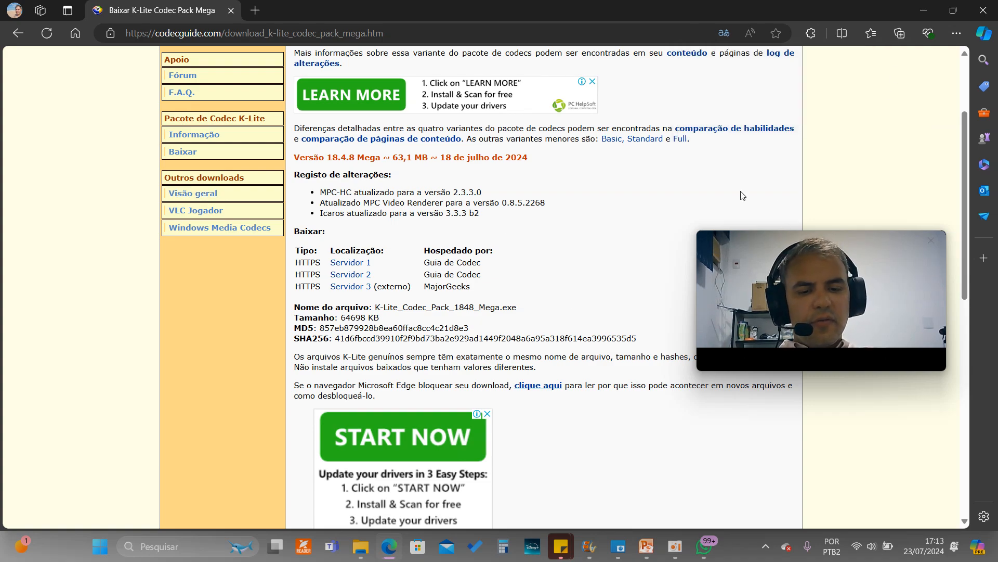
# - Switch to the oCam window in File Explorer and open the Downloads folder
pyautogui.moveTo(359, 552)
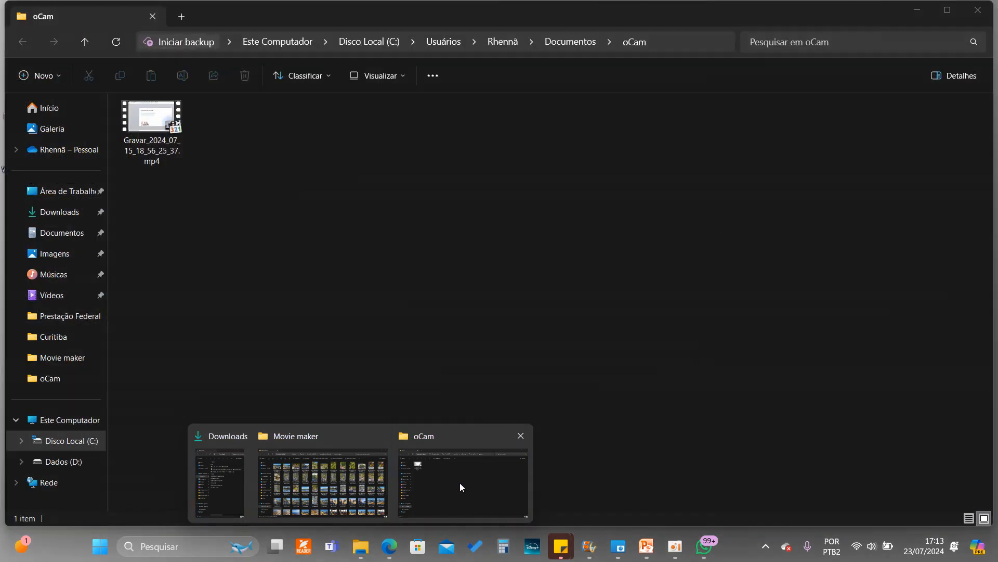
pyautogui.click(460, 482)
pyautogui.click(69, 213)
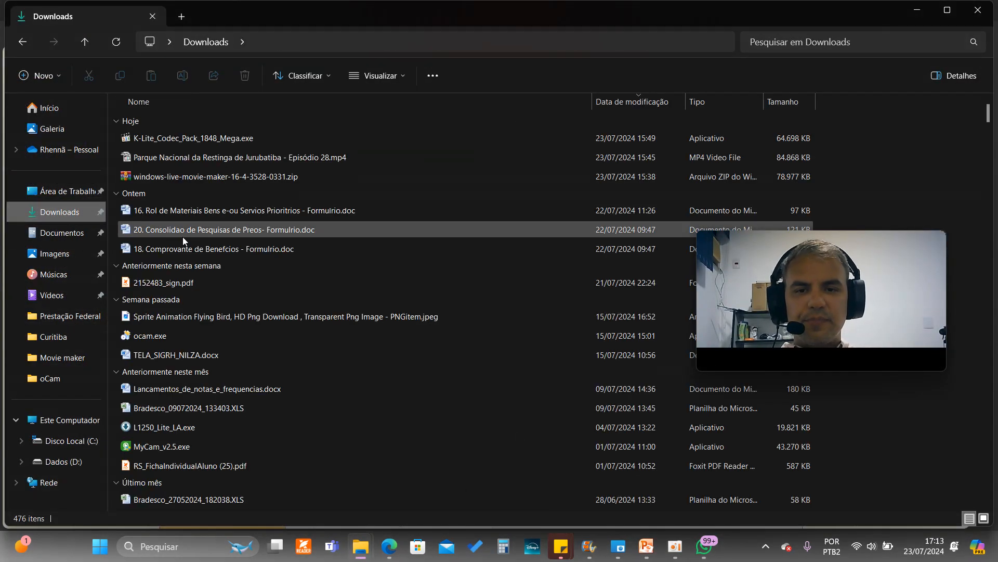
# - Collapse every date group in Downloads from Ontem through Há muito tempo, leaving only Hoje expanded
pyautogui.click(123, 194)
pyautogui.click(116, 193)
pyautogui.click(117, 210)
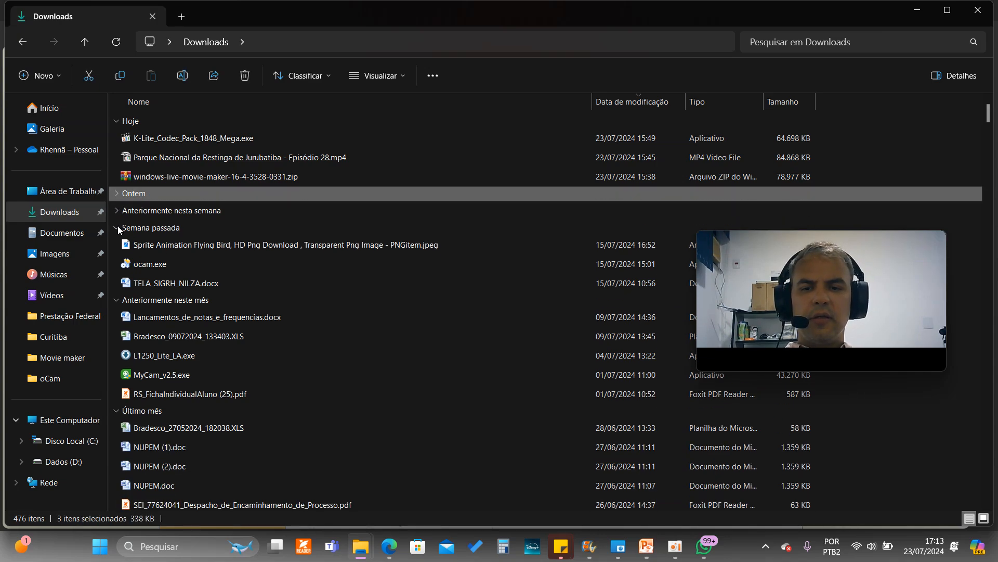
pyautogui.click(117, 228)
pyautogui.click(117, 245)
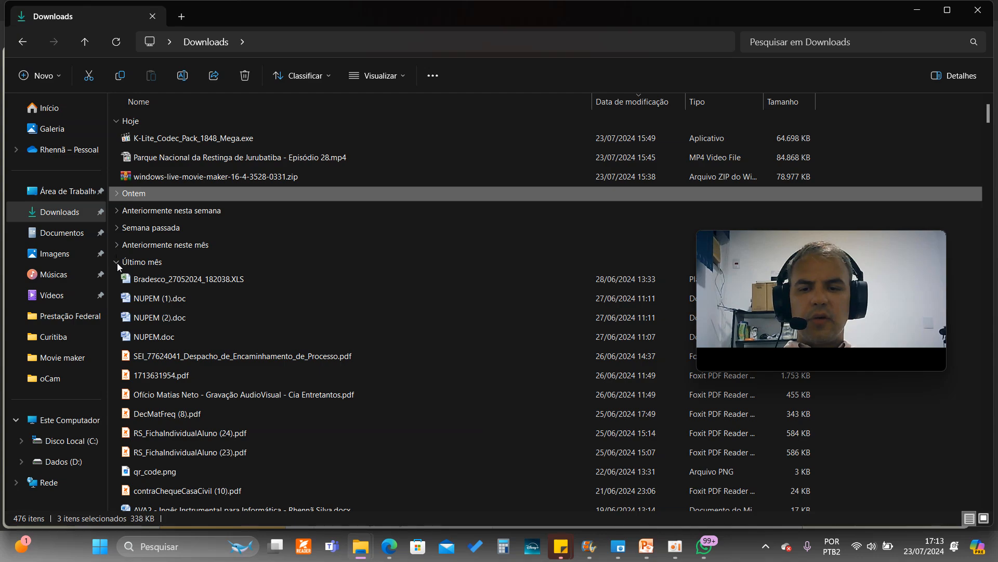
pyautogui.click(116, 262)
pyautogui.click(117, 279)
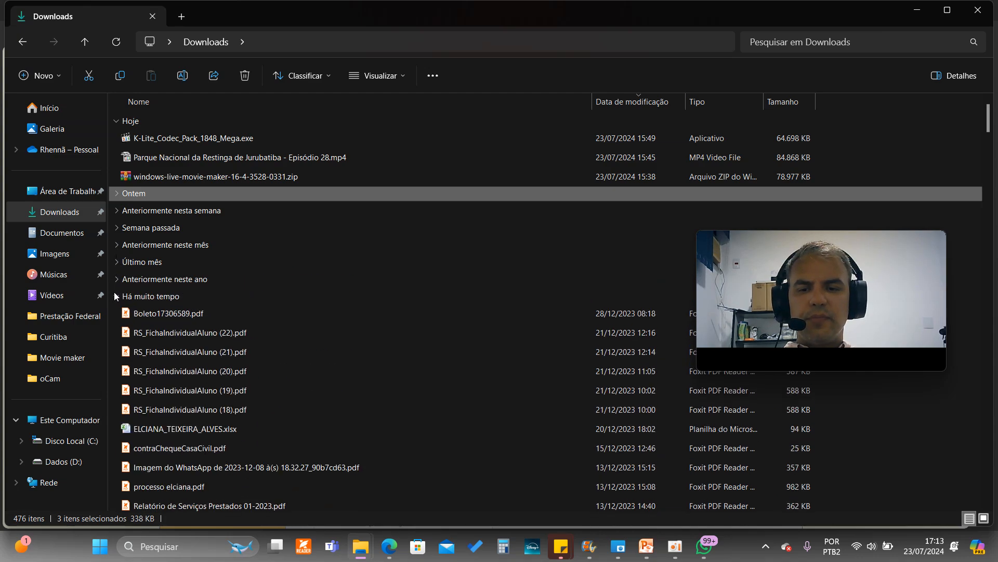
pyautogui.click(117, 297)
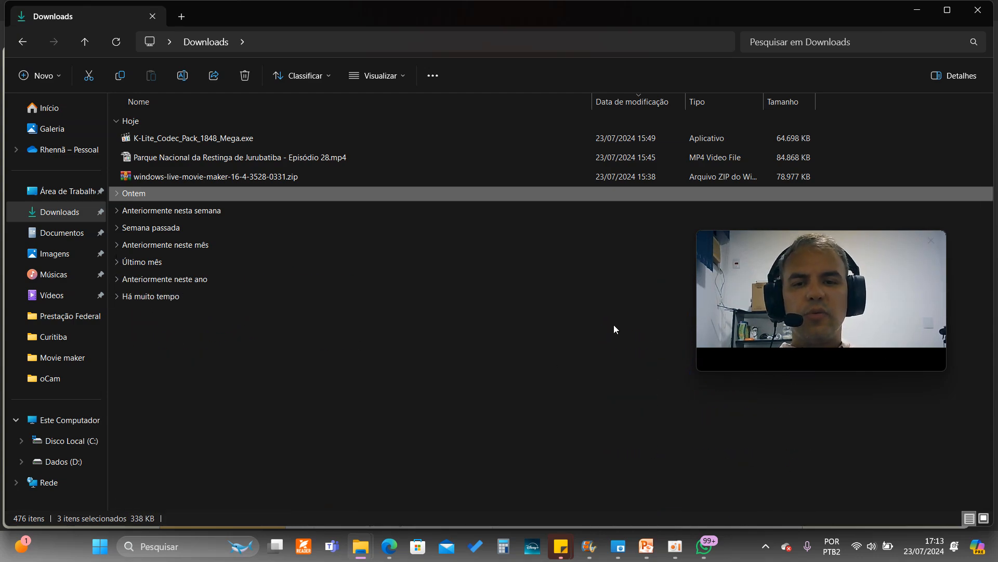
# - Run K-Lite_Codec_Pack_1848_Mega.exe from Downloads, continue in Update / Modify mode and accept the Profile 1: Advanced playback and encoding components
pyautogui.click(556, 432)
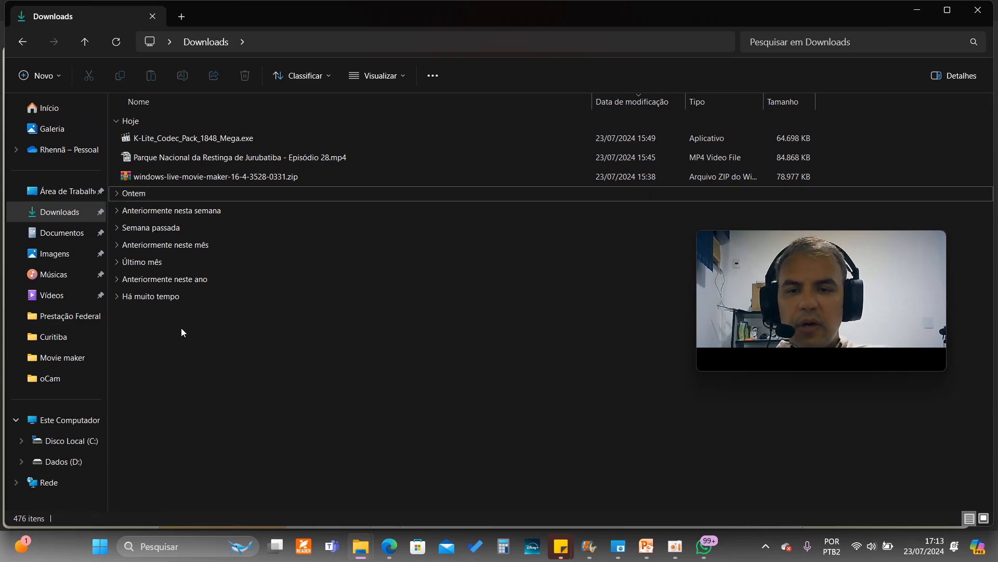
pyautogui.click(232, 138)
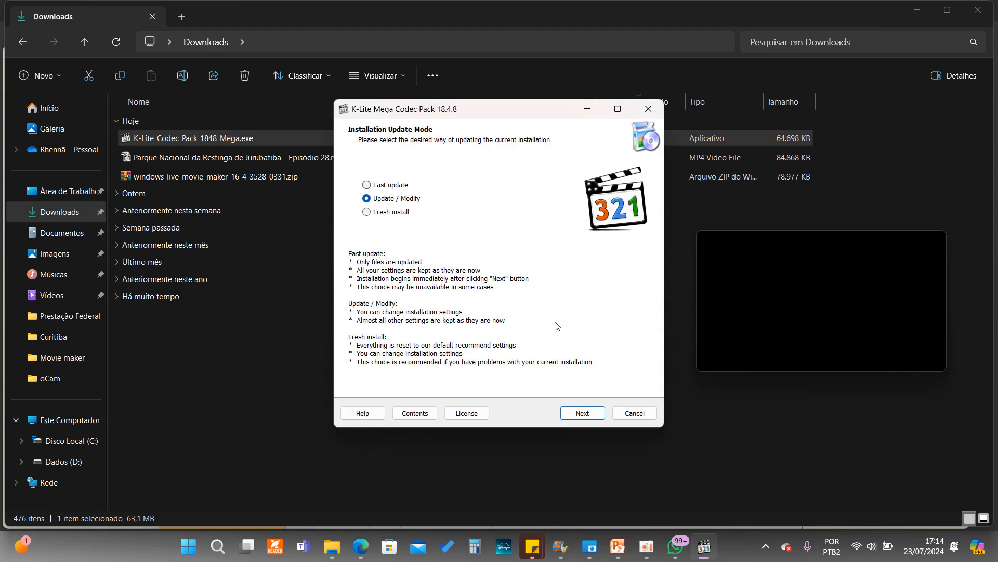
pyautogui.click(576, 414)
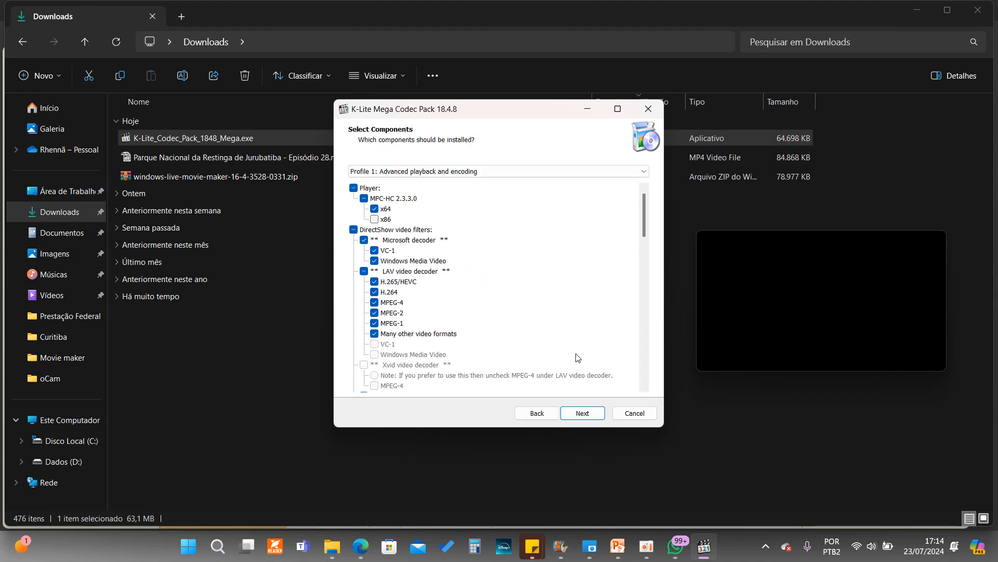
pyautogui.scroll(-10, 572, 354)
pyautogui.scroll(10, 566, 342)
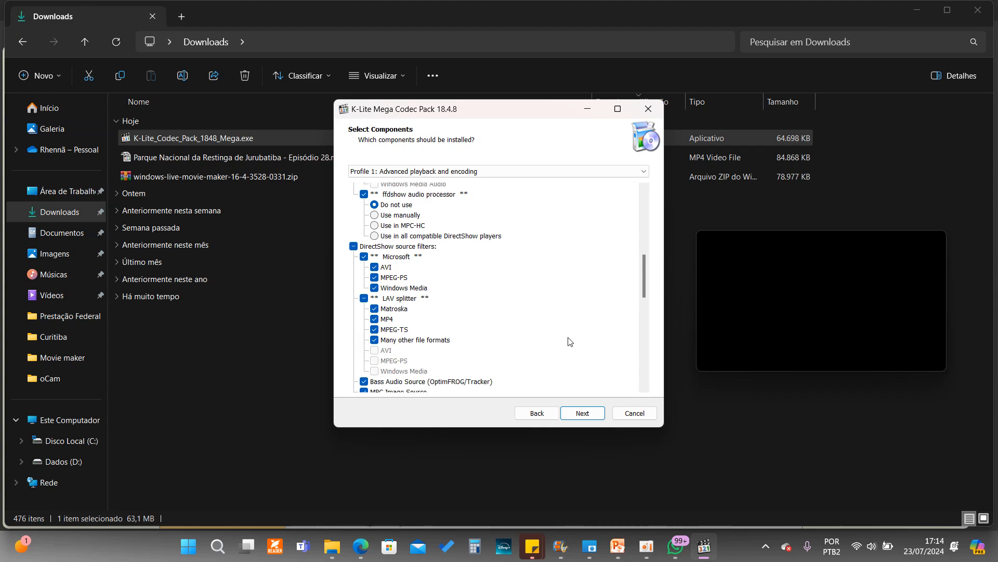
pyautogui.click(583, 413)
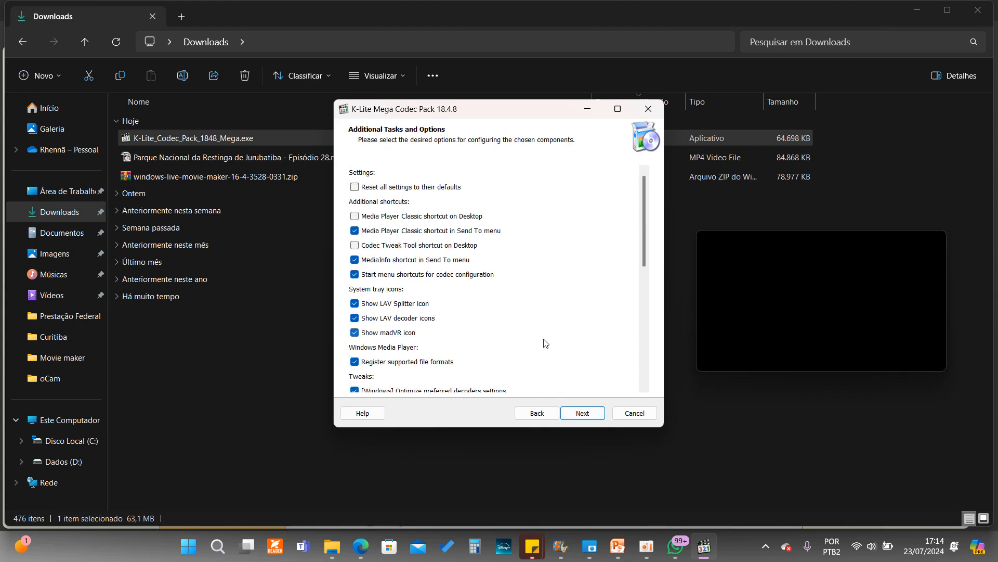
# - Accept the preset tasks, MPC-HC, hardware acceleration and language settings, and choose Media Player Classic (MPC-HC) (x64) for file associations
pyautogui.click(591, 414)
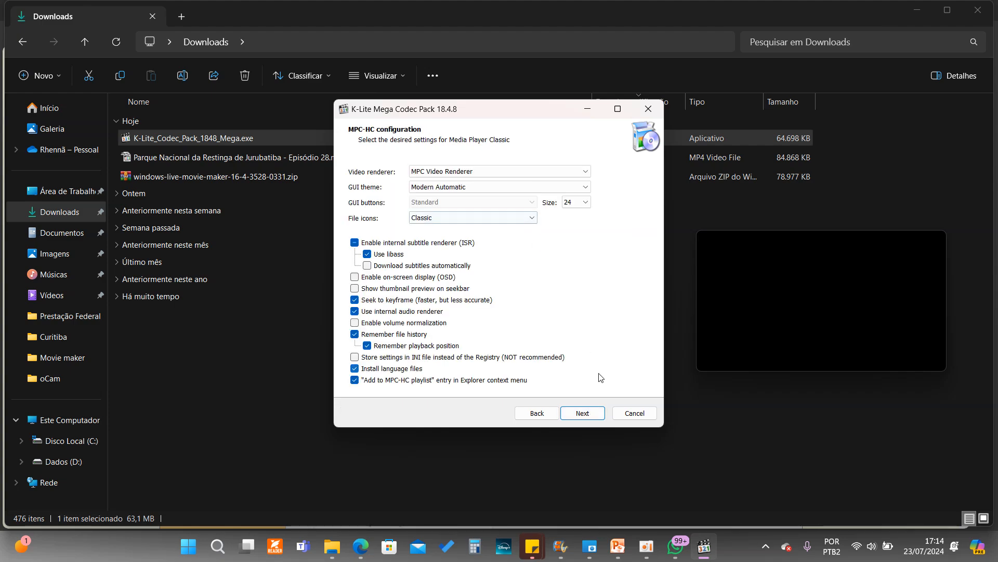
pyautogui.click(591, 413)
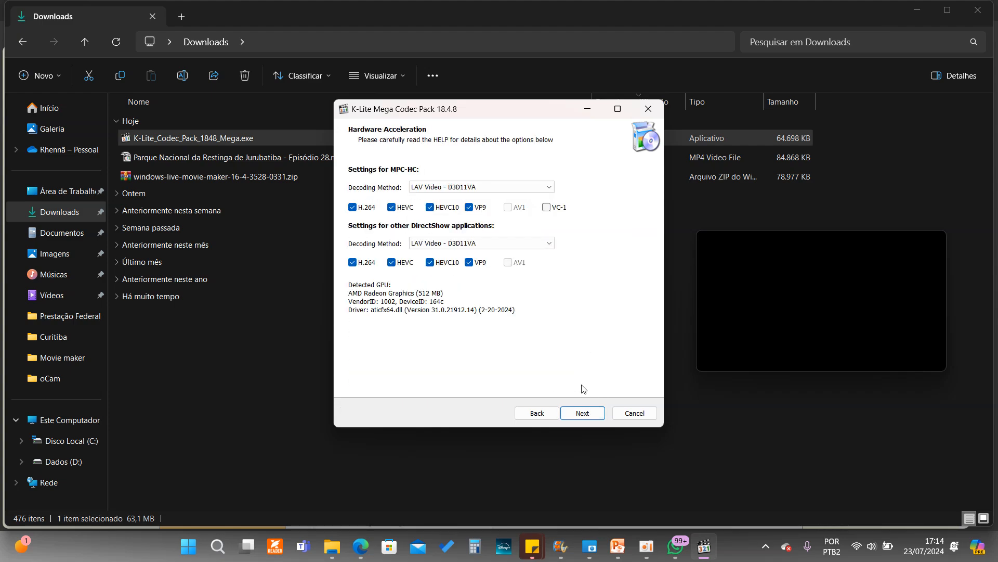
pyautogui.click(585, 415)
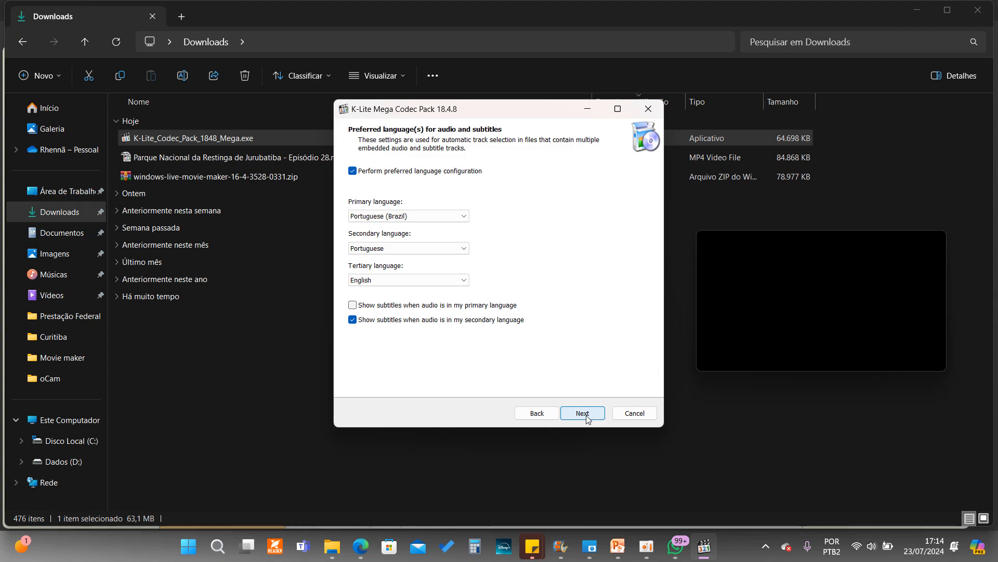
pyautogui.click(586, 415)
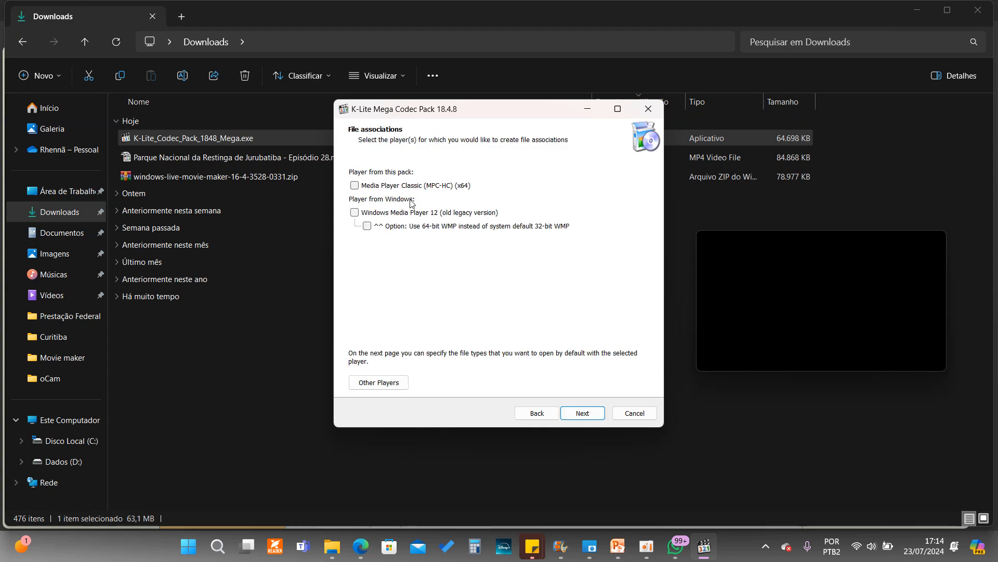
pyautogui.click(354, 186)
pyautogui.click(584, 414)
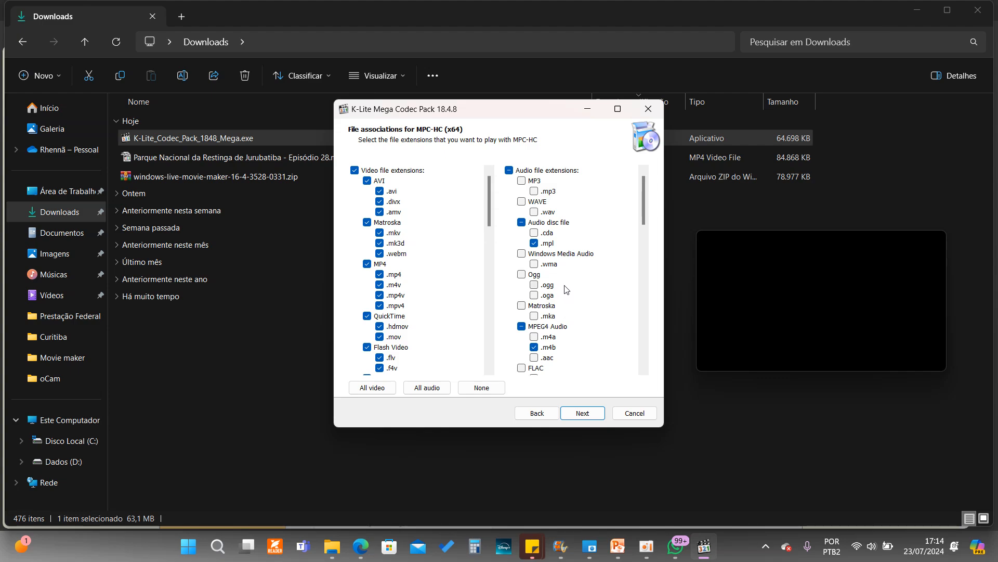
# - Review the video, audio and playlist file extensions offered for association with MPC-HC
pyautogui.scroll(-5, 566, 289)
pyautogui.scroll(-5, 440, 269)
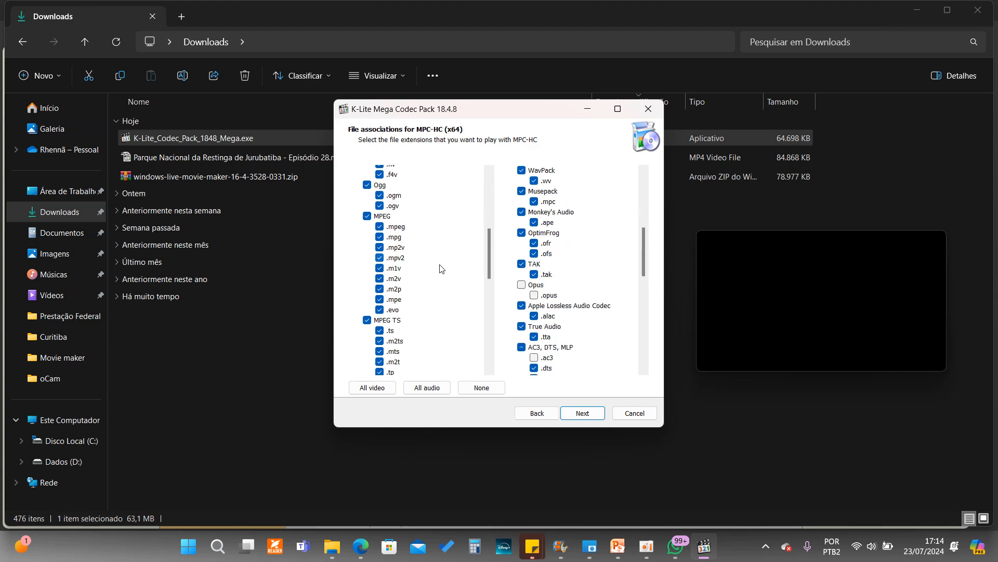
pyautogui.scroll(-9, 440, 269)
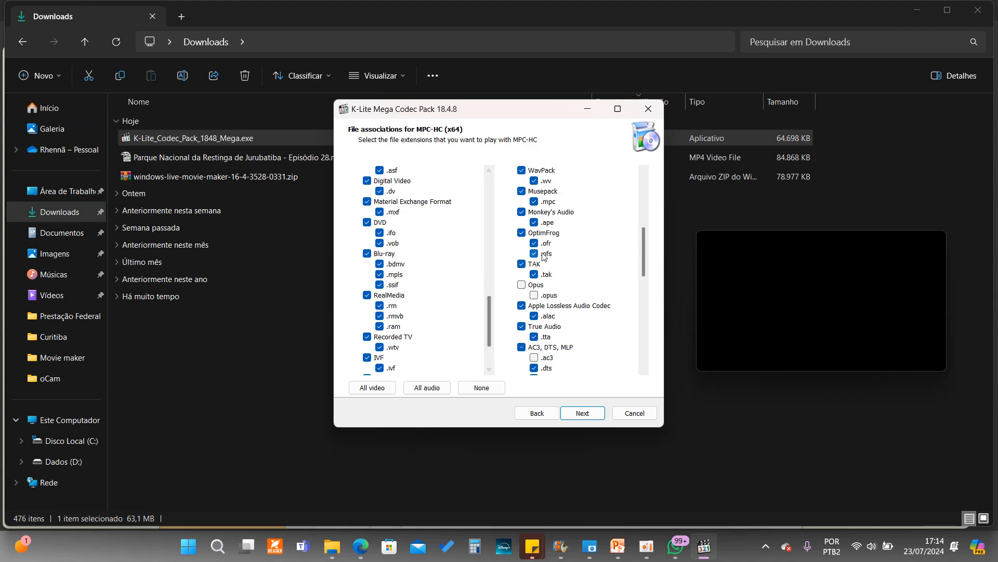
pyautogui.scroll(-6, 543, 256)
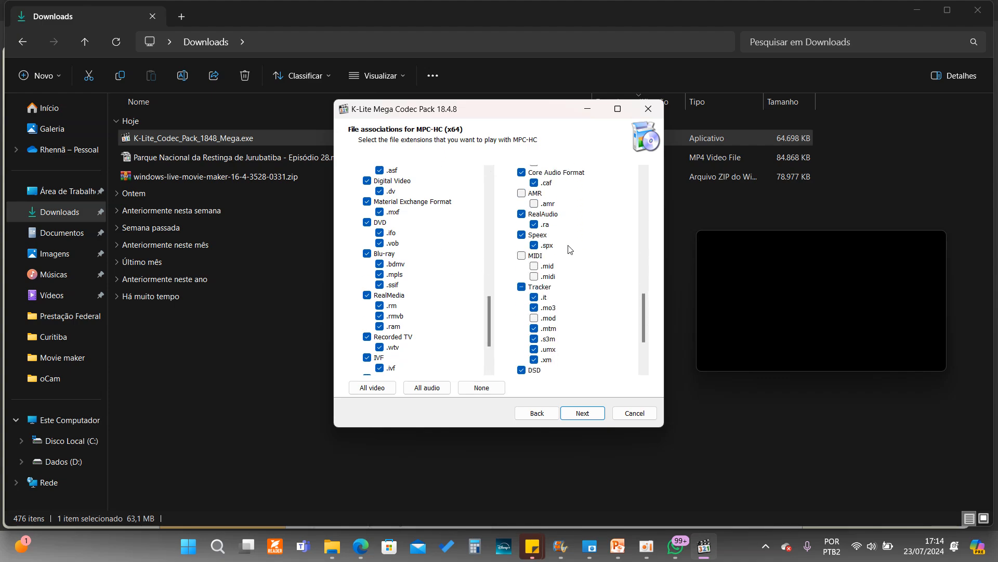
pyautogui.scroll(-3, 570, 249)
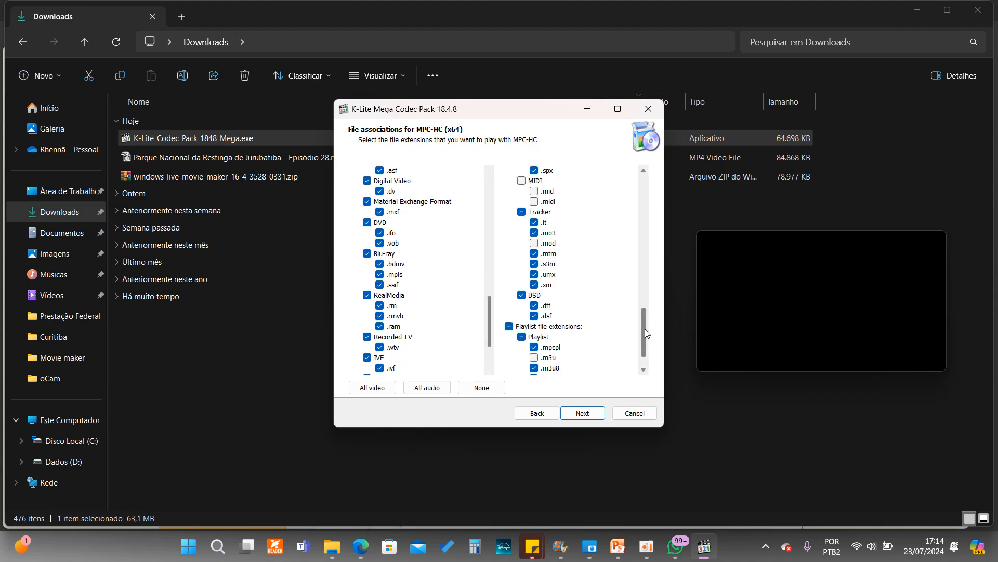
pyautogui.scroll(-1, 645, 329)
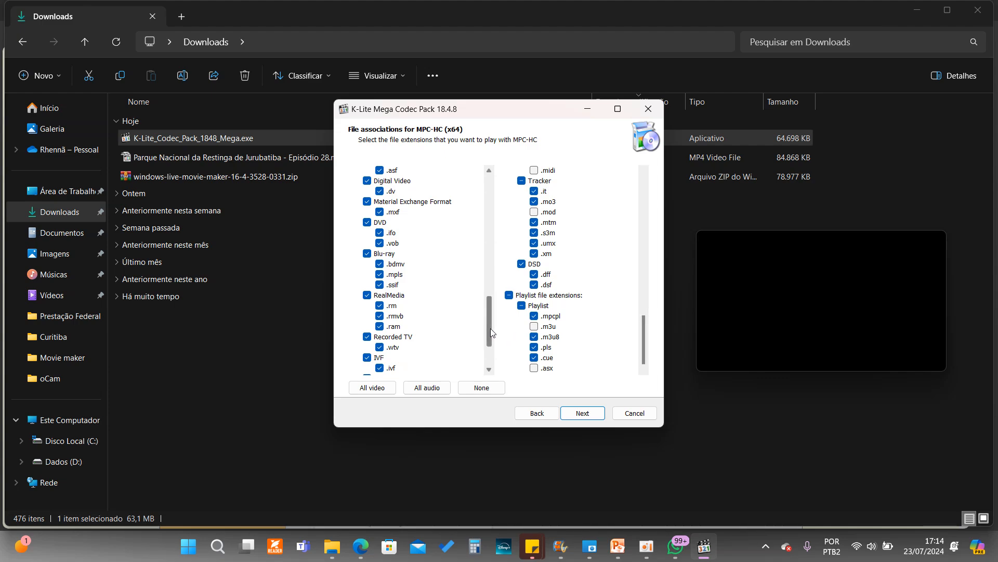
pyautogui.moveTo(491, 329); pyautogui.dragTo(498, 203)
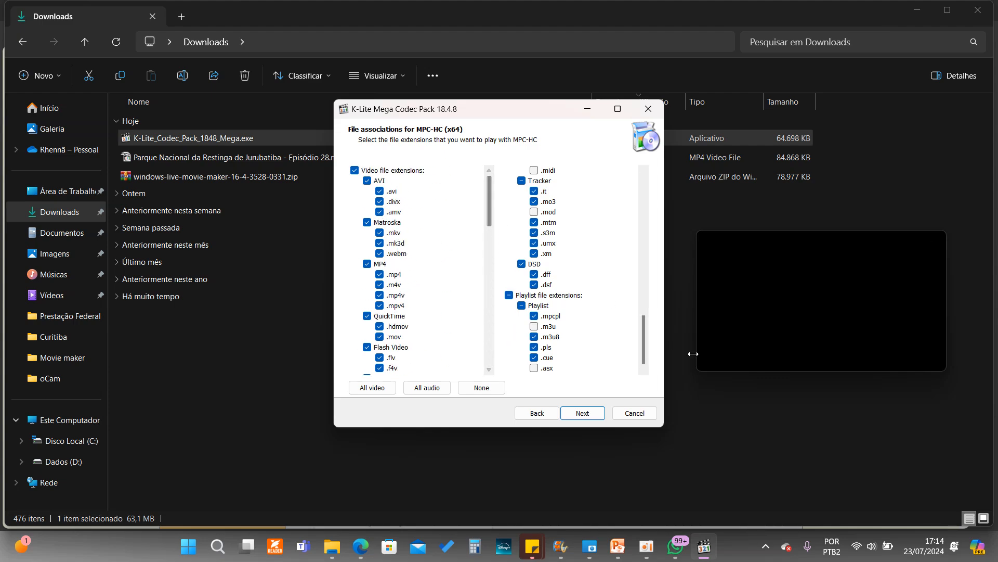
pyautogui.moveTo(643, 342); pyautogui.dragTo(643, 200)
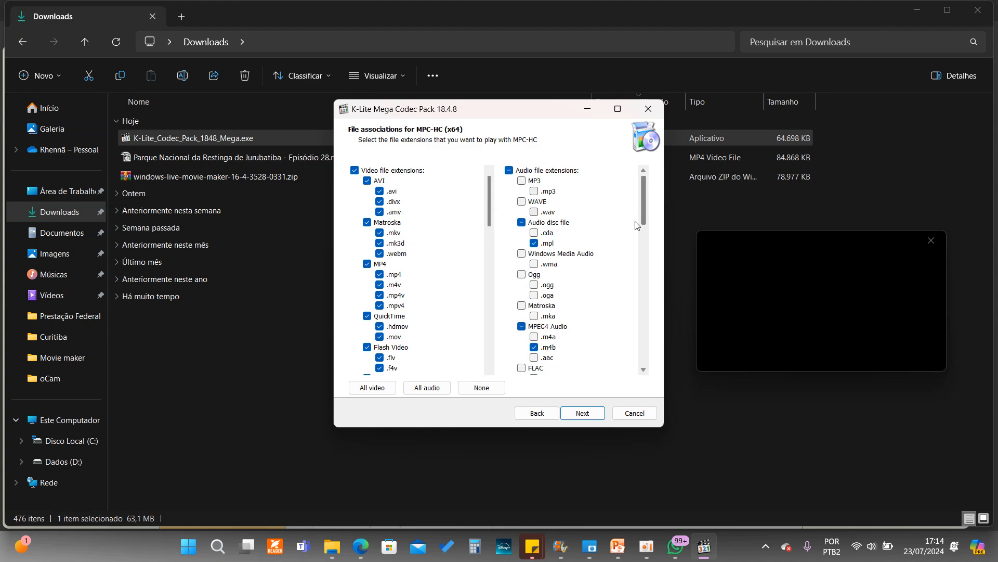
# - Accept the preset file extensions, Stereo audio output and thumbnail settings, and review the installation summary
pyautogui.click(590, 412)
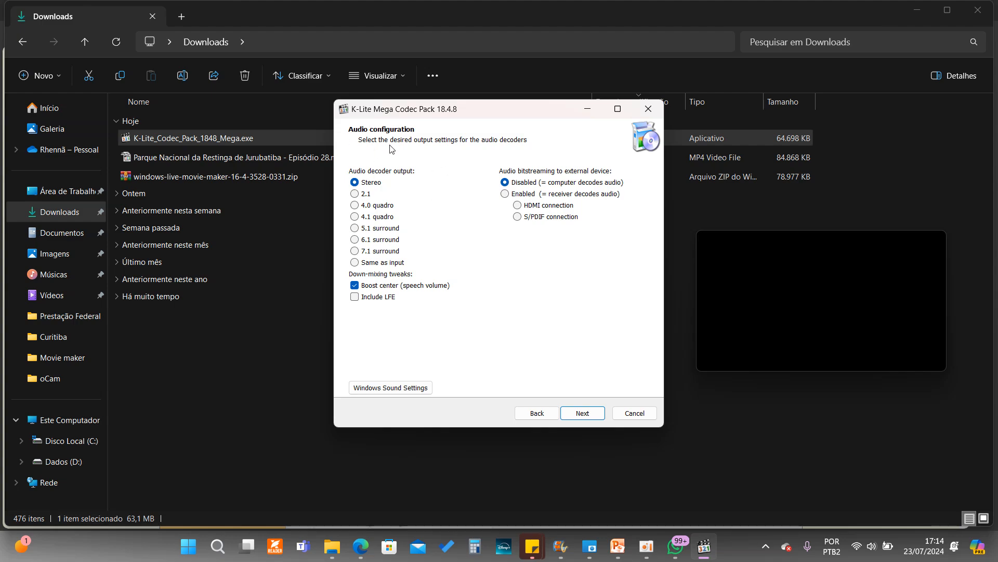
pyautogui.click(590, 418)
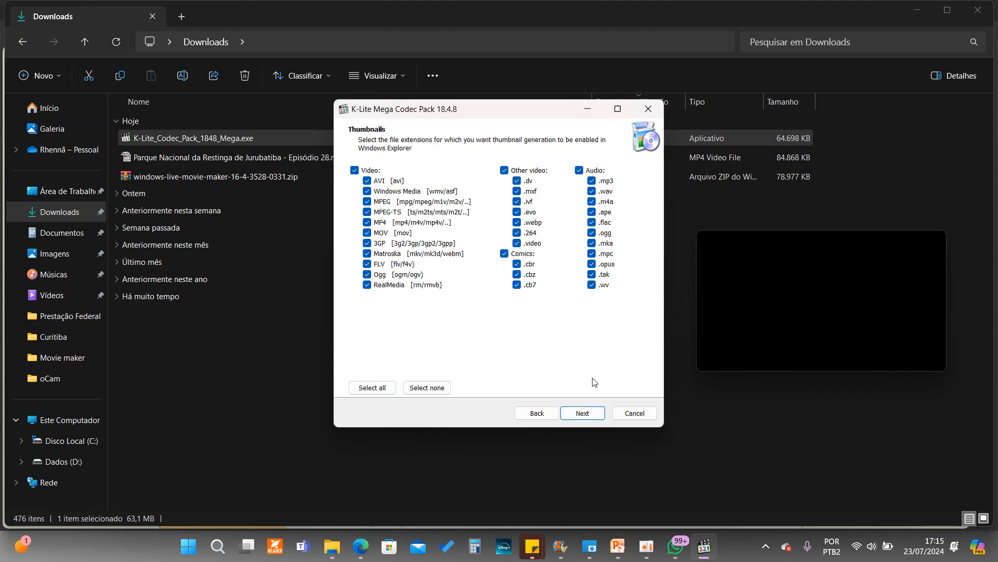
pyautogui.click(596, 414)
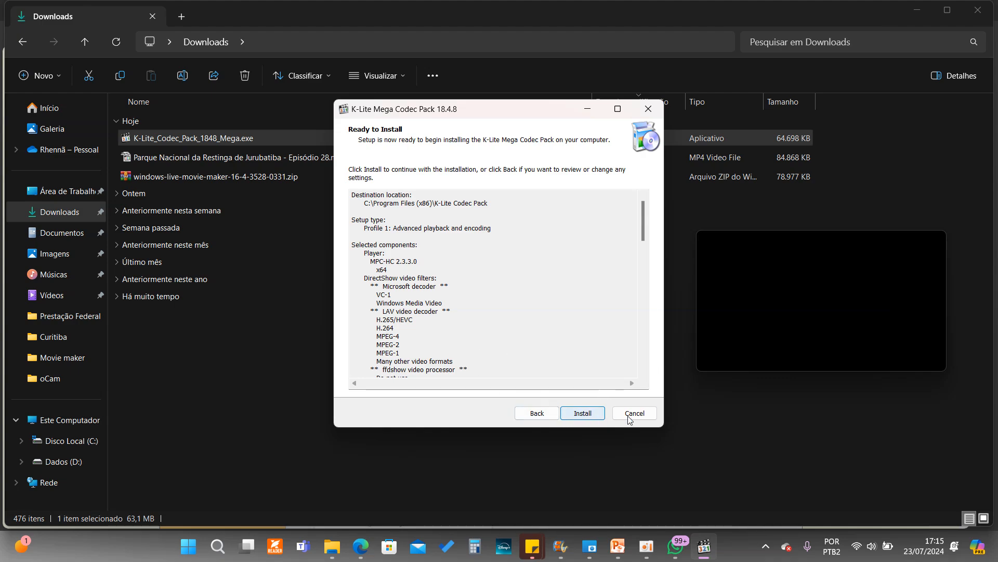
pyautogui.scroll(-15, 611, 236)
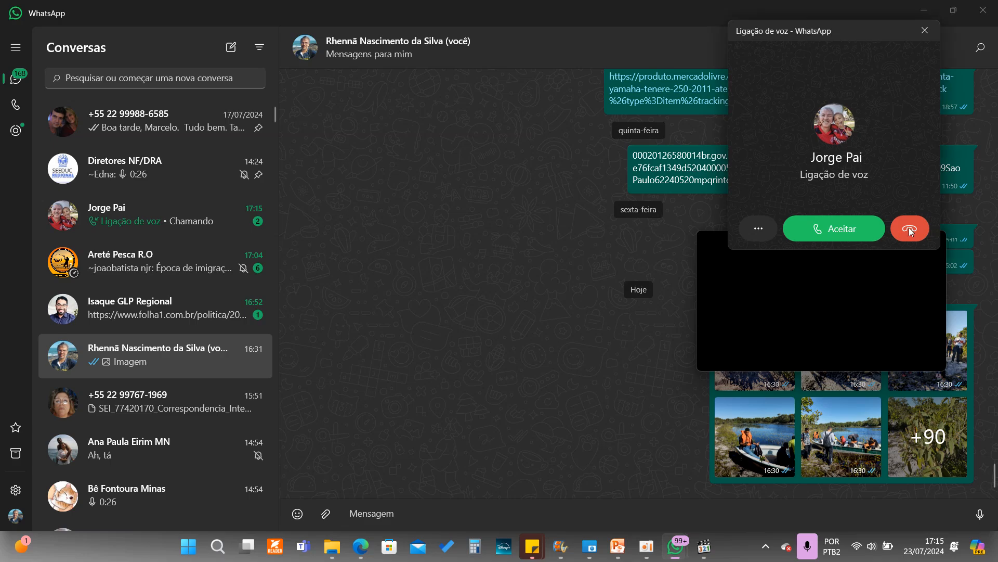
# - Dismiss the incoming WhatsApp voice call window and minimize WhatsApp
pyautogui.click(925, 29)
pyautogui.click(929, 11)
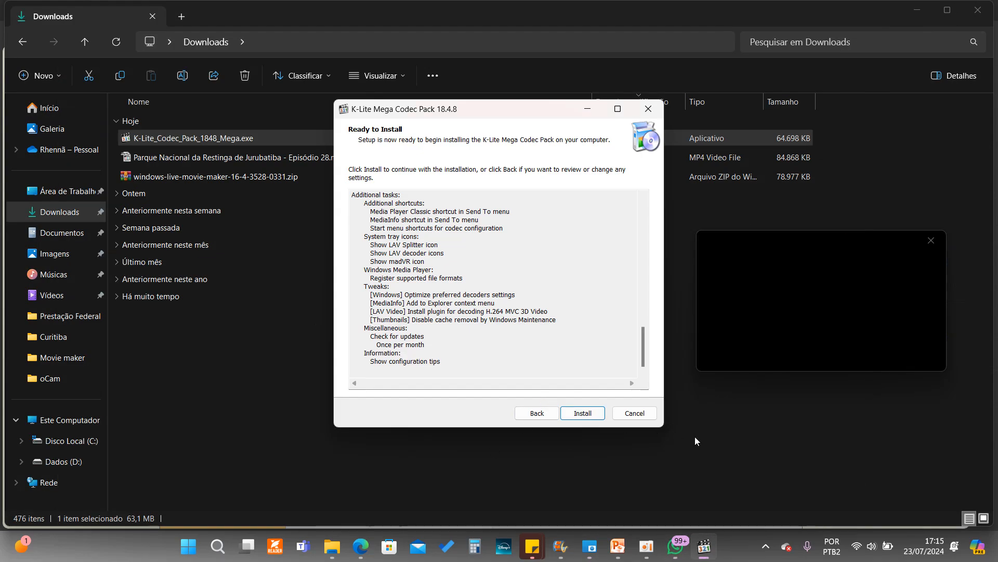
# - Cancel the K-Lite Mega Codec Pack setup and confirm exiting without installing
pyautogui.click(635, 413)
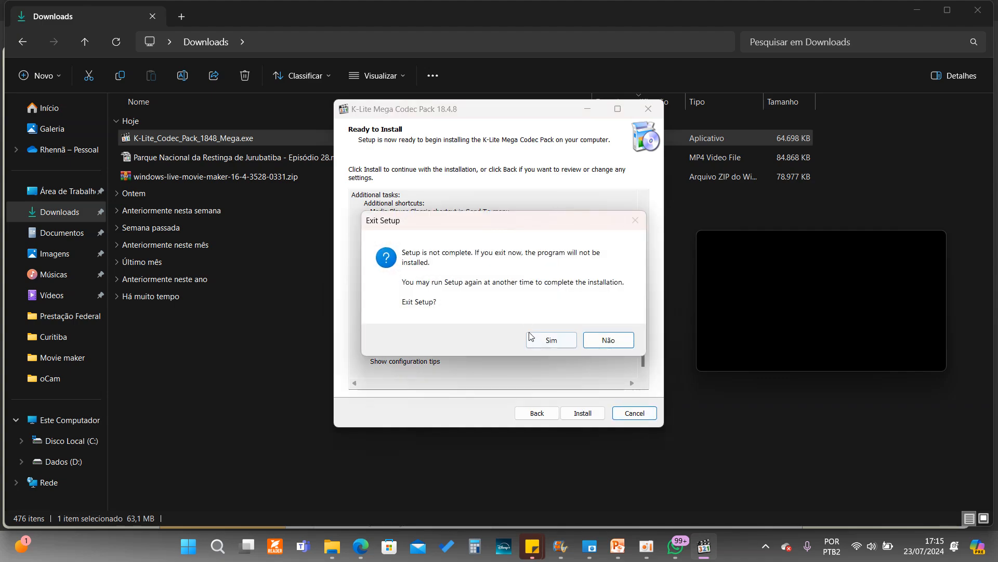
pyautogui.click(552, 341)
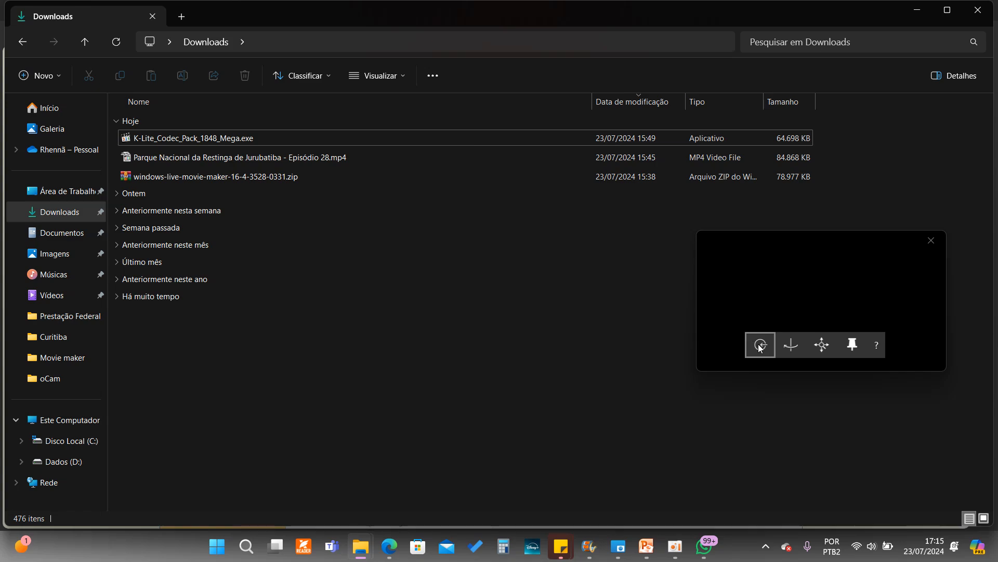
pyautogui.click(761, 345)
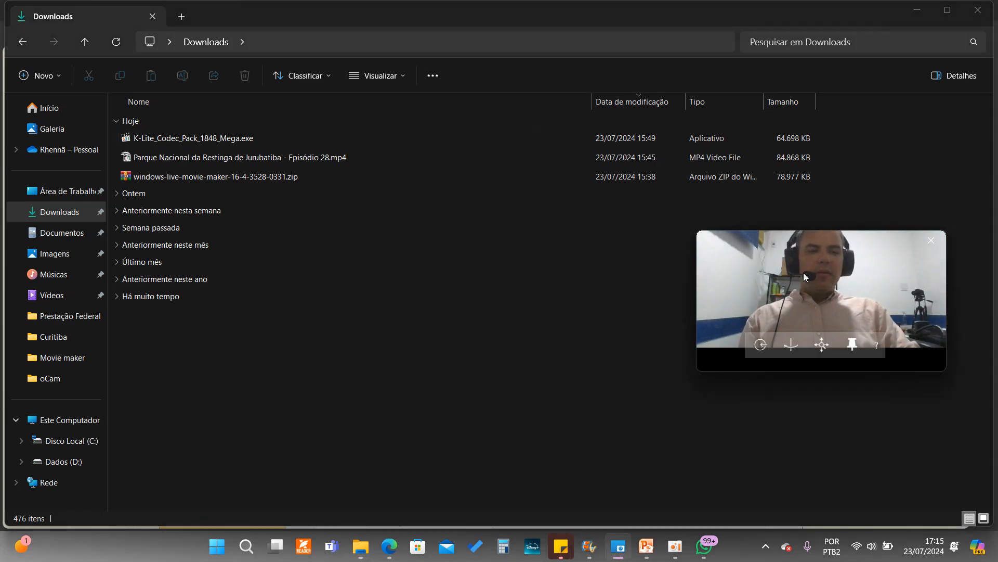
pyautogui.click(763, 349)
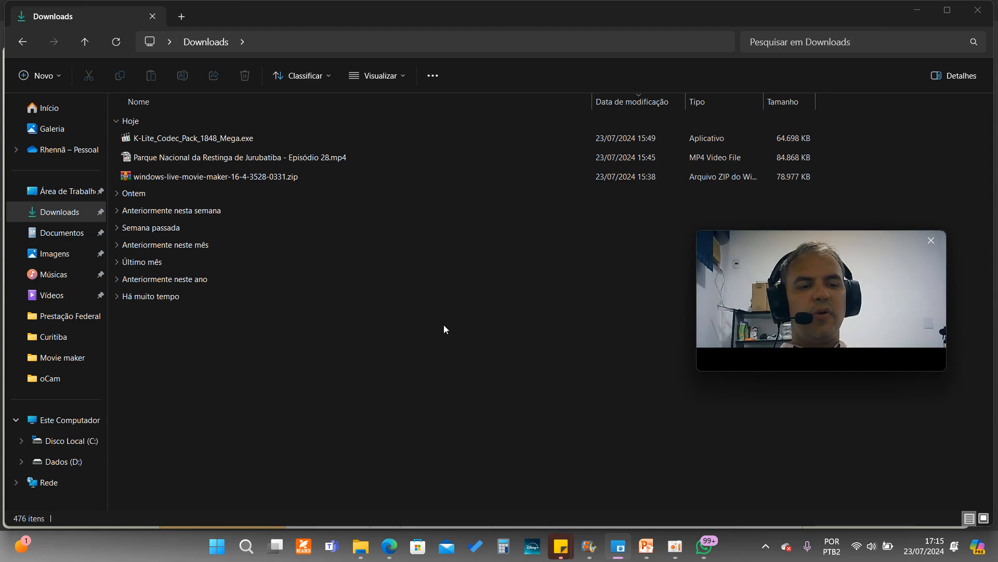
pyautogui.click(429, 423)
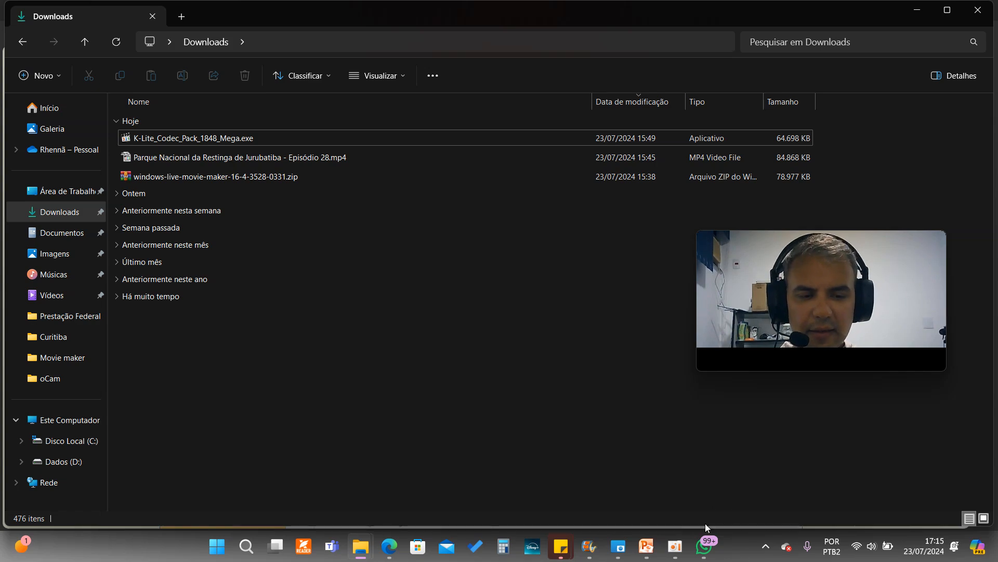
pyautogui.click(674, 544)
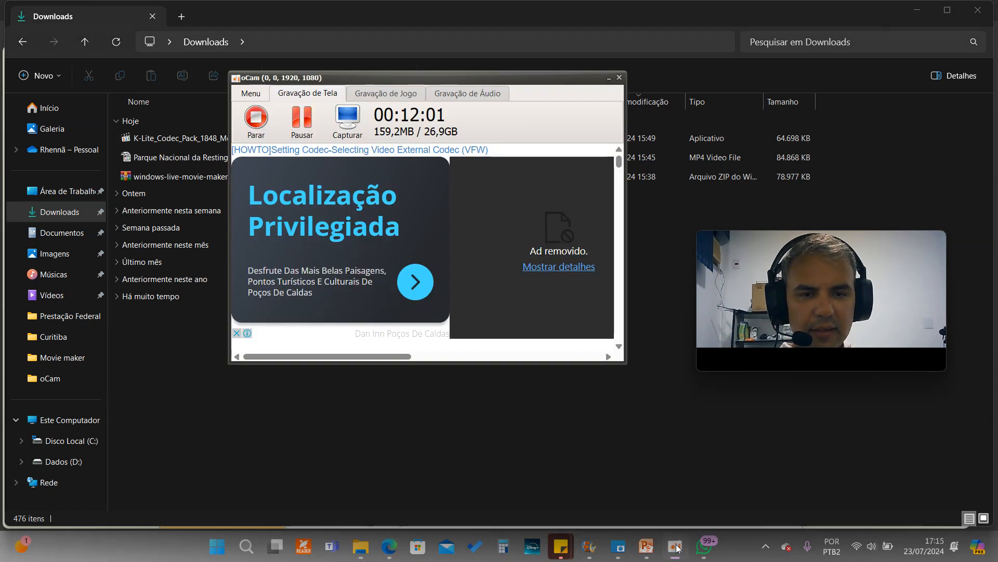
pyautogui.click(662, 445)
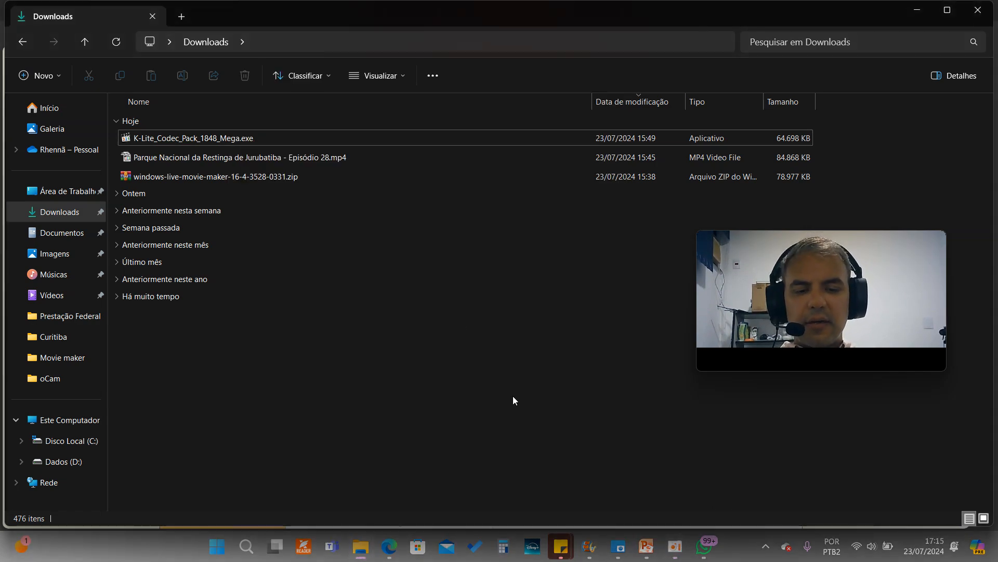
# - Switch to Microsoft Edge and open google.com in a new tab
pyautogui.click(389, 546)
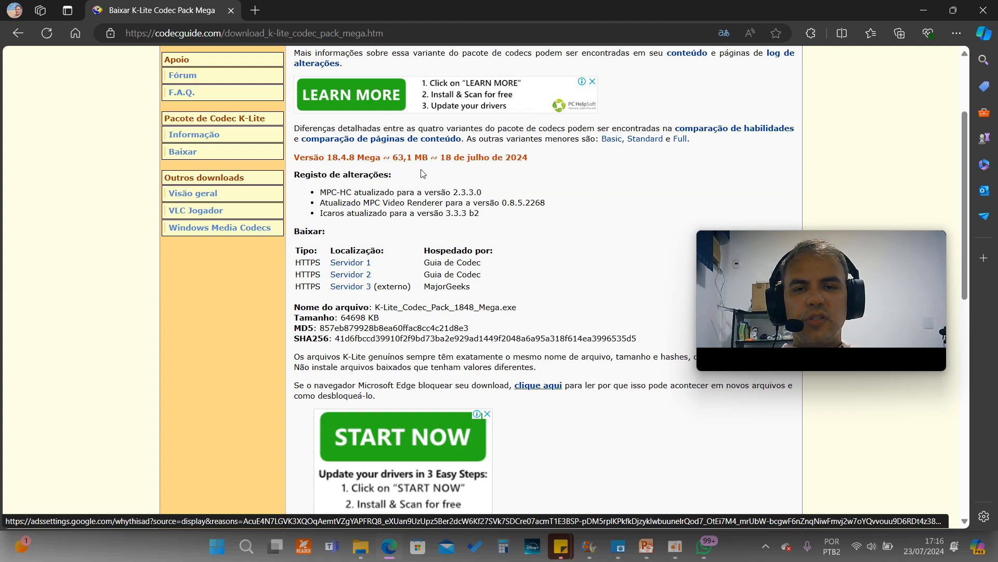
pyautogui.click(258, 15)
pyautogui.write('google.com')
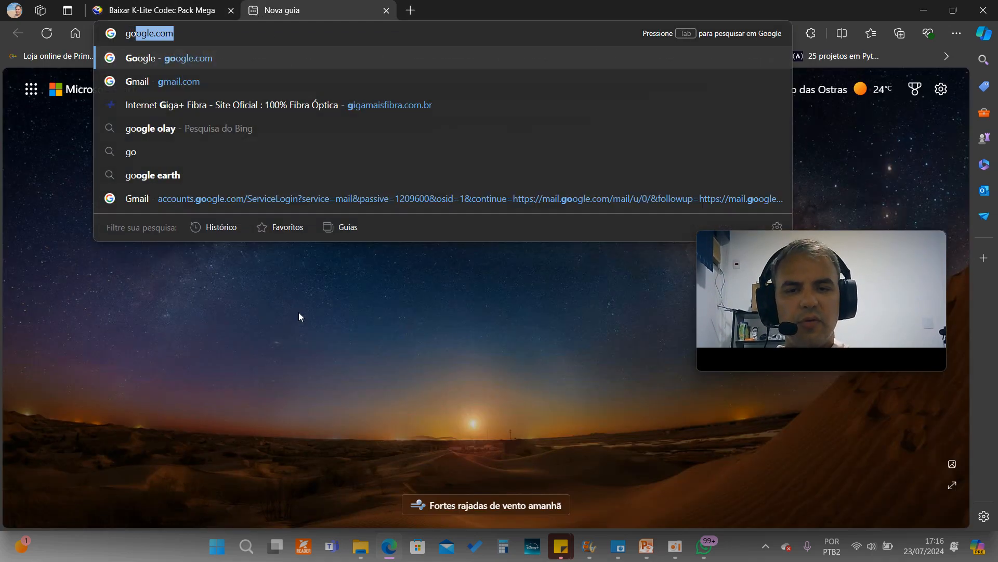
pyautogui.press('Return')
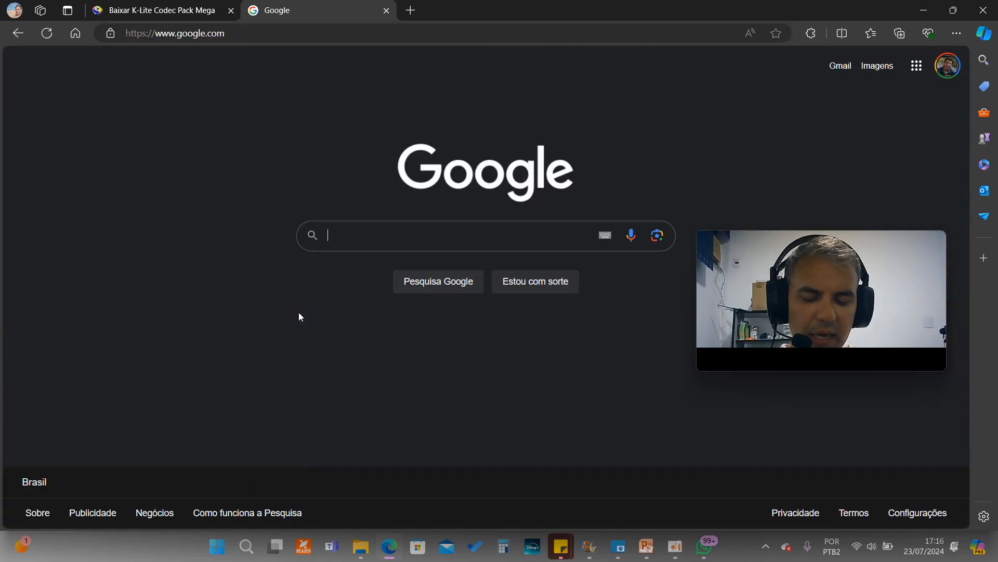
# - Search Google for "download movie maker"
pyautogui.write('doen')
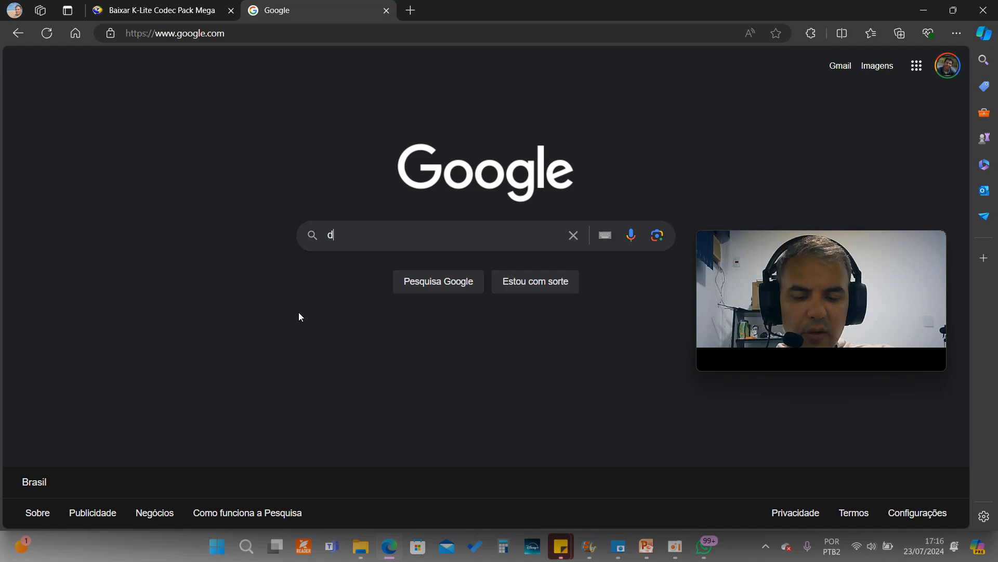
pyautogui.press('BackSpace')
pyautogui.press('BackSpace')
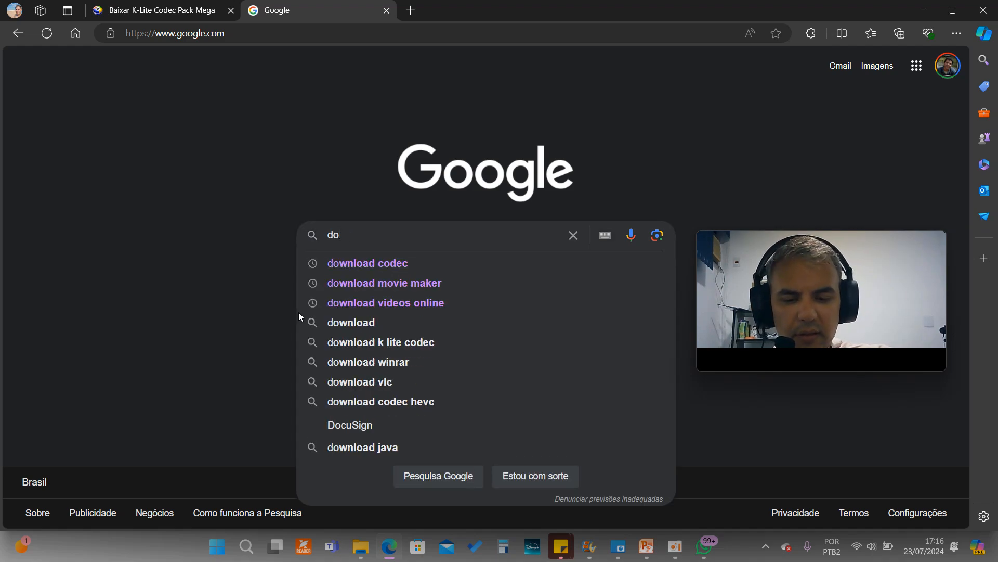
pyautogui.write('wn')
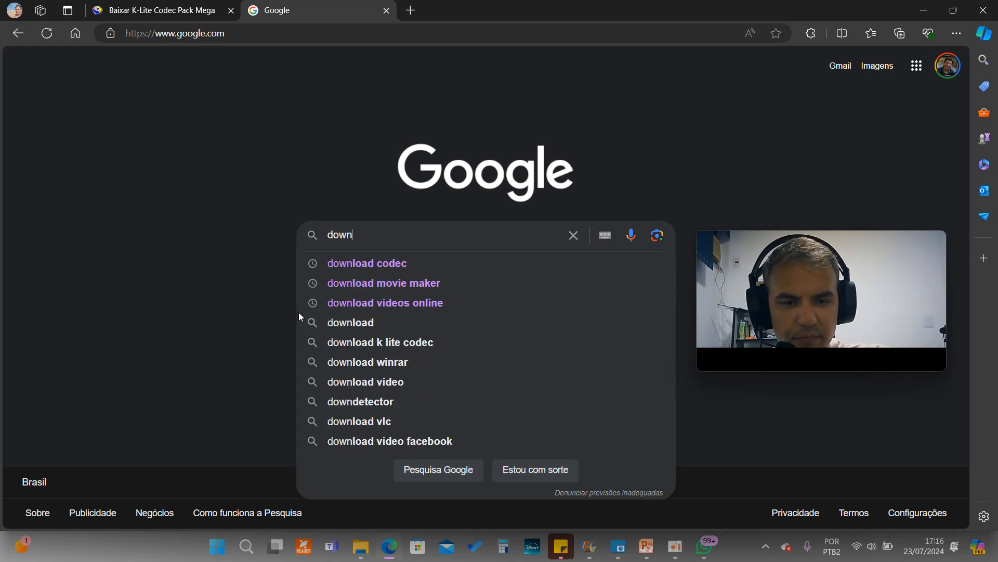
pyautogui.write('load')
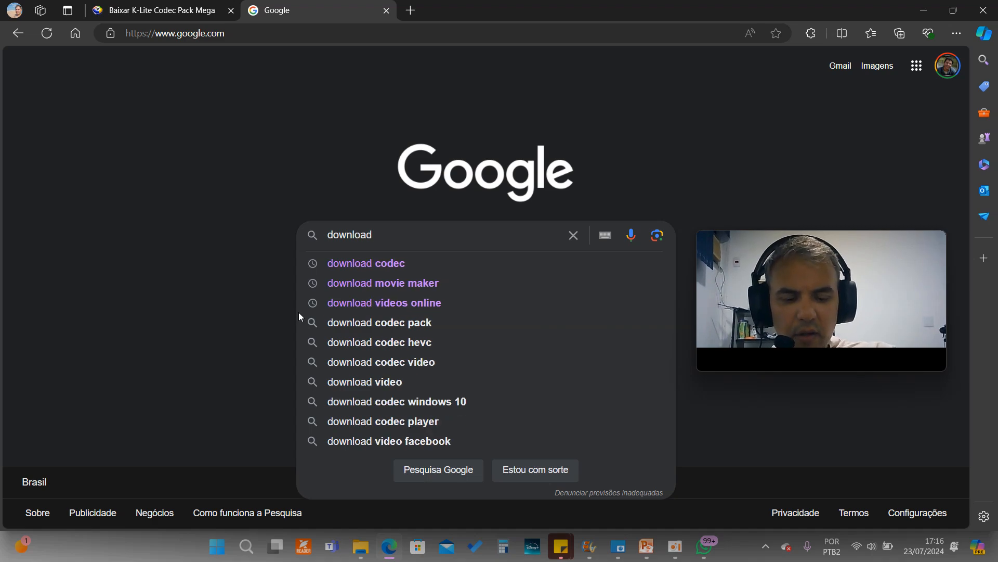
pyautogui.write(' movie')
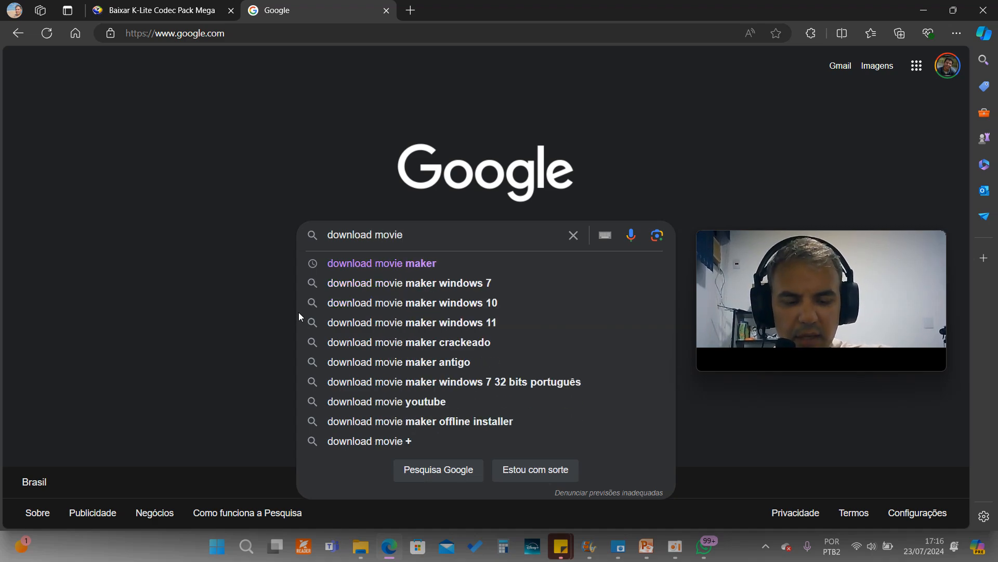
pyautogui.write(' maker')
pyautogui.press('Return')
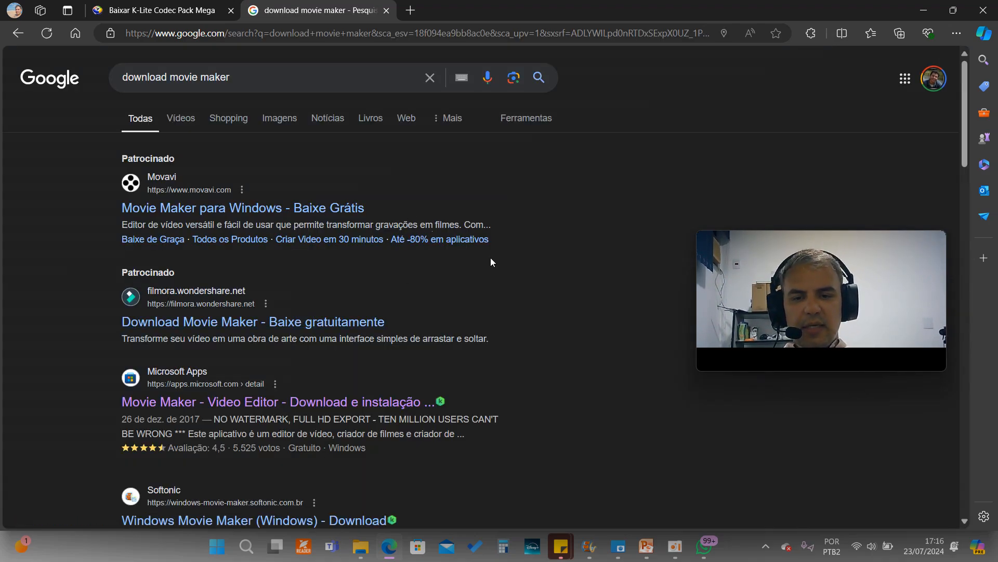
# - Open the Microsoft Apps result for Movie Maker - Video Editor in a new tab and switch to it
pyautogui.scroll(-1, 491, 257)
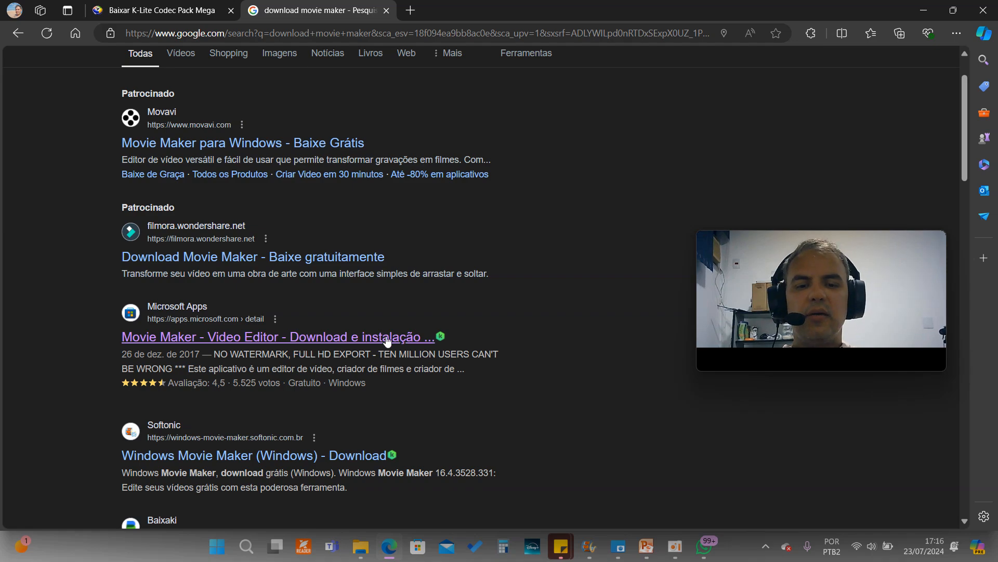
pyautogui.rightClick(215, 338)
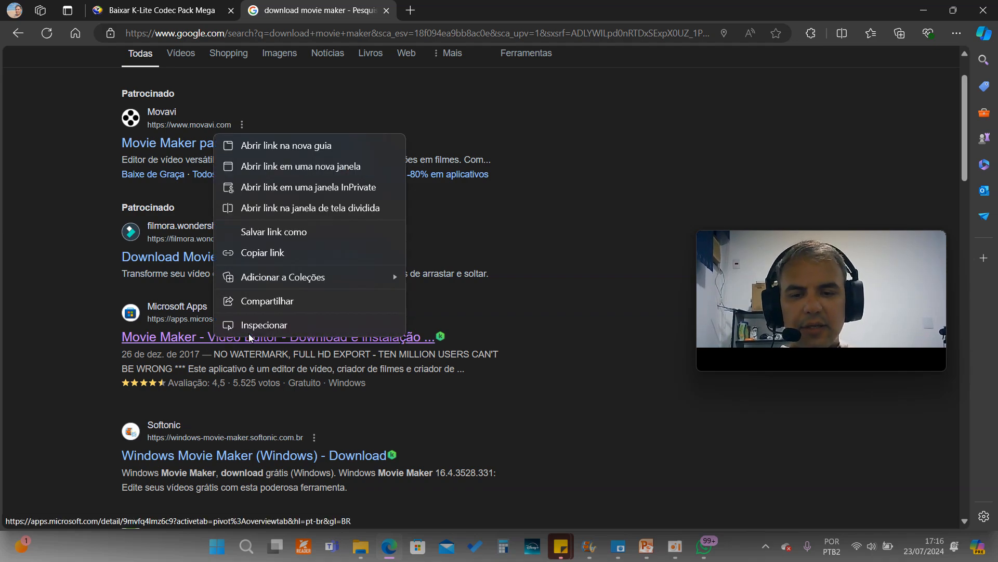
pyautogui.click(264, 149)
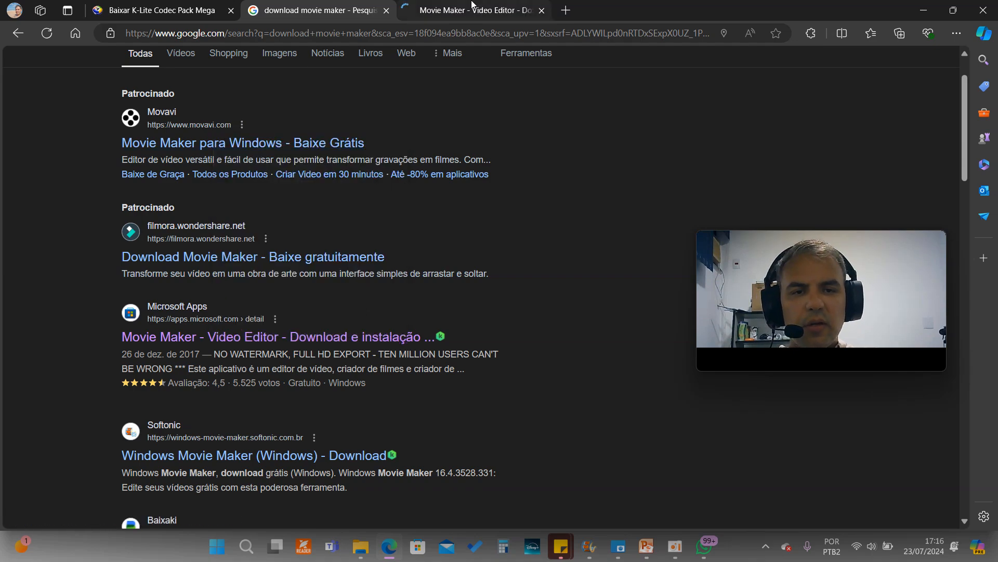
pyautogui.click(465, 10)
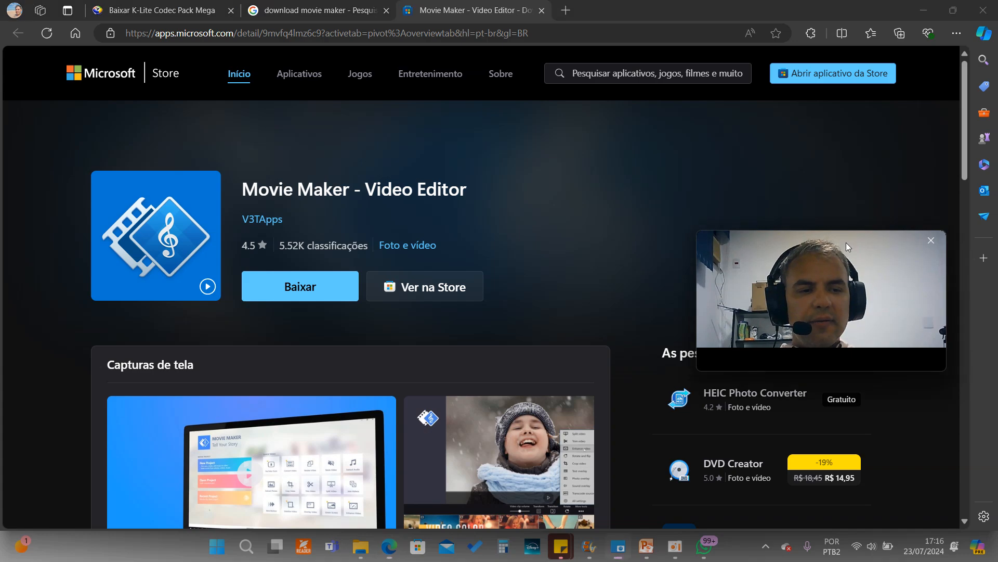
# - Examine the Movie Maker - Video Editor web page, including its screenshots, system requirements and additional information
pyautogui.moveTo(847, 242); pyautogui.dragTo(849, 130)
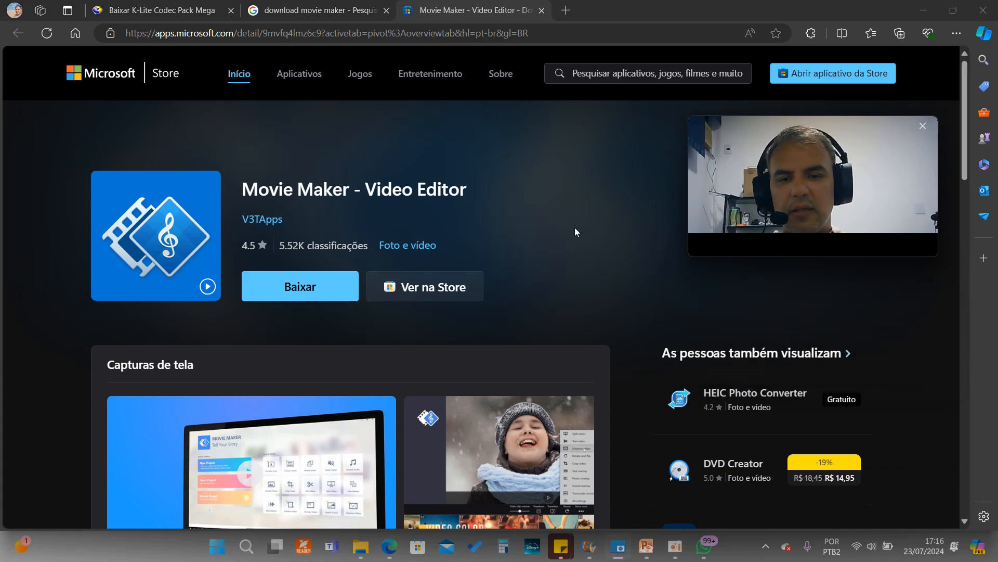
pyautogui.scroll(-1, 572, 228)
pyautogui.scroll(-8, 593, 263)
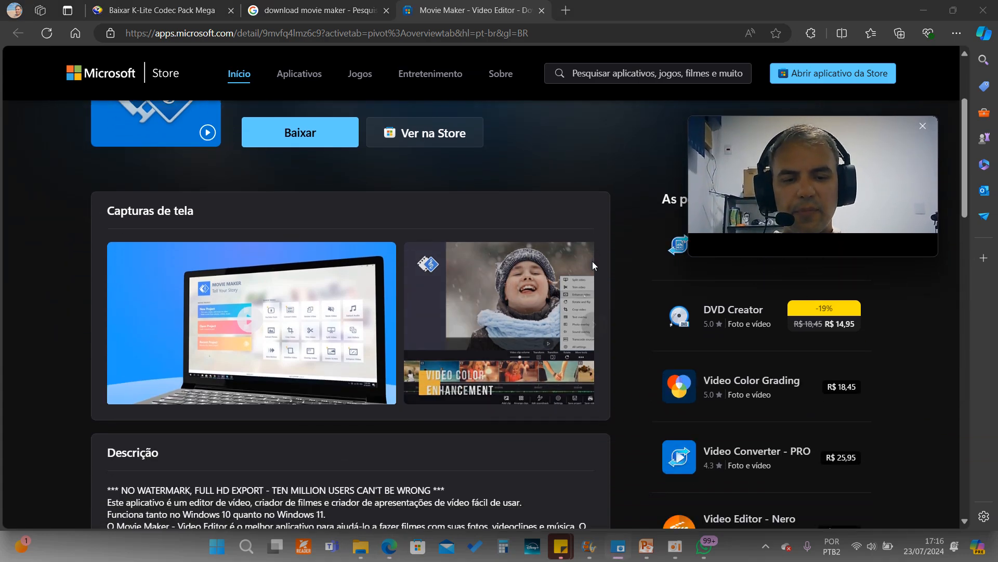
pyautogui.scroll(-3, 452, 337)
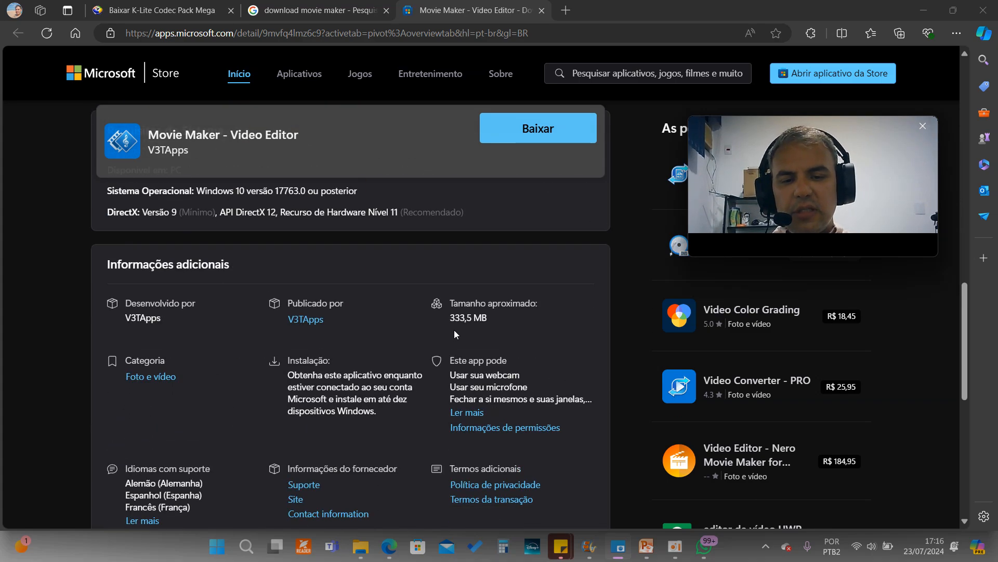
pyautogui.scroll(6, 456, 330)
pyautogui.scroll(4, 456, 330)
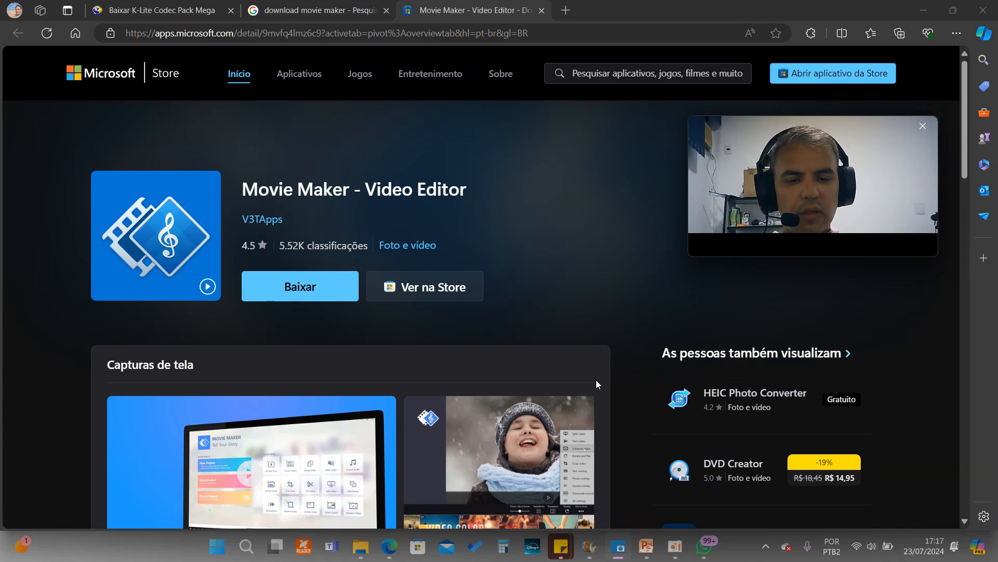
# - Switch to Microsoft Store, search for "movie maker" and open the Movie Maker - Video Editor product page
pyautogui.click(423, 548)
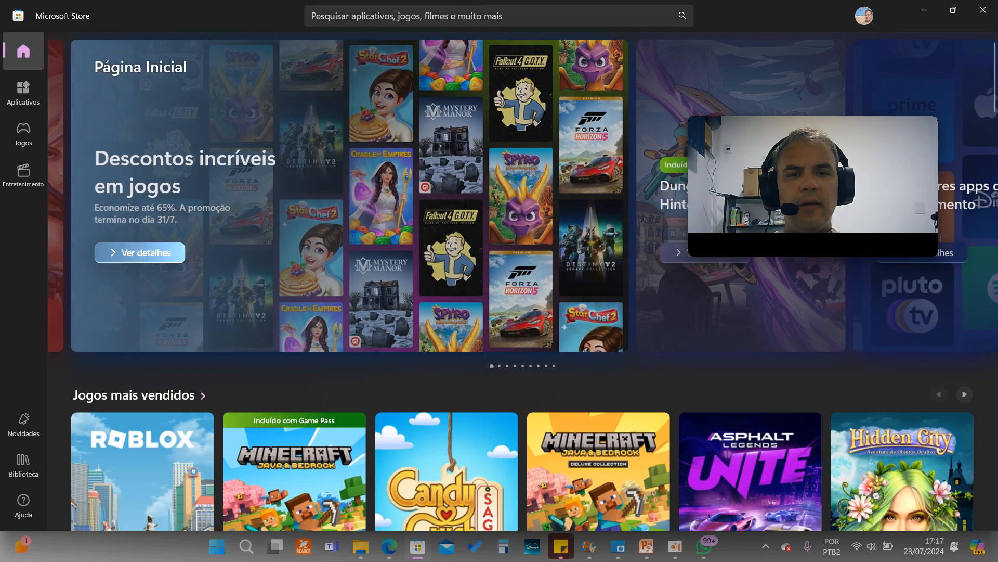
pyautogui.click(382, 15)
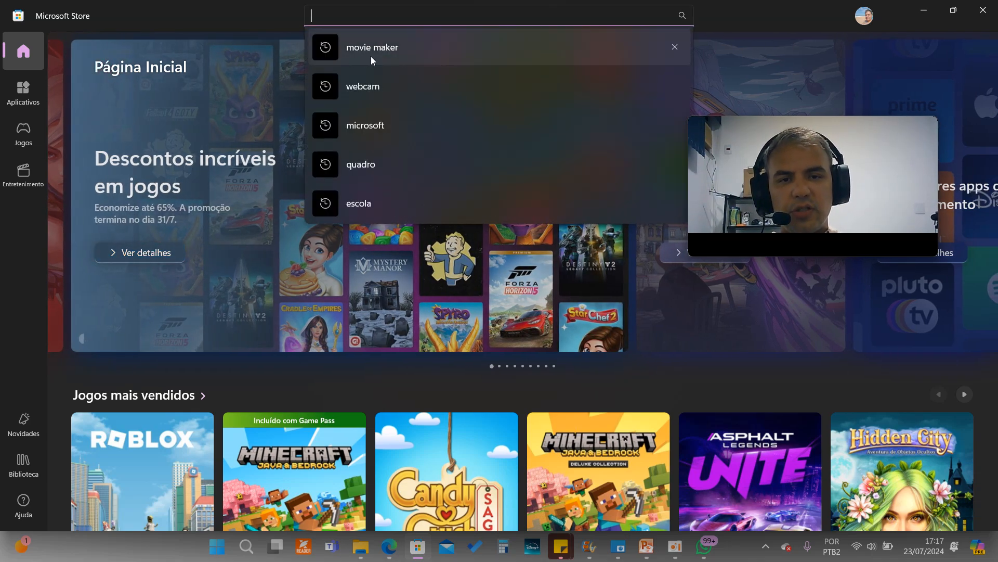
pyautogui.click(369, 47)
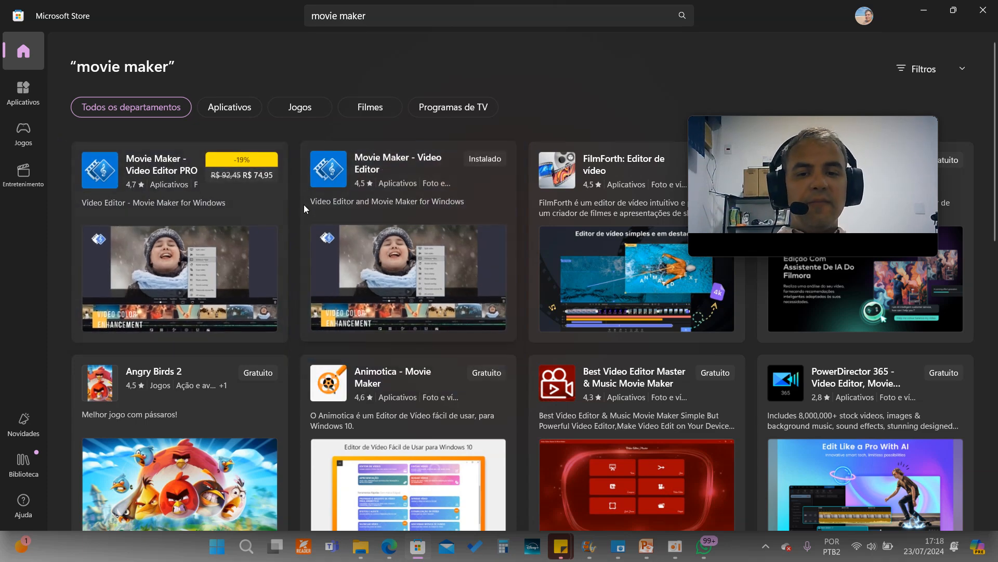
pyautogui.moveTo(298, 204)
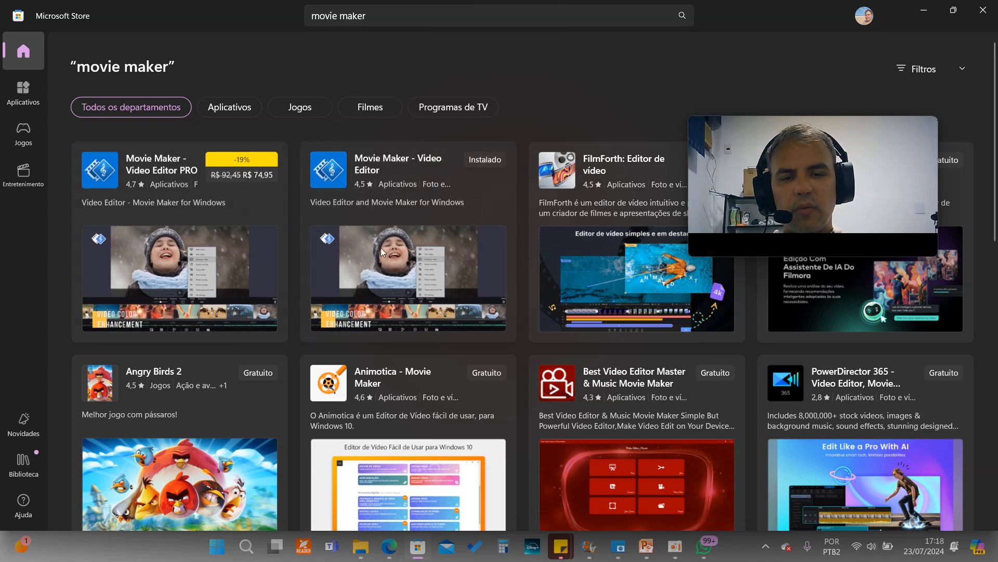
pyautogui.click(416, 186)
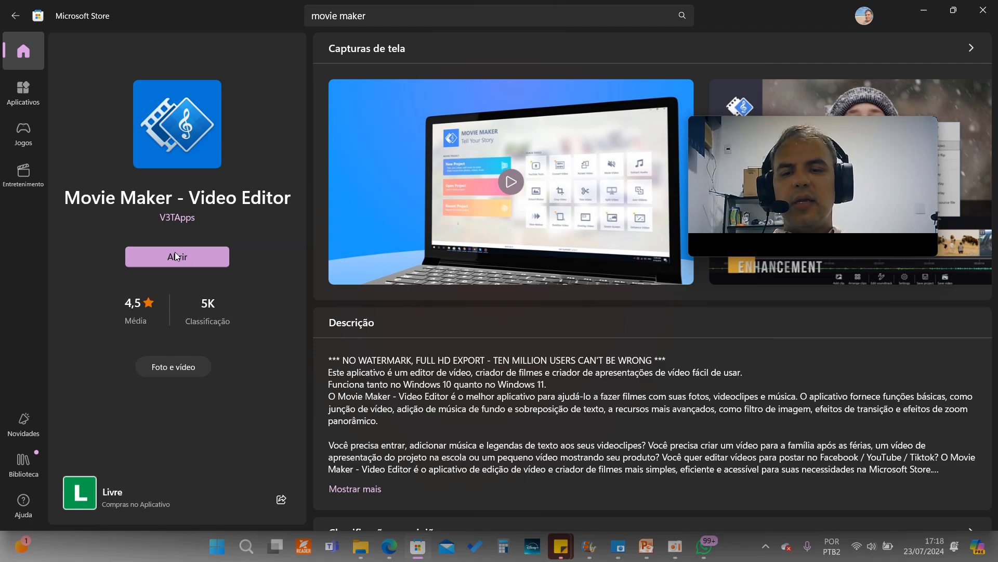
# - Launch Movie Maker - Video Editor from its store page and look through its quick tools
pyautogui.click(169, 250)
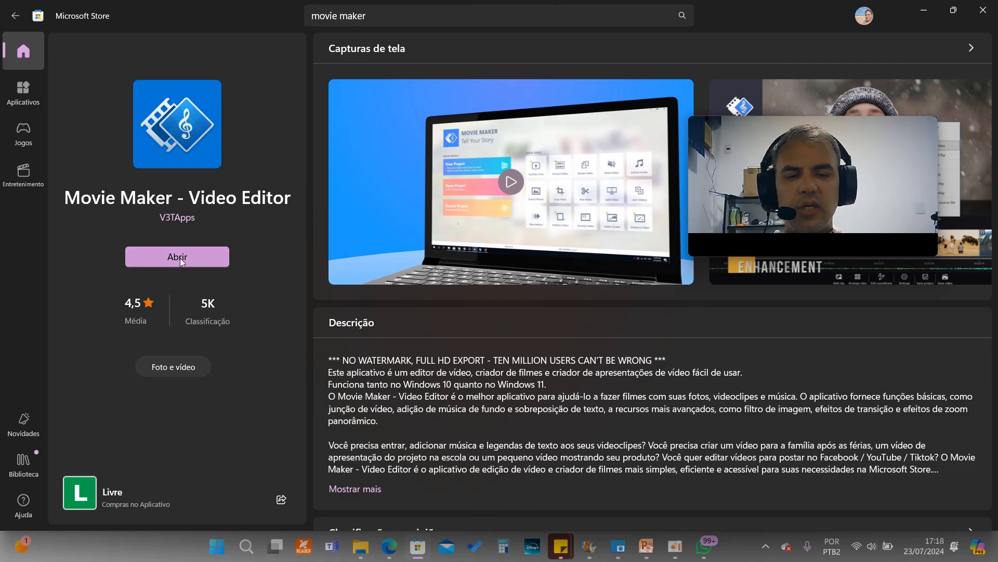
pyautogui.click(183, 258)
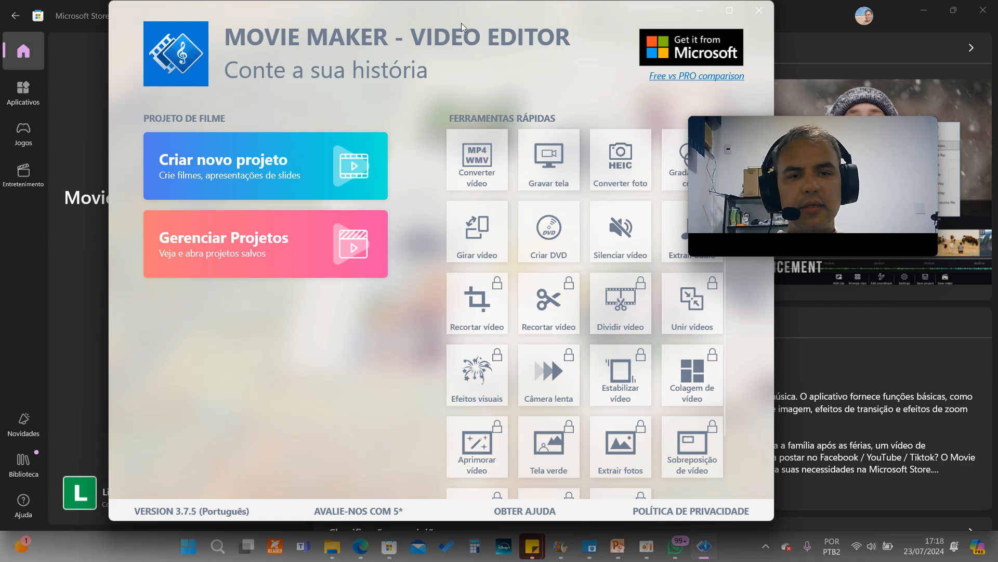
pyautogui.moveTo(460, 23); pyautogui.dragTo(389, 18)
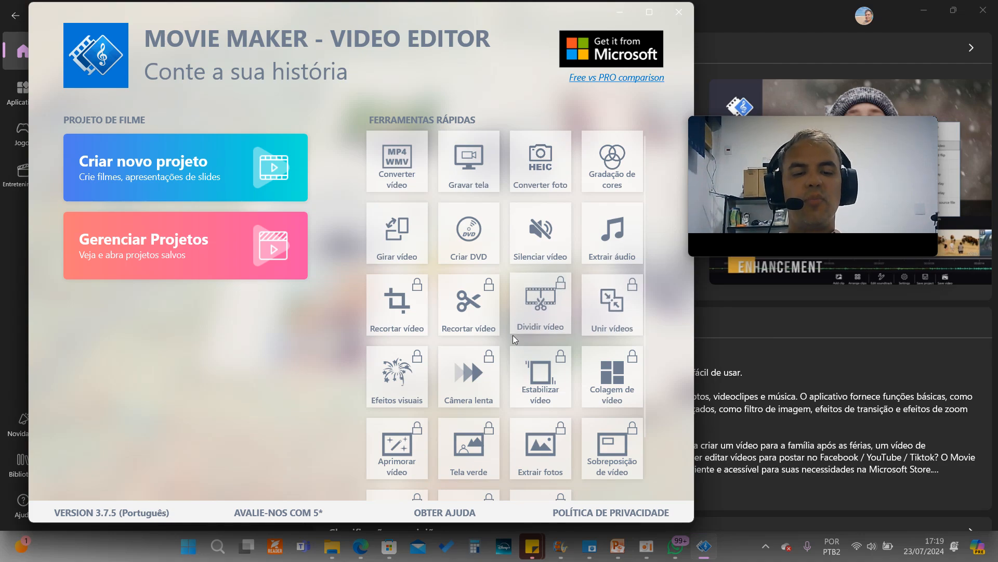
pyautogui.scroll(-2, 513, 330)
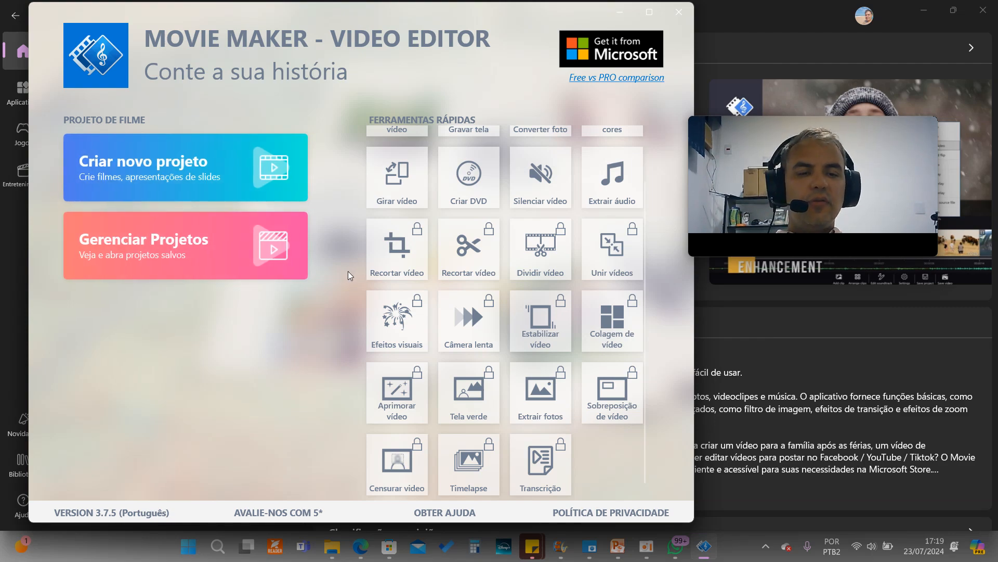
pyautogui.scroll(2, 600, 127)
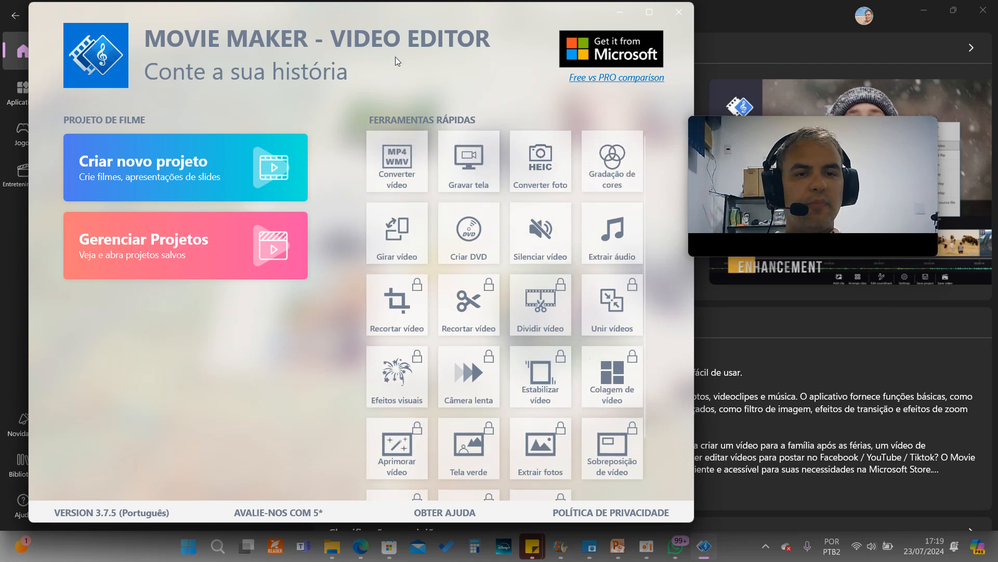
# - Close Movie Maker, Microsoft Store and the browser tab with the Movie Maker - Video Editor page
pyautogui.click(682, 16)
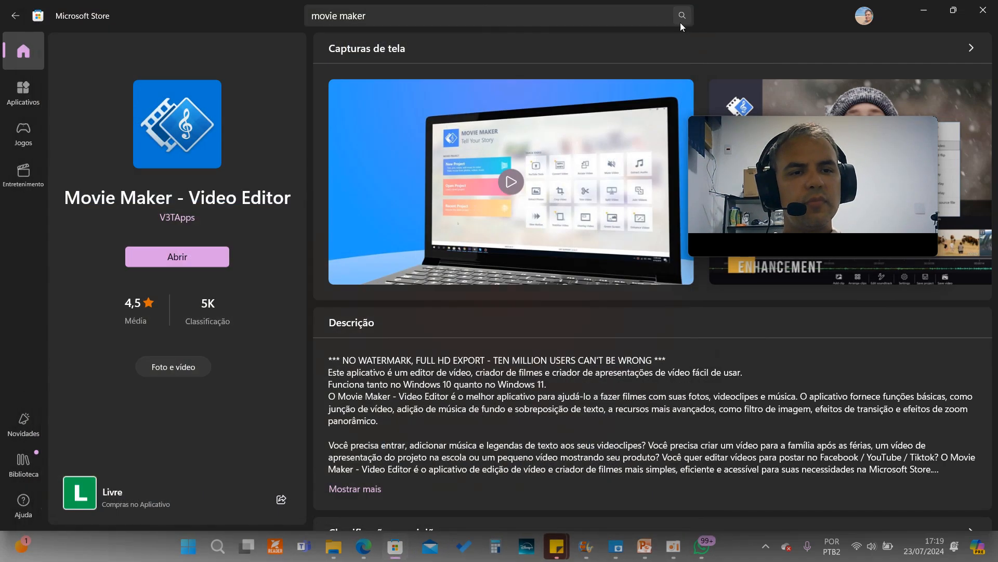
pyautogui.click(989, 15)
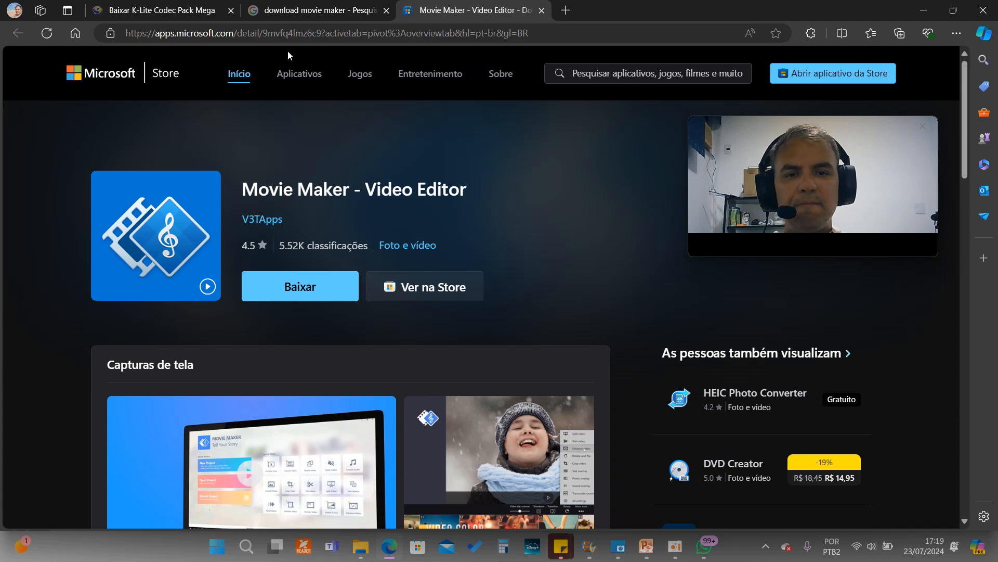
pyautogui.click(542, 11)
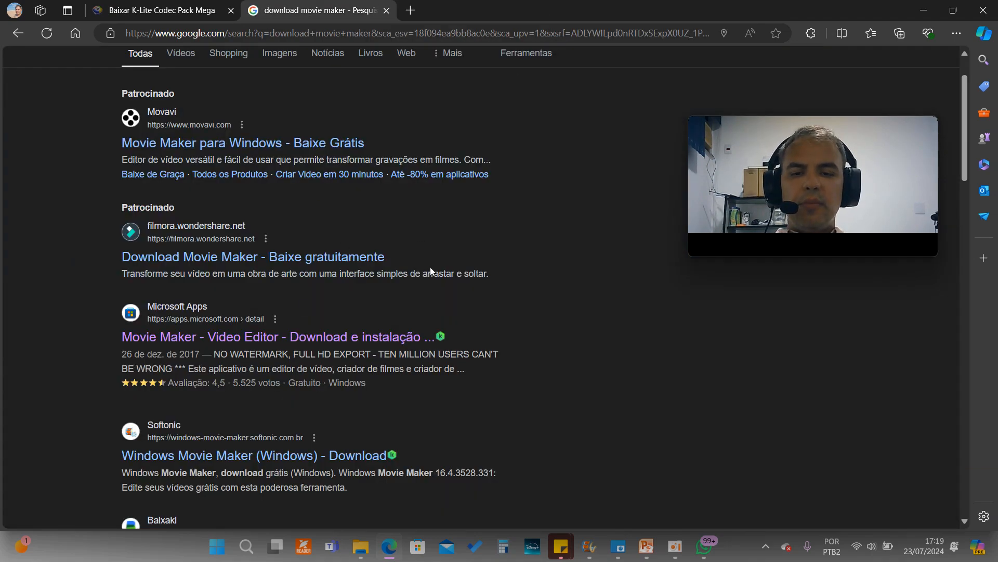
# - Open the Uptodown search result for Windows Live Movie Maker in a new tab and switch to it
pyautogui.scroll(2, 398, 295)
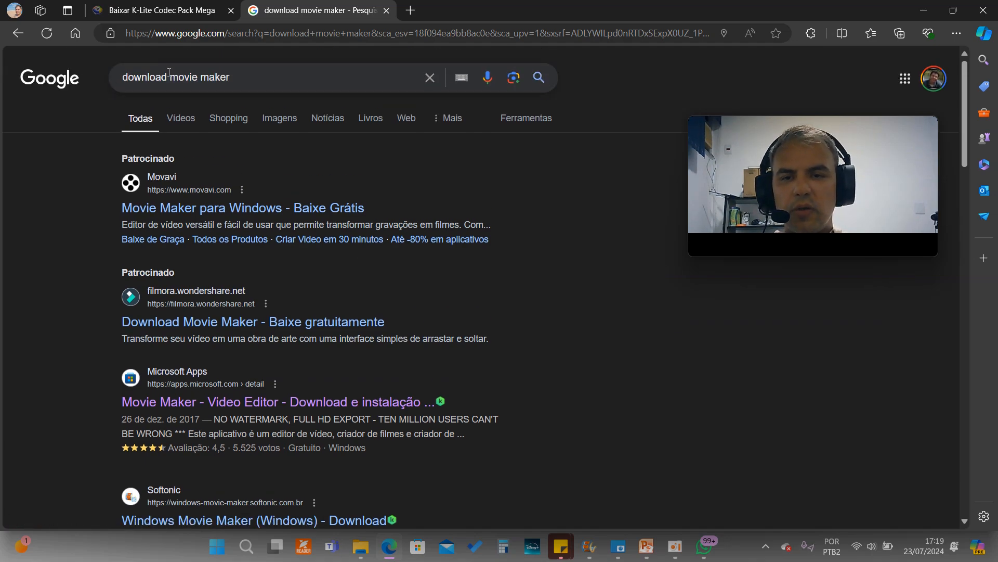
pyautogui.scroll(-5, 354, 265)
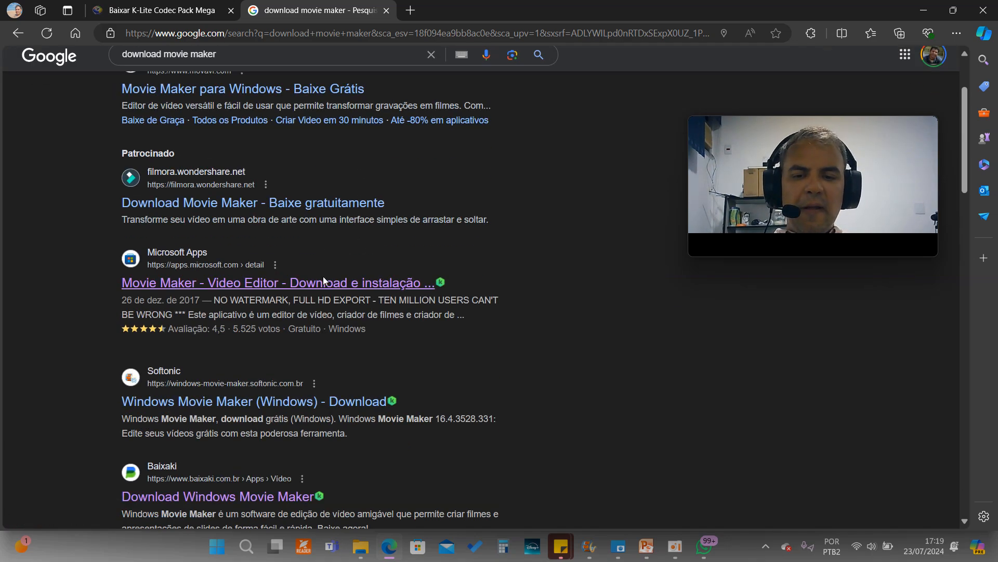
pyautogui.scroll(-1, 296, 278)
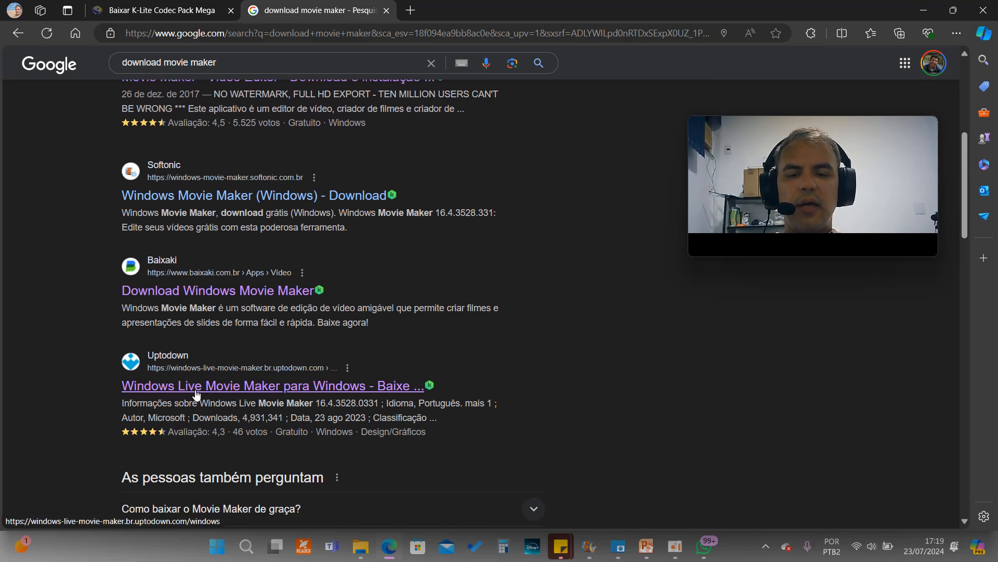
pyautogui.rightClick(349, 390)
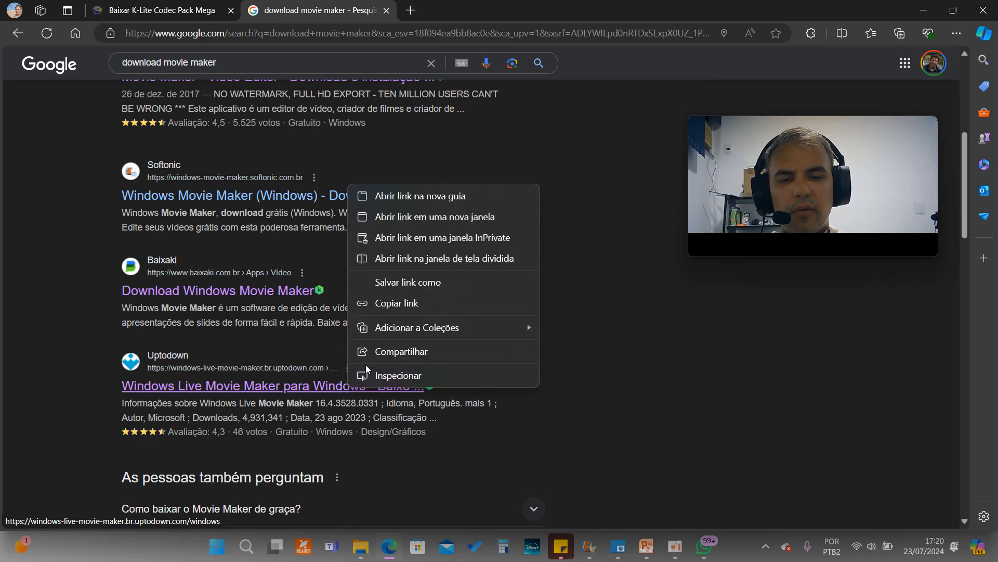
pyautogui.click(399, 200)
pyautogui.click(479, 11)
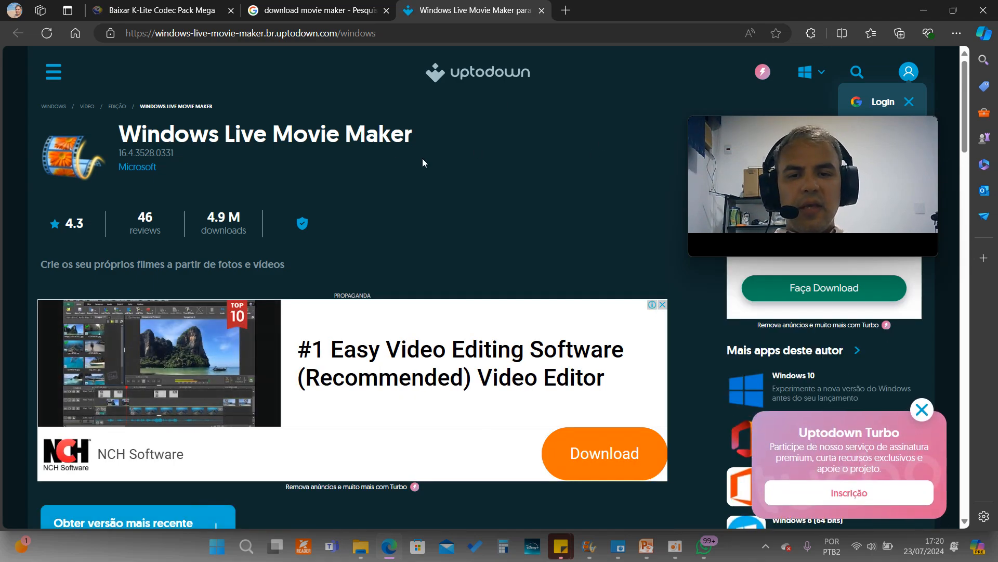
# - Request the latest version of Windows Live Movie Maker and dismiss the advertisement to reach its download page
pyautogui.scroll(-3, 327, 140)
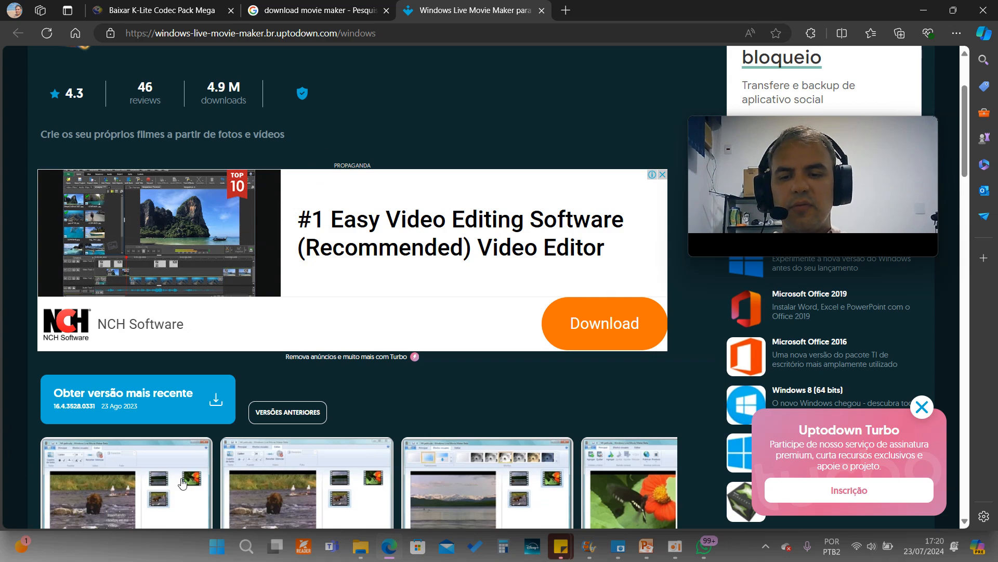
pyautogui.click(116, 399)
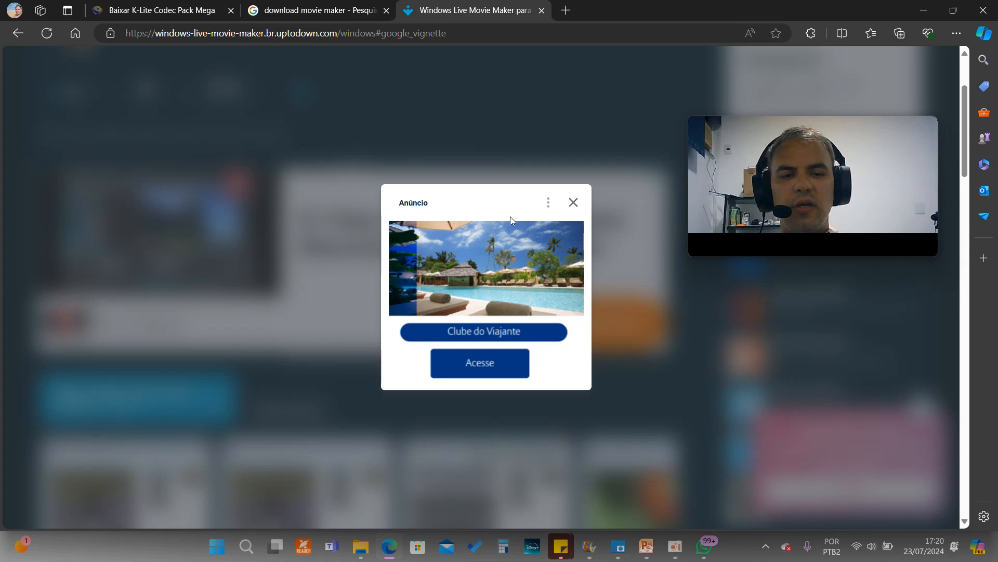
pyautogui.click(574, 203)
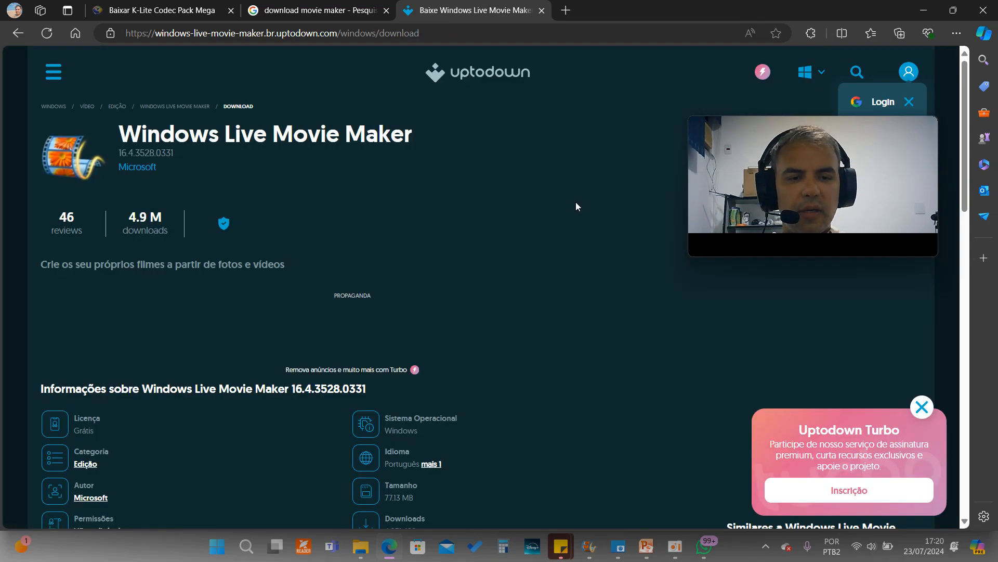
# - Start the free Windows Live Movie Maker ZIP download on Uptodown, minimizing the interrupting WhatsApp window, and cancel the running transfer
pyautogui.scroll(-3, 440, 227)
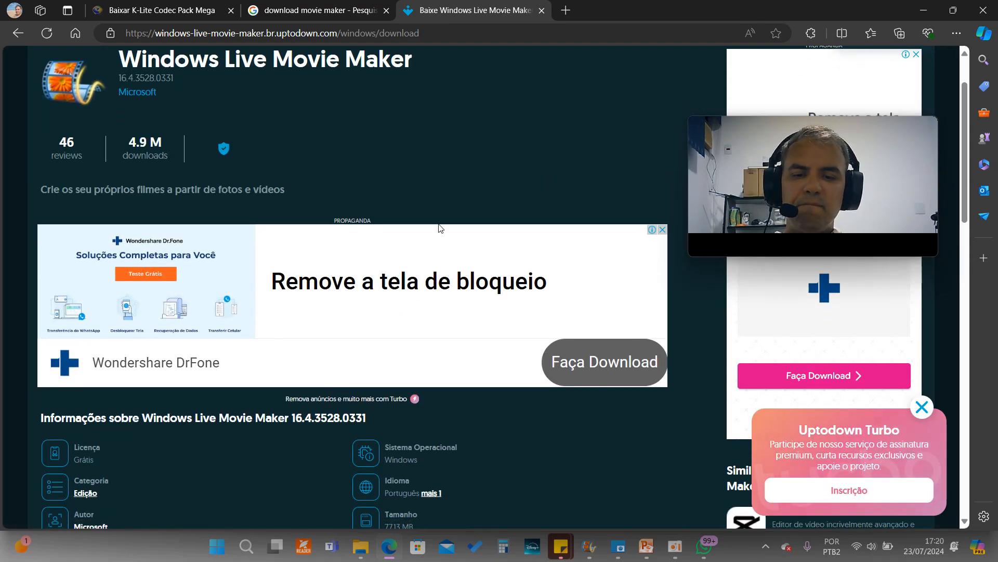
pyautogui.scroll(3, 439, 225)
pyautogui.scroll(-6, 441, 224)
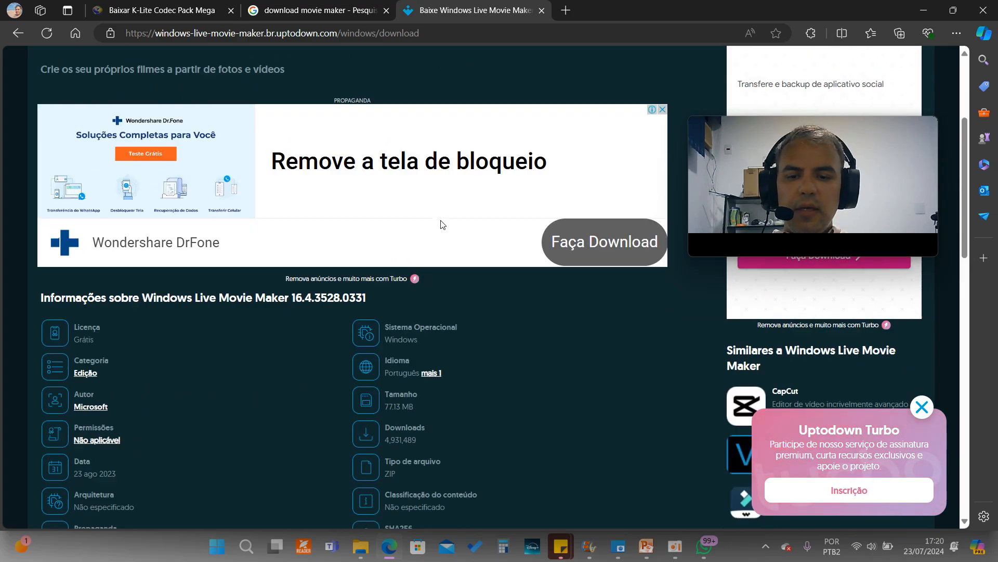
pyautogui.scroll(-1, 441, 225)
pyautogui.hotkey('alt', 'Tab')
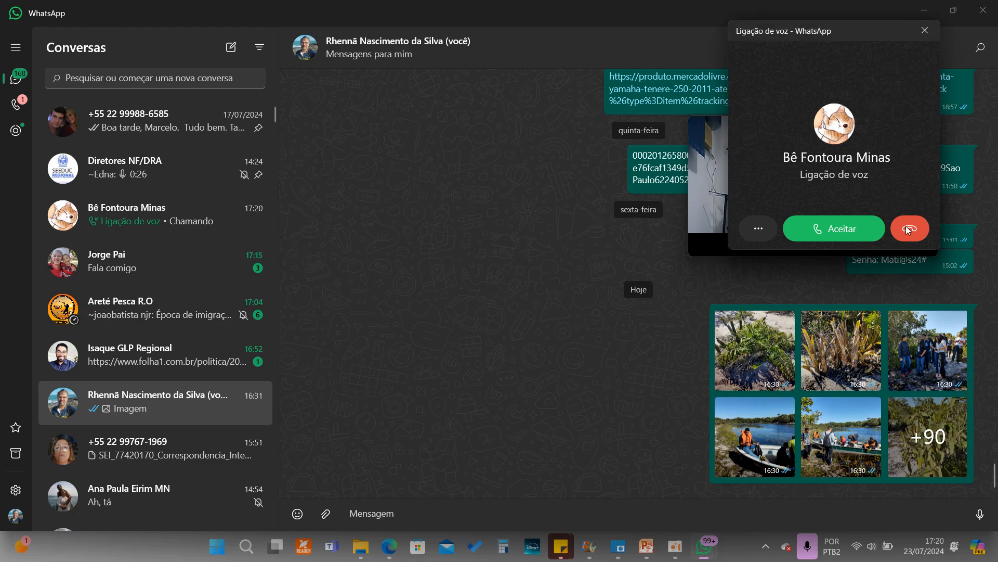
pyautogui.click(924, 10)
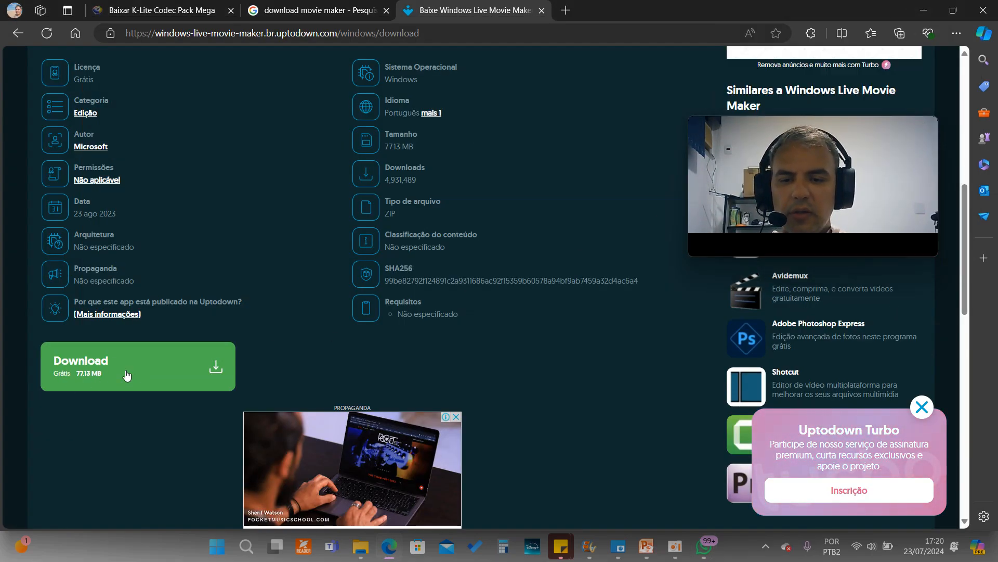
pyautogui.click(82, 367)
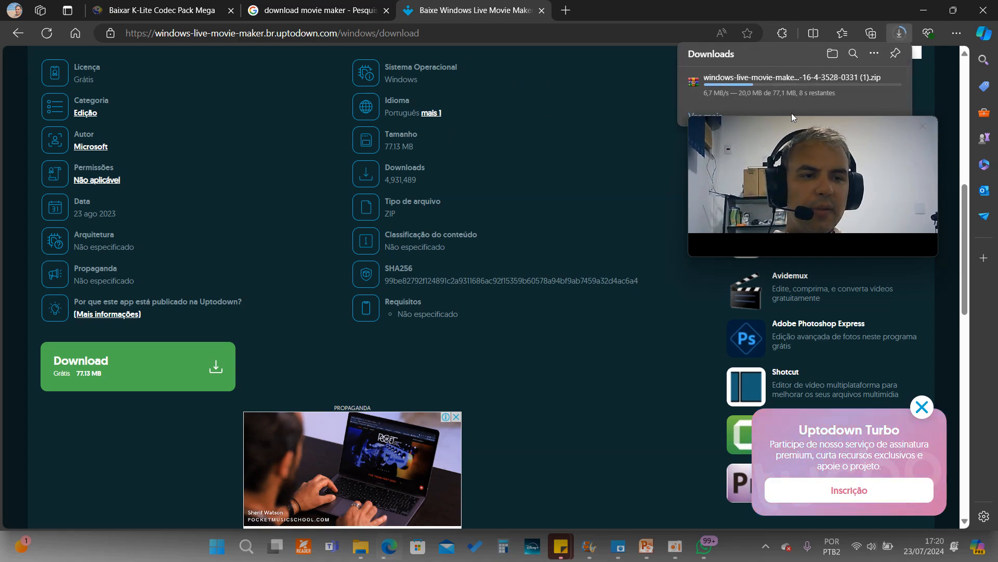
pyautogui.moveTo(771, 101)
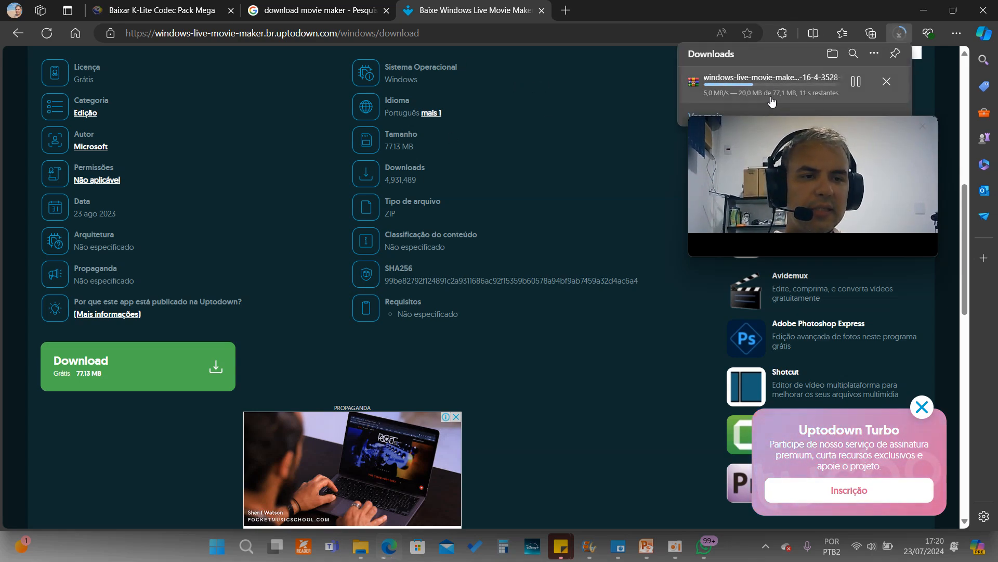
pyautogui.click(890, 86)
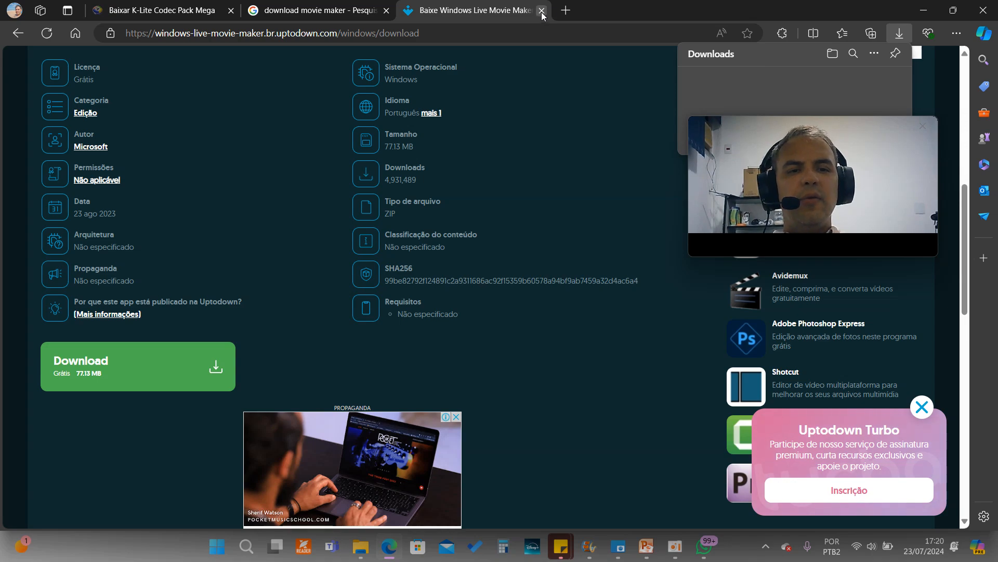
# - Open windows-live-movie-maker-16-4-3528-0331.zip from the Downloads folder in WinRAR and dismiss the licence purchase notice
pyautogui.click(360, 554)
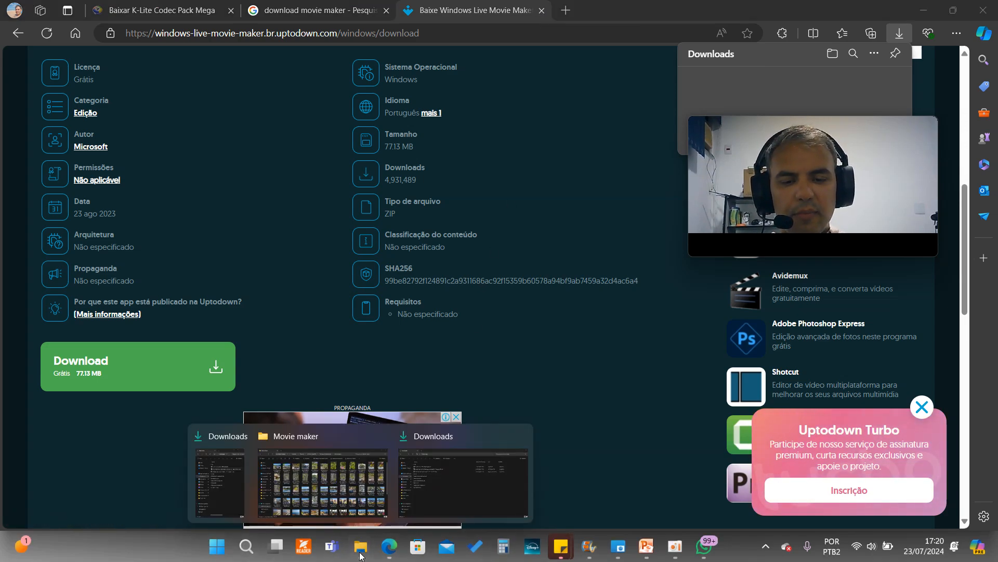
pyautogui.click(439, 479)
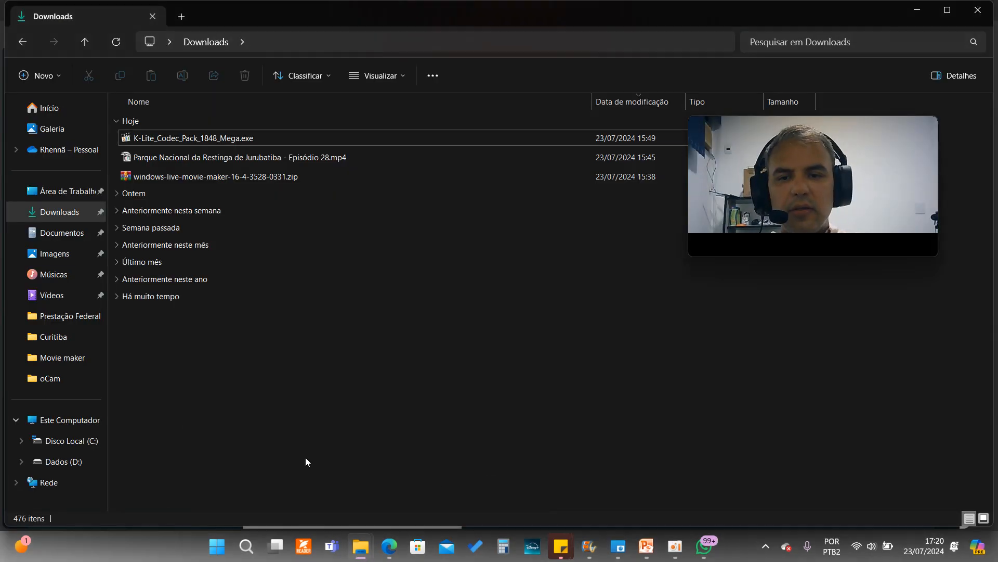
pyautogui.click(213, 177)
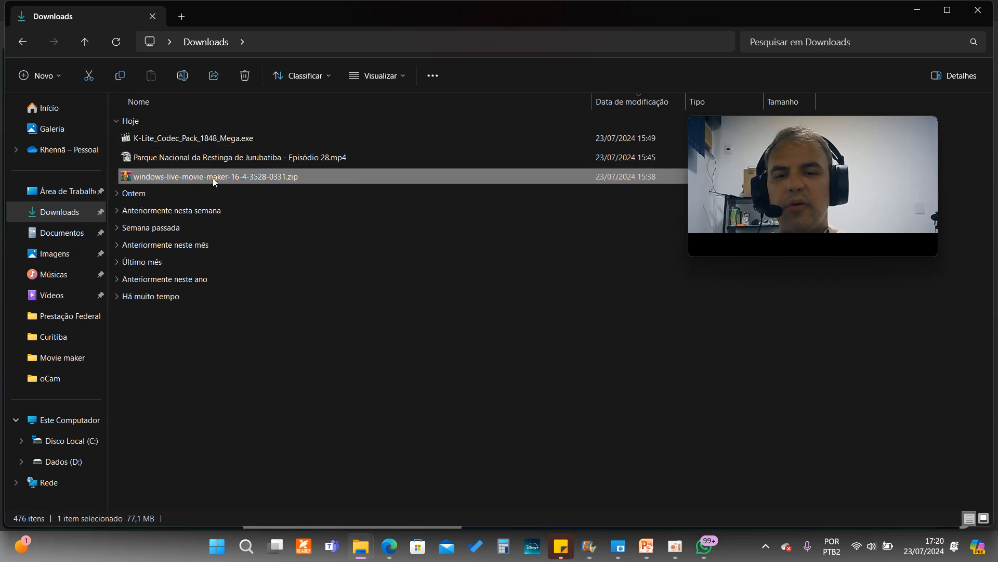
pyautogui.doubleClick(244, 176)
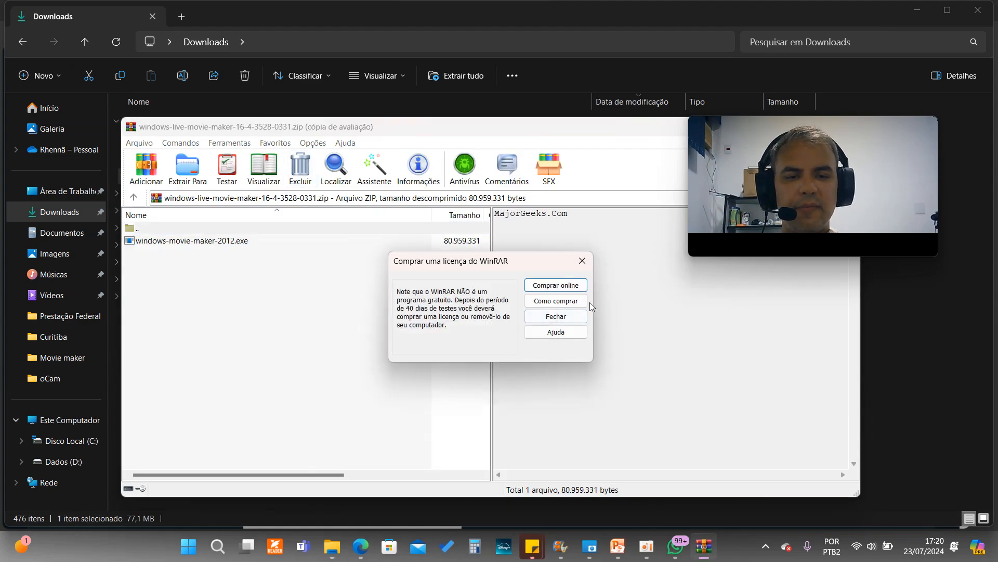
pyautogui.press('Escape')
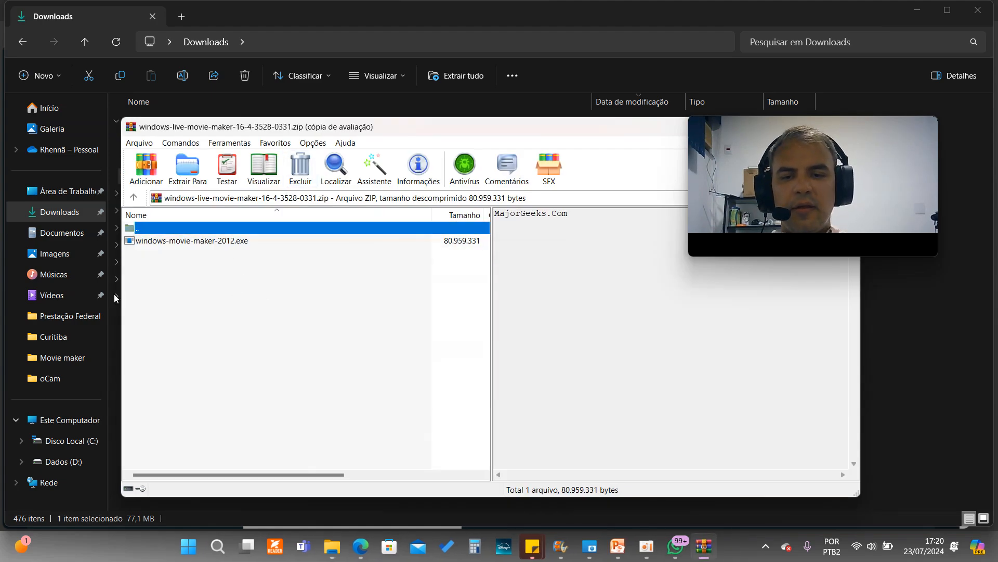
# - Install Windows Movie Maker 2012 from windows-movie-maker-2012.exe using Português (Portugal), accept the licence agreement, and finish by launching the program
pyautogui.click(156, 243)
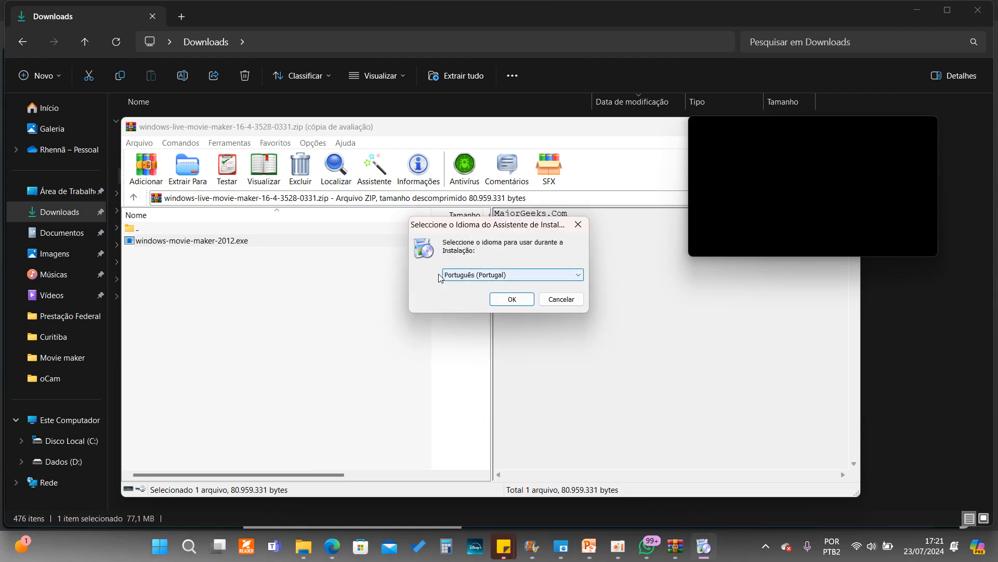
pyautogui.click(520, 300)
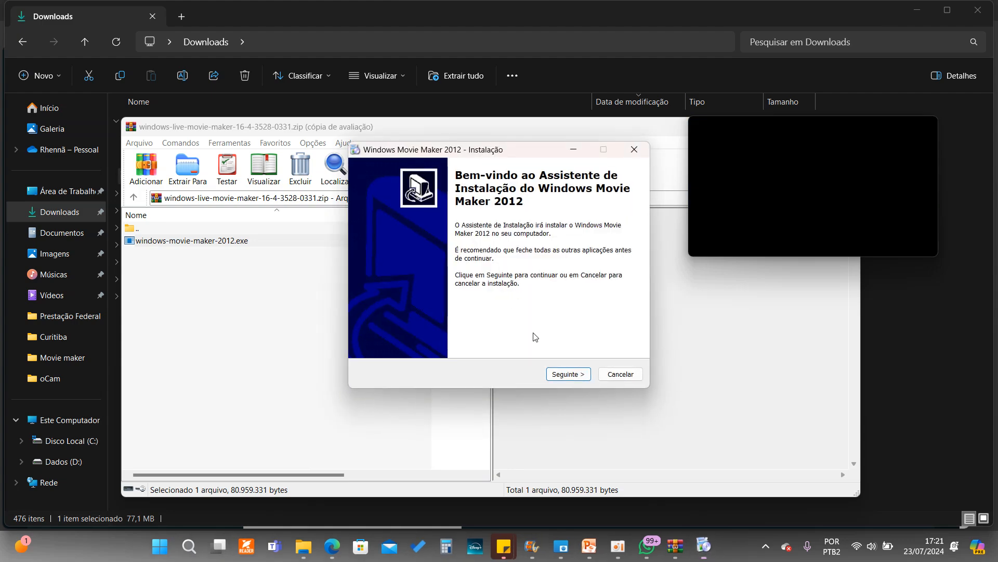
pyautogui.click(572, 379)
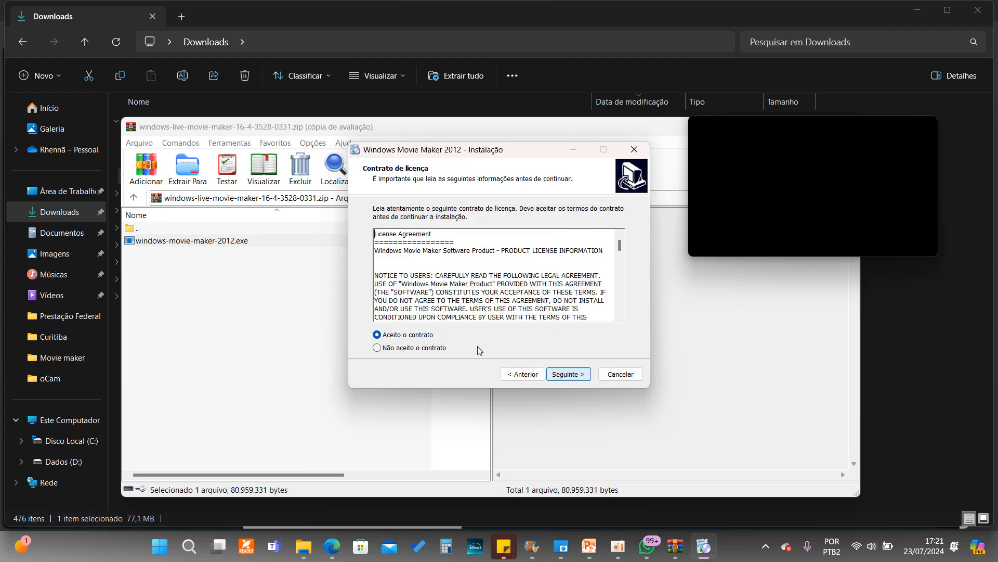
pyautogui.click(568, 374)
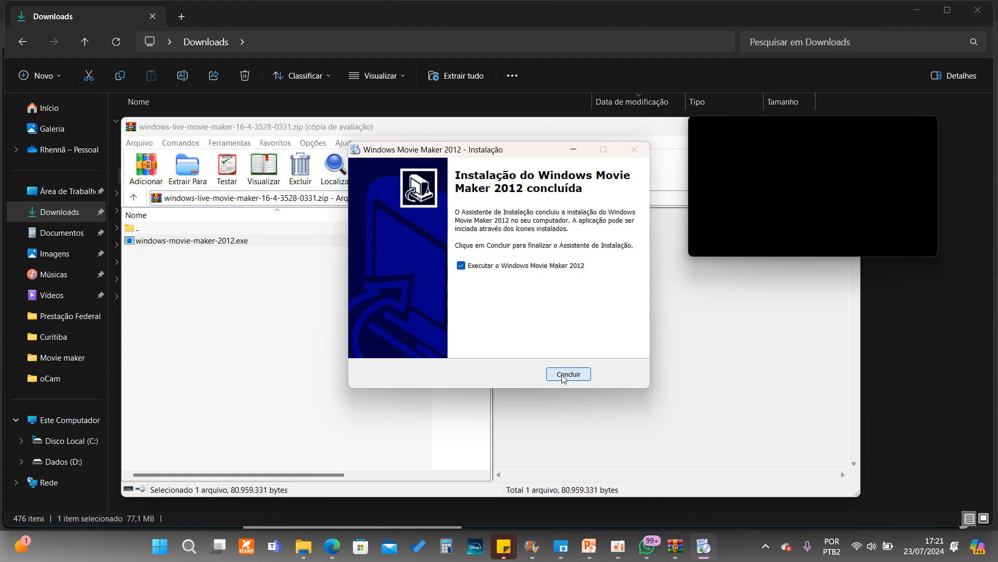
pyautogui.click(563, 374)
pyautogui.moveTo(771, 189)
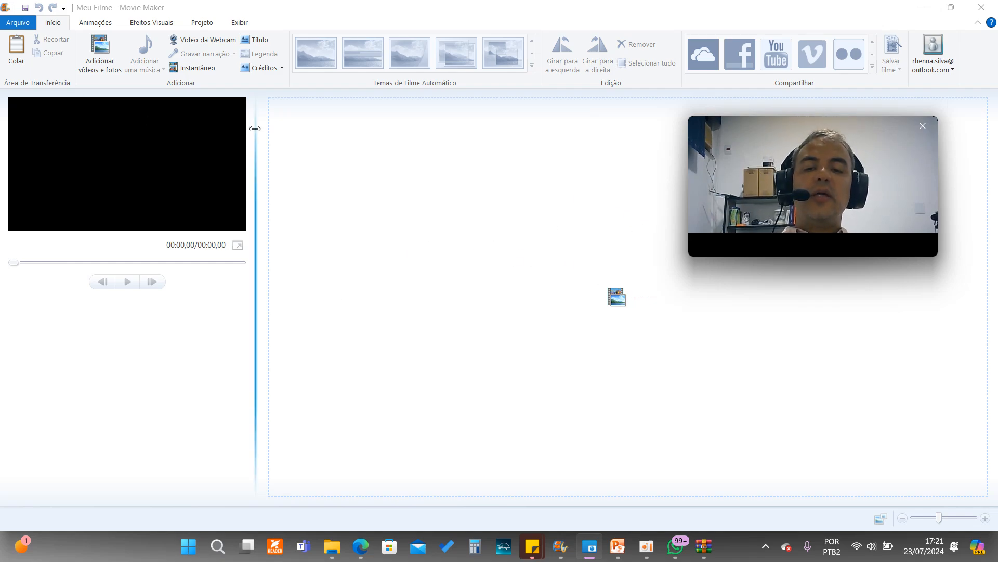
pyautogui.click(400, 20)
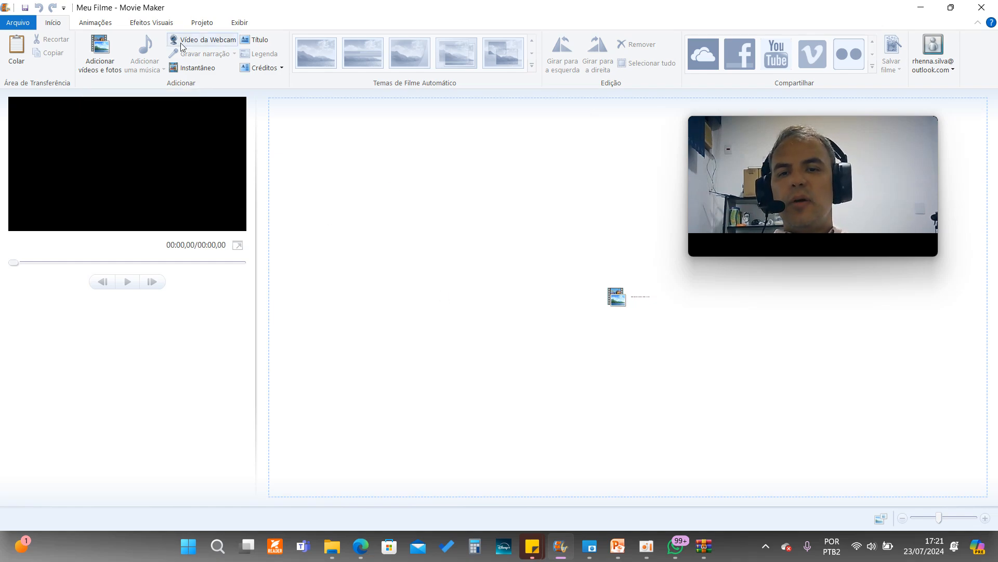
# - Try out the webcam video and snapshot functions, dismissing the webcam error and cancelling the snapshot save
pyautogui.click(200, 41)
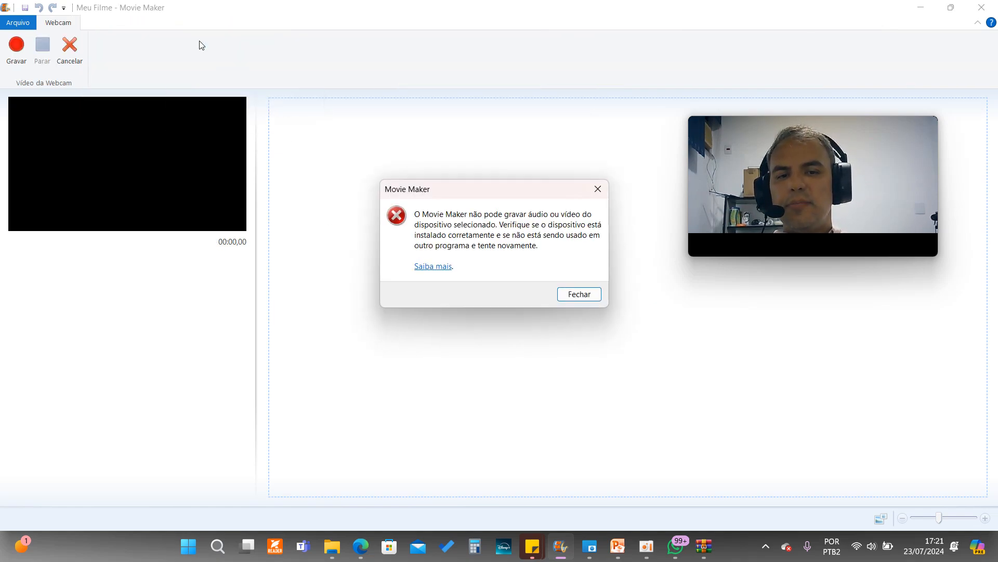
pyautogui.click(587, 298)
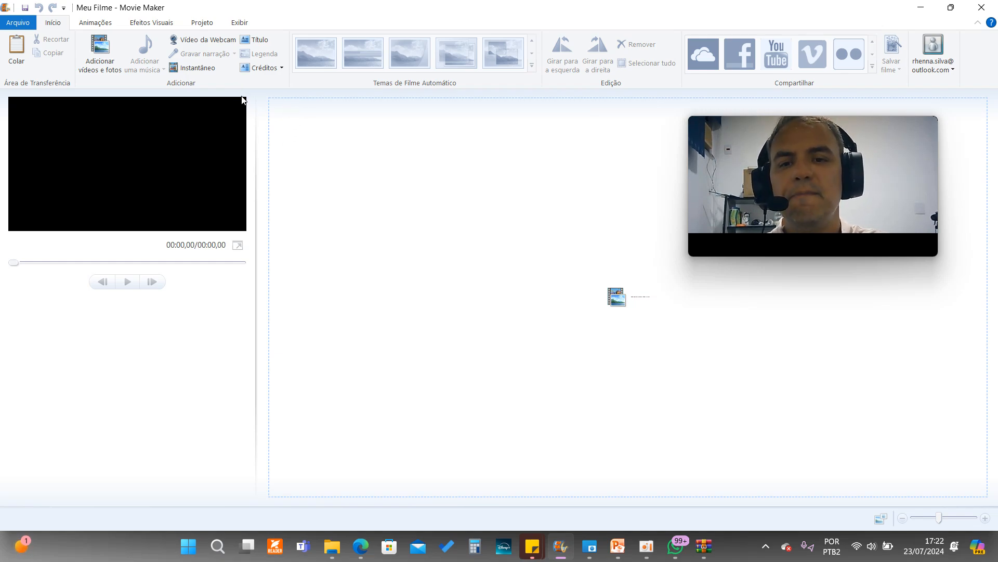
pyautogui.click(206, 72)
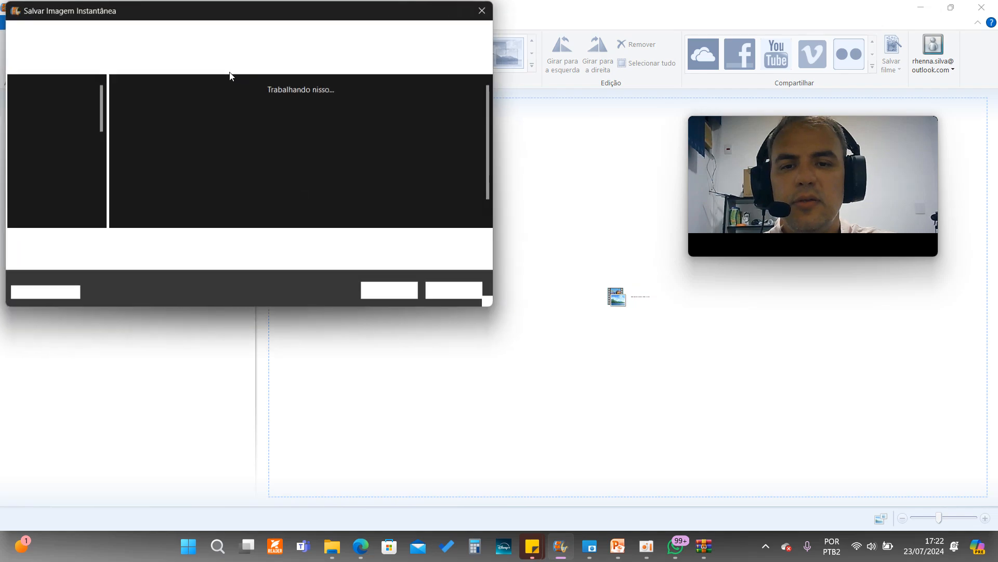
pyautogui.click(469, 294)
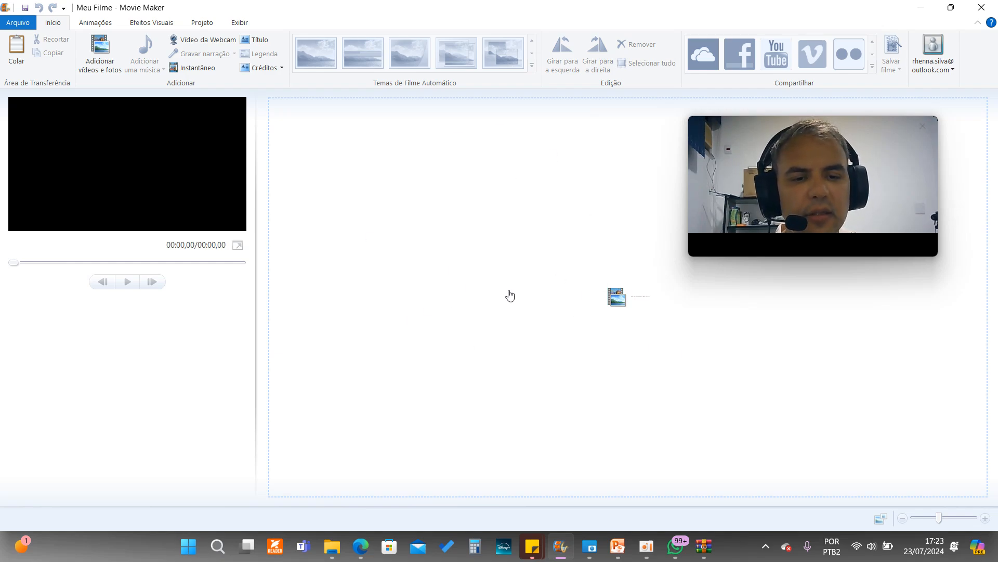
# - Start adding videos and photos to the movie and browse to the desktop folder formação continuada > Movie maker
pyautogui.click(539, 292)
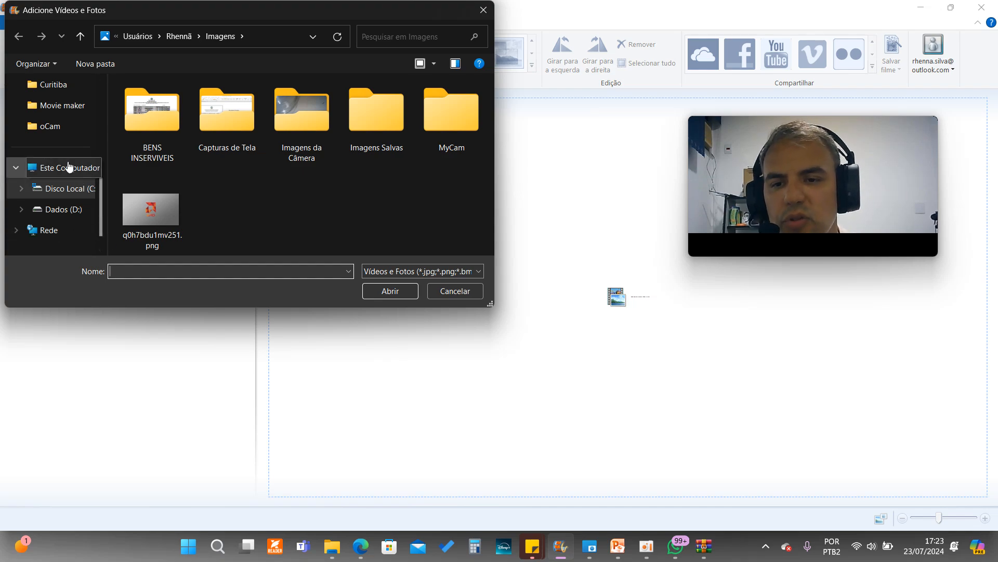
pyautogui.scroll(4, 70, 182)
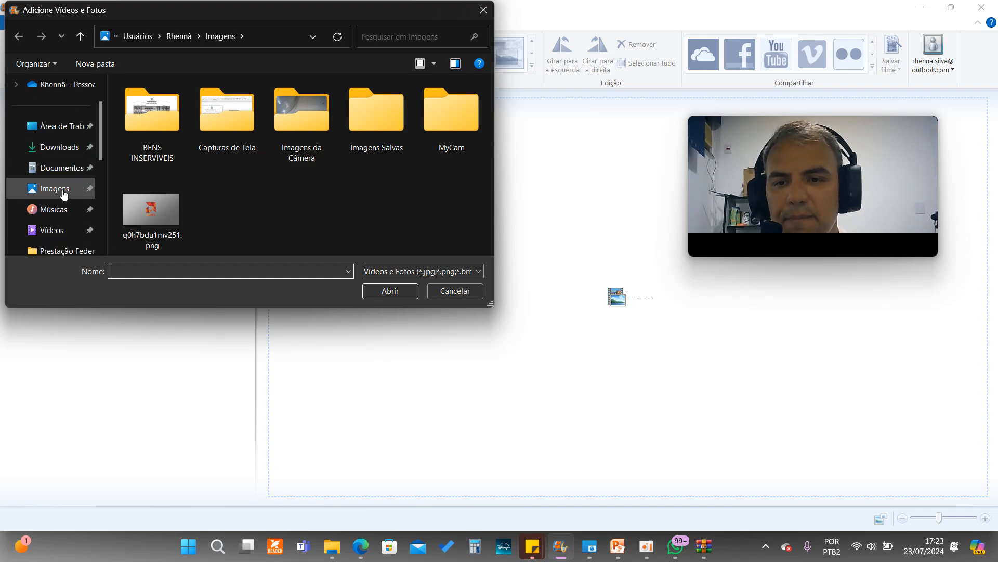
pyautogui.click(65, 130)
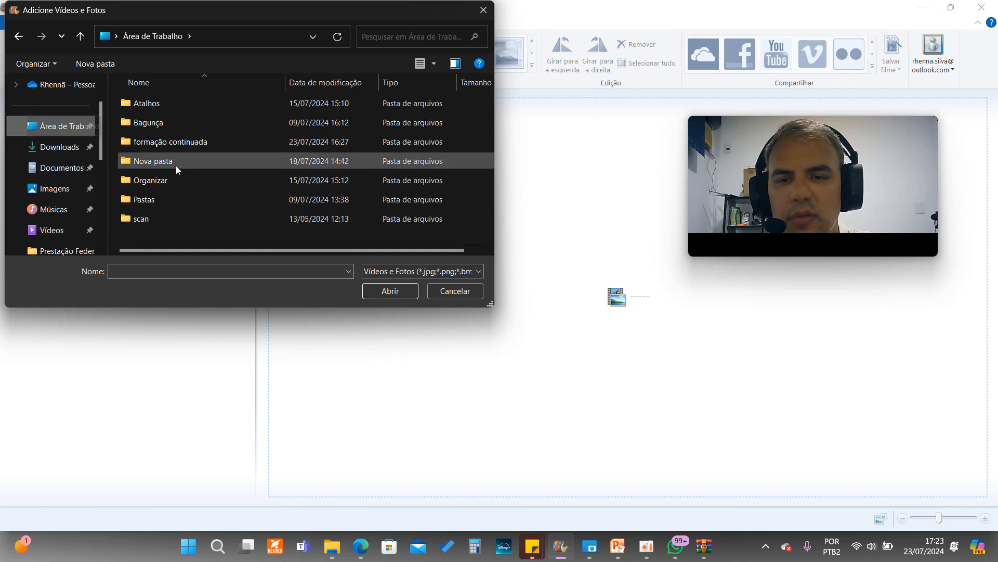
pyautogui.doubleClick(187, 141)
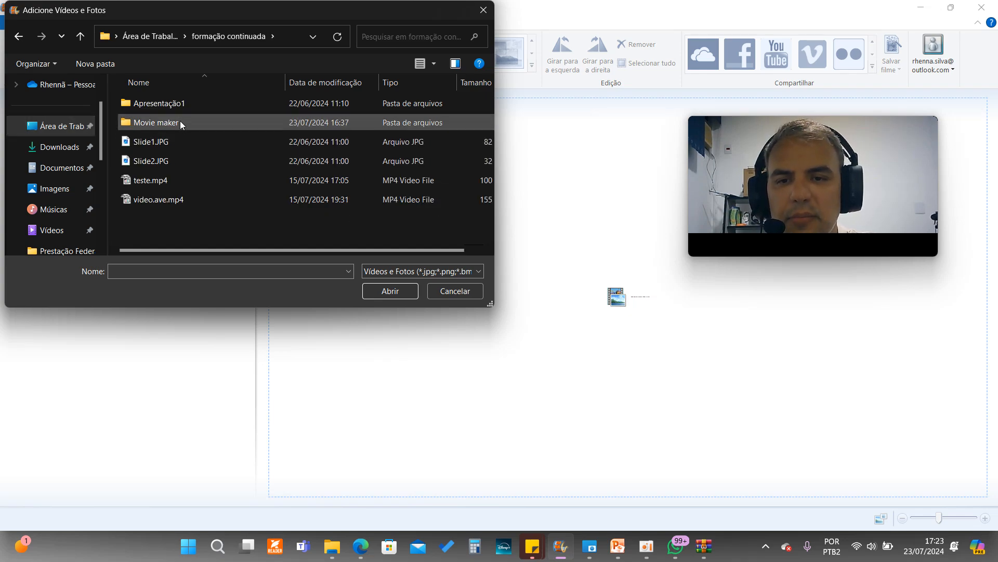
pyautogui.doubleClick(180, 122)
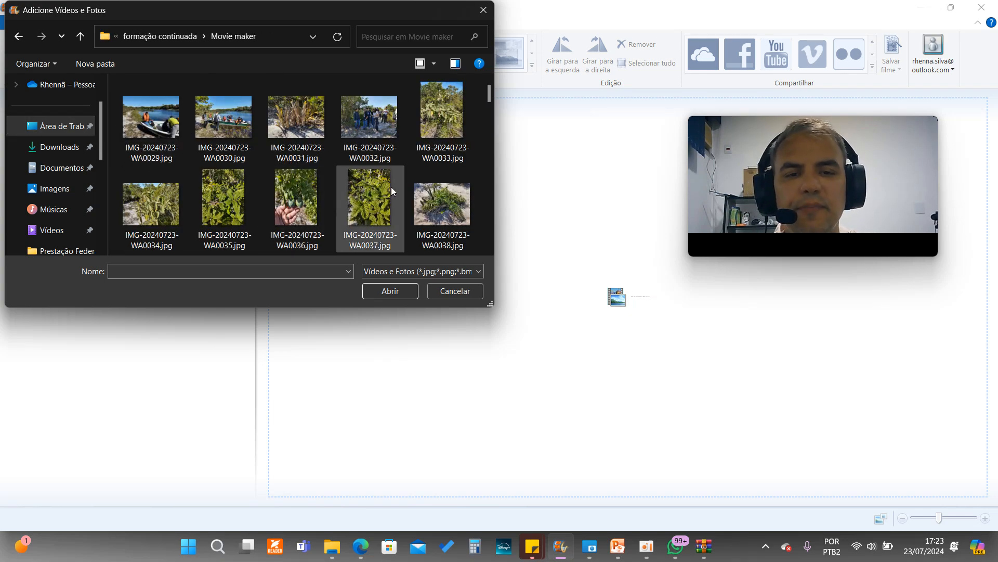
# - Browse the Movie maker folder and try selecting photos IMG-20240723-WA0029 through IMG-20240723-WA0033 one by one
pyautogui.scroll(-3, 435, 170)
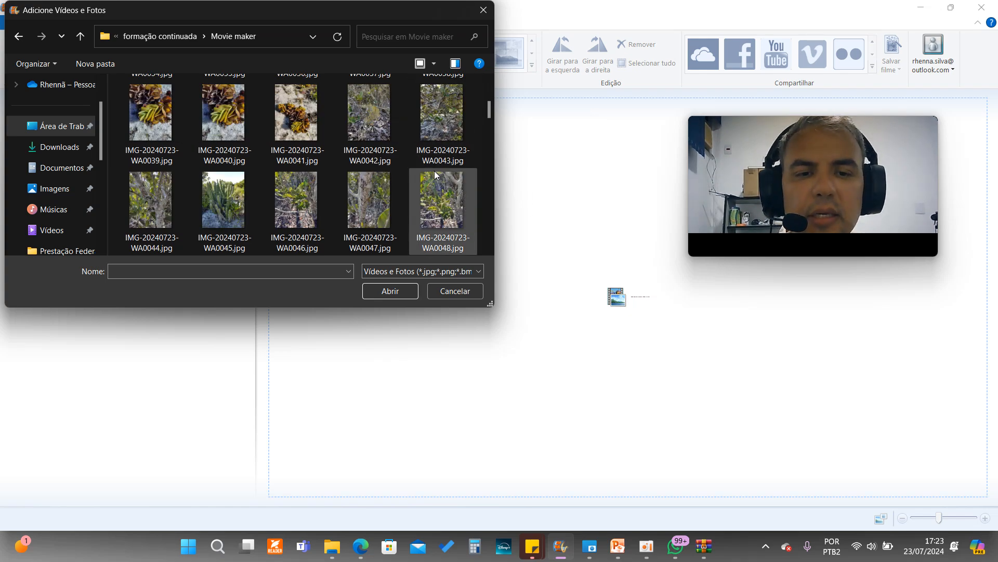
pyautogui.scroll(-20, 435, 170)
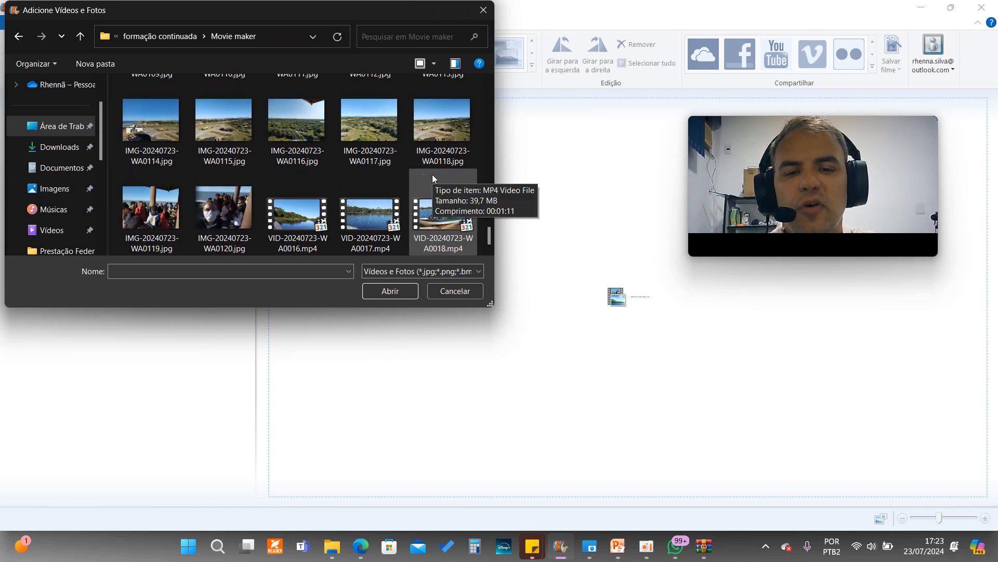
pyautogui.scroll(20, 432, 175)
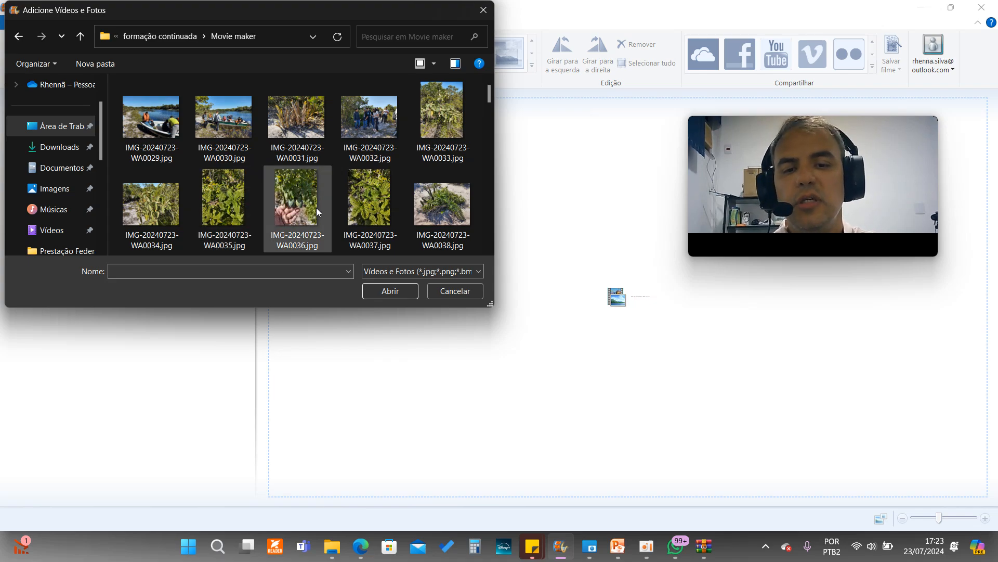
pyautogui.scroll(-10, 311, 198)
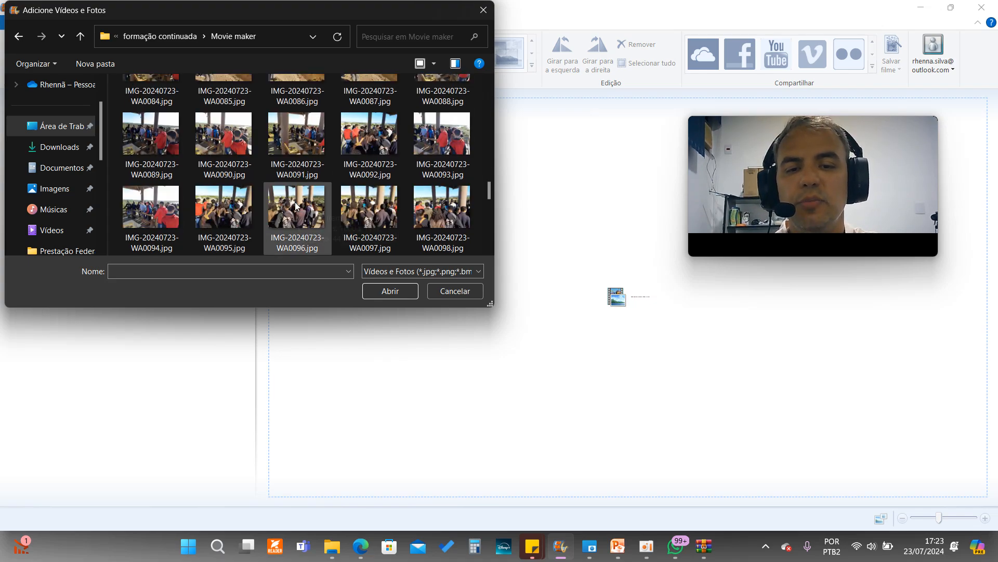
pyautogui.scroll(10, 294, 202)
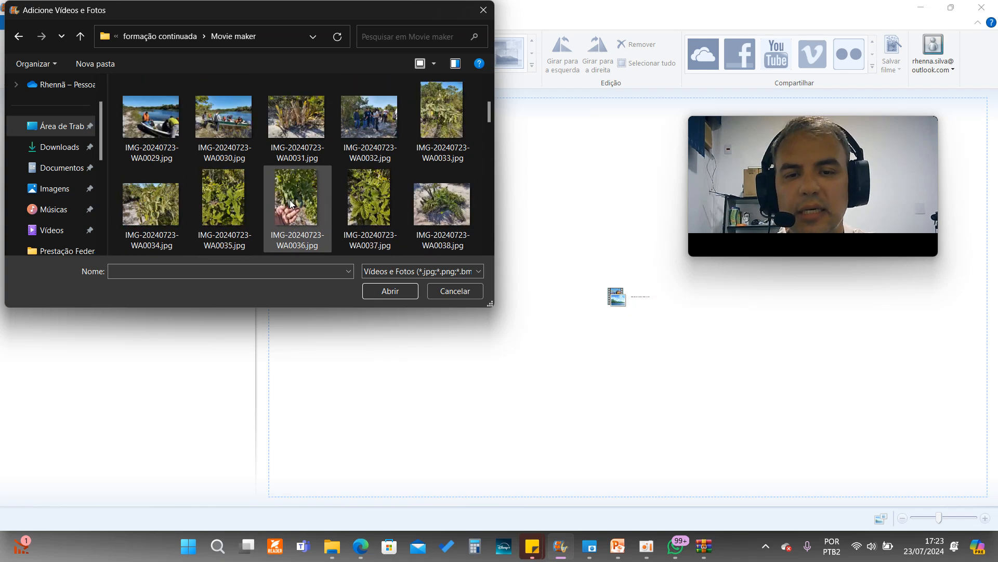
pyautogui.click(151, 117)
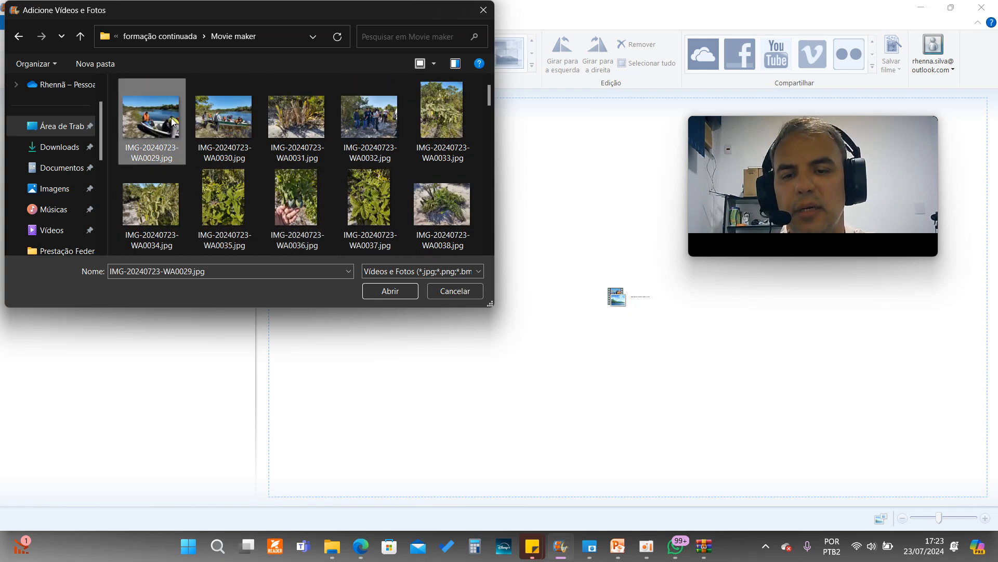
pyautogui.keyDown('ctrl'); pyautogui.click(225, 125); pyautogui.keyUp('ctrl')
pyautogui.keyDown('ctrl'); pyautogui.click(296, 125); pyautogui.keyUp('ctrl')
pyautogui.keyDown('ctrl'); pyautogui.click(362, 127); pyautogui.keyUp('ctrl')
pyautogui.keyDown('ctrl'); pyautogui.click(448, 132); pyautogui.keyUp('ctrl')
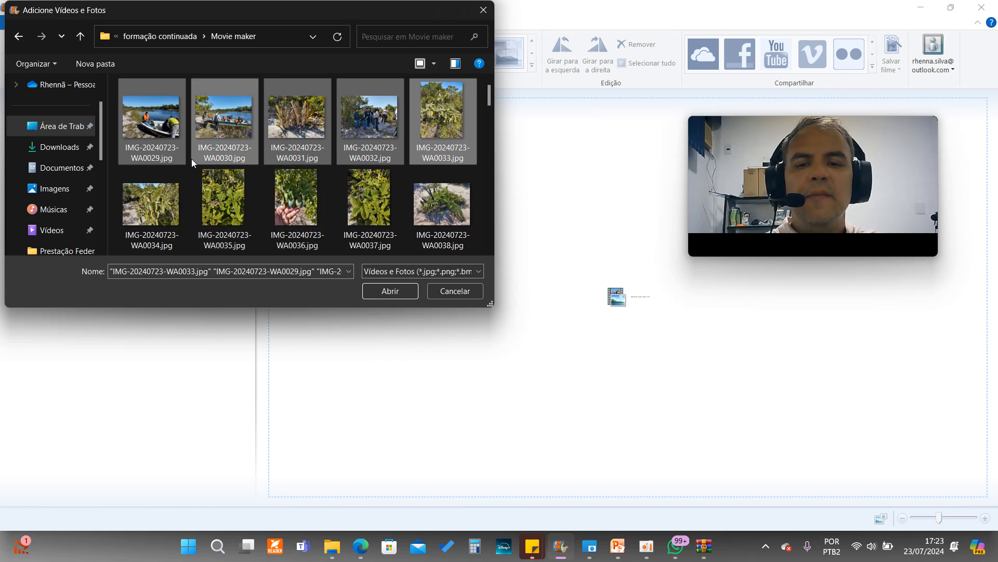
pyautogui.click(177, 203)
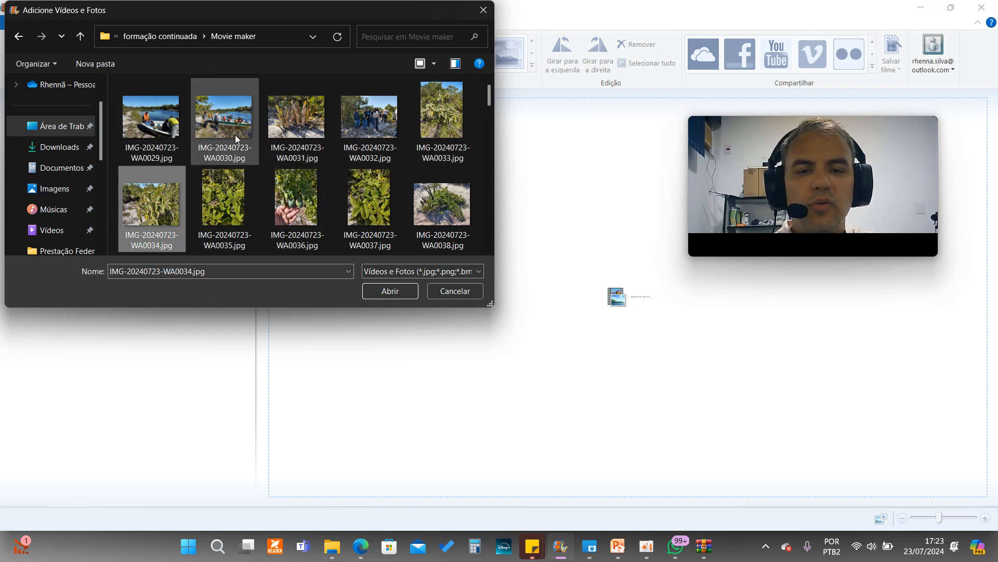
# - Select the whole range from IMG-20240723-WA0029.jpg through VID-20240723-WA0018.mp4 and import it into the movie
pyautogui.click(174, 133)
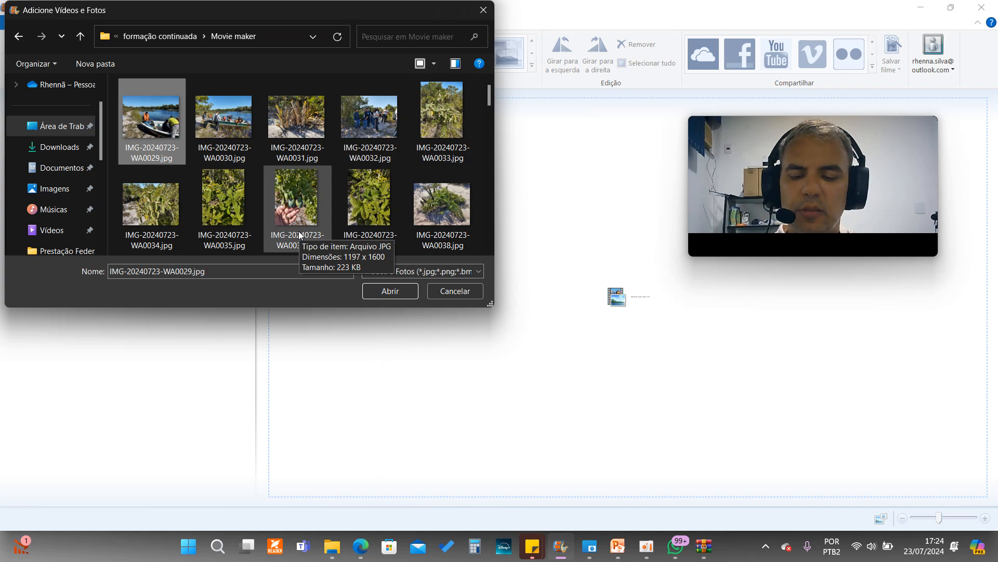
pyautogui.keyDown('shift'); pyautogui.click(363, 148); pyautogui.keyUp('shift')
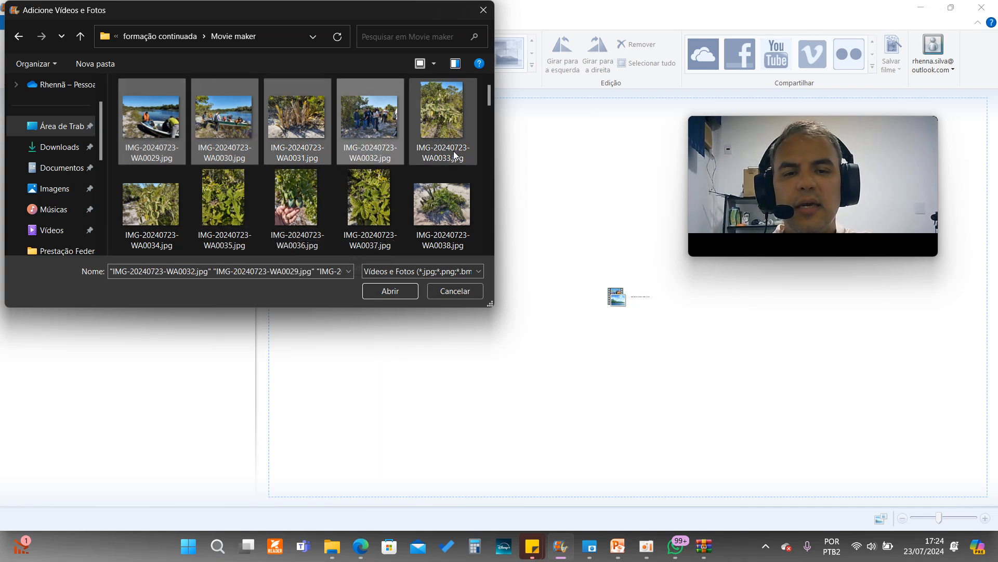
pyautogui.keyDown('shift'); pyautogui.click(452, 197); pyautogui.keyUp('shift')
pyautogui.scroll(-3, 453, 213)
pyautogui.keyDown('shift'); pyautogui.click(456, 191); pyautogui.keyUp('shift')
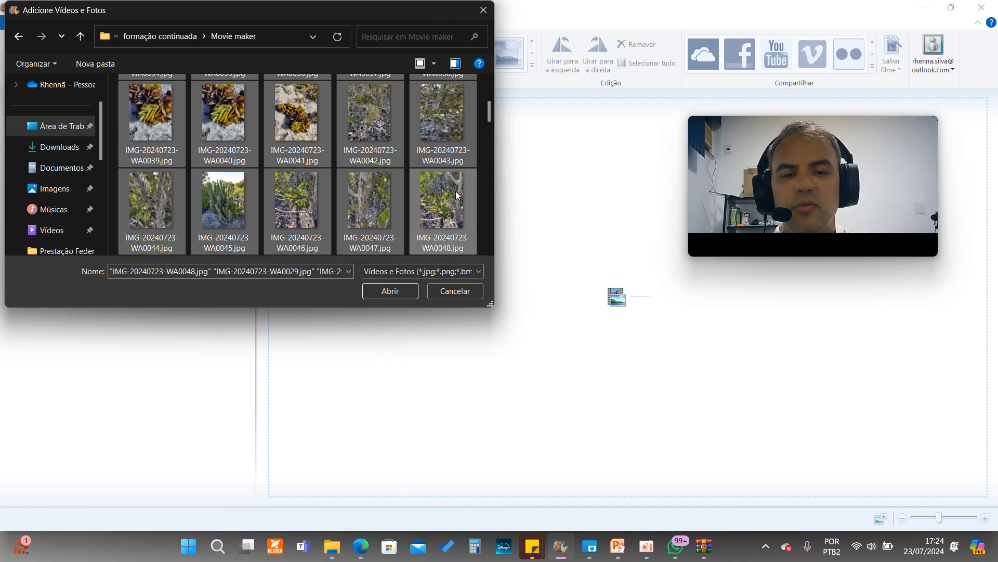
pyautogui.scroll(-9, 455, 192)
pyautogui.keyDown('shift'); pyautogui.click(454, 199); pyautogui.keyUp('shift')
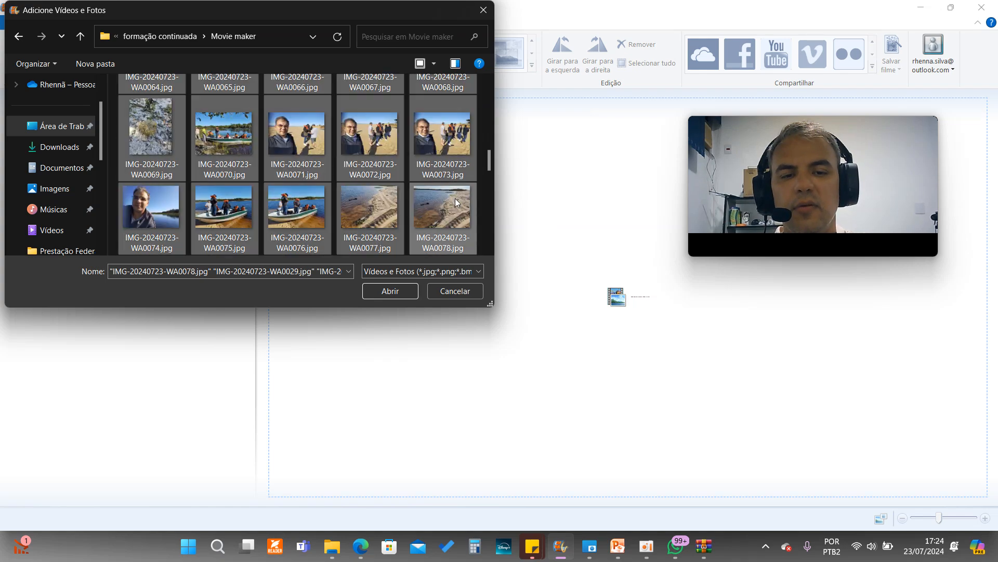
pyautogui.scroll(-12, 456, 200)
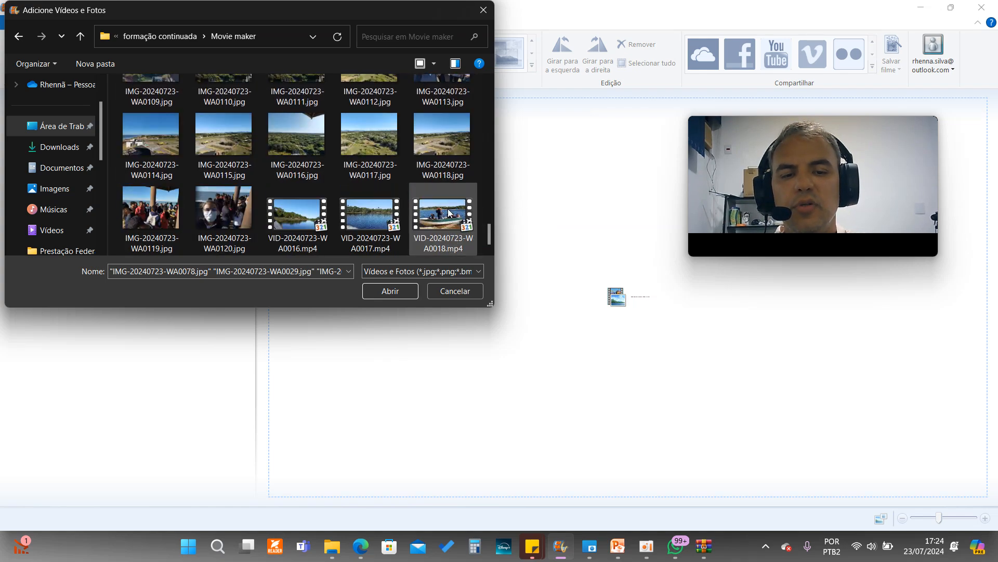
pyautogui.keyDown('shift'); pyautogui.click(447, 208); pyautogui.keyUp('shift')
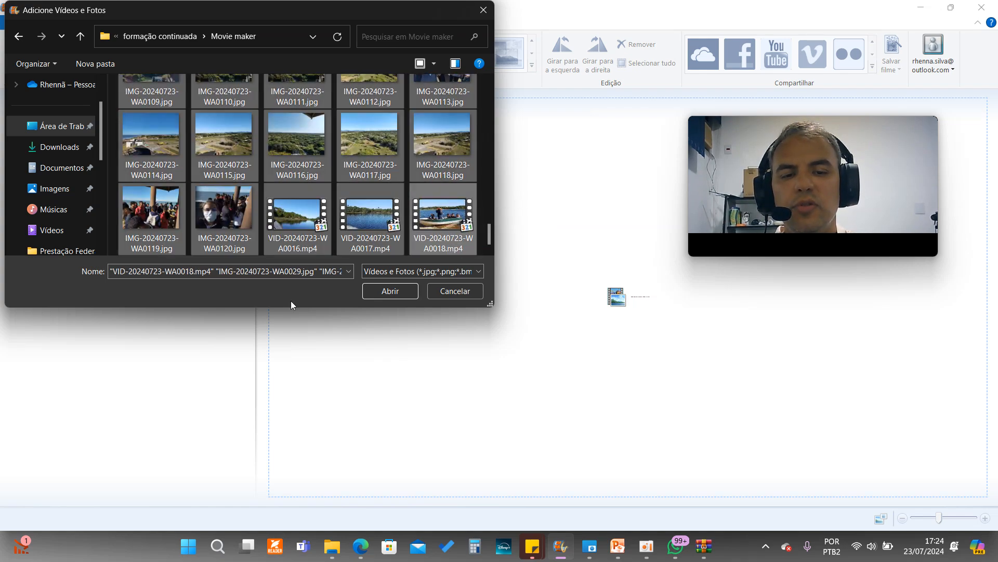
pyautogui.click(389, 292)
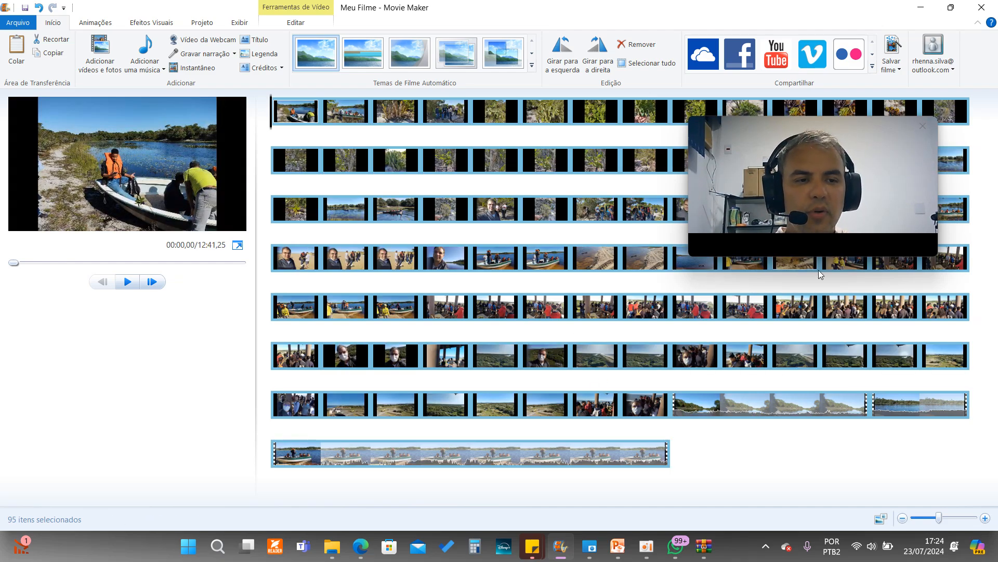
# - Preview the imported photos one by one, from the first clip into the third row of the storyboard
pyautogui.moveTo(867, 127); pyautogui.dragTo(182, 364)
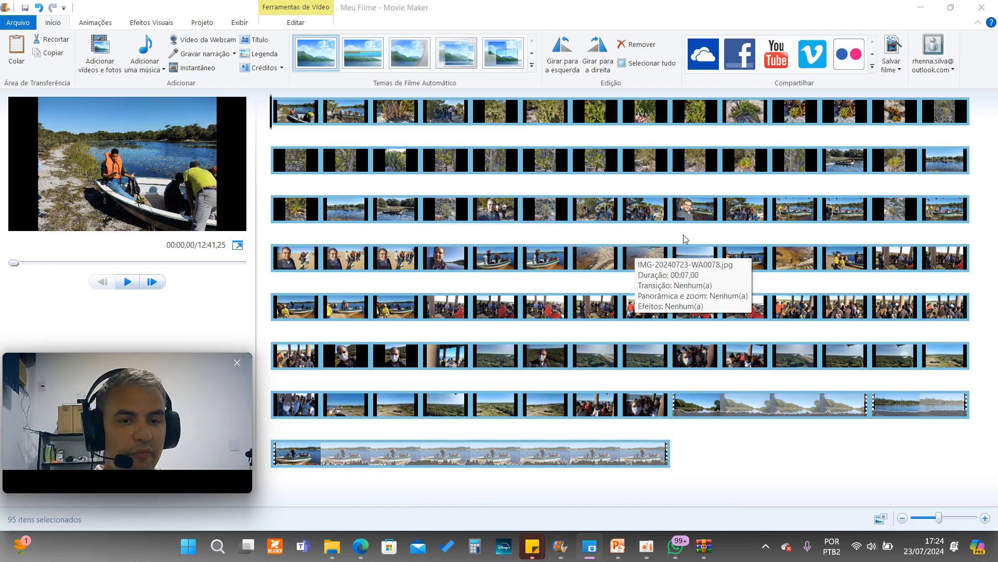
pyautogui.click(298, 115)
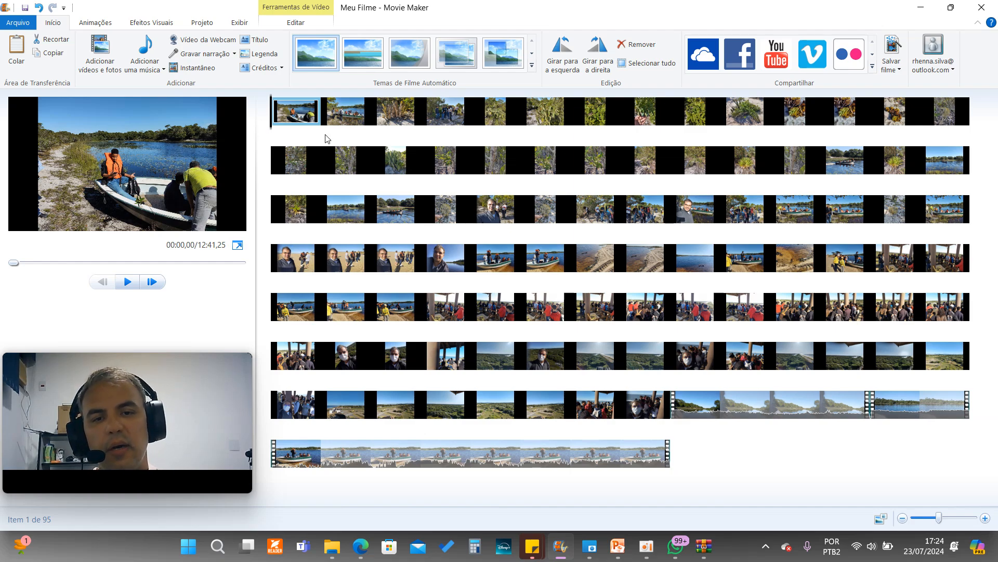
pyautogui.click(339, 123)
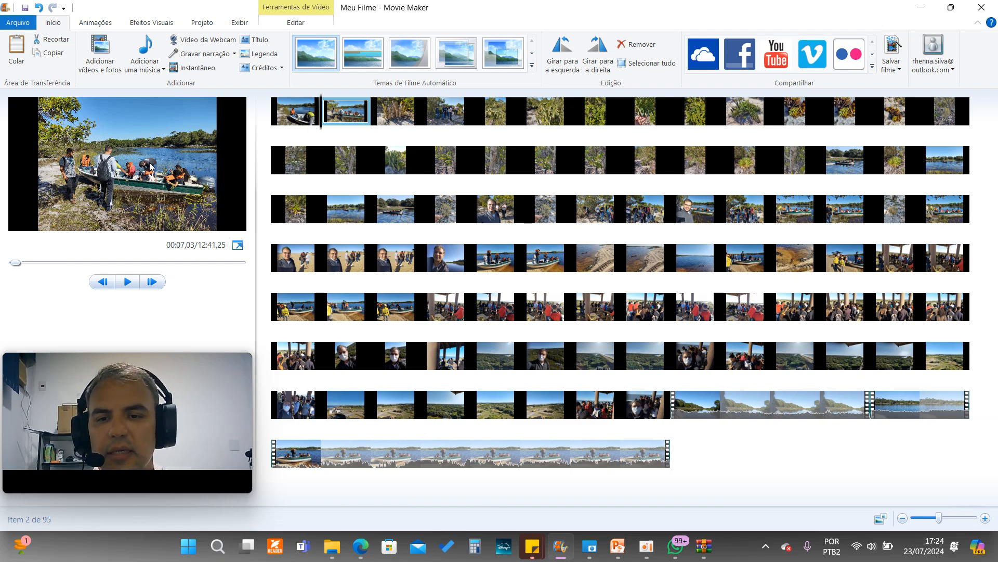
pyautogui.click(411, 118)
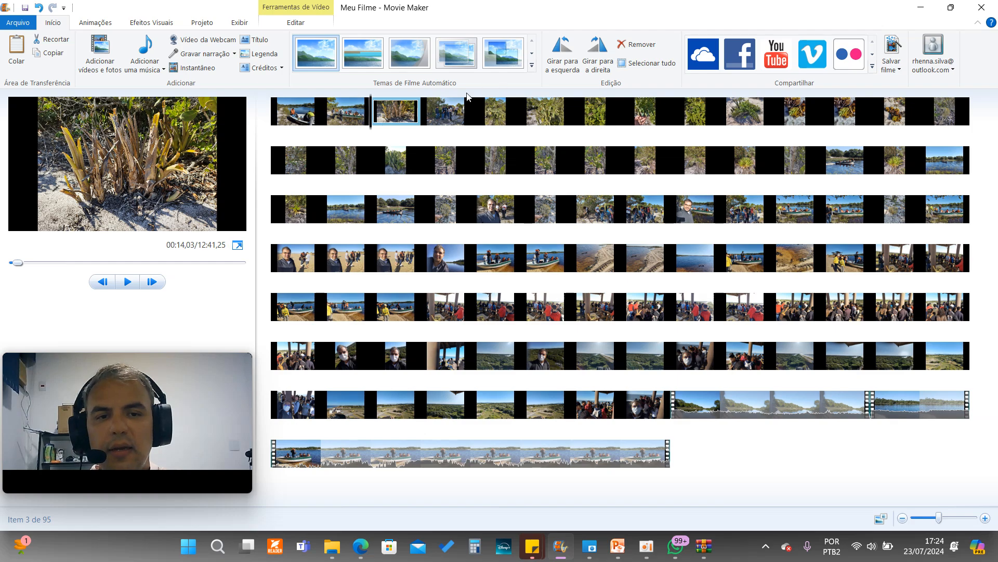
pyautogui.click(454, 110)
pyautogui.click(500, 117)
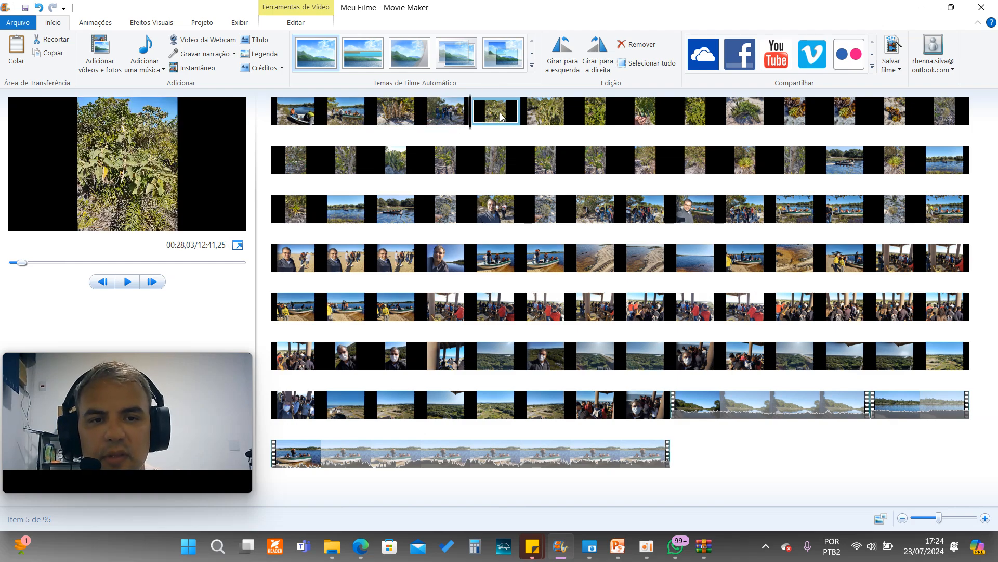
pyautogui.click(537, 115)
pyautogui.click(596, 117)
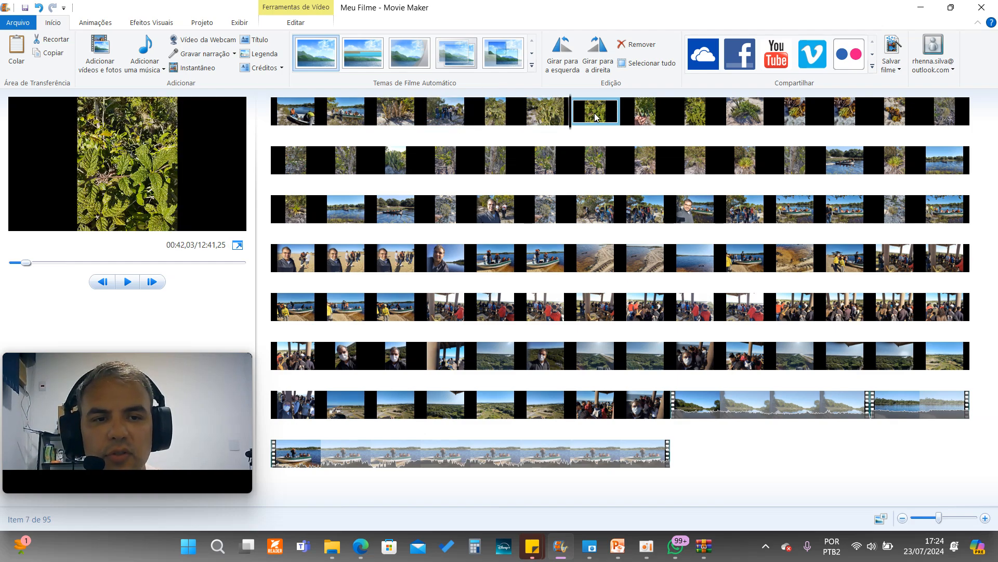
pyautogui.click(643, 117)
pyautogui.click(713, 111)
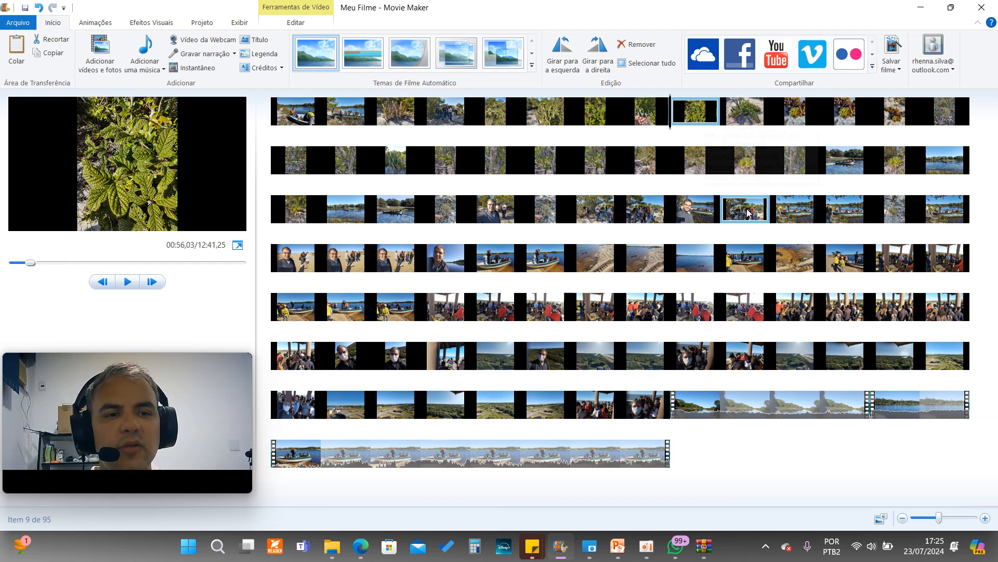
pyautogui.click(742, 119)
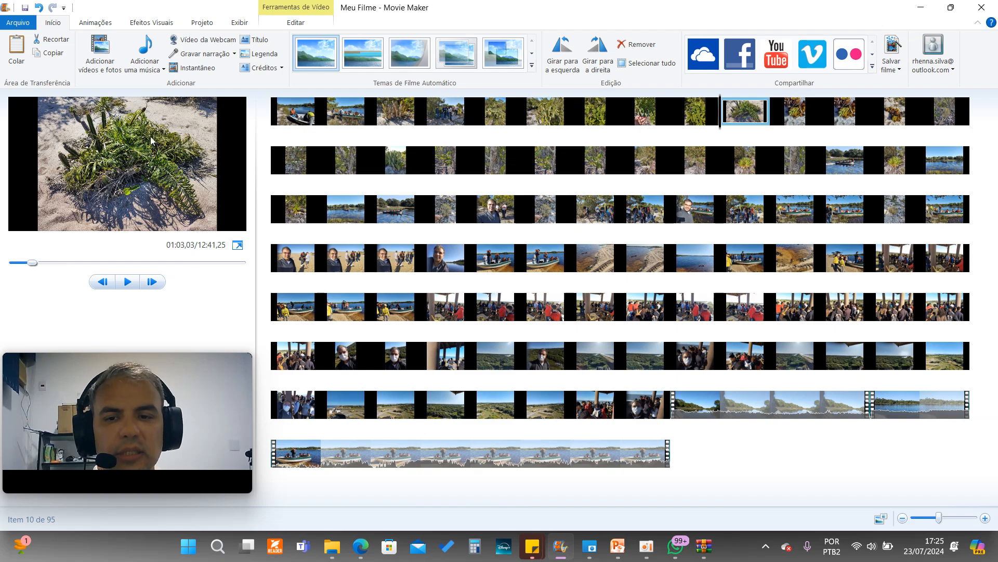
pyautogui.click(803, 116)
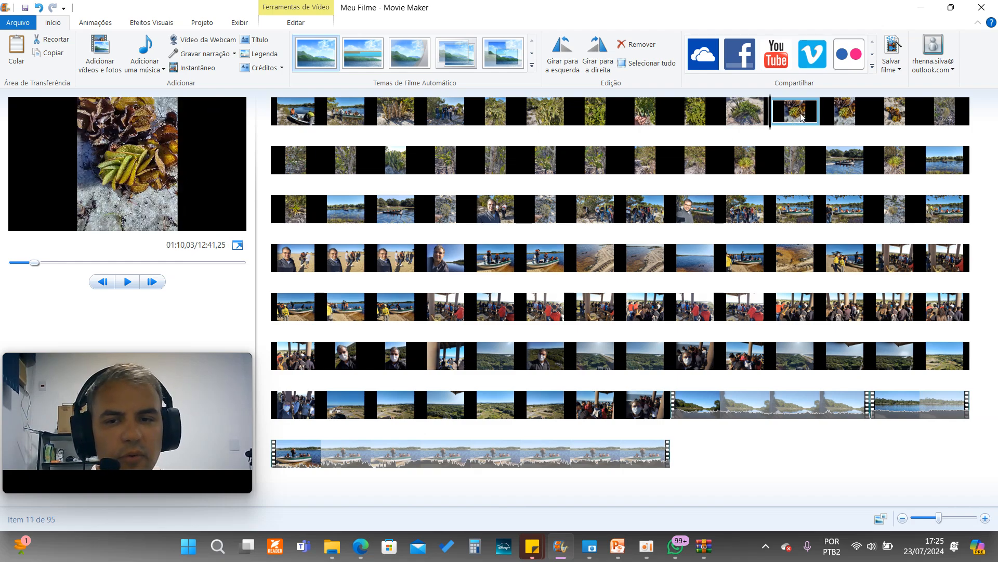
pyautogui.click(849, 120)
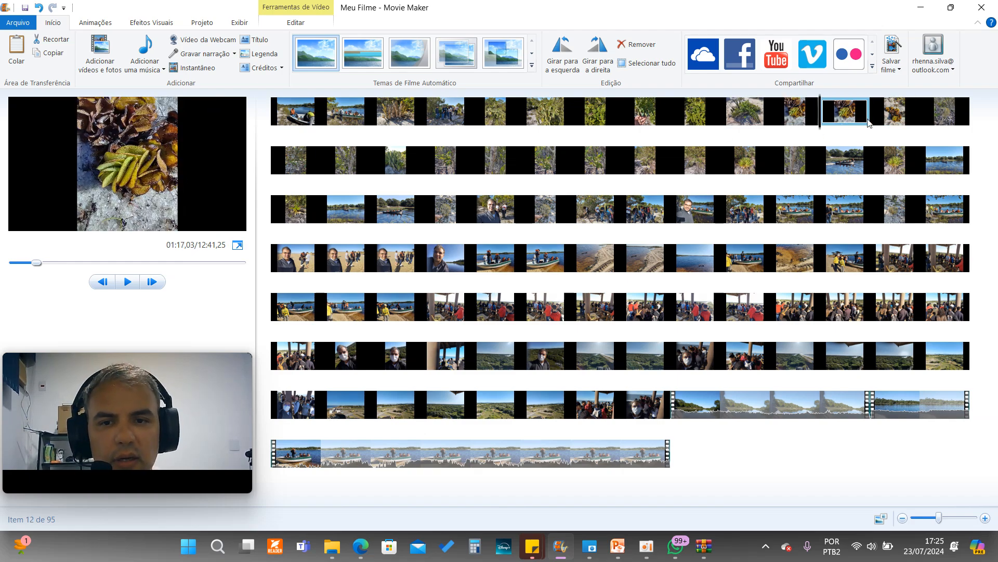
pyautogui.click(894, 121)
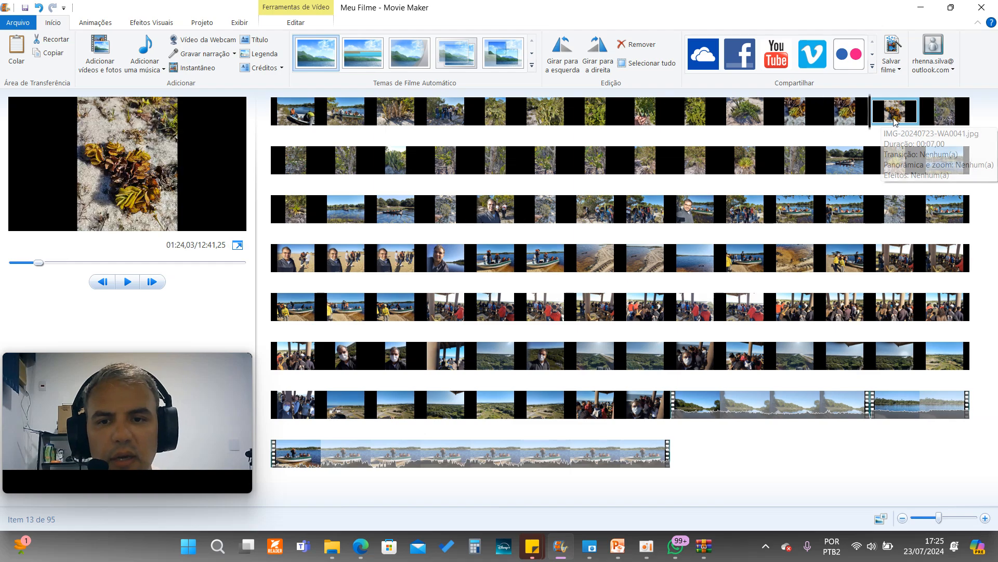
pyautogui.click(937, 118)
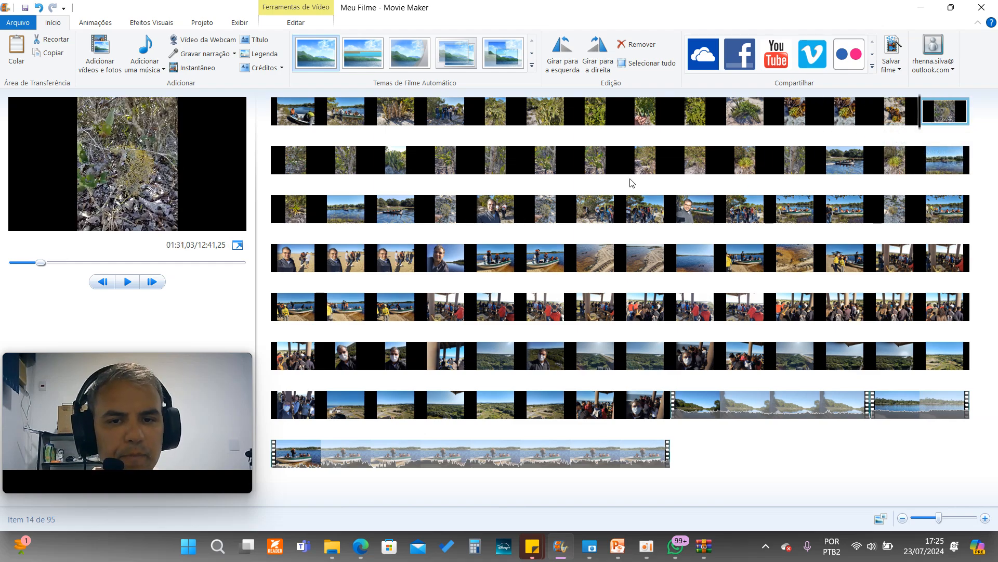
pyautogui.moveTo(632, 182); pyautogui.dragTo(655, 201)
pyautogui.moveTo(303, 172); pyautogui.dragTo(423, 167)
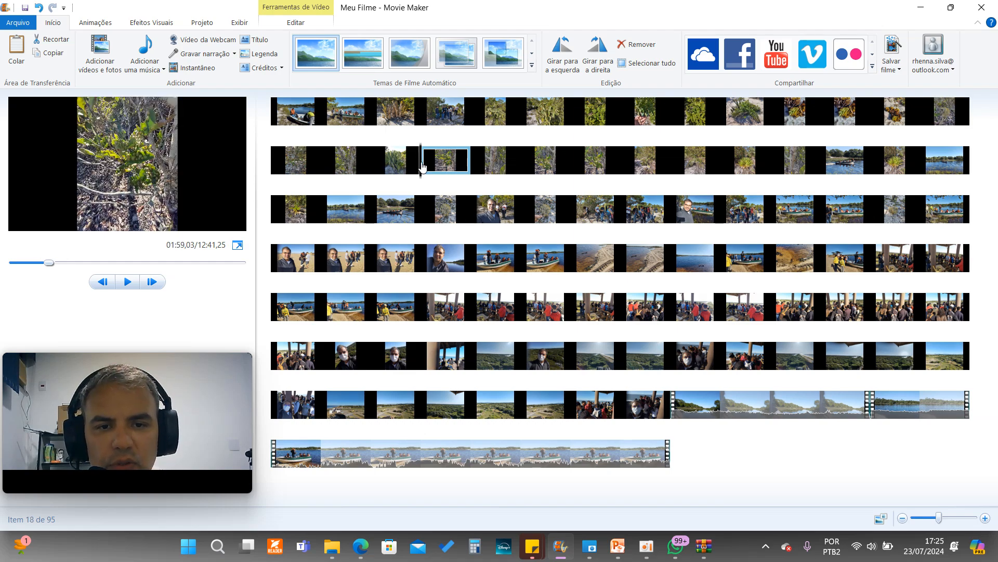
pyautogui.moveTo(497, 166); pyautogui.dragTo(887, 167)
pyautogui.click(948, 168)
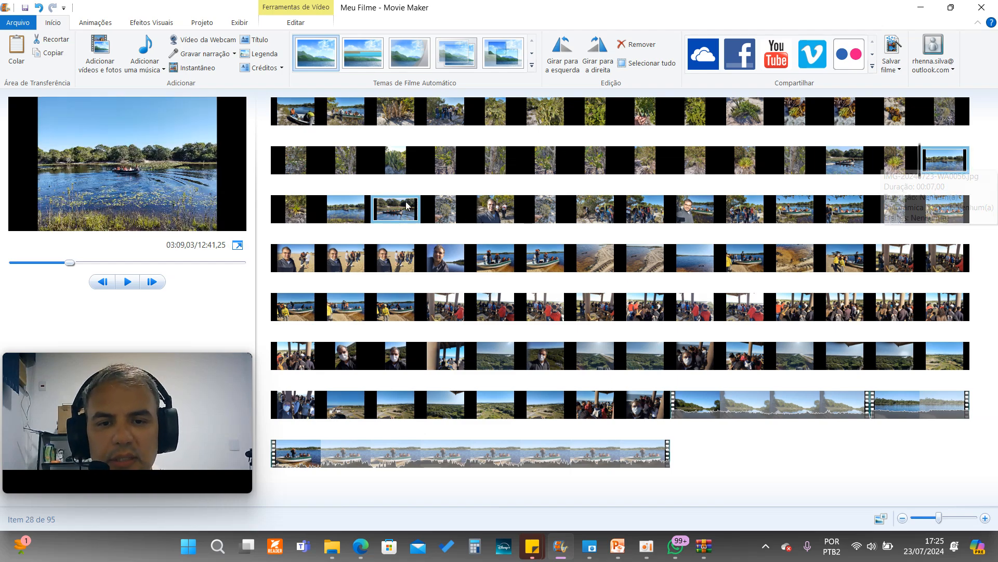
pyautogui.click(301, 209)
pyautogui.click(348, 217)
pyautogui.click(396, 220)
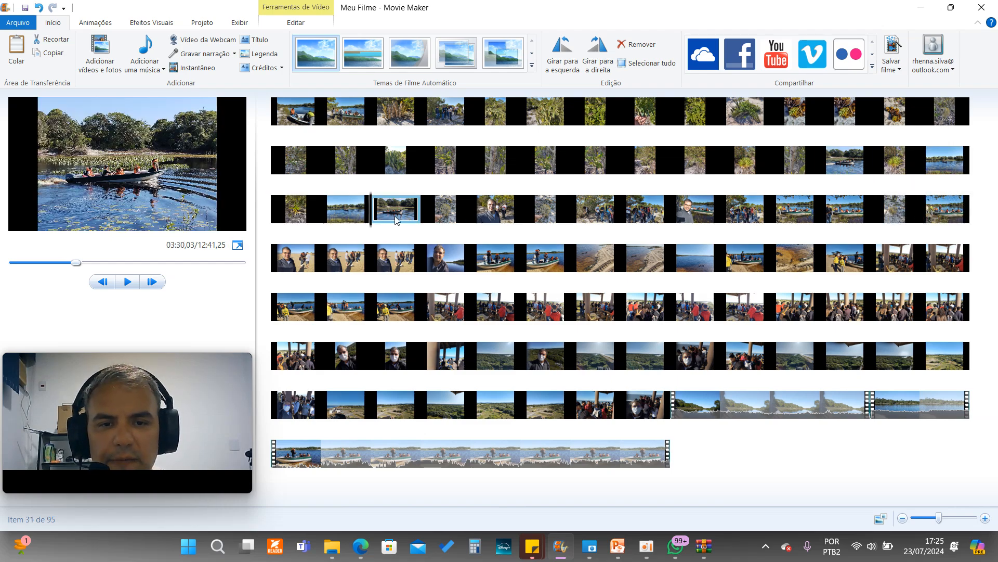
pyautogui.click(439, 213)
# - Delete four selfie photos from the movie's third storyboard row: two taken among the bushes and the first two on the beach
pyautogui.click(482, 212)
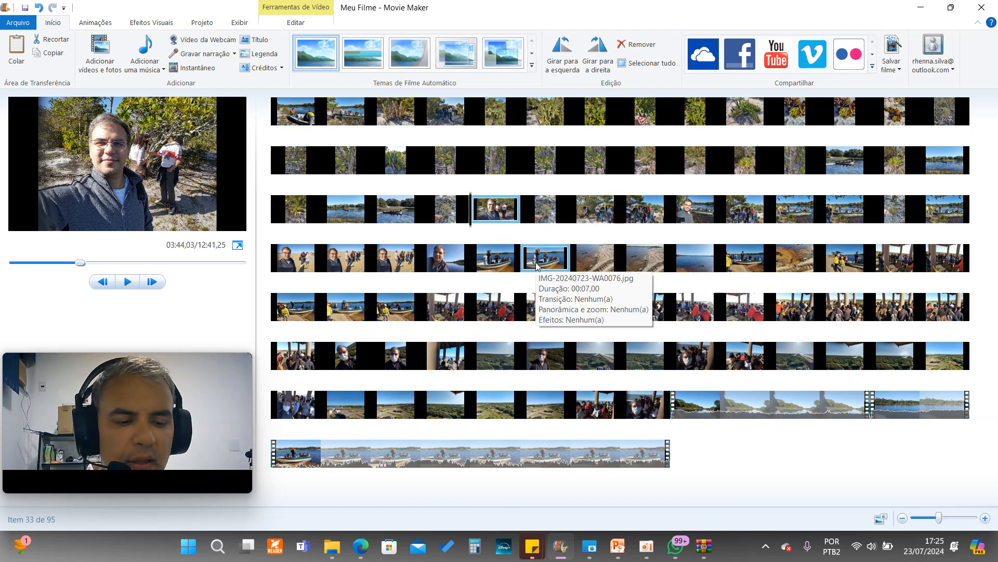
pyautogui.press('Delete')
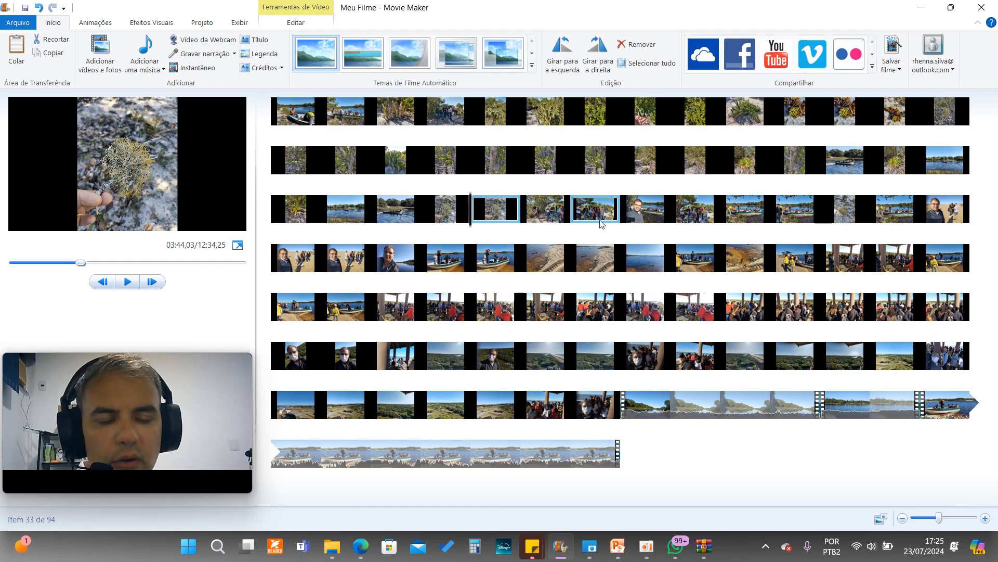
pyautogui.click(635, 213)
pyautogui.press('Delete')
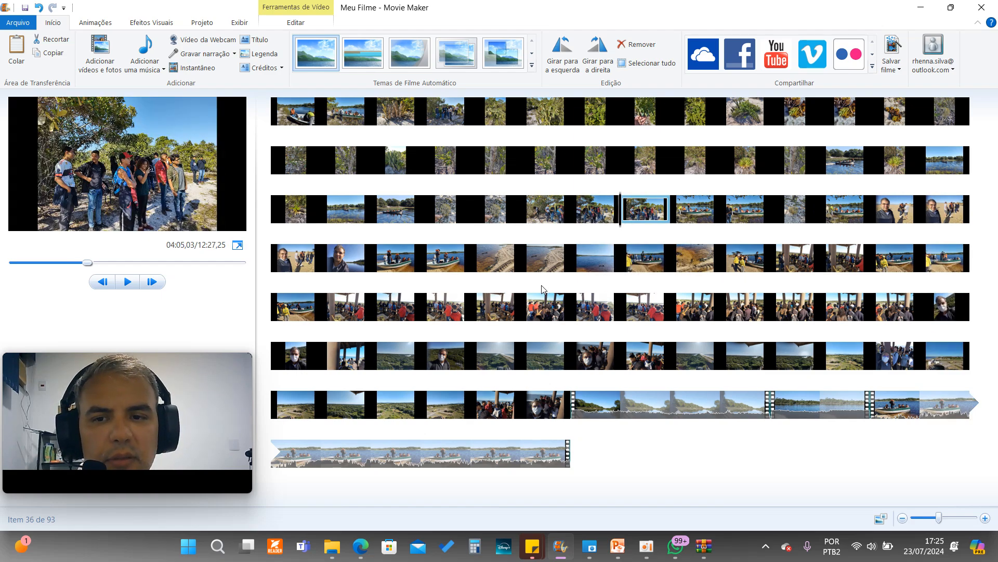
pyautogui.click(911, 211)
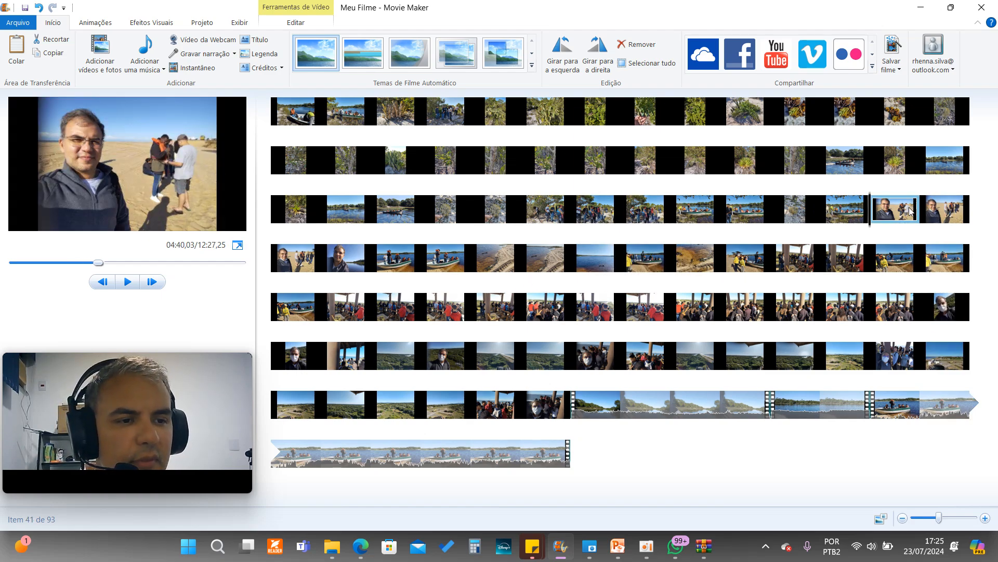
pyautogui.press('Delete')
pyautogui.press('Delete')
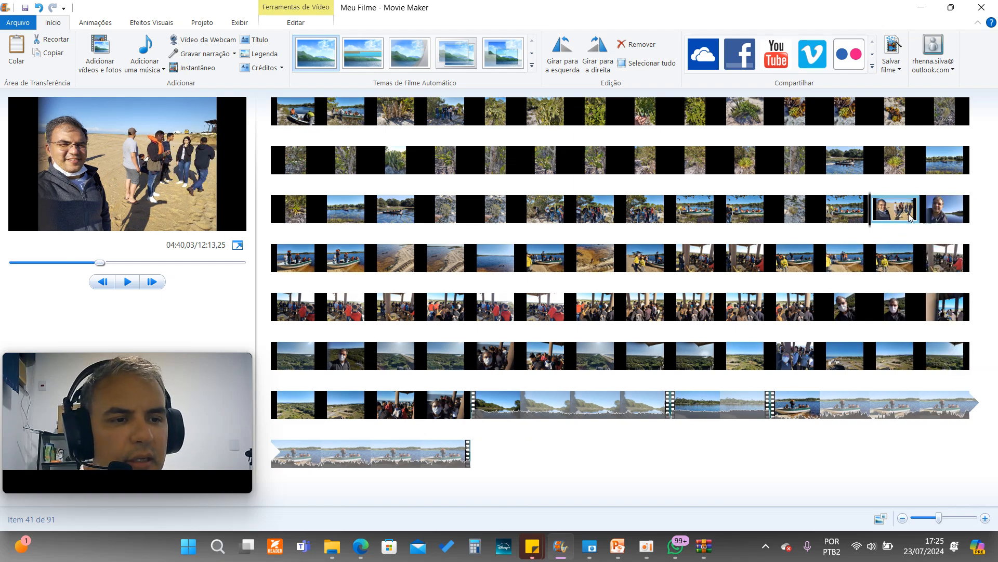
# - Delete the last two beach selfies at the end of the third storyboard row
pyautogui.press('Delete')
pyautogui.press('Delete')
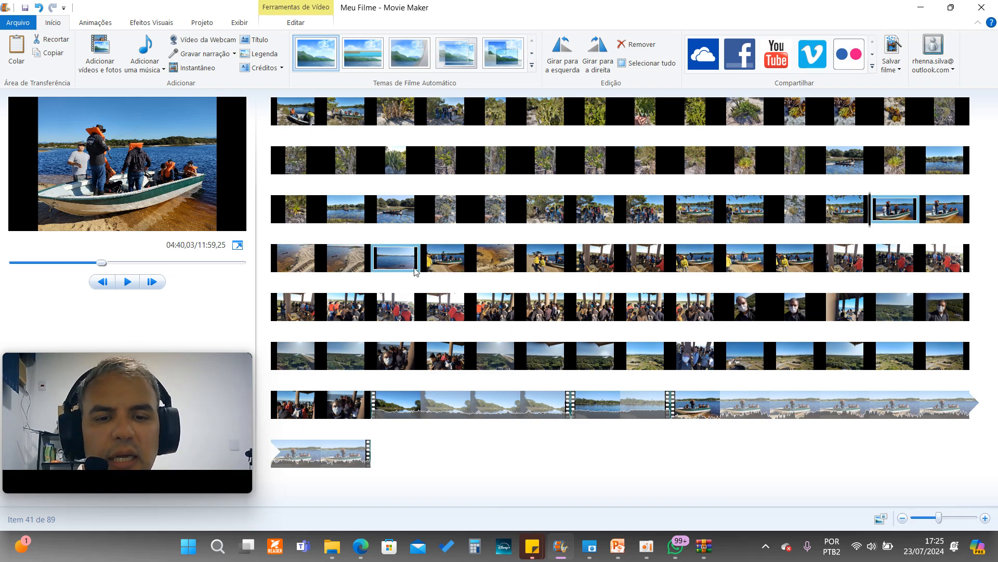
# - Preview the photos one by one from the fourth storyboard row through the lookout group photos in the fifth row
pyautogui.click(387, 269)
pyautogui.click(440, 266)
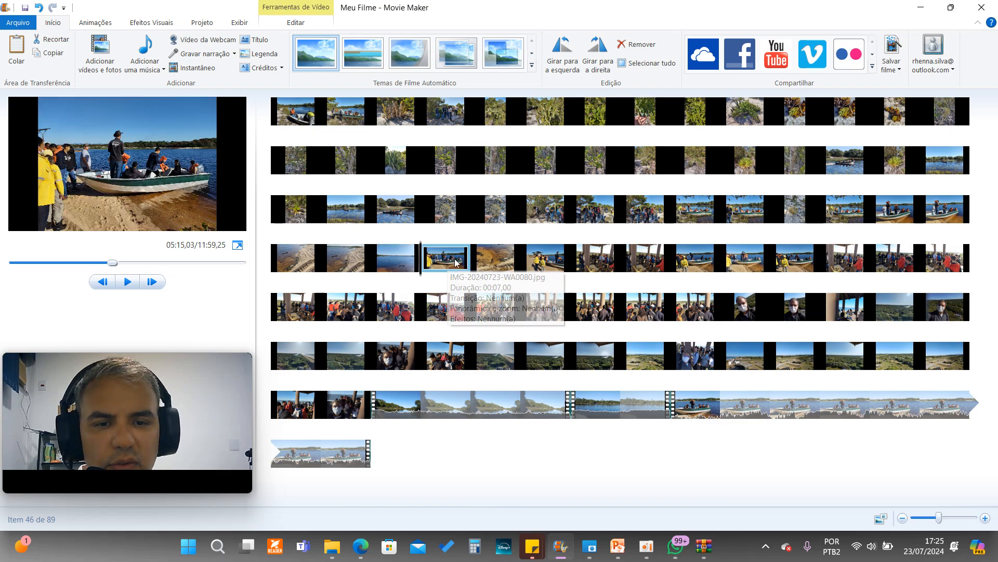
pyautogui.click(494, 267)
pyautogui.click(534, 268)
pyautogui.click(590, 261)
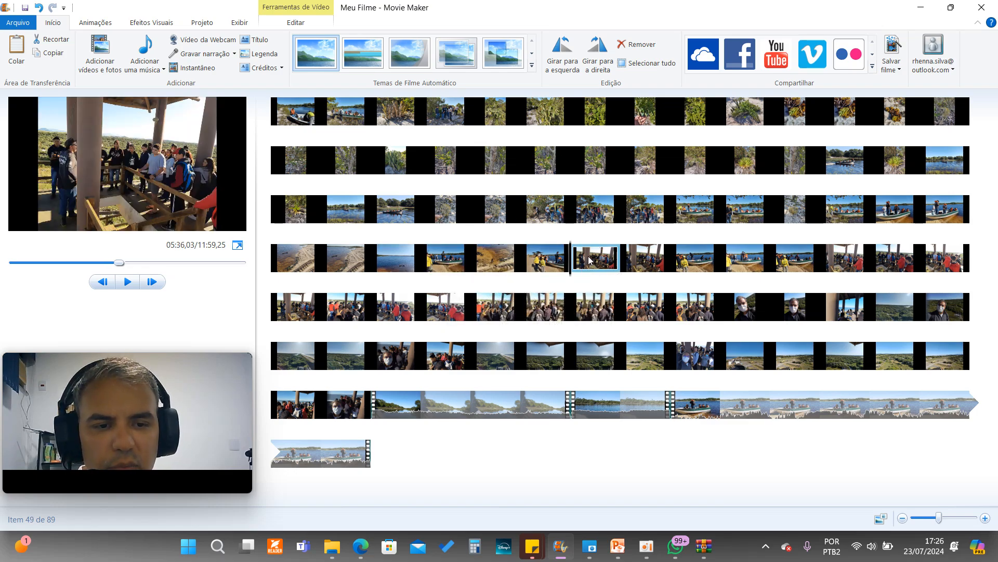
pyautogui.click(641, 267)
pyautogui.click(696, 266)
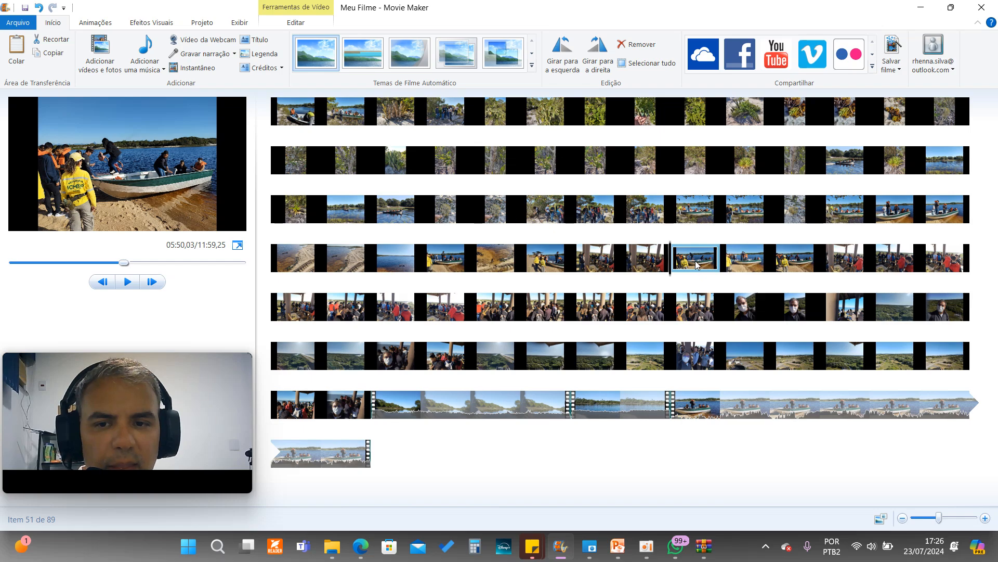
pyautogui.click(742, 267)
pyautogui.click(805, 266)
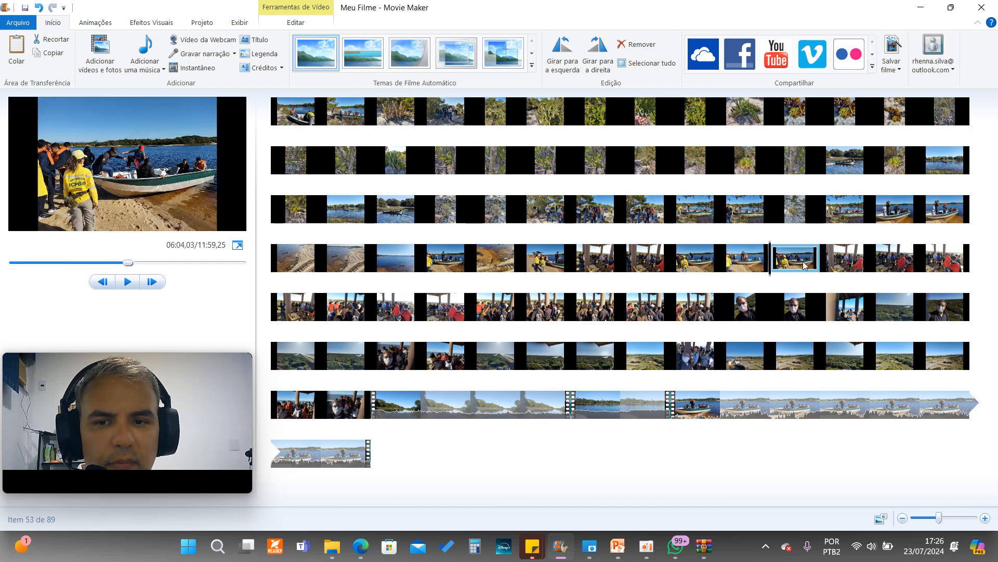
pyautogui.click(828, 268)
pyautogui.click(888, 266)
pyautogui.click(934, 265)
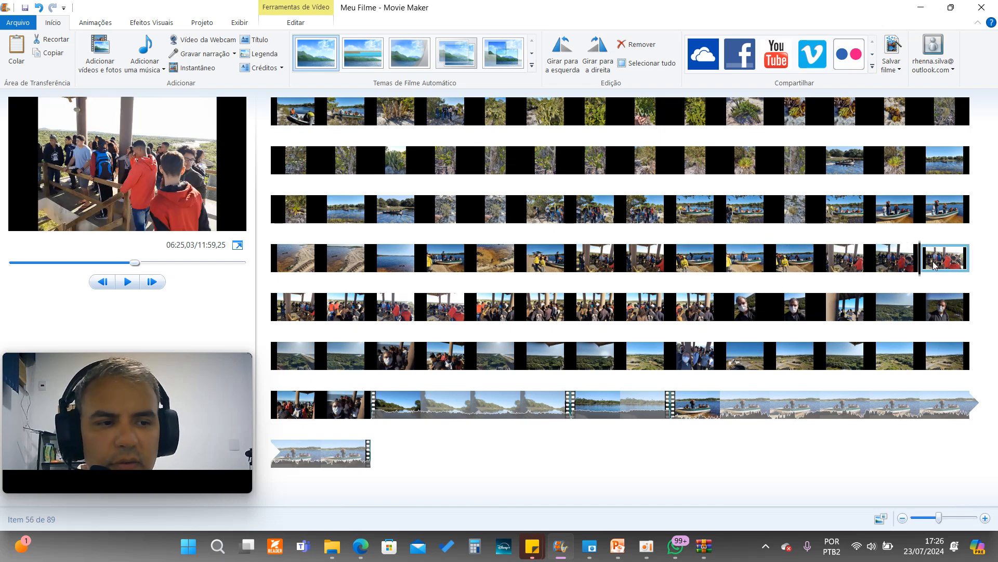
pyautogui.click(346, 318)
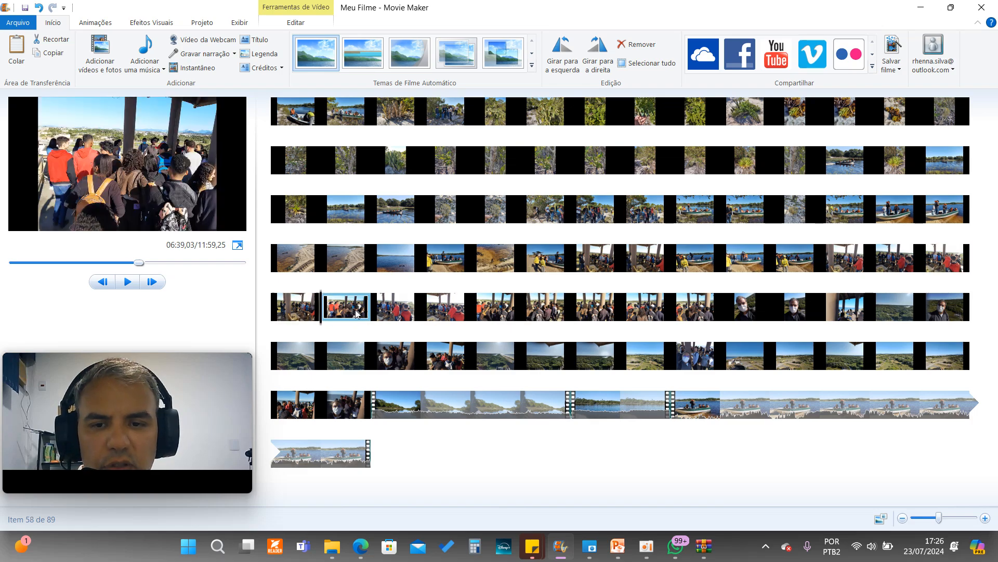
pyautogui.click(396, 319)
pyautogui.click(450, 320)
pyautogui.click(494, 315)
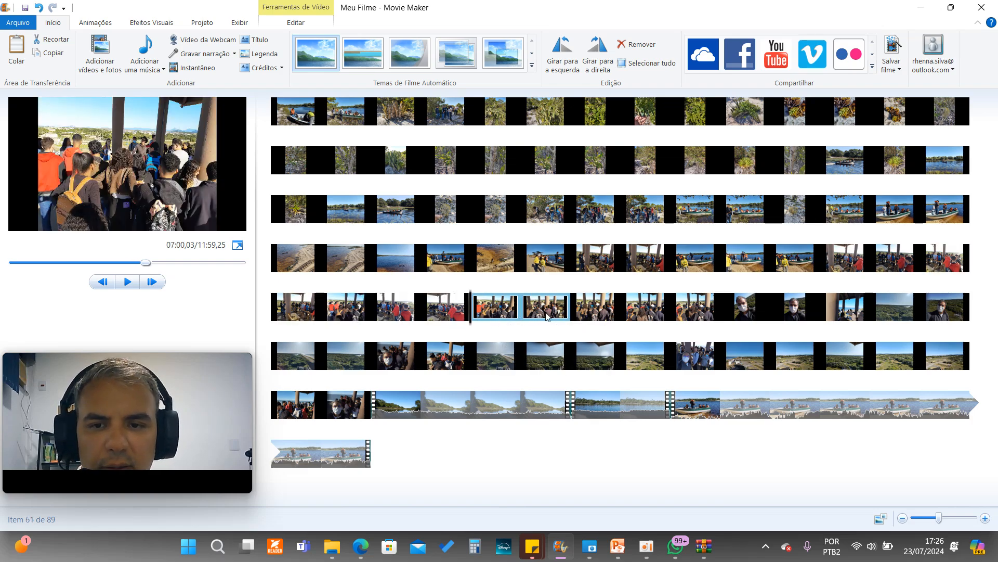
pyautogui.click(548, 318)
pyautogui.click(603, 321)
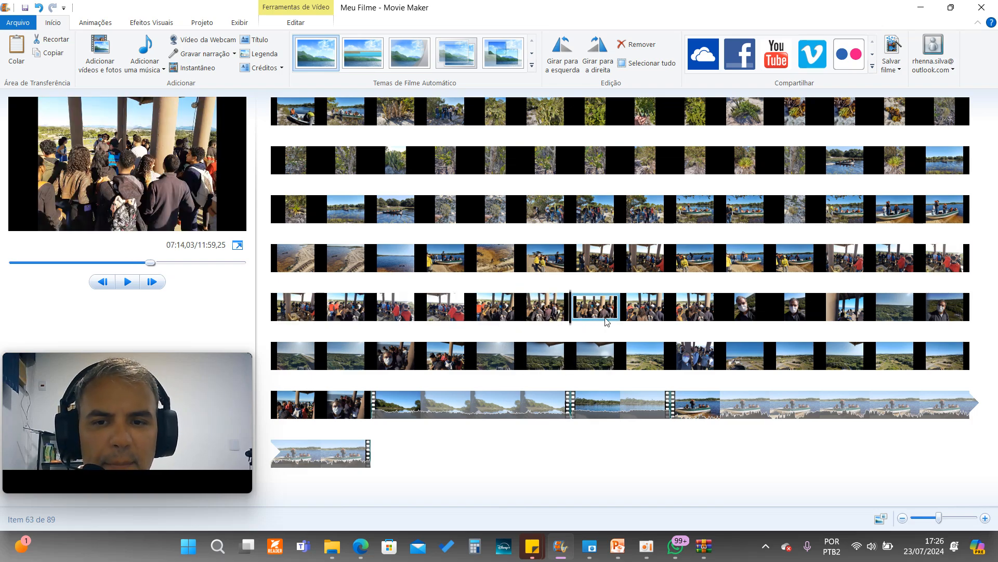
pyautogui.click(709, 313)
# - Delete the four selfies with a face mask from the fifth storyboard row, keeping the landscape and group photos between them
pyautogui.click(748, 305)
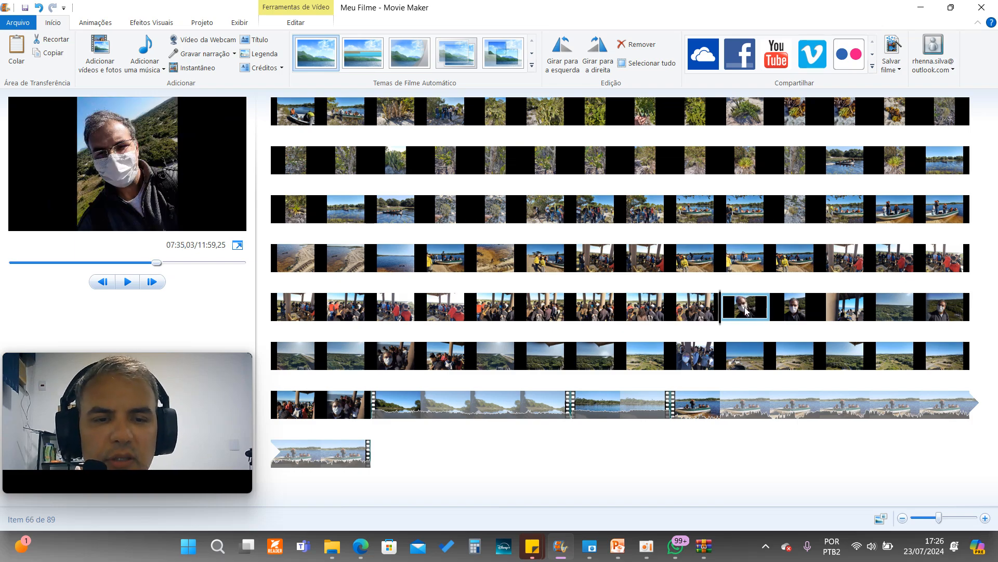
pyautogui.press('Delete')
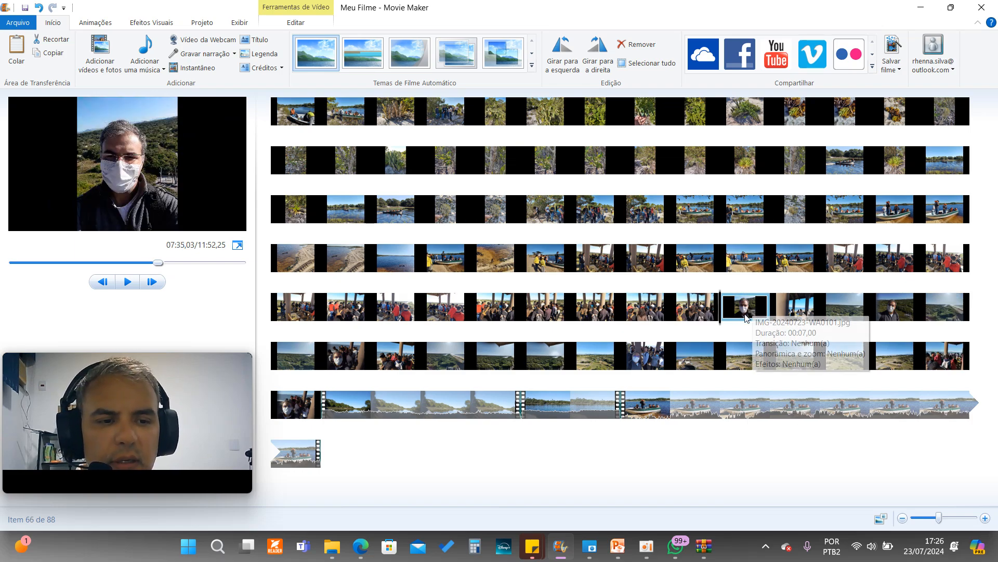
pyautogui.press('Delete')
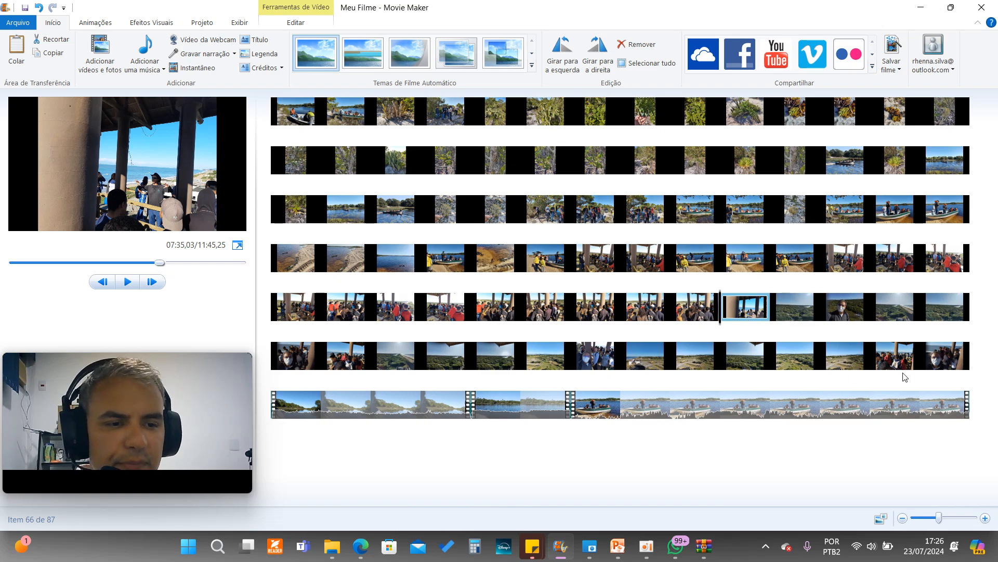
pyautogui.click(851, 318)
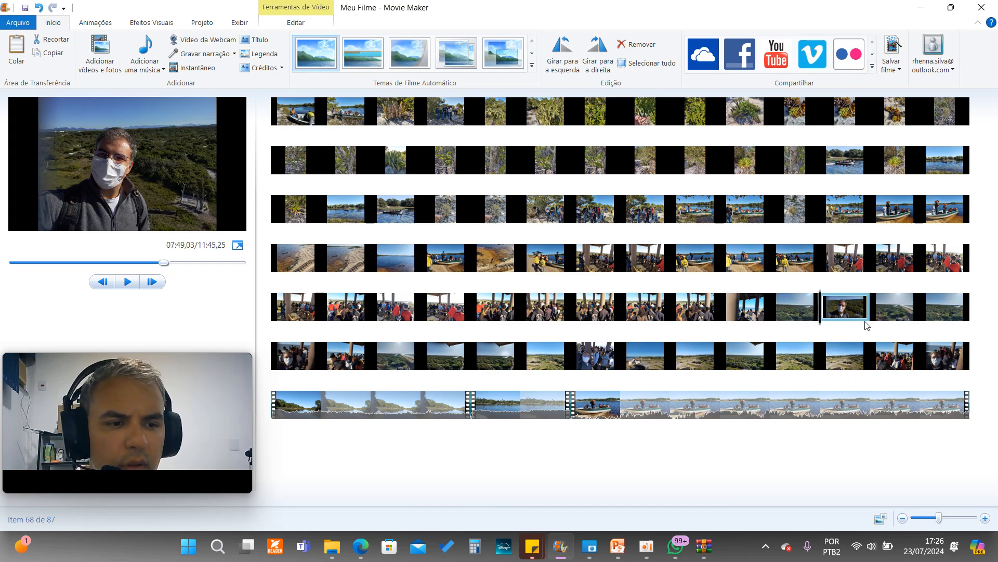
pyautogui.press('Delete')
pyautogui.click(944, 310)
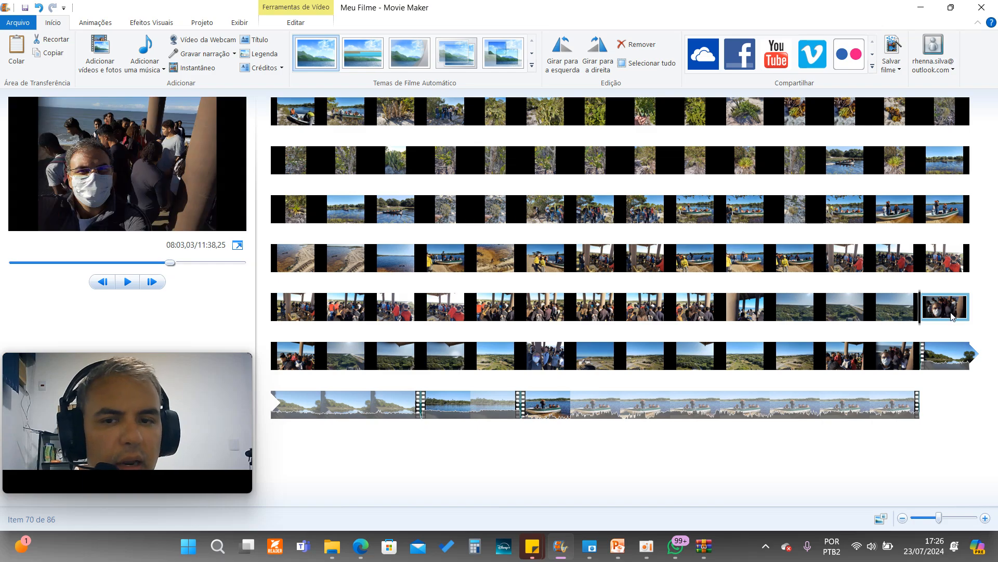
pyautogui.press('Delete')
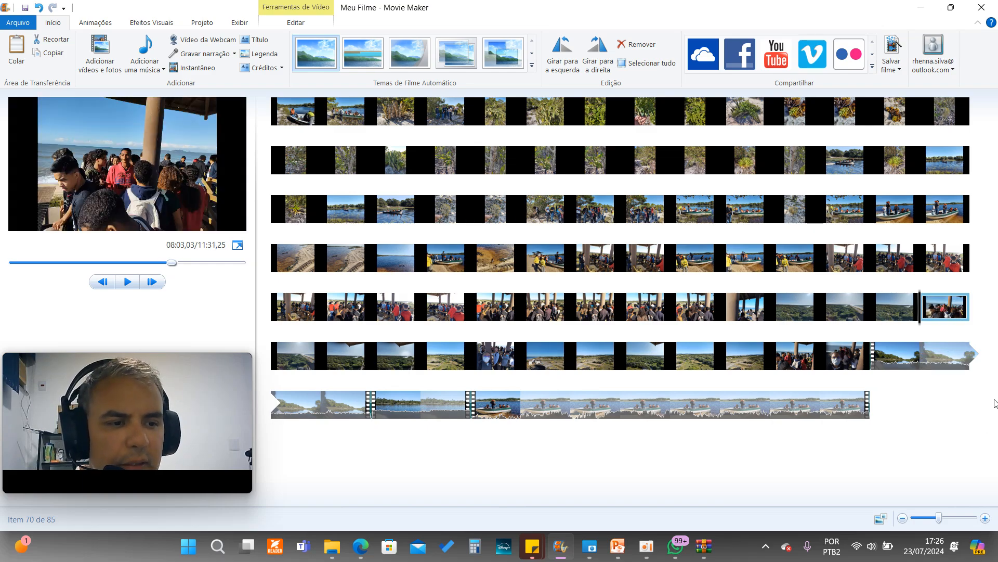
# - Delete two photos from the sixth storyboard row: the group photo in the middle and the masked selfie just before the first video
pyautogui.click(614, 407)
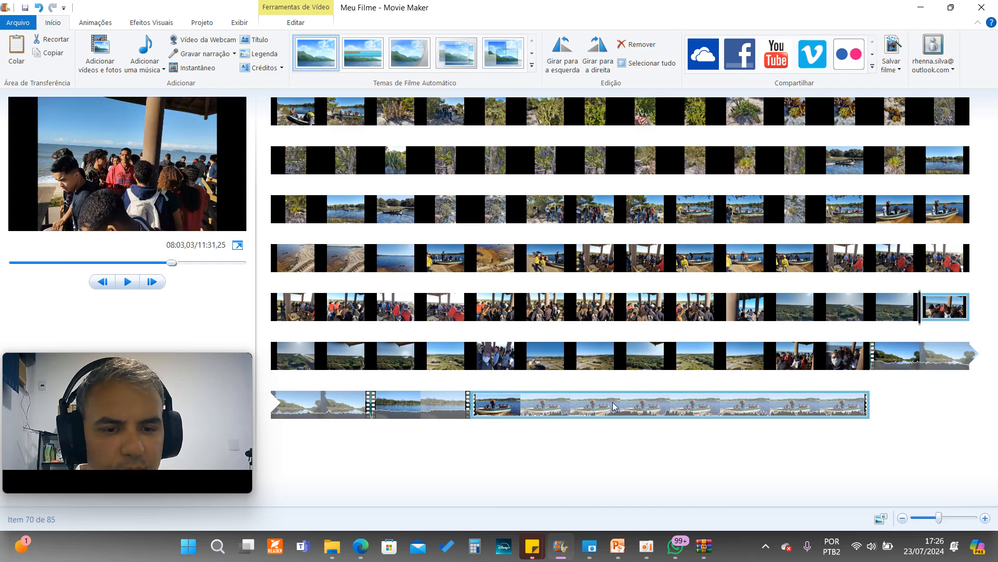
pyautogui.click(496, 355)
pyautogui.press('Delete')
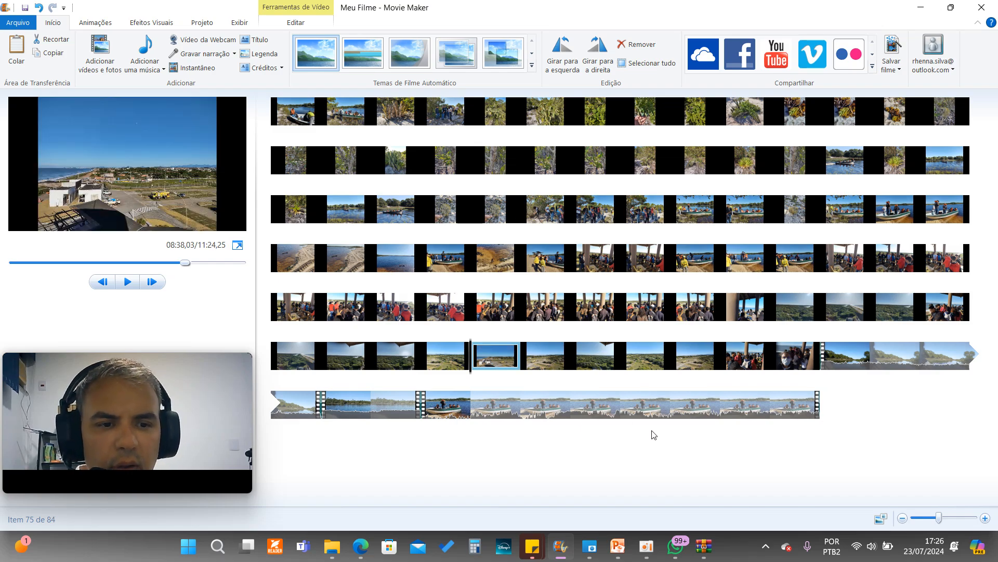
pyautogui.click(789, 363)
pyautogui.press('Delete')
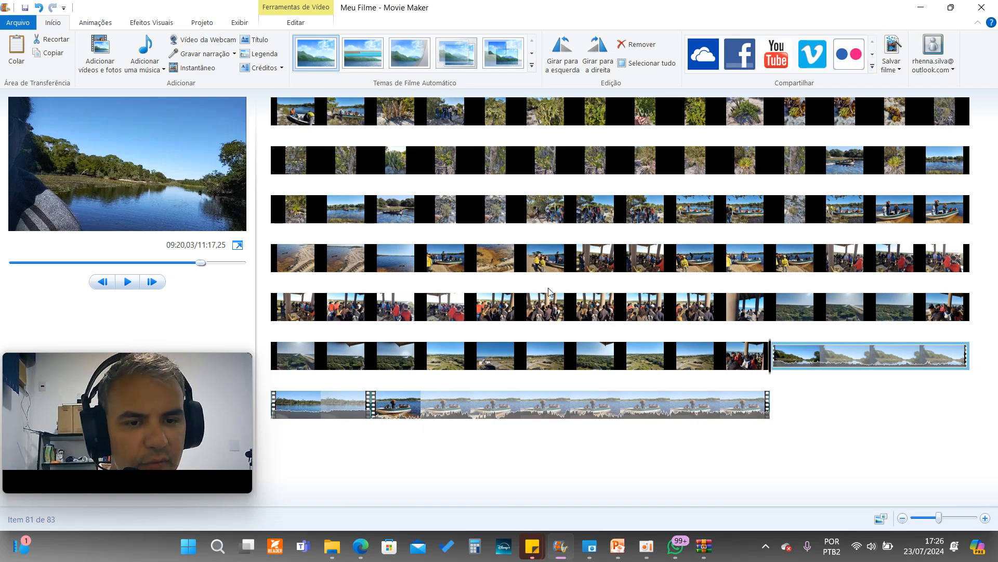
# - Move the lookout group photo IMG-20240723-WA0083.jpg to the start of the movie and place the fifth-row coastline photo right after it
pyautogui.click(509, 304)
pyautogui.click(598, 264)
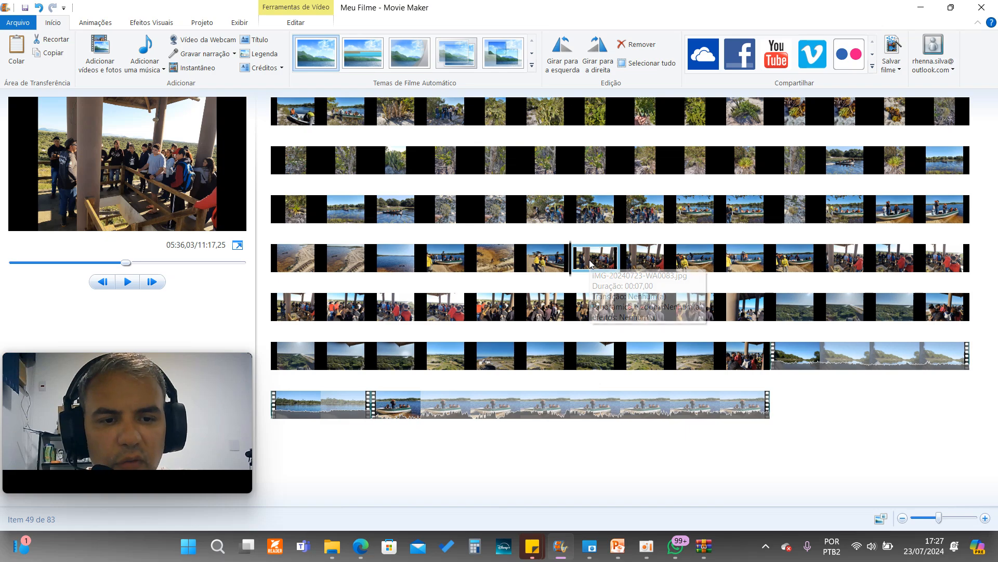
pyautogui.moveTo(591, 264); pyautogui.dragTo(295, 131)
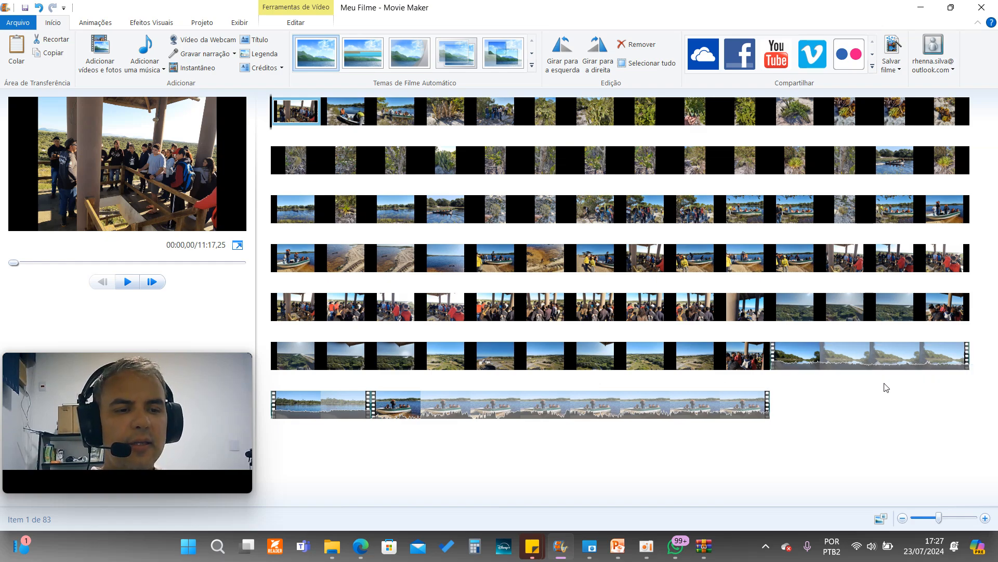
pyautogui.click(853, 311)
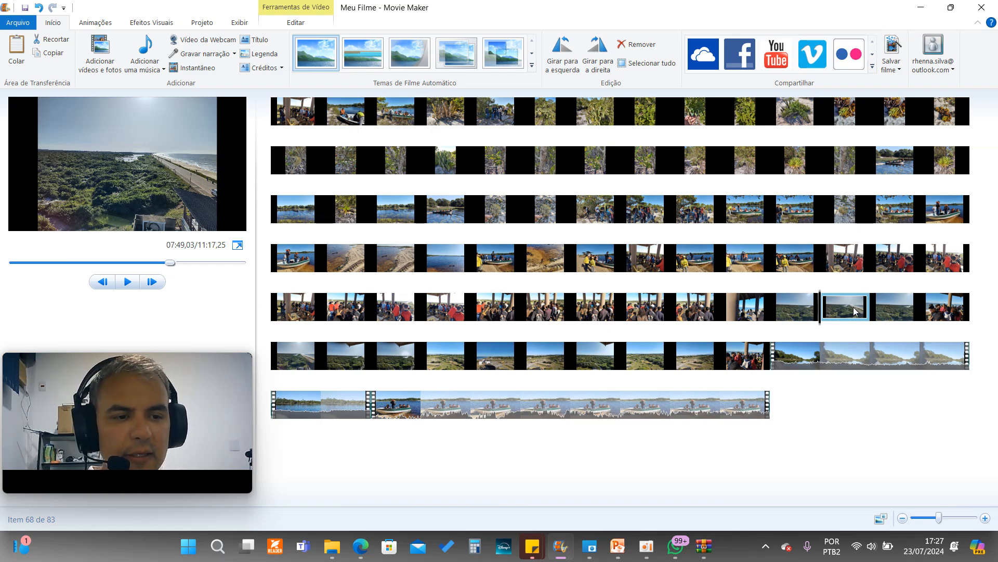
pyautogui.moveTo(853, 311); pyautogui.dragTo(345, 132)
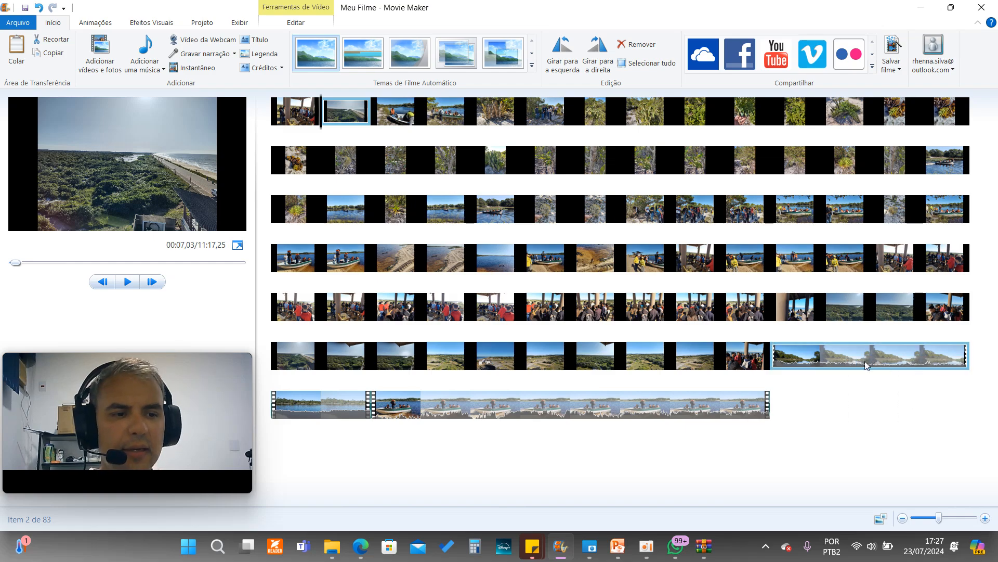
# - Move the second of the two similar forest panoramas in the fifth row to the third position in the movie
pyautogui.click(850, 315)
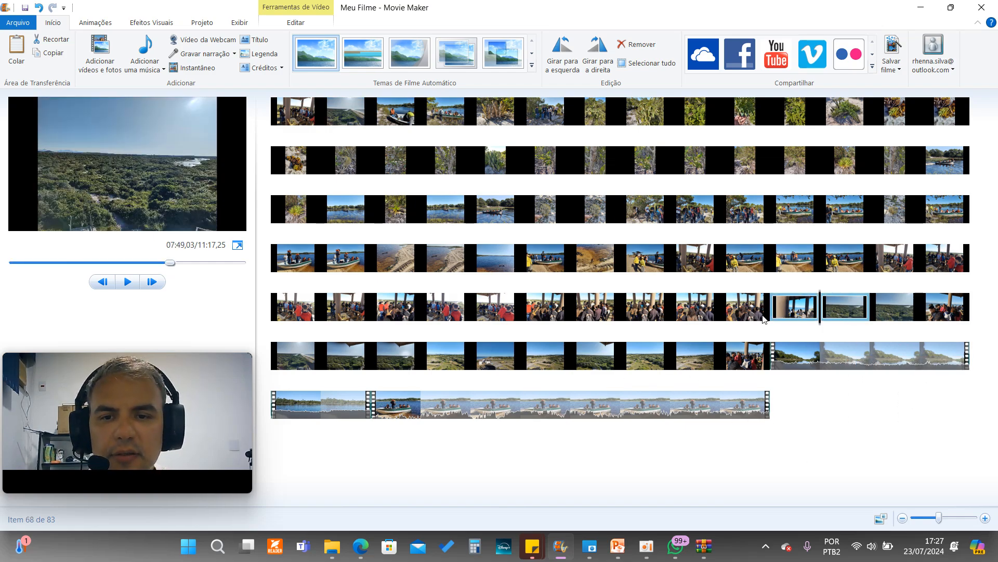
pyautogui.click(892, 310)
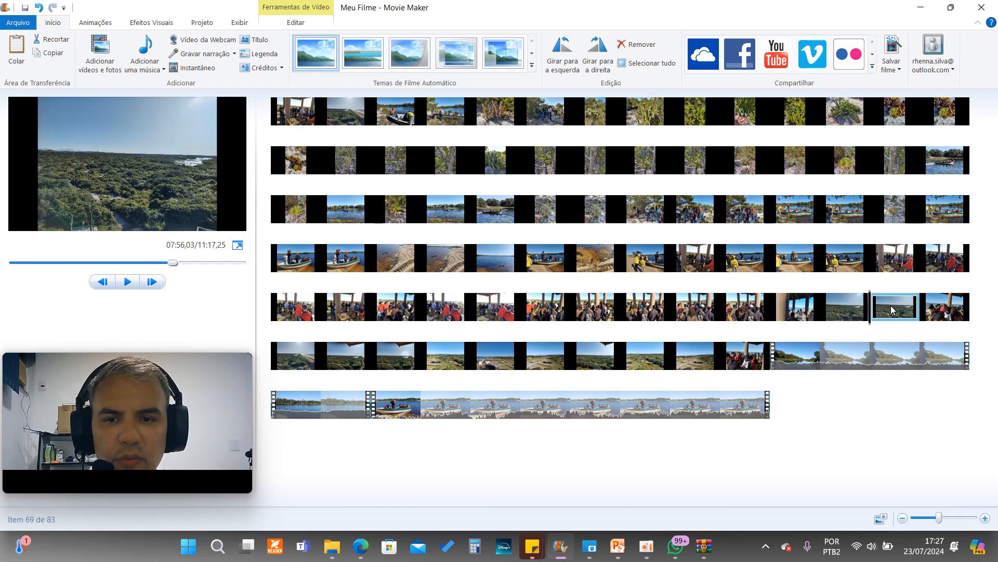
pyautogui.moveTo(905, 317); pyautogui.dragTo(395, 134)
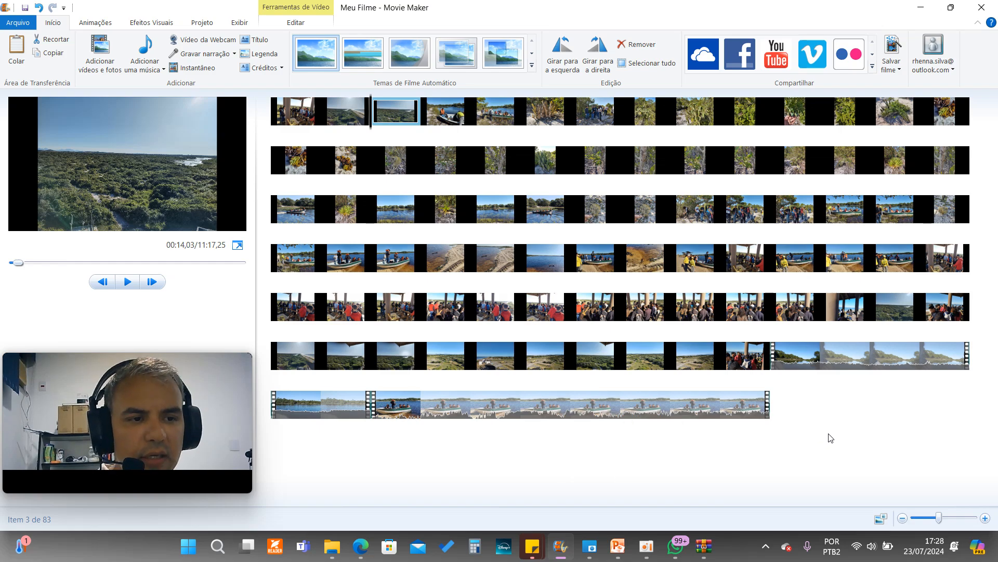
# - Move the sixth-row landscape photo with the grassy path and fenced field to the fourth position in the movie
pyautogui.click(462, 367)
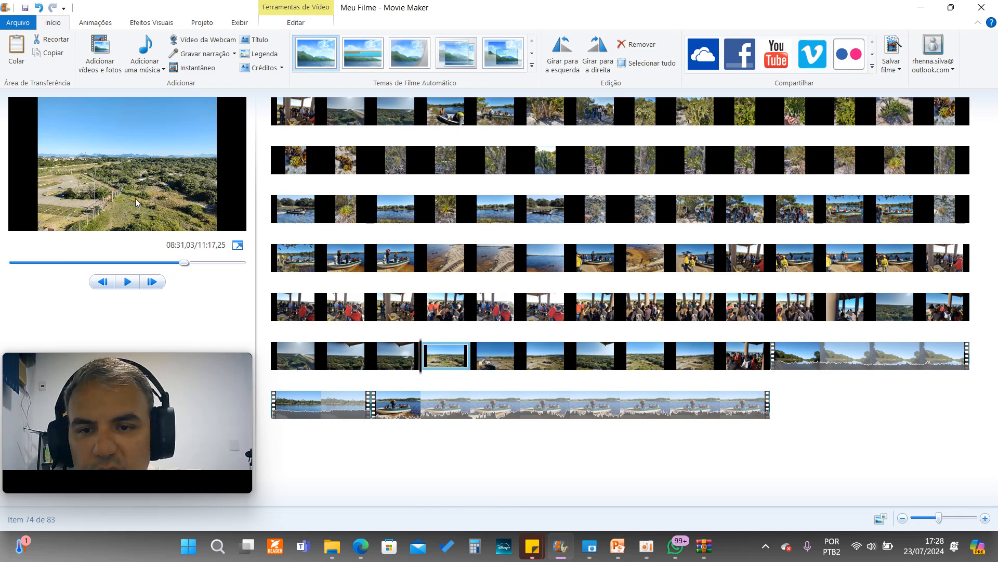
pyautogui.click(481, 363)
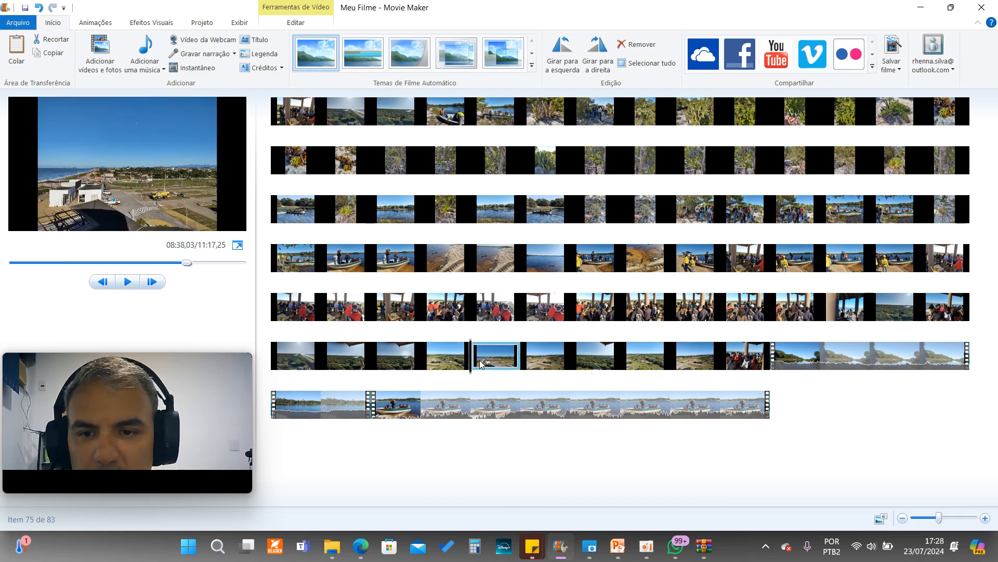
pyautogui.click(453, 362)
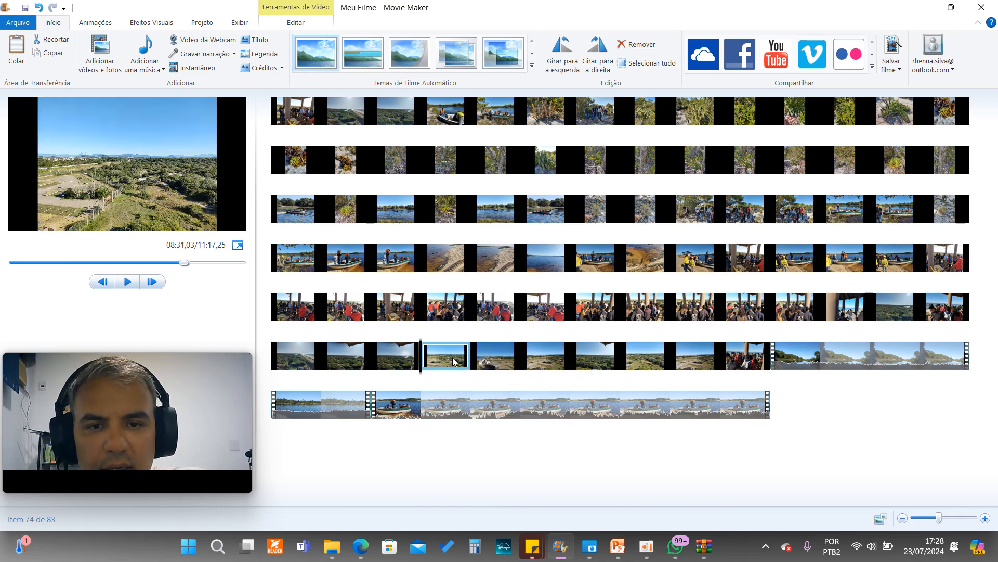
pyautogui.moveTo(453, 363); pyautogui.dragTo(445, 118)
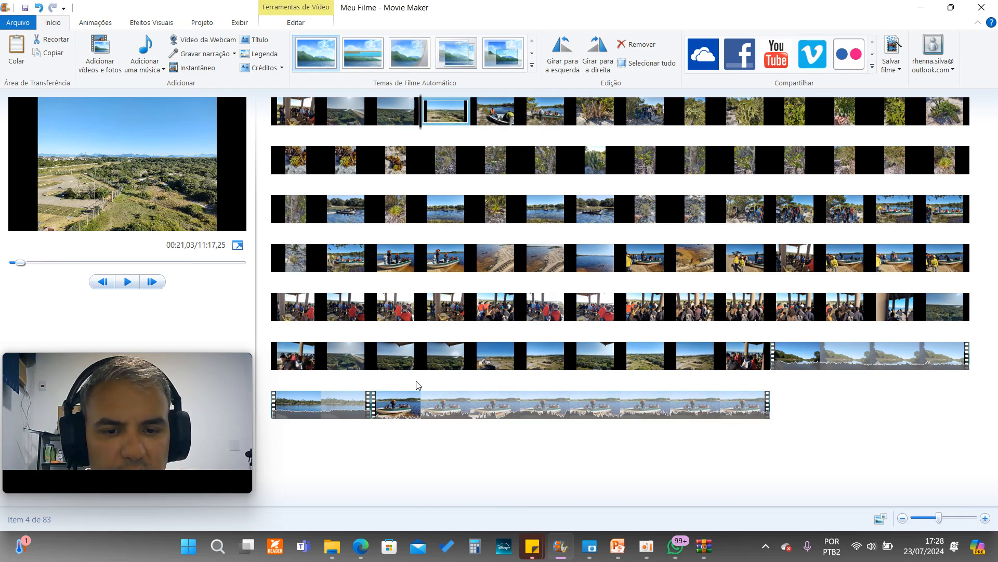
# - Move the photo of the white buildings and parking lot to the fifth position, and check it beside the fourth photo
pyautogui.click(498, 367)
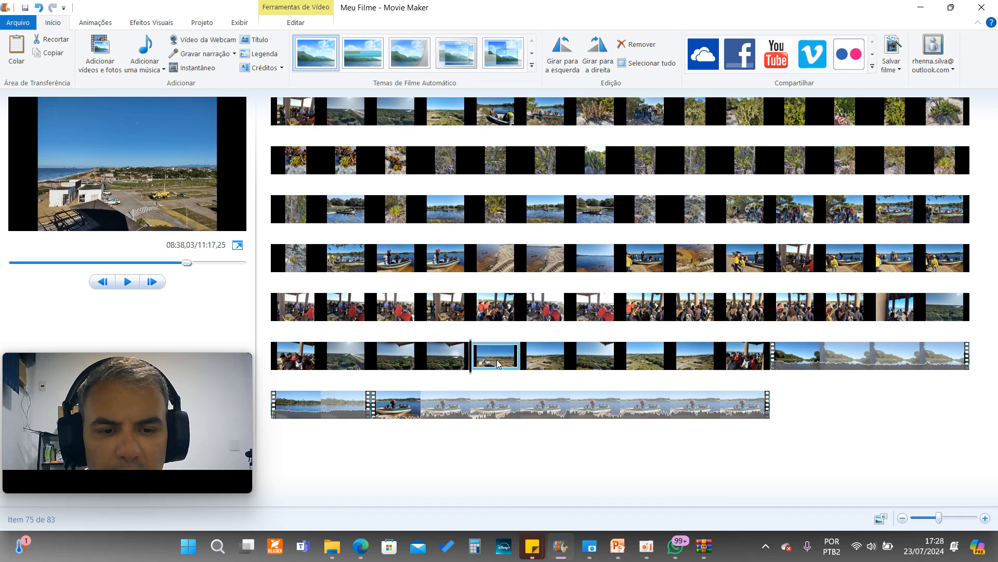
pyautogui.moveTo(499, 363); pyautogui.dragTo(497, 130)
pyautogui.click(446, 112)
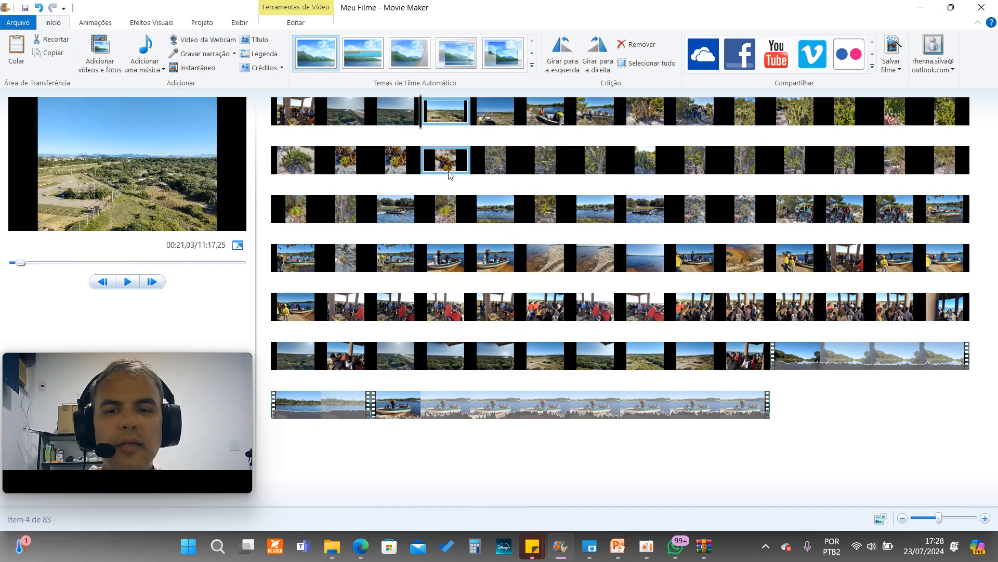
pyautogui.keyDown('shift'); pyautogui.click(489, 112); pyautogui.keyUp('shift')
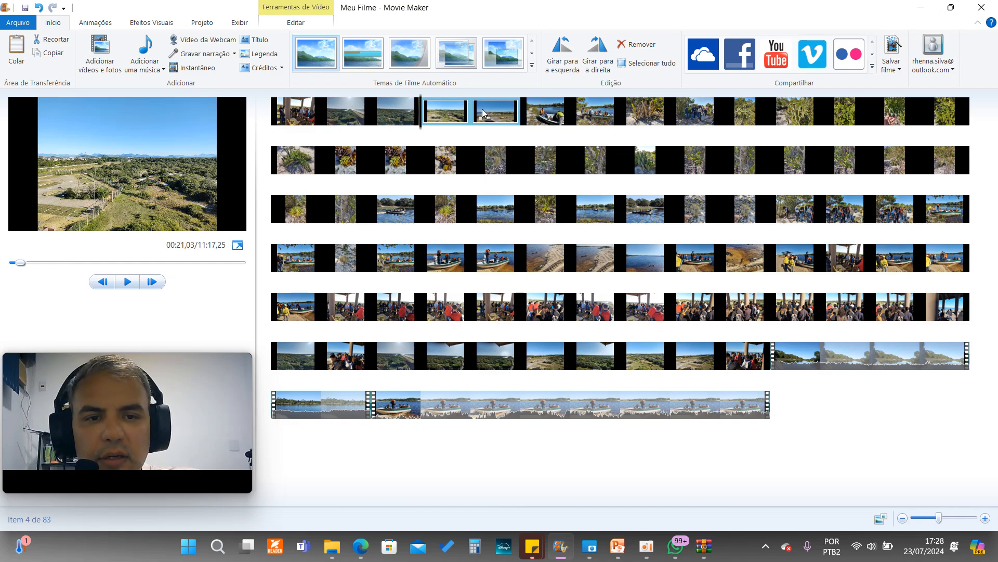
pyautogui.click(493, 114)
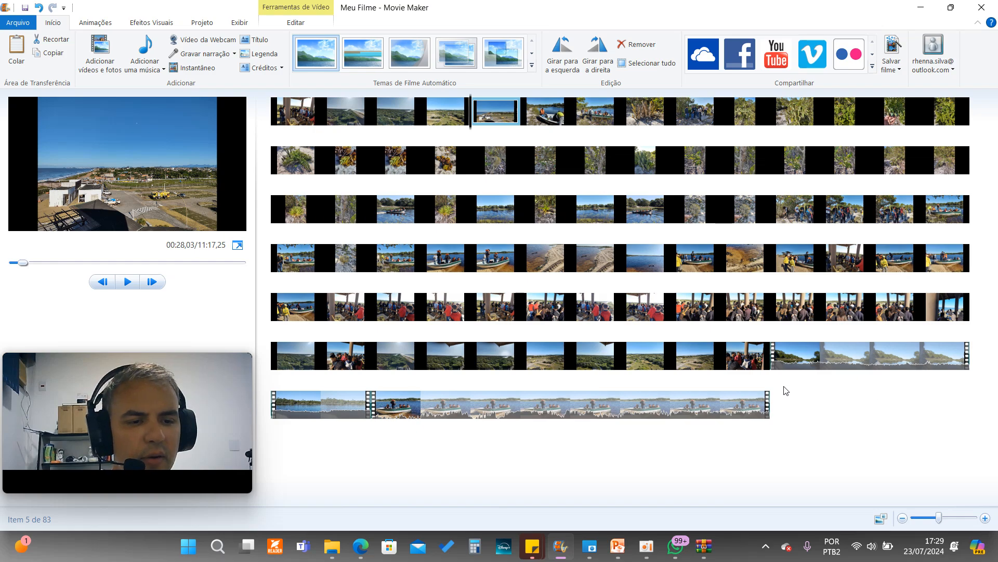
# - Move the boat video VID-20240723-WA0018.mp4 to the sixth position, just before photo IMG-20240723-WA0029.jpg
pyautogui.click(420, 408)
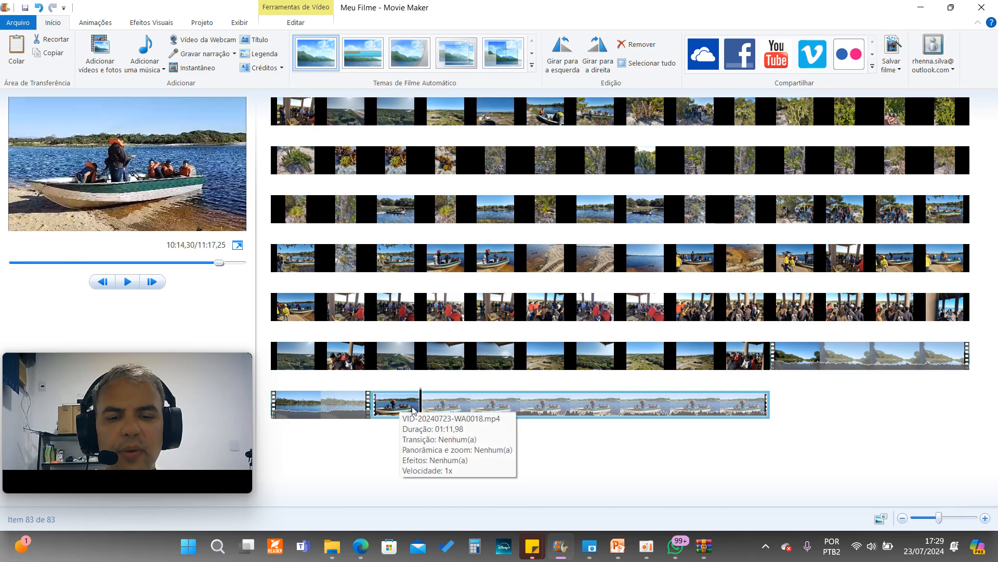
pyautogui.moveTo(413, 410); pyautogui.dragTo(544, 132)
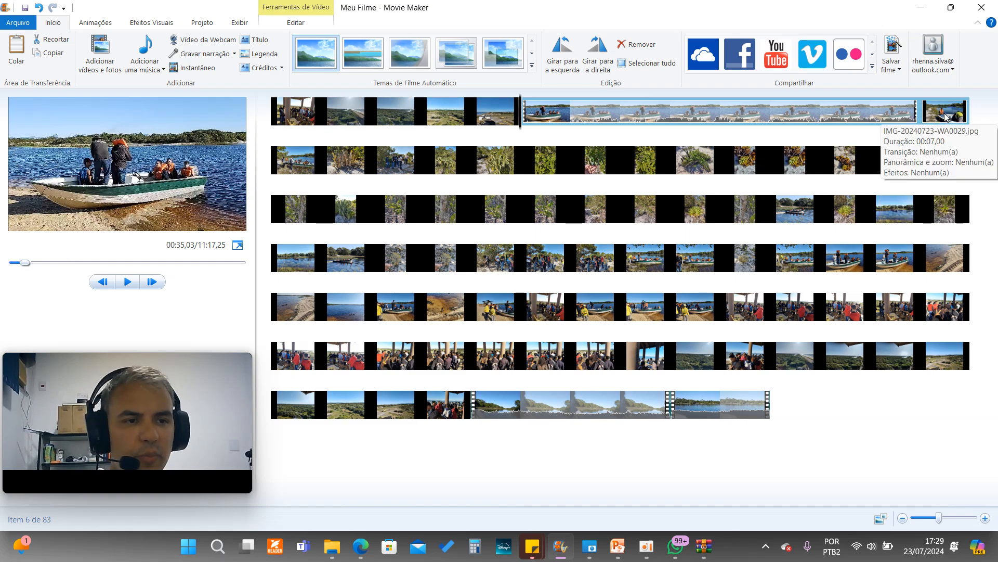
# - Move photo IMG-20240723-WA0029.jpg to the sixth position and the fourth-row photo of people standing in the boat to the seventh, before the boat video
pyautogui.moveTo(948, 121); pyautogui.dragTo(545, 129)
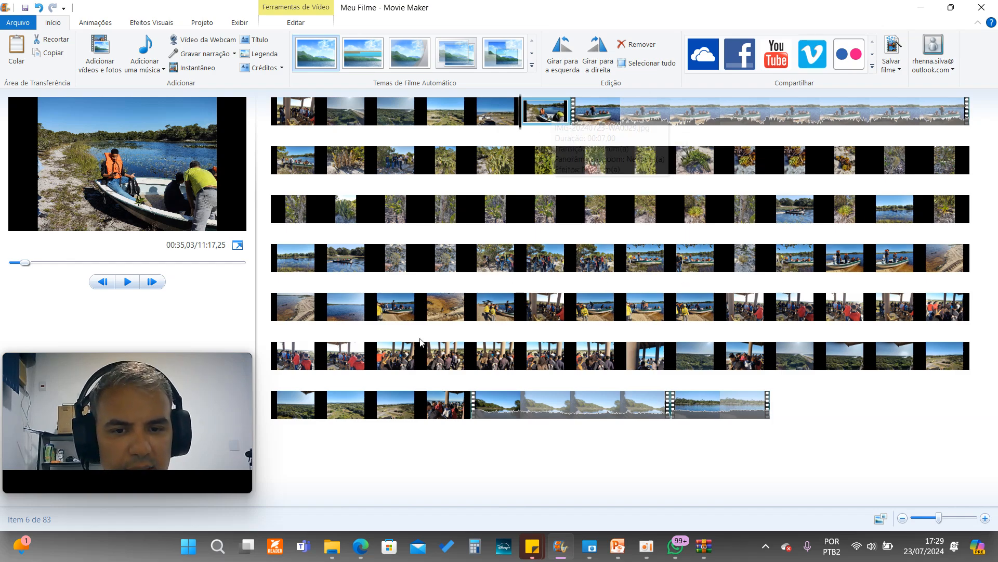
pyautogui.click(844, 260)
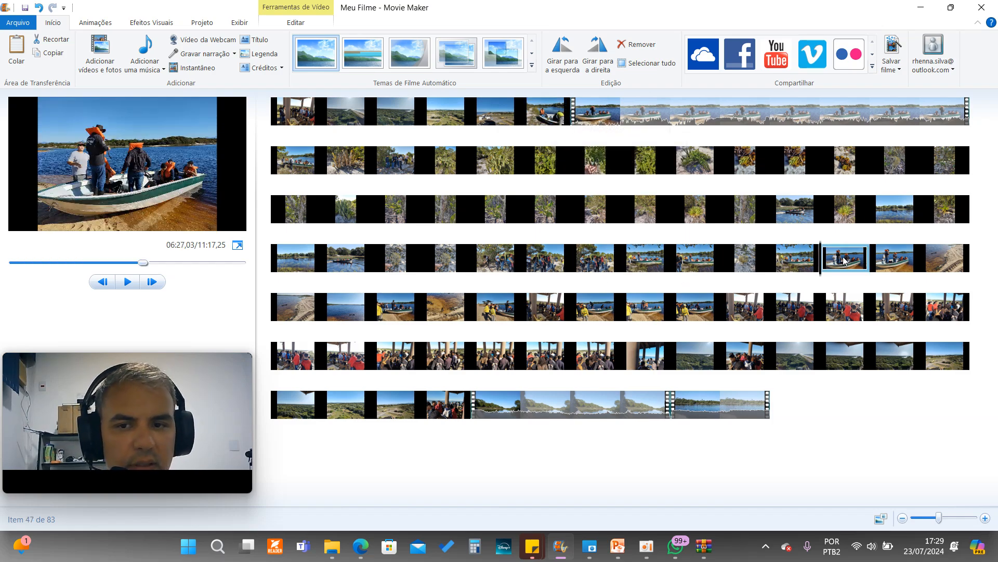
pyautogui.moveTo(847, 260); pyautogui.dragTo(585, 138)
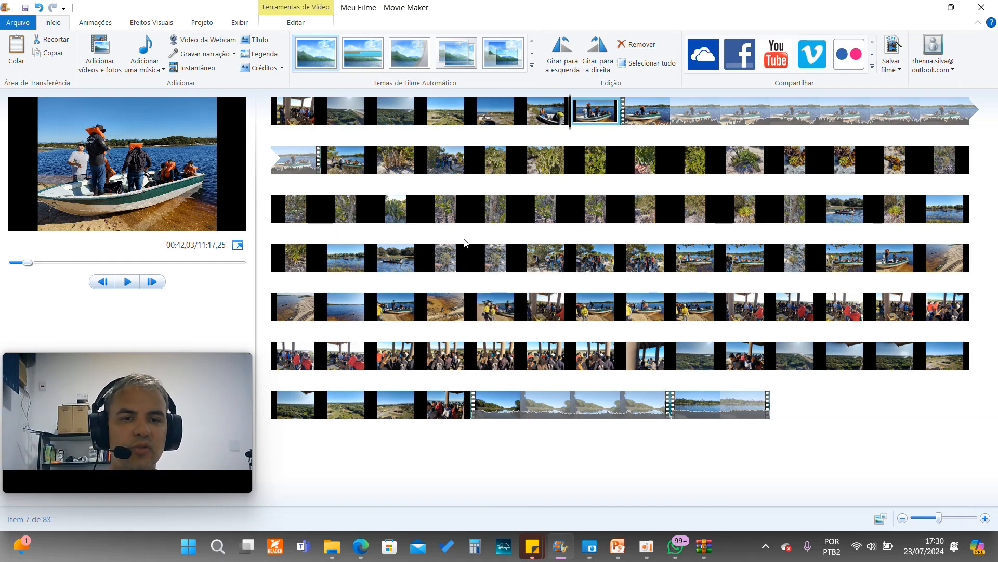
# - Play the movie from the first photo in full screen to check the new opening order, and return to the editor
pyautogui.click(299, 119)
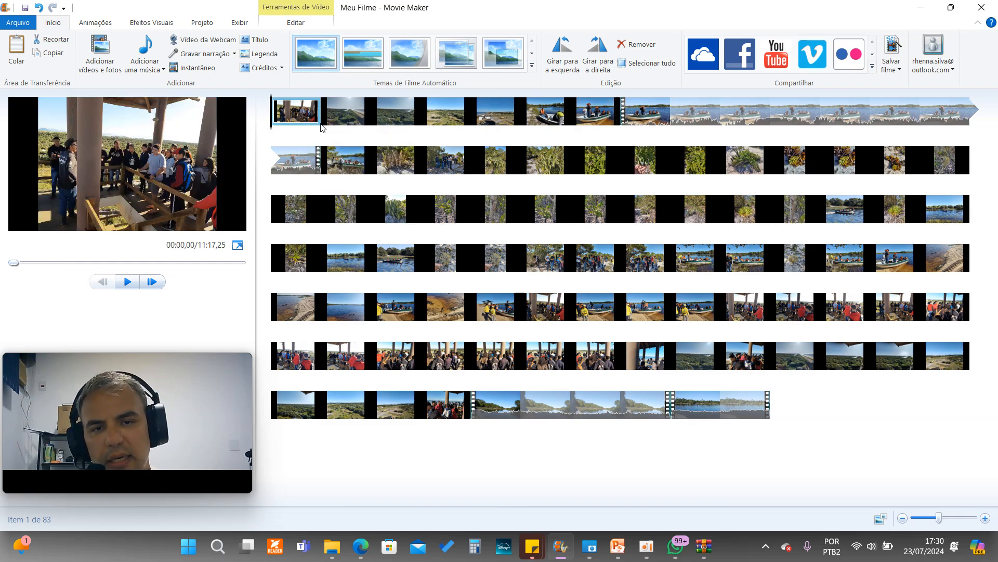
pyautogui.click(128, 284)
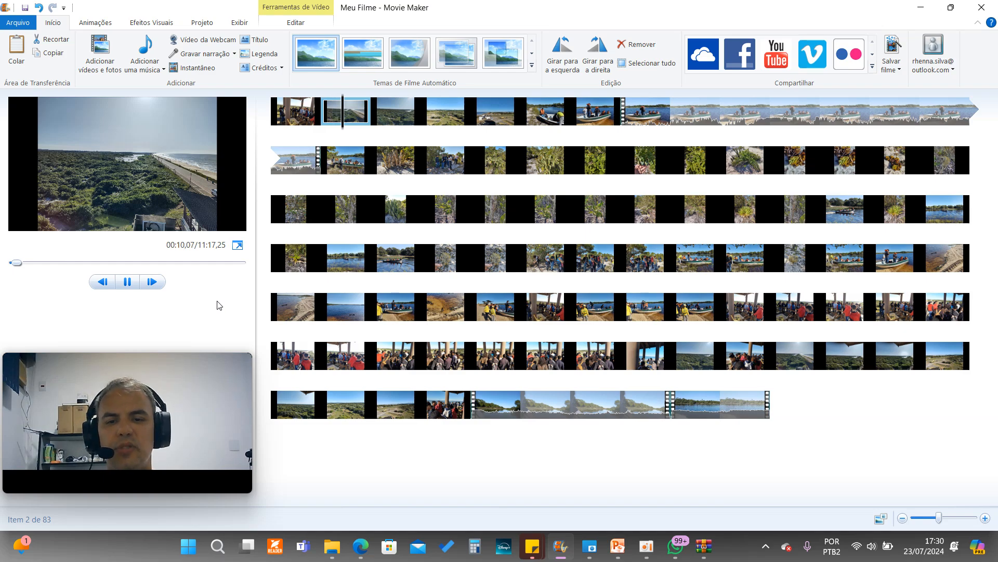
pyautogui.click(238, 246)
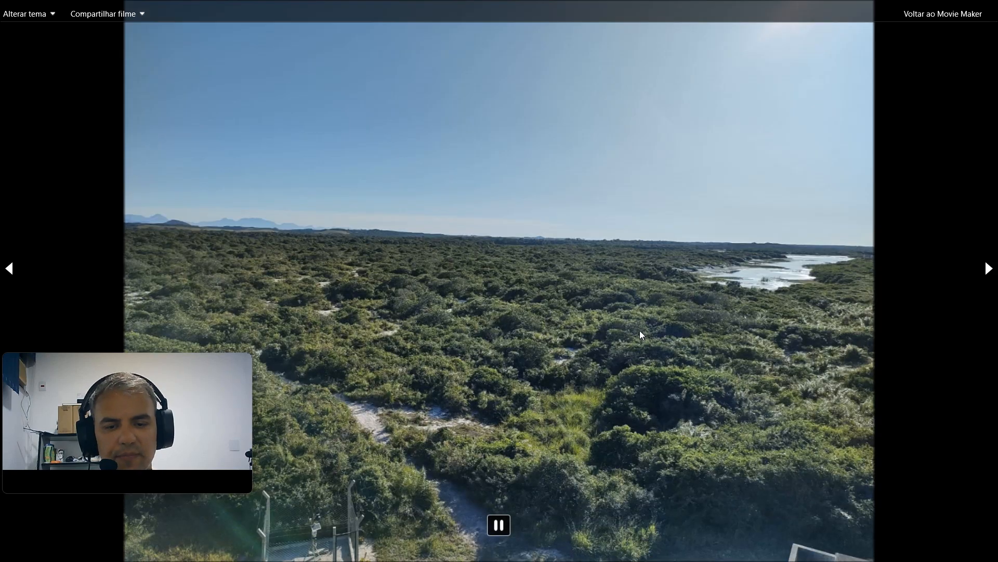
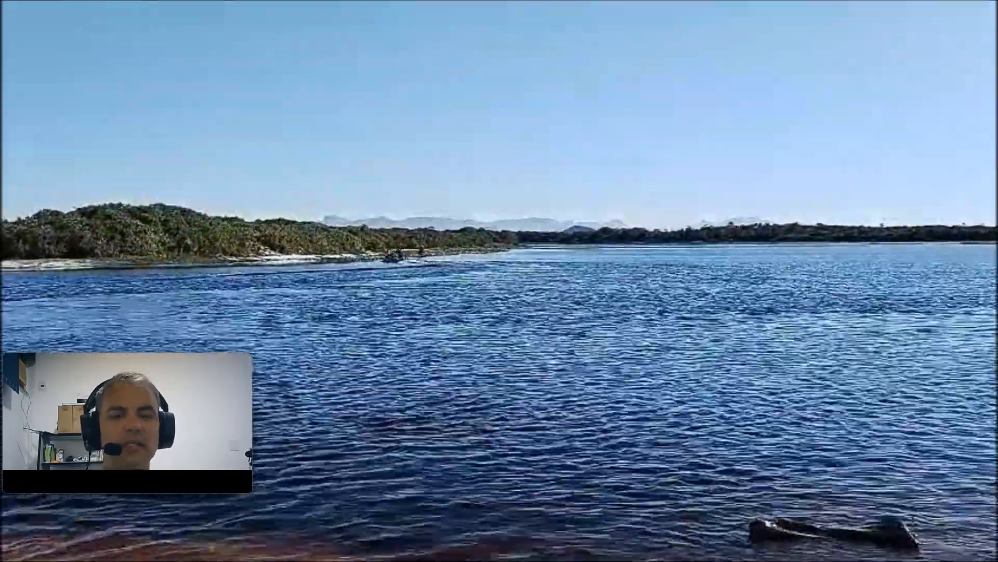
pyautogui.press('Escape')
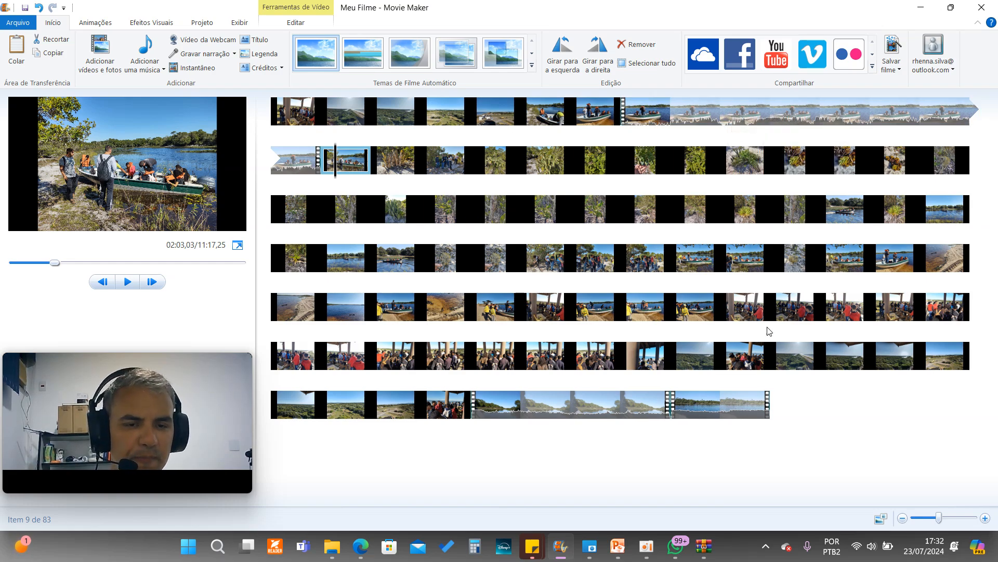
# - Move the closing video VID-20240723-WA0017.mp4 to the ninth position, after the boat video, and the remaining river video to the tenth
pyautogui.click(521, 408)
pyautogui.click(743, 415)
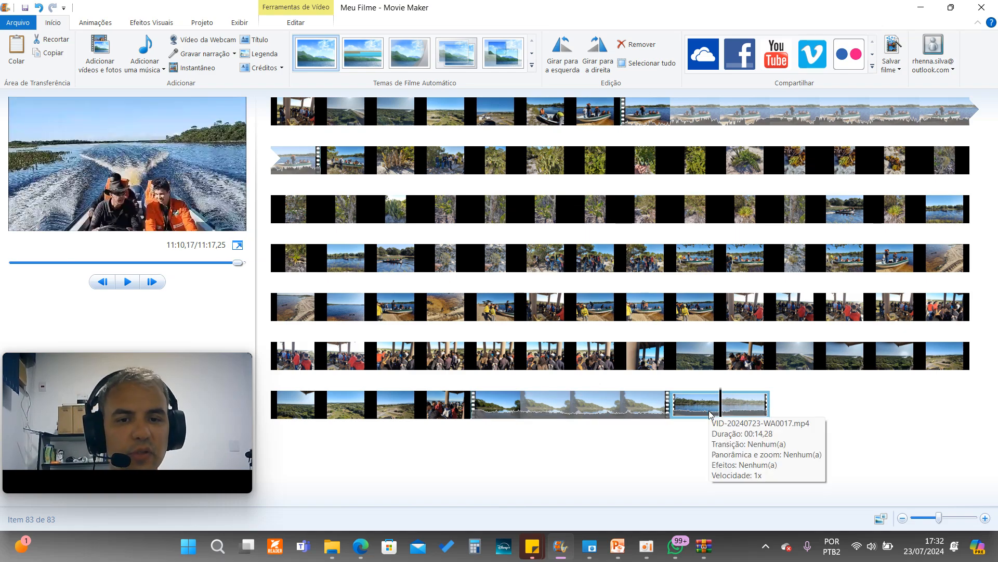
pyautogui.moveTo(711, 413); pyautogui.dragTo(715, 360)
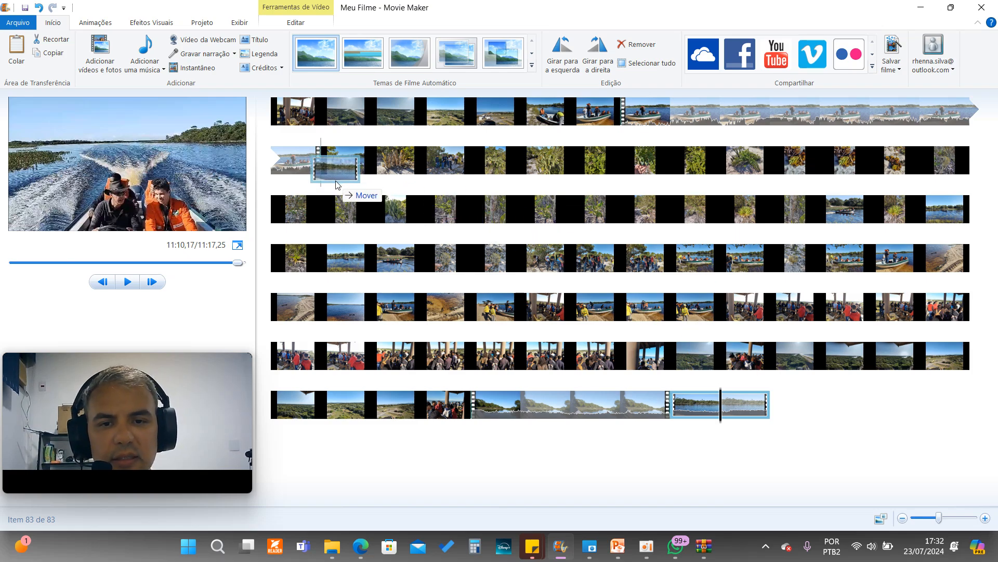
pyautogui.moveTo(336, 181); pyautogui.dragTo(336, 181)
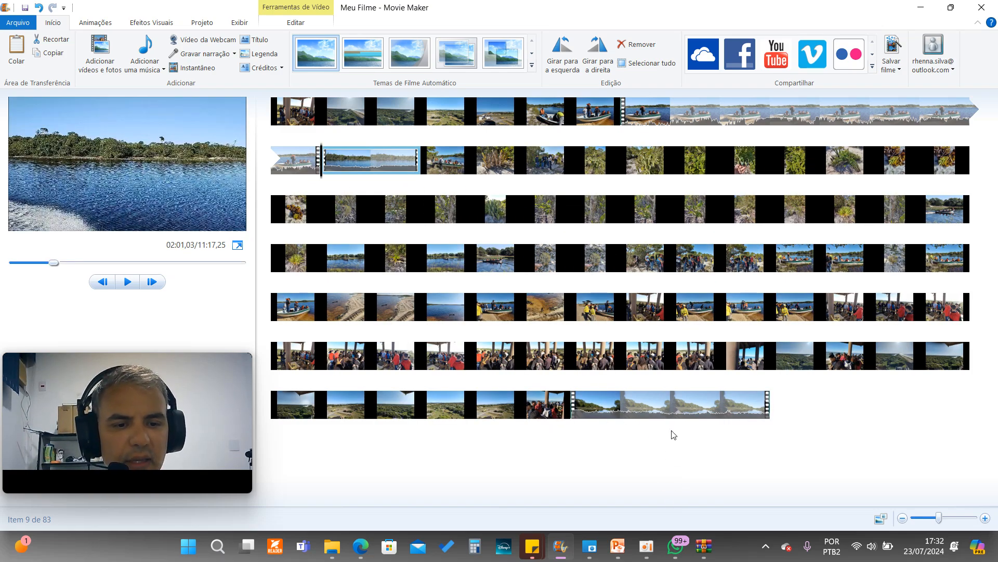
pyautogui.moveTo(620, 411); pyautogui.dragTo(569, 254)
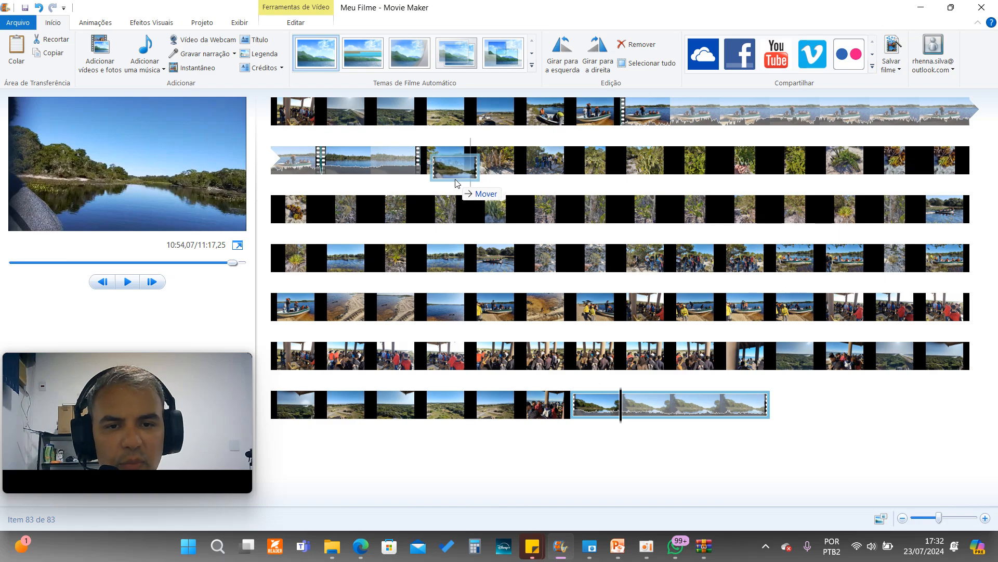
pyautogui.moveTo(438, 183); pyautogui.dragTo(439, 183)
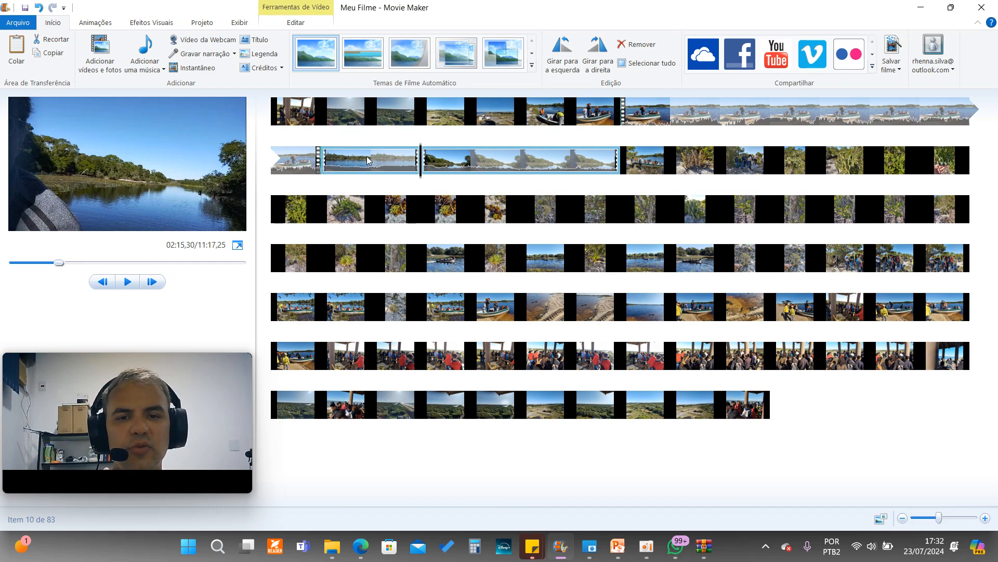
# - Preview the movie in full screen from the beginning through the three consecutive videos, and return to the editor
pyautogui.click(303, 114)
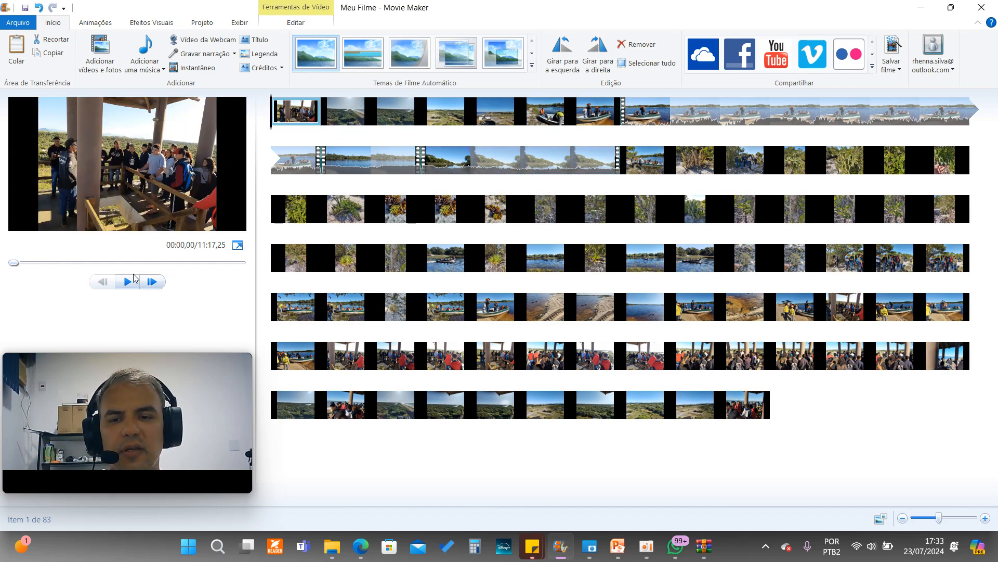
pyautogui.click(237, 245)
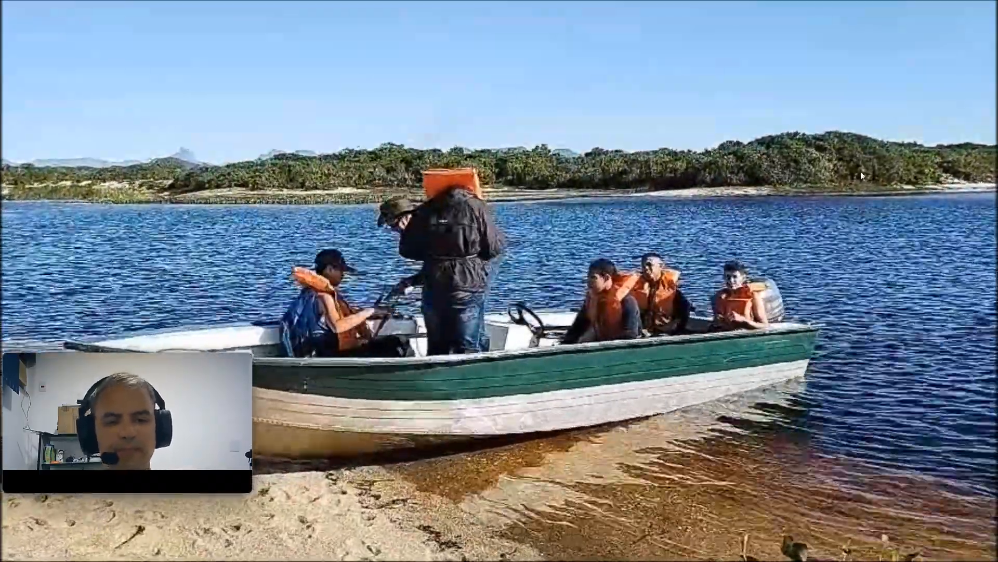
pyautogui.moveTo(553, 374)
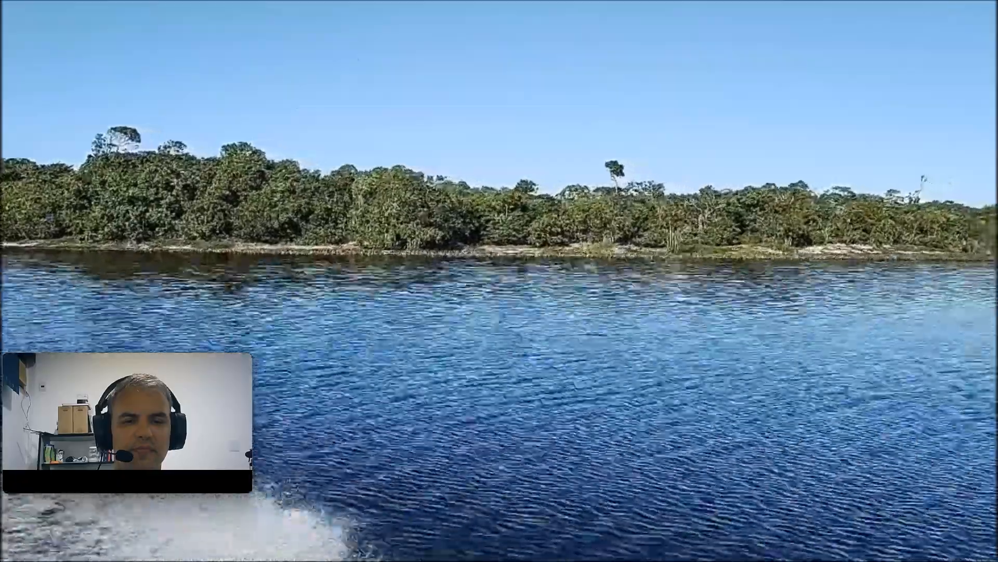
pyautogui.moveTo(751, 333)
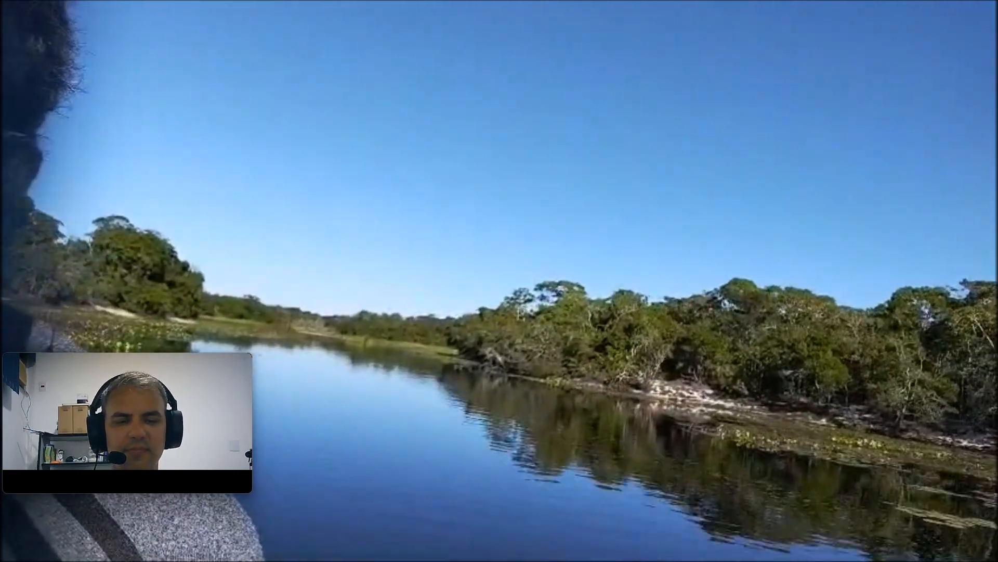
pyautogui.moveTo(622, 294)
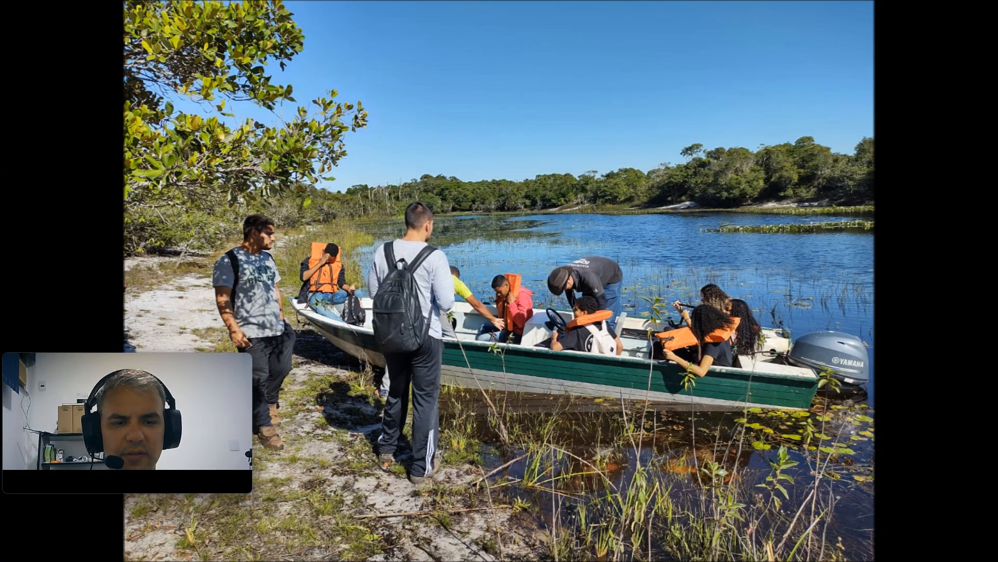
pyautogui.press('Escape')
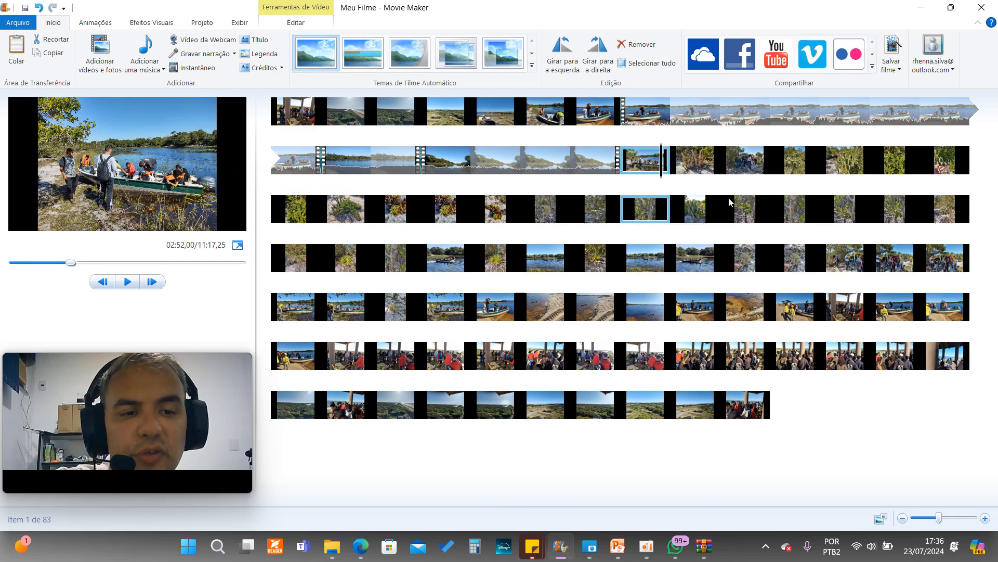
# - Delete the second-row photo of the group standing on the sandy ground, just after the dry bromeliad photo
pyautogui.click(704, 170)
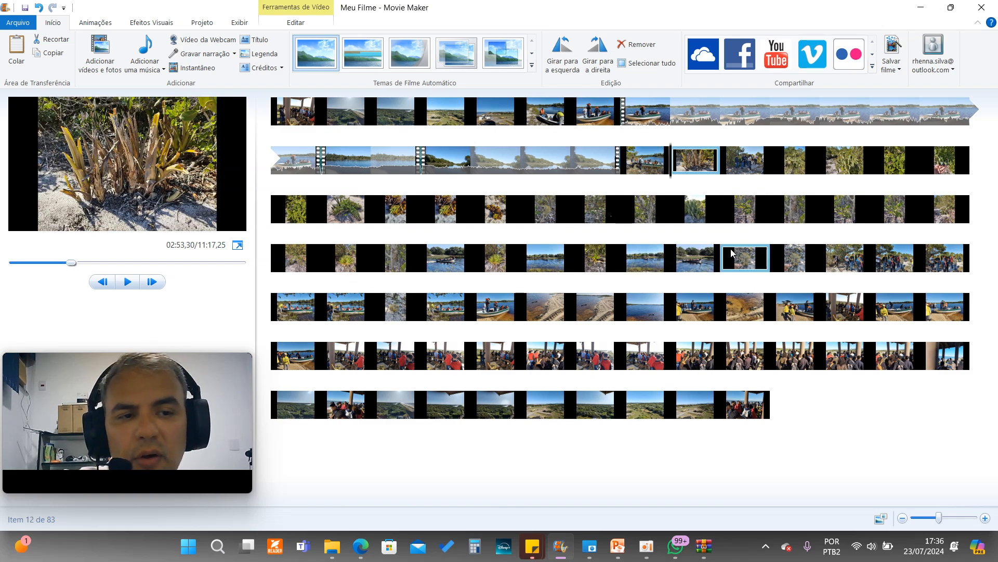
pyautogui.click(759, 167)
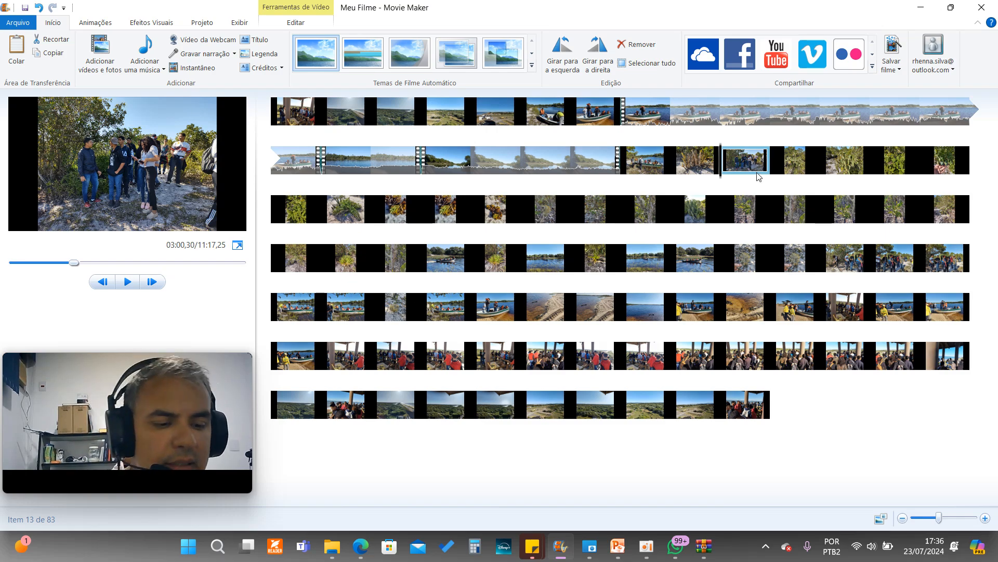
pyautogui.press('Delete')
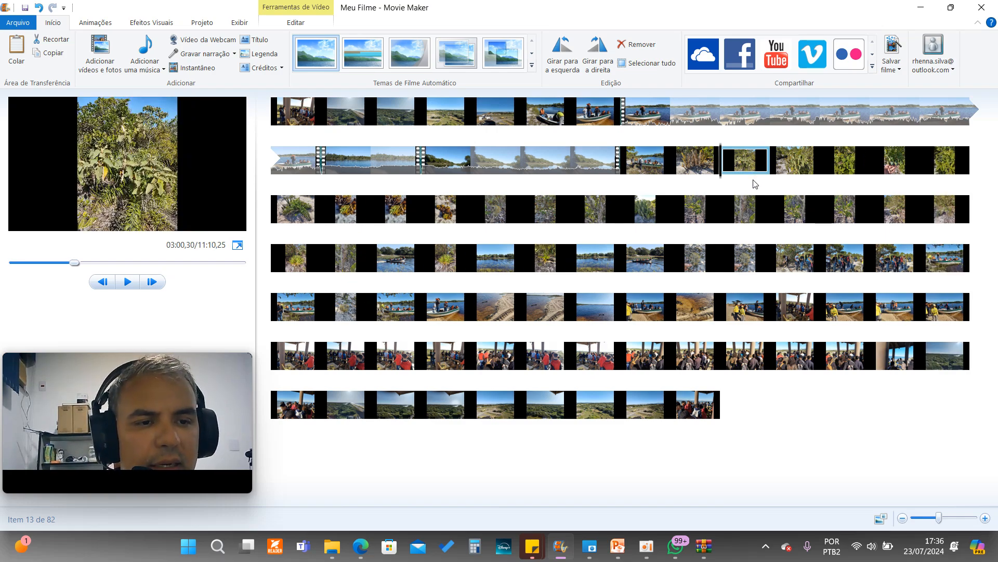
# - Compare the two similar leafy shrub photos in the second row and delete the narrower portrait one
pyautogui.click(799, 163)
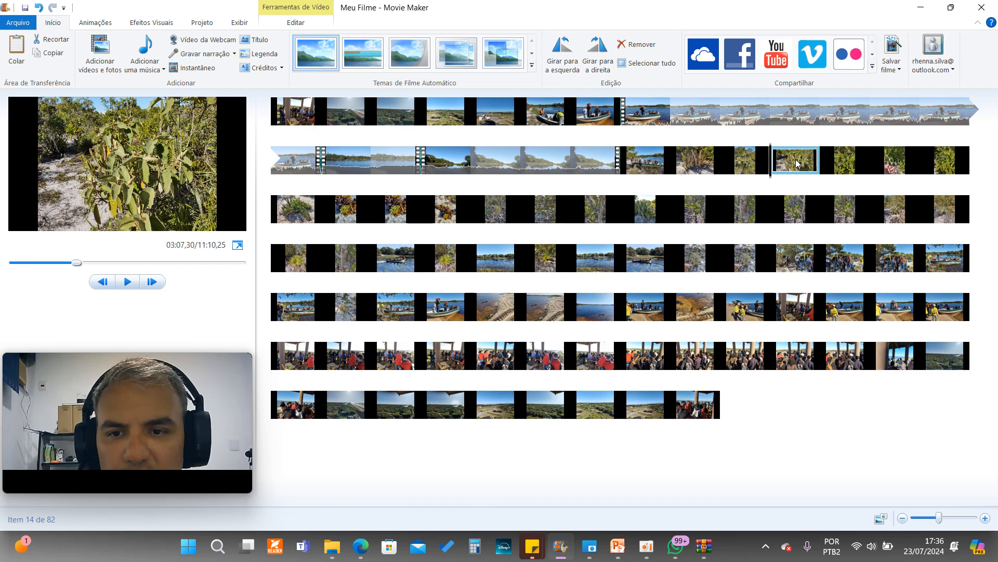
pyautogui.click(760, 162)
pyautogui.press('Delete')
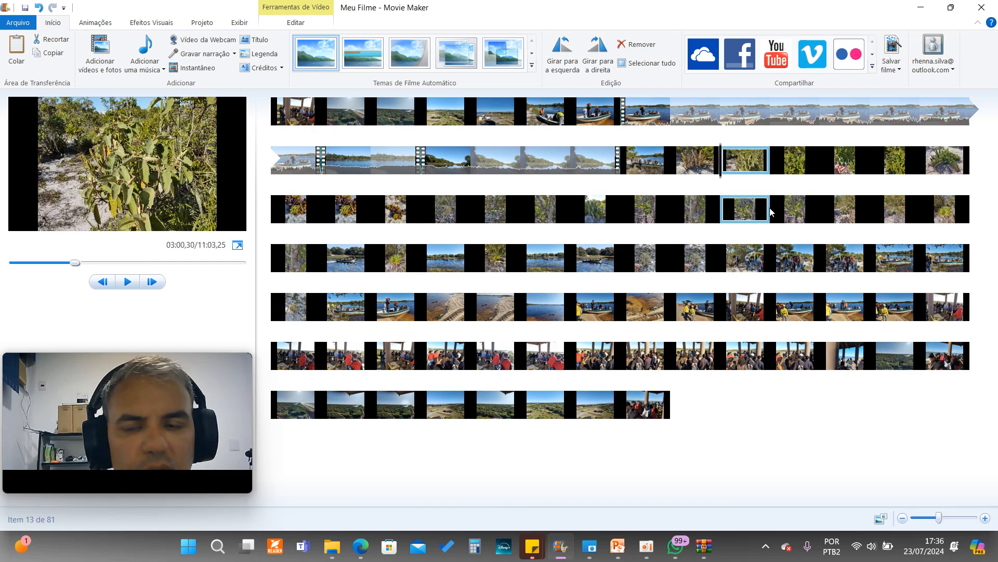
# - Review the following plant photos and delete the repeated serrated-leaf photo after the hand-held green fruit photo
pyautogui.click(804, 169)
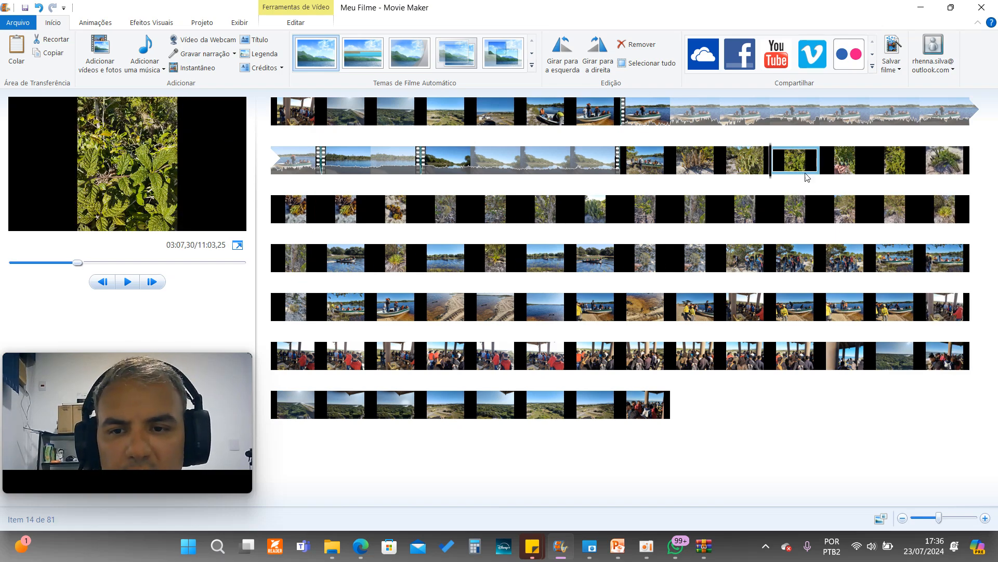
pyautogui.click(846, 171)
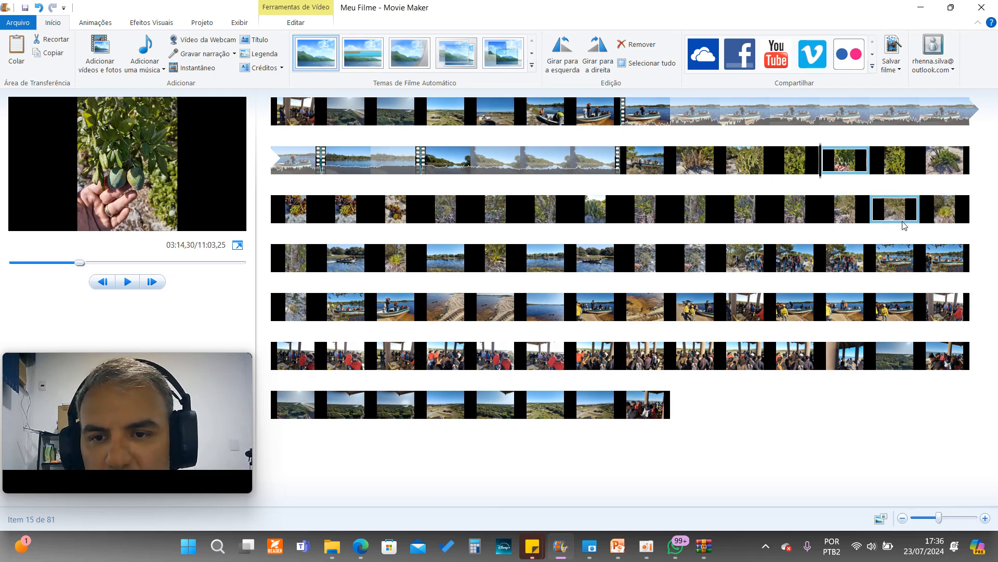
pyautogui.click(905, 167)
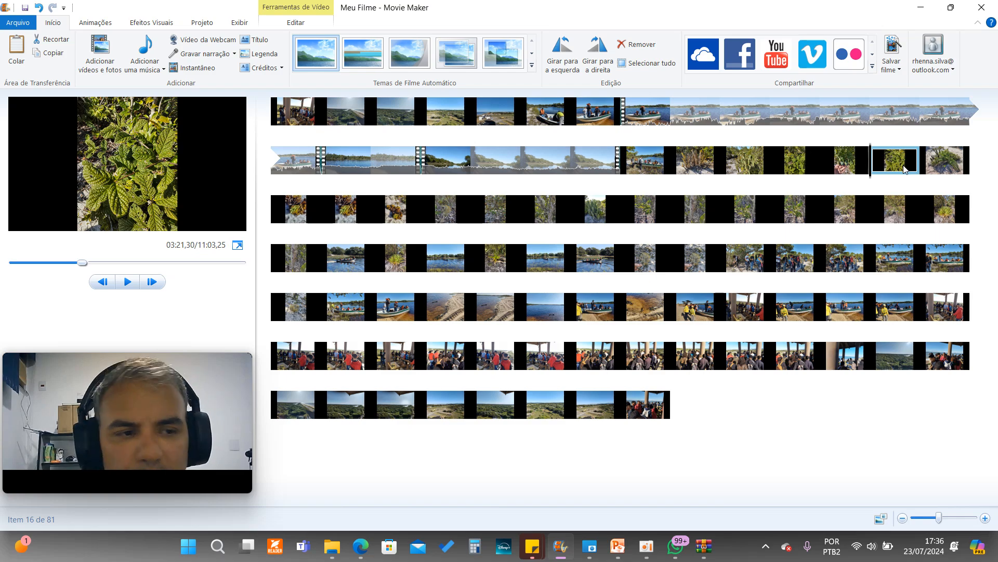
pyautogui.press('Delete')
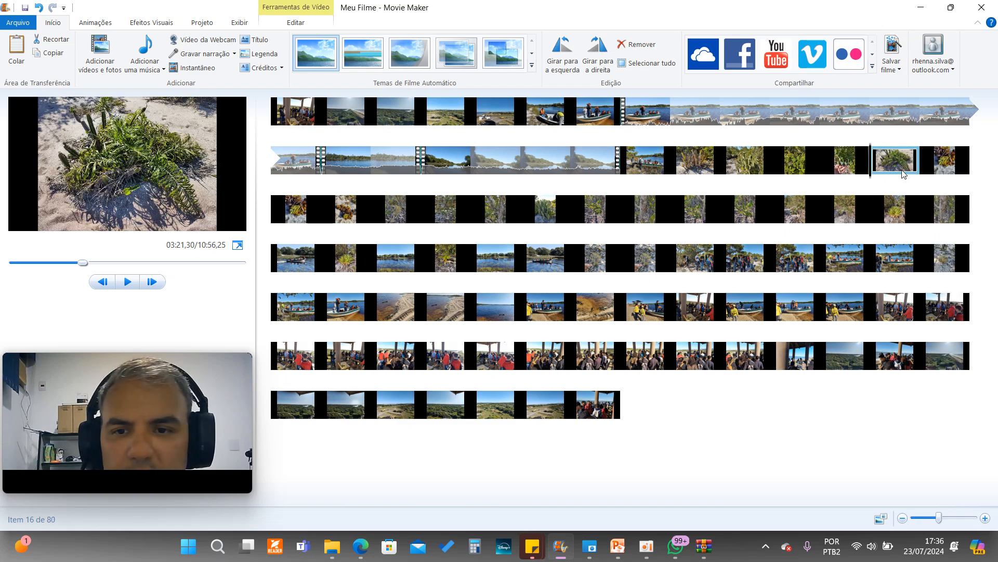
# - Keep the first yellow-and-brown leaf plant photo and delete its two near-duplicates at the start of the third row
pyautogui.click(950, 173)
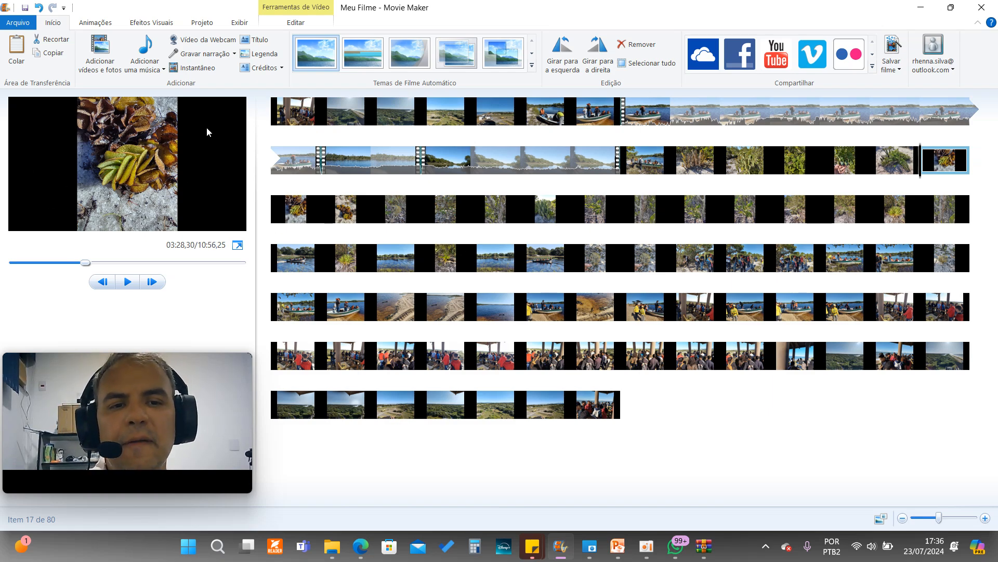
pyautogui.click(576, 53)
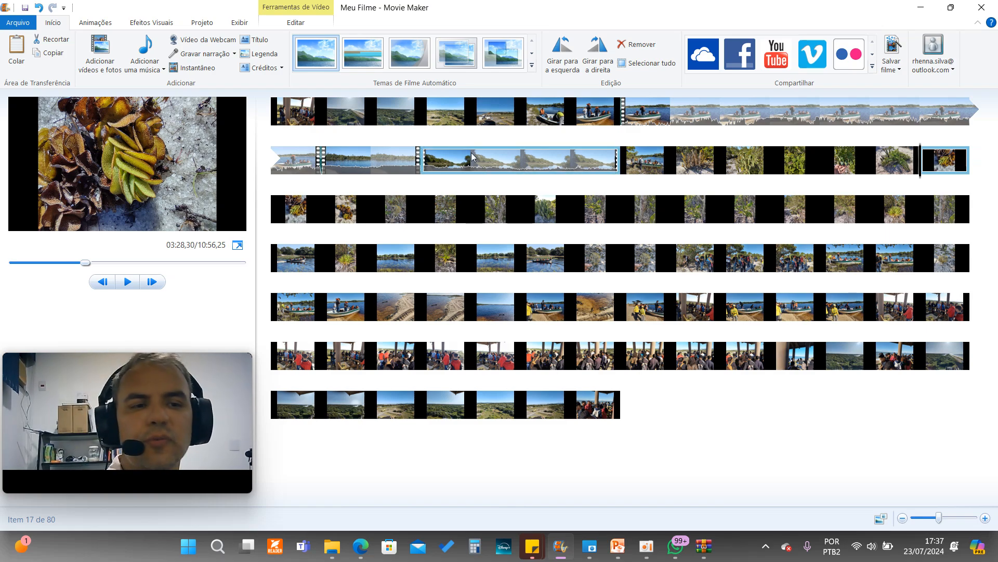
pyautogui.click(302, 217)
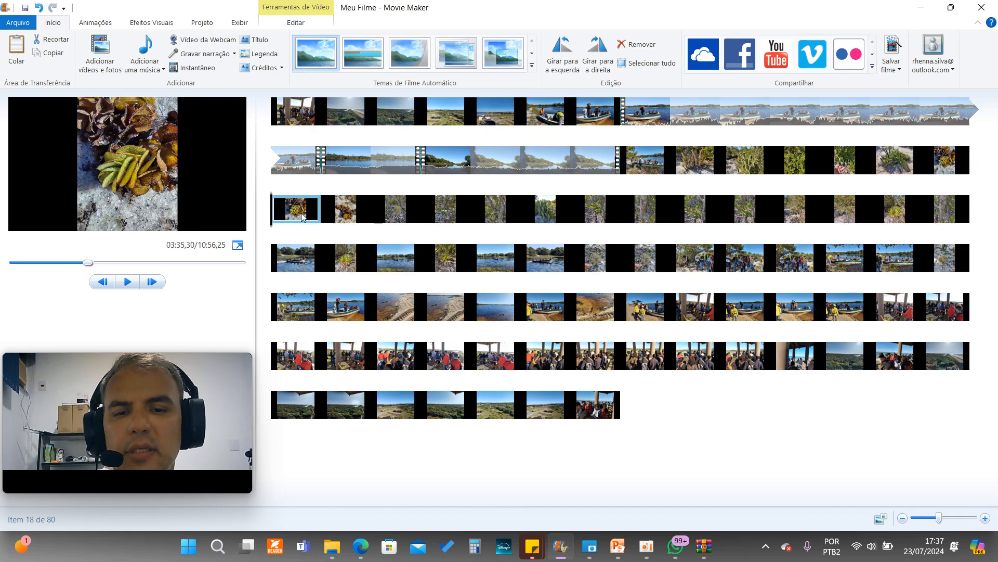
pyautogui.press('Delete')
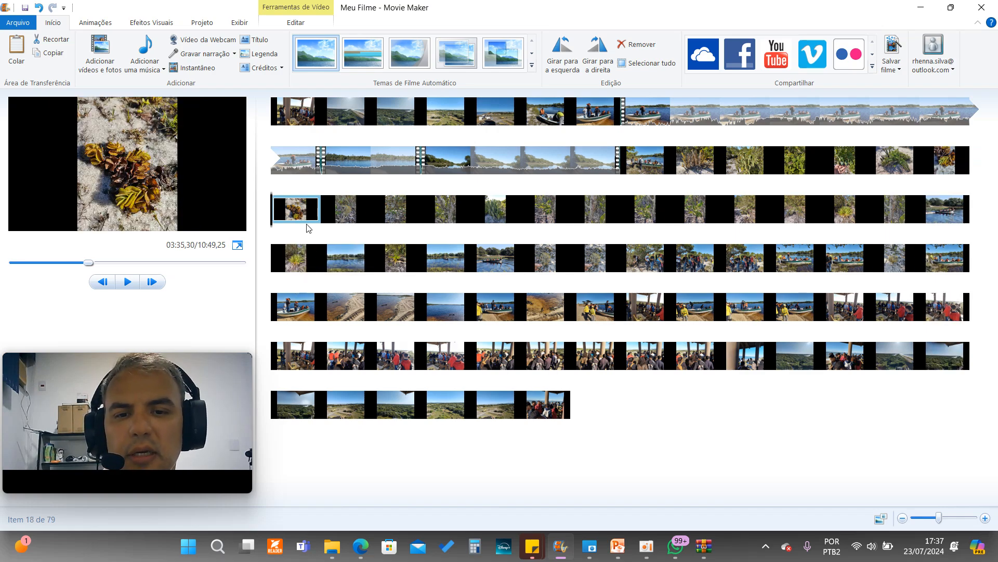
pyautogui.press('Delete')
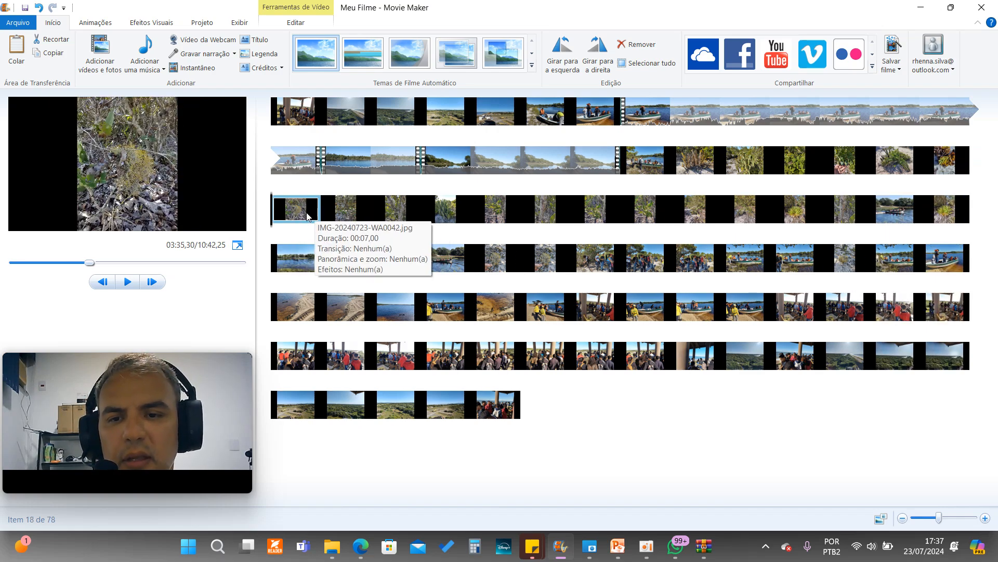
# - Review the shrub and branch photos in the third row and delete the sixth one, a close-up tree trunk
pyautogui.click(352, 218)
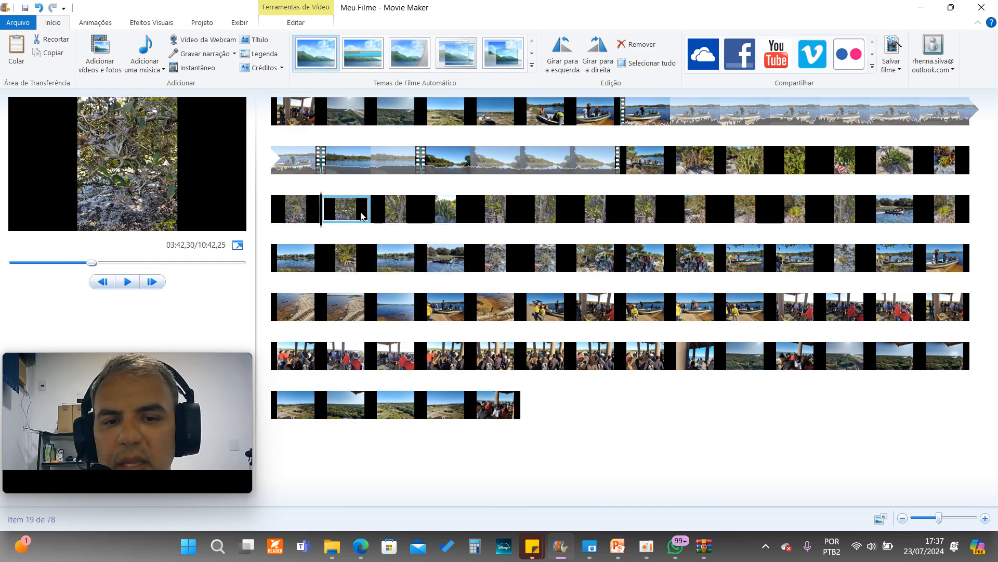
pyautogui.click(394, 216)
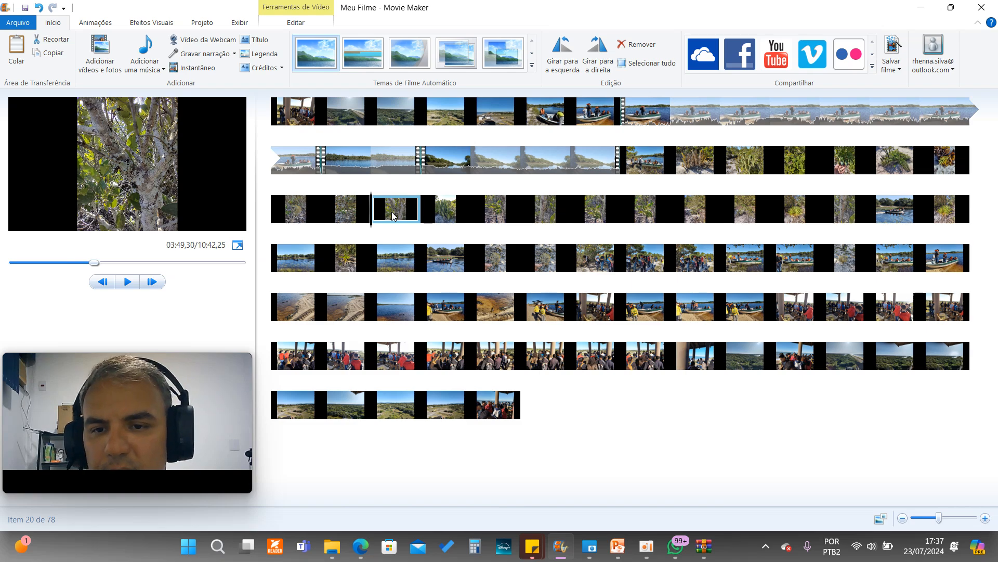
pyautogui.click(457, 216)
pyautogui.click(498, 219)
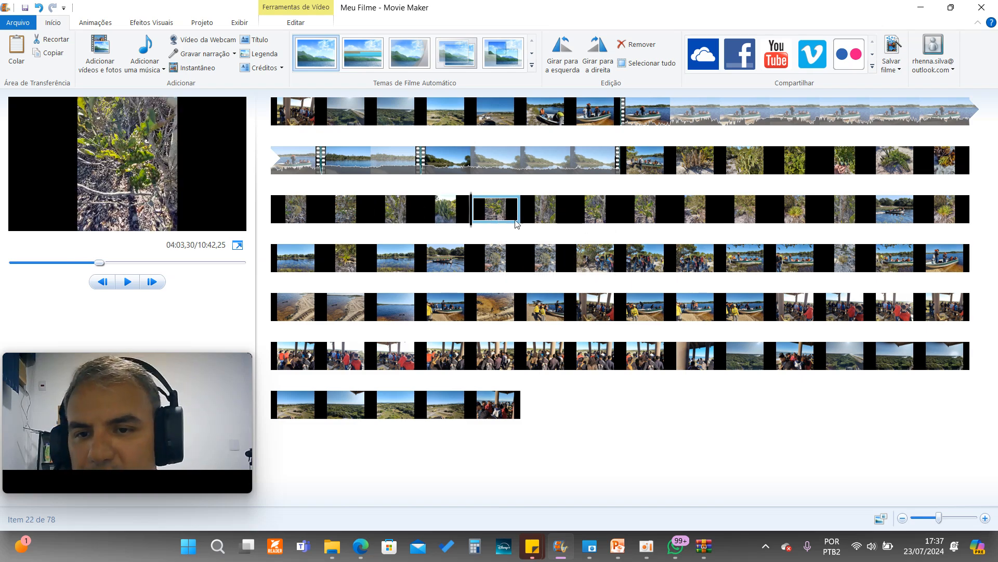
pyautogui.click(542, 210)
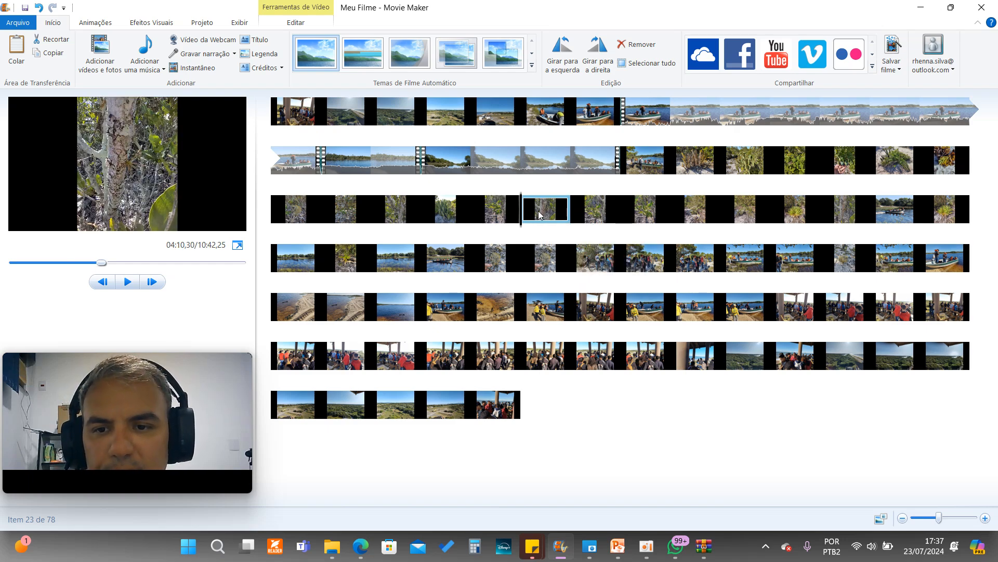
pyautogui.press('Delete')
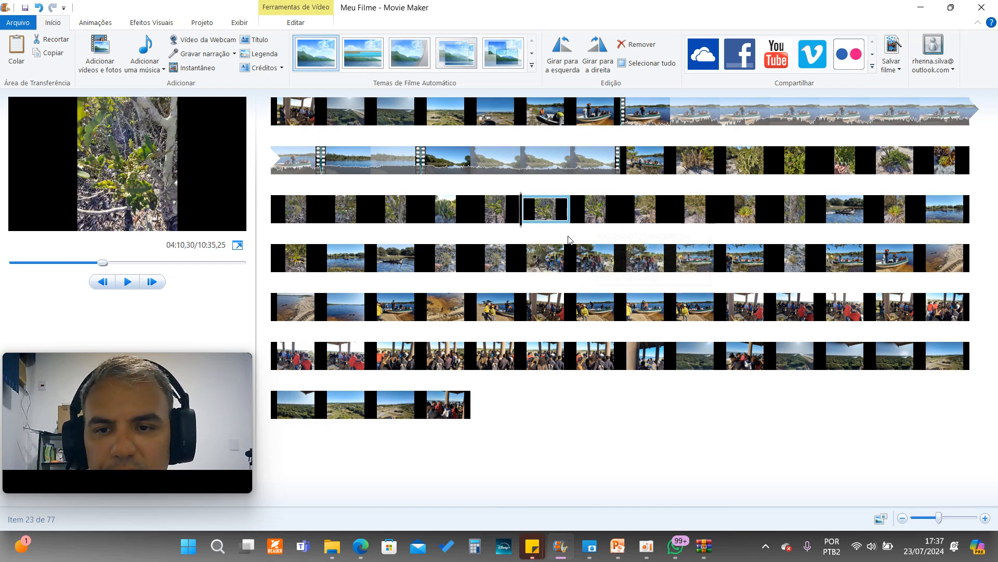
# - Delete the two similar green shrub photos at the sixth place in the third row
pyautogui.keyDown('shift'); pyautogui.click(601, 216); pyautogui.keyUp('shift')
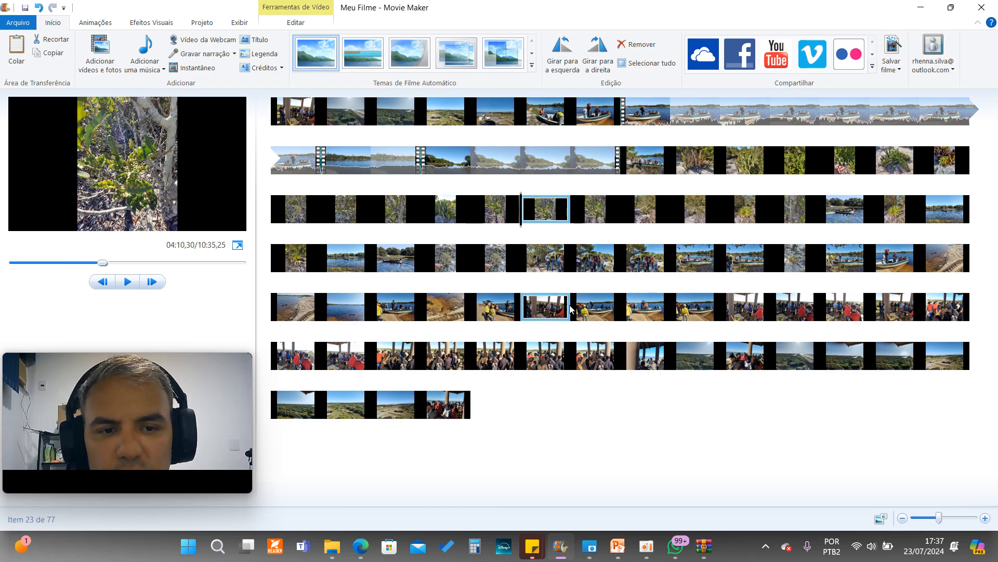
pyautogui.press('Delete')
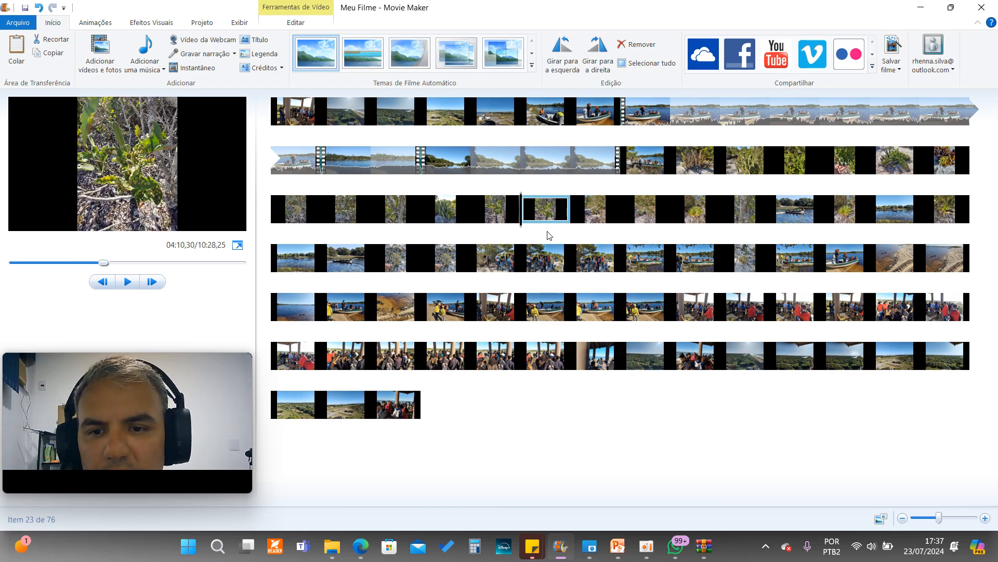
pyautogui.press('Delete')
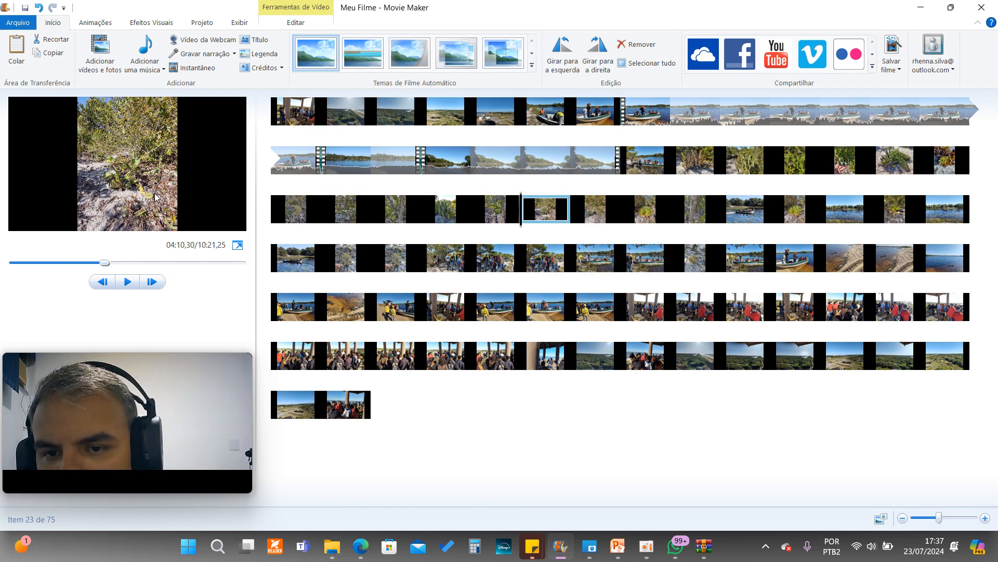
# - Delete the two photos of low plants on sandy ground and the remaining tree trunk photo before the boat photo
pyautogui.click(599, 215)
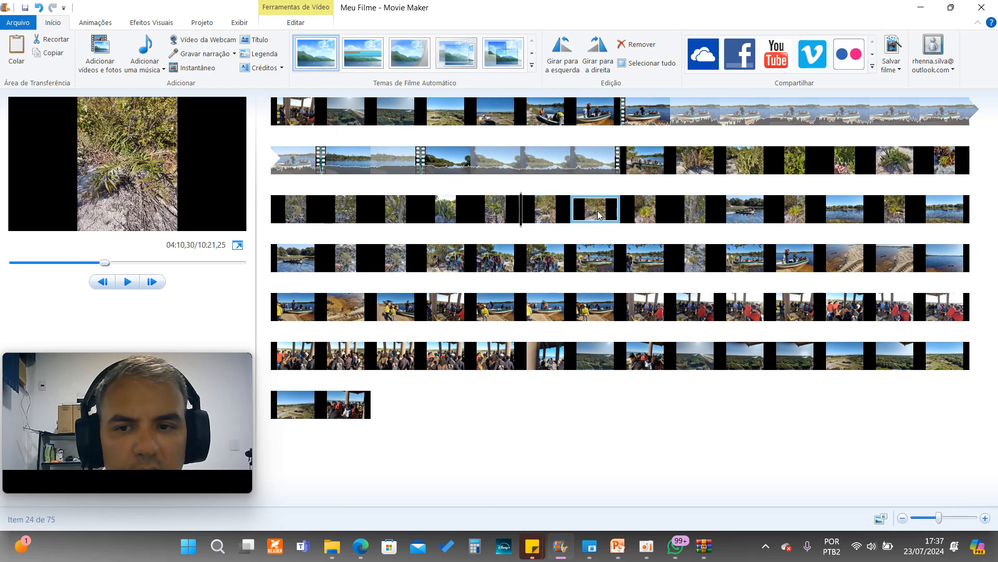
pyautogui.click(545, 217)
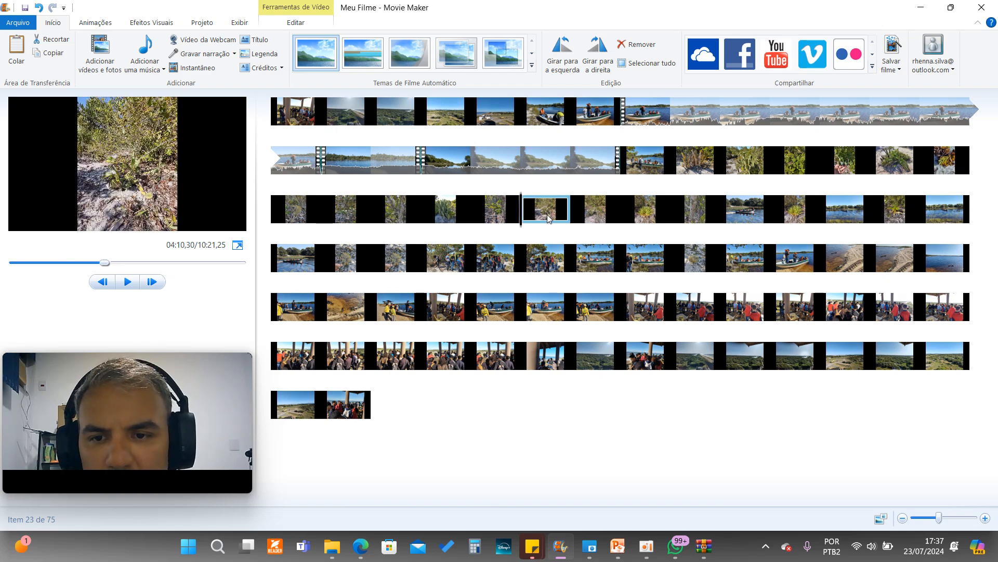
pyautogui.press('Delete')
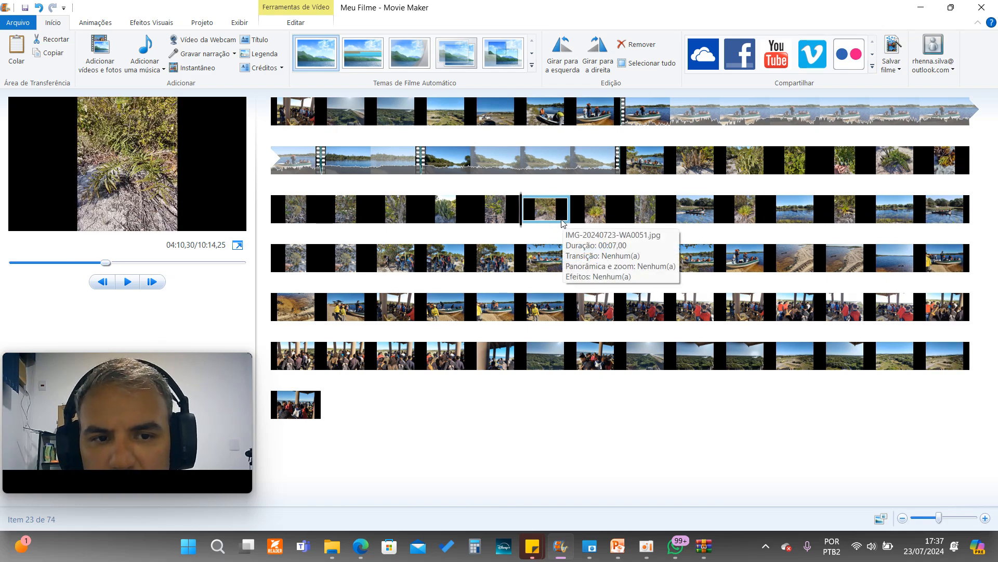
pyautogui.press('Delete')
pyautogui.click(593, 215)
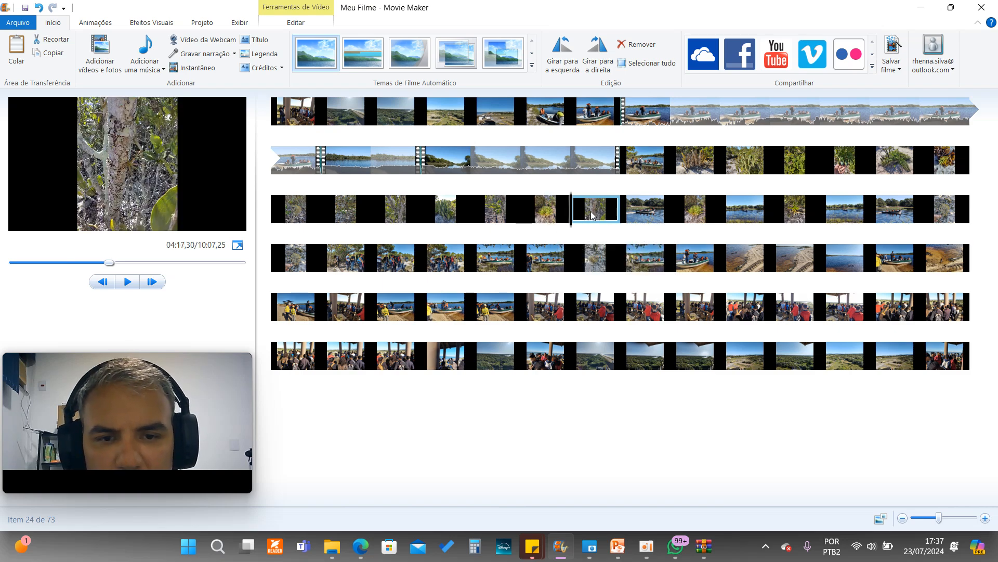
pyautogui.press('Delete')
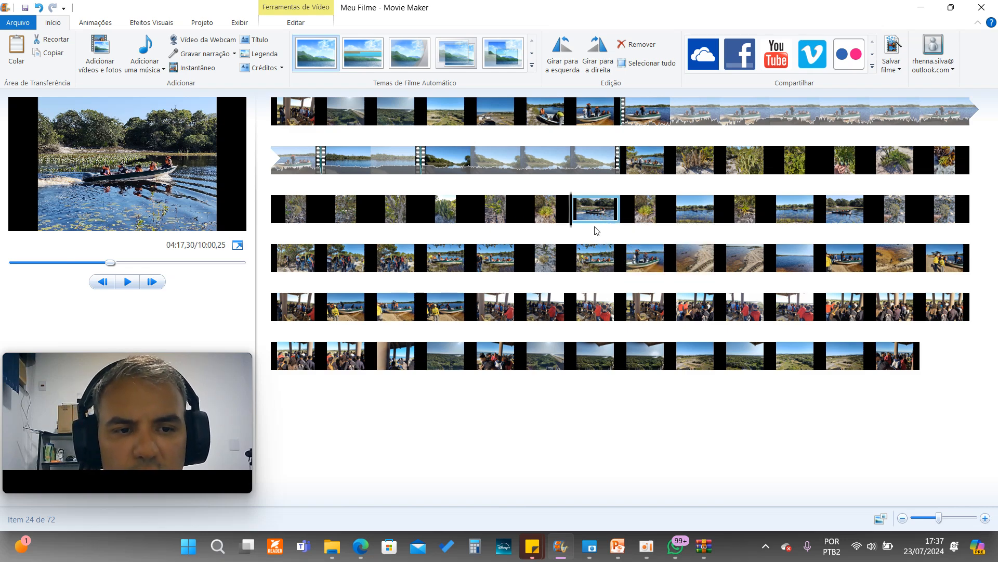
# - Delete the five photos following the third row's first boat photo: two rosette plants and three repeated lake views with boats
pyautogui.click(645, 217)
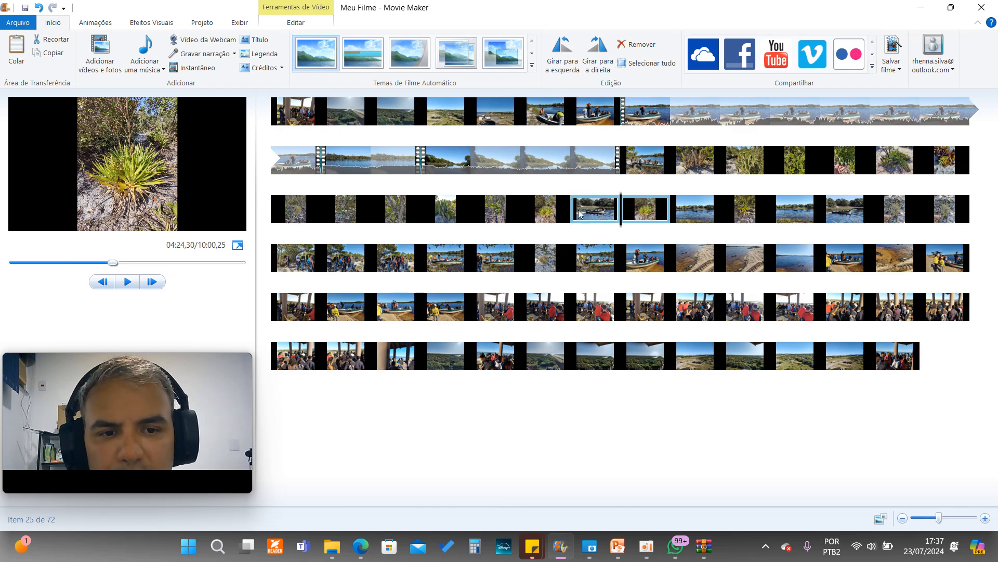
pyautogui.click(556, 217)
pyautogui.click(650, 218)
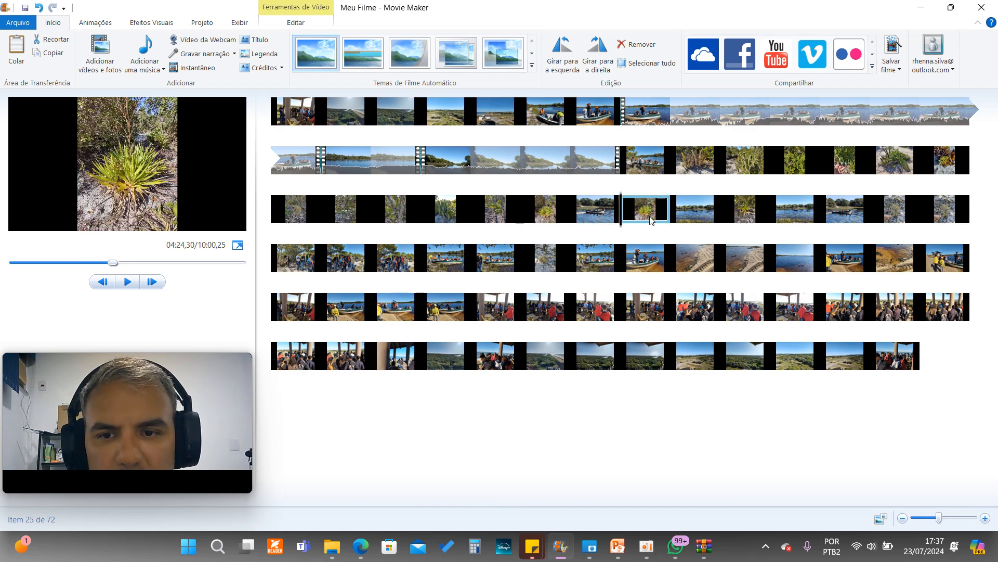
pyautogui.press('Delete')
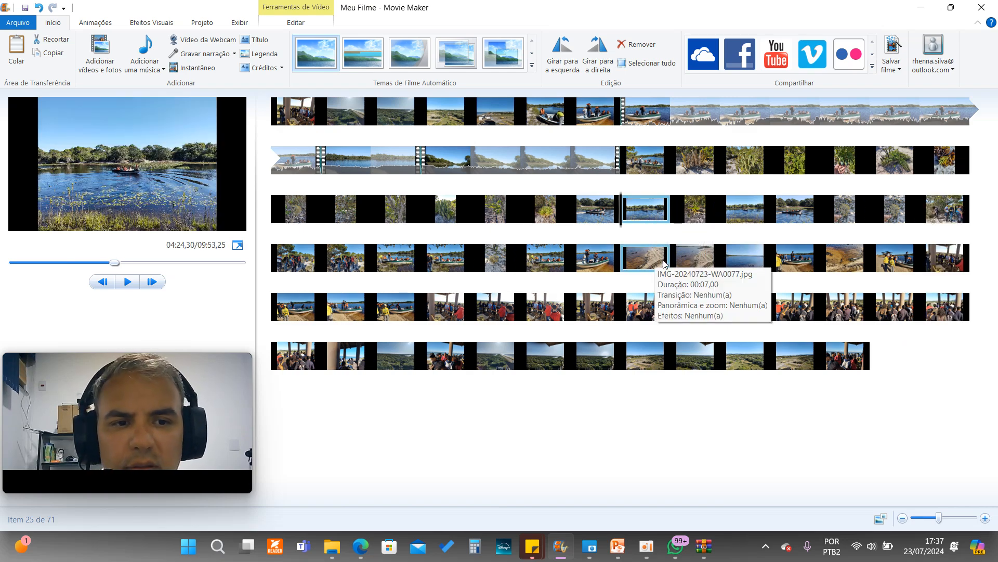
pyautogui.press('Delete')
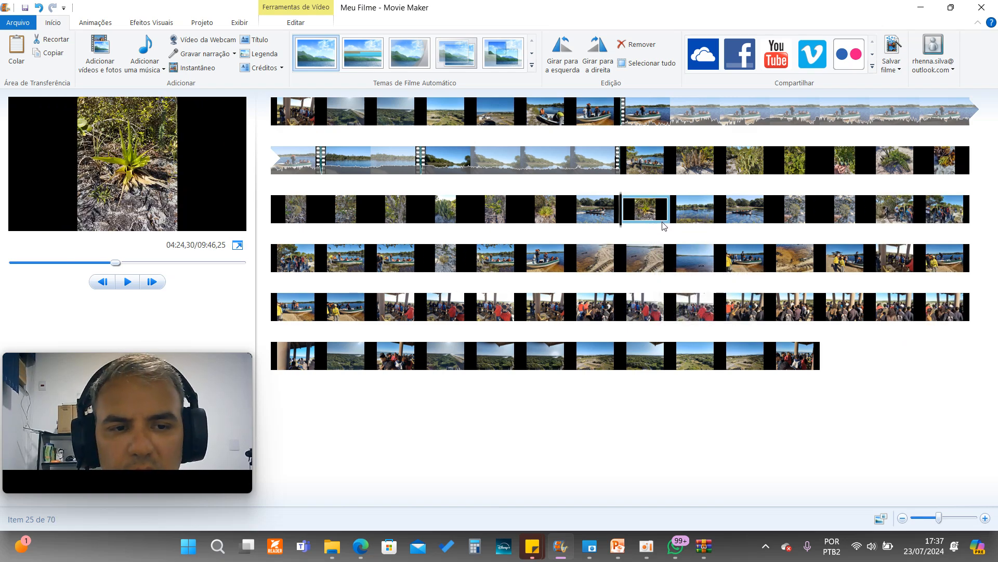
pyautogui.press('Delete')
pyautogui.press('Delete')
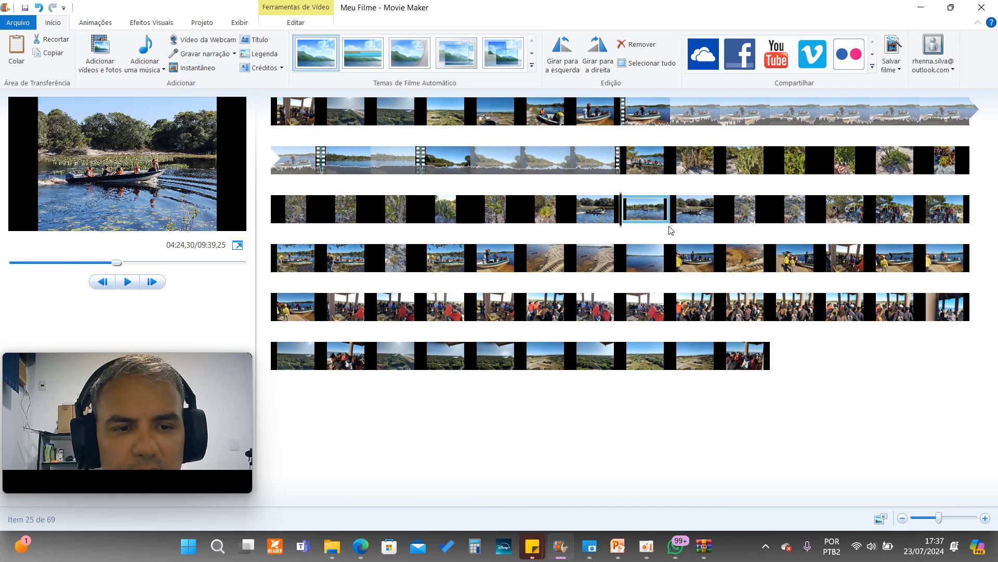
pyautogui.press('Delete')
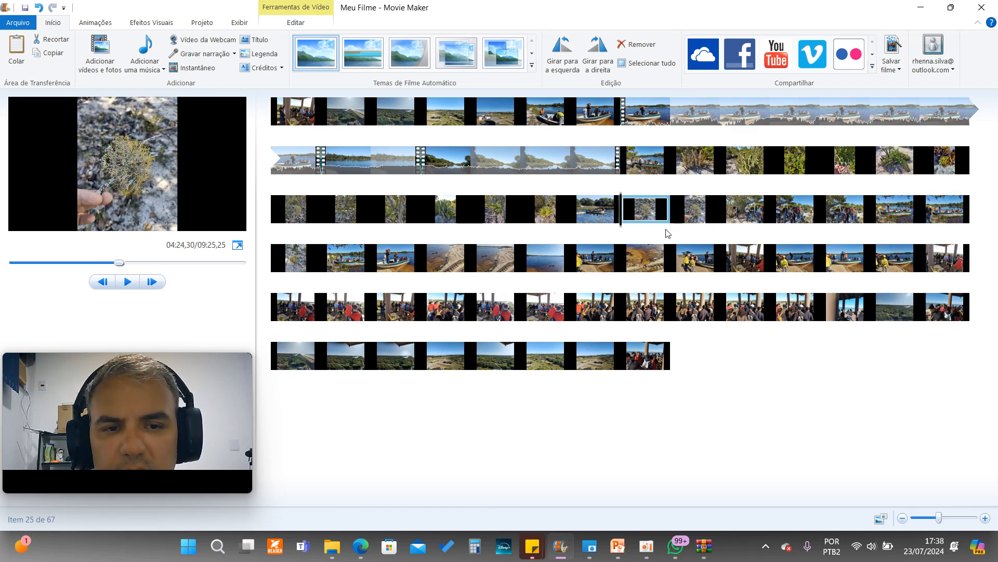
# - Delete the two hand-held dry plant photos and the photo of four people standing under the trees
pyautogui.press('Delete')
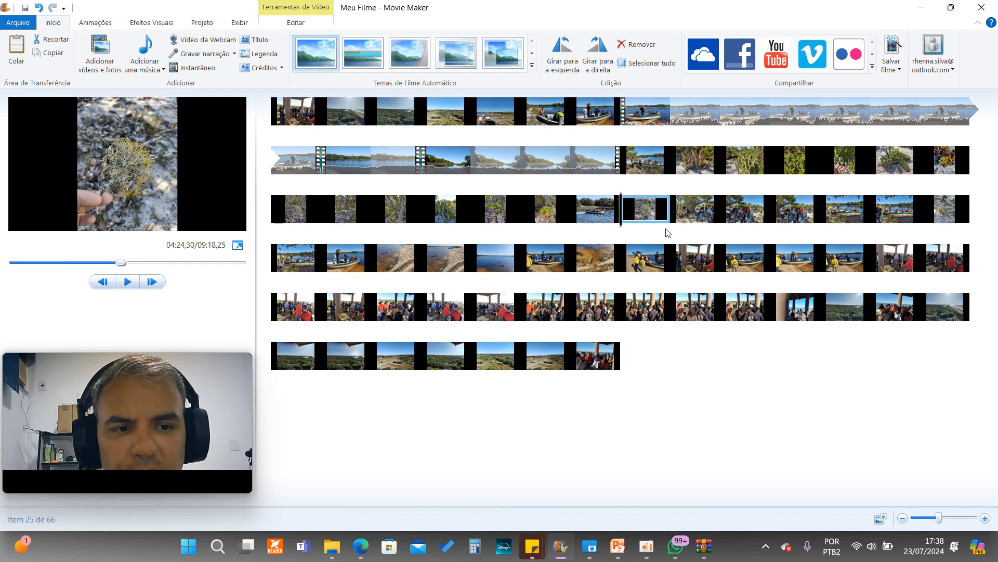
pyautogui.press('Delete')
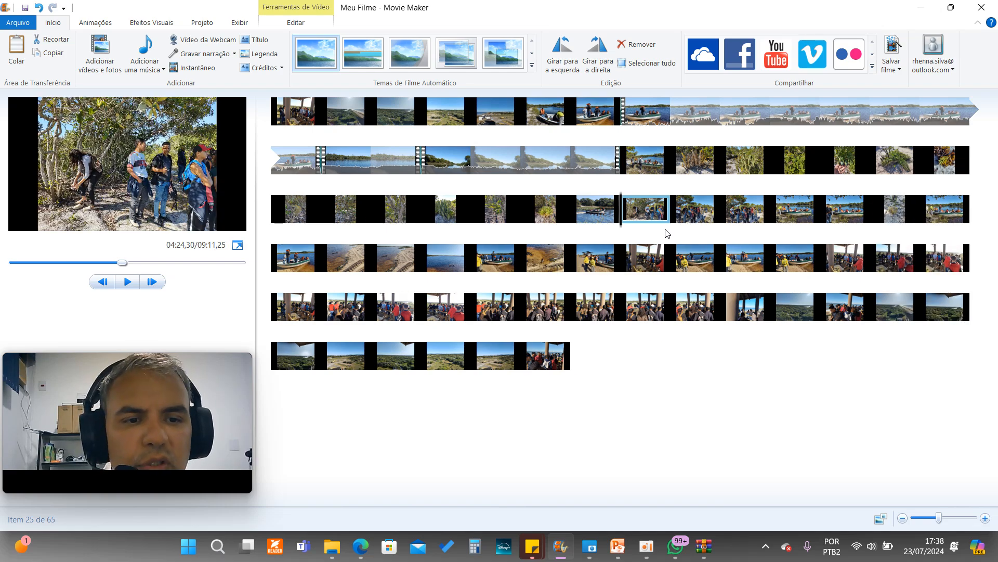
pyautogui.press('Delete')
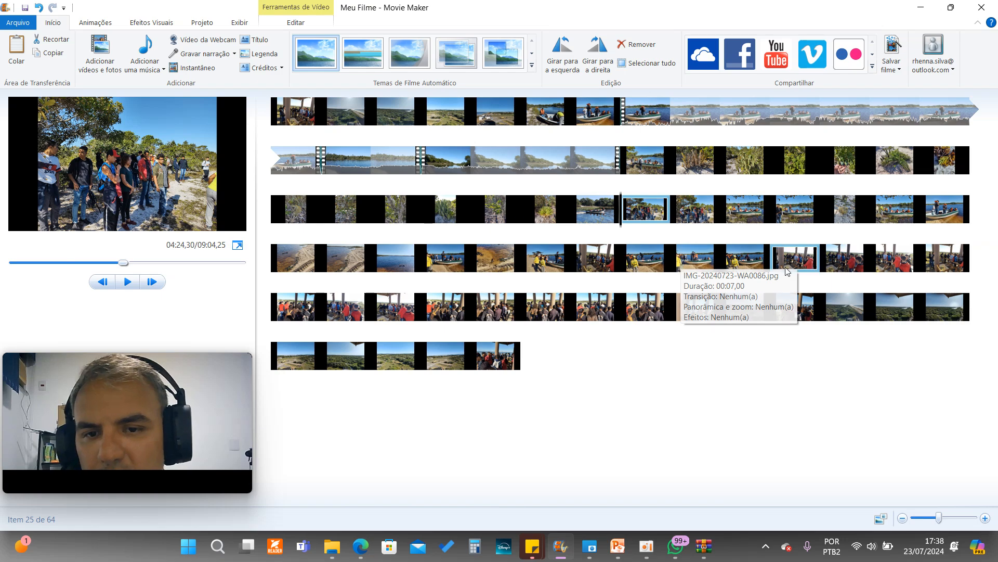
# - Delete the two group photos, four boat photos and hand-held plant photo between the third row's lake boat photo and the sandy shore photos
pyautogui.press('Right')
pyautogui.click(757, 213)
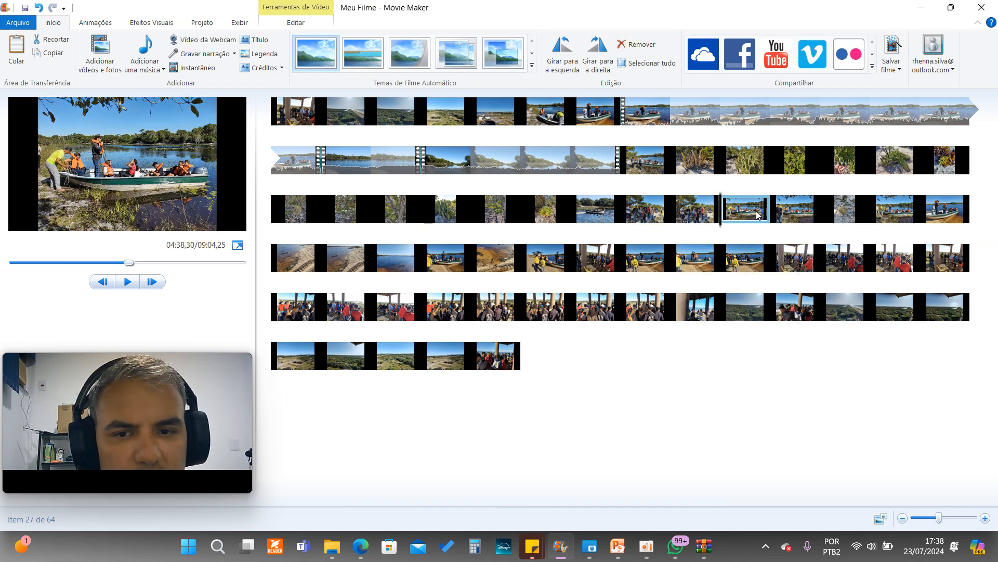
pyautogui.click(655, 217)
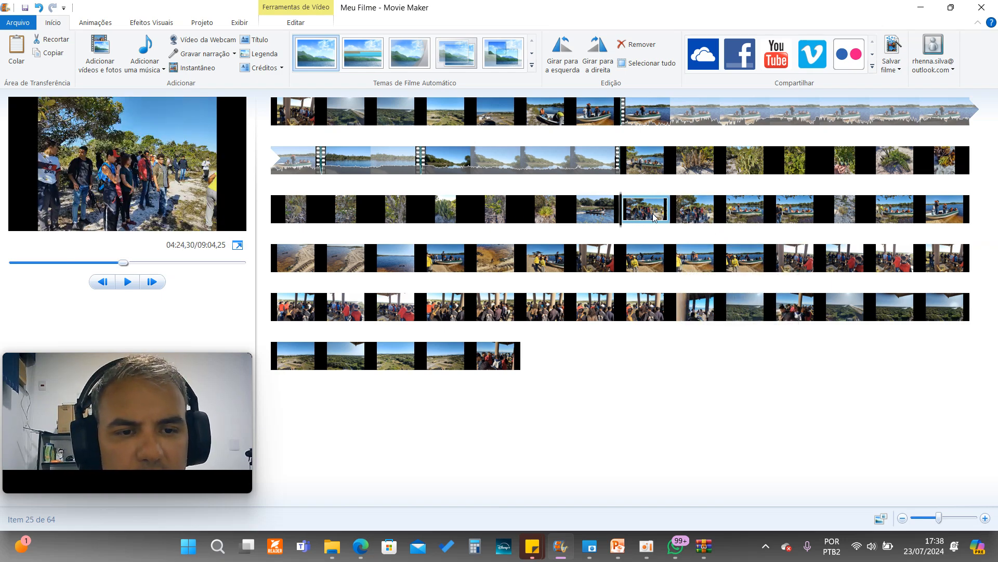
pyautogui.press('Delete')
pyautogui.press('Delete')
pyautogui.press('Delete')
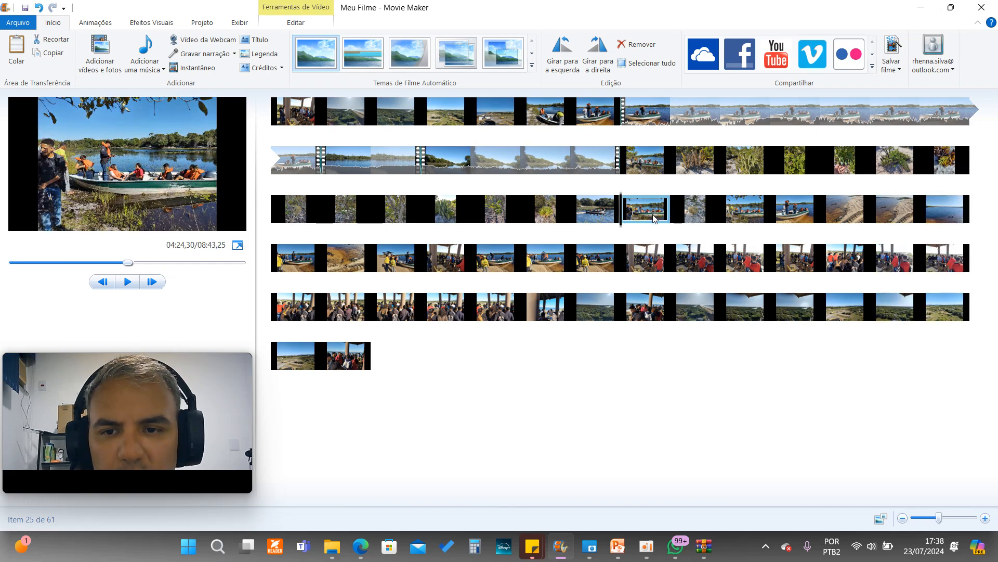
pyautogui.press('Delete')
pyautogui.press('Delete')
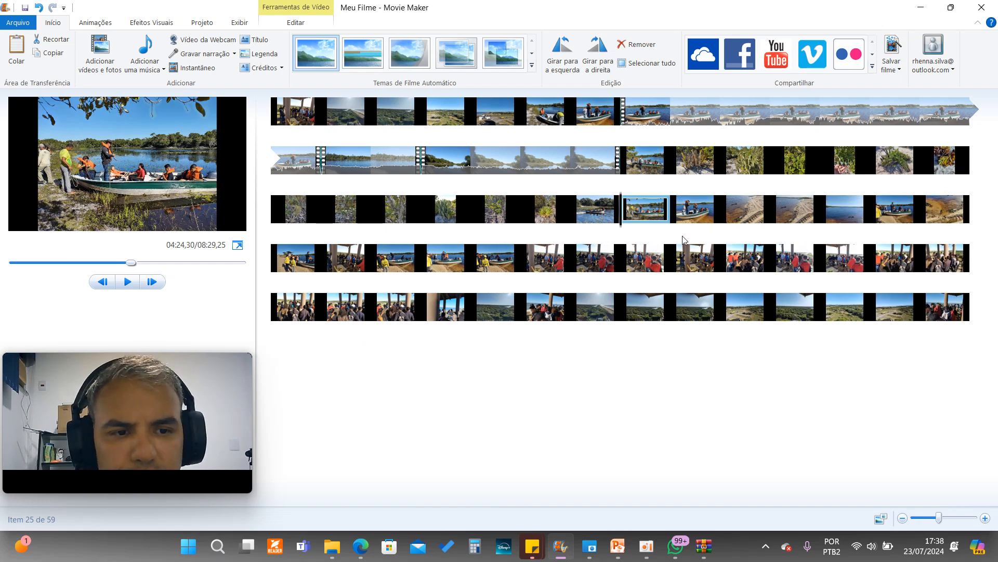
pyautogui.press('Delete')
pyautogui.press('Delete')
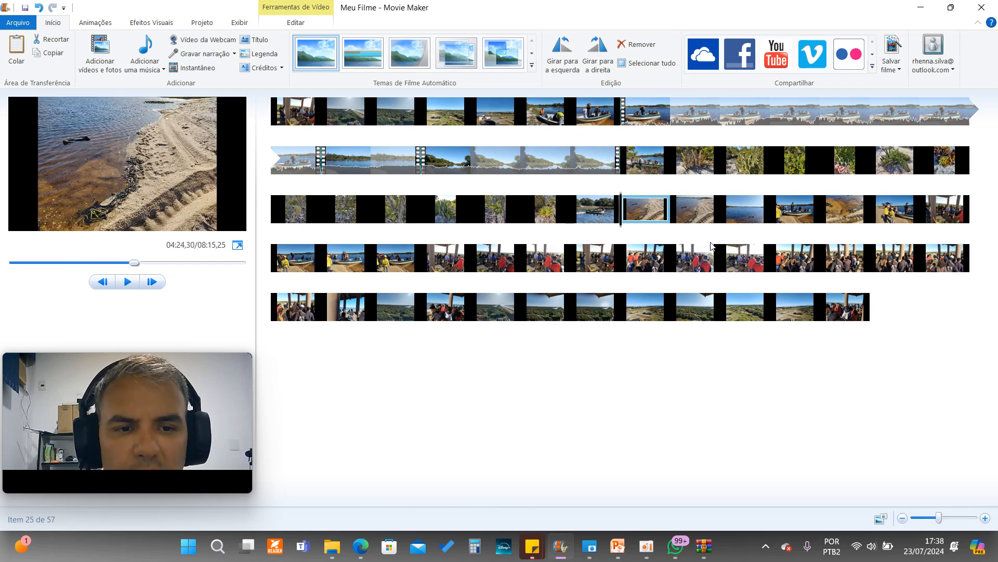
# - Delete the first of the two similar sandy shore photos and the open lake photo that follows them
pyautogui.click(701, 214)
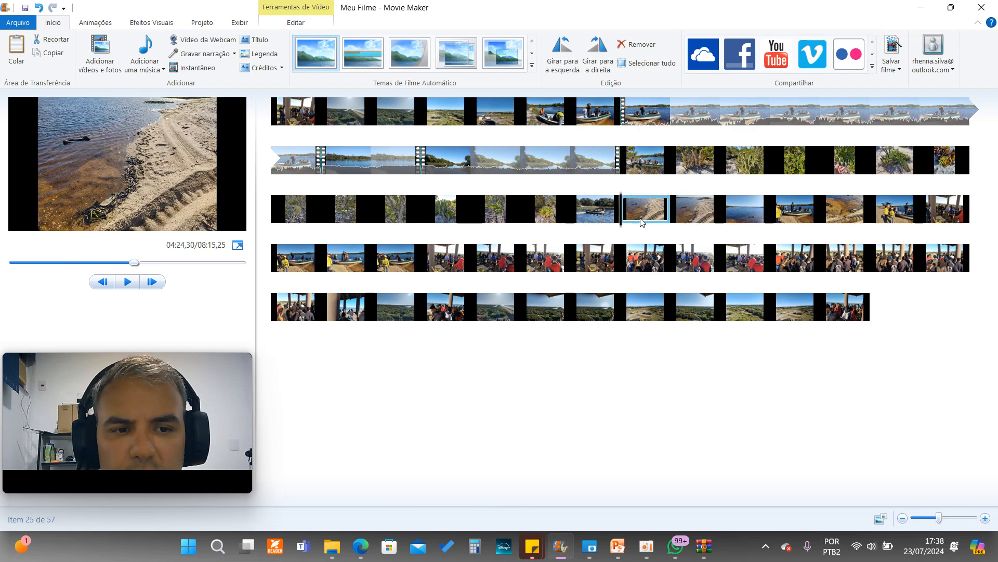
pyautogui.press('Delete')
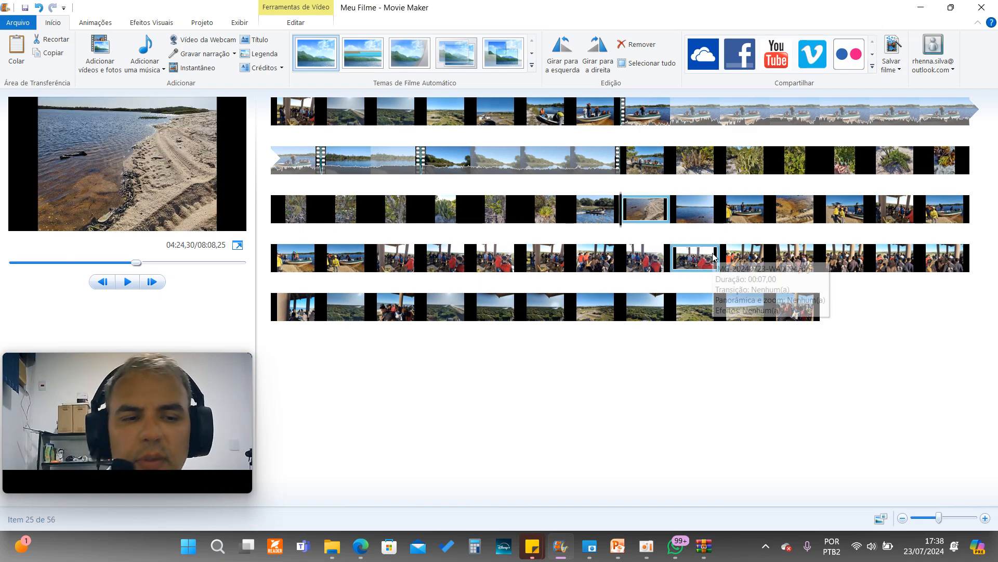
pyautogui.click(707, 216)
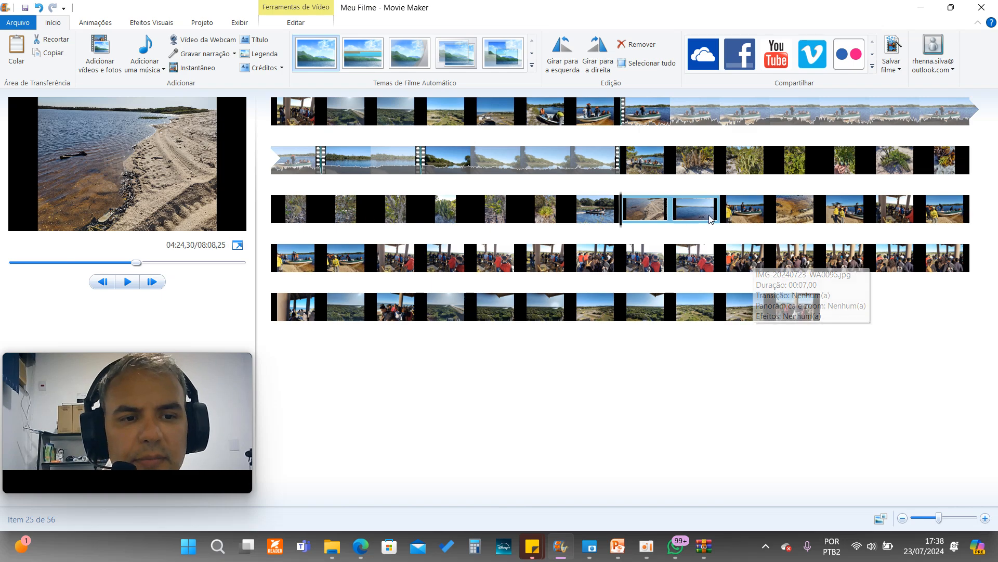
pyautogui.press('Delete')
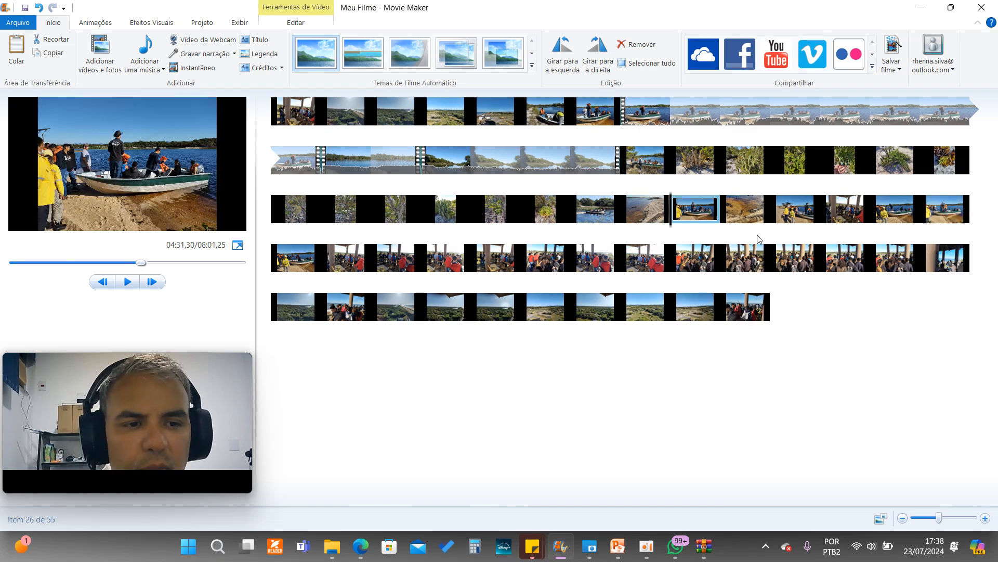
# - Delete the seven photos after the remaining shore photo: five boat photos, the brown water close-up and one group under the shelter
pyautogui.press('Delete')
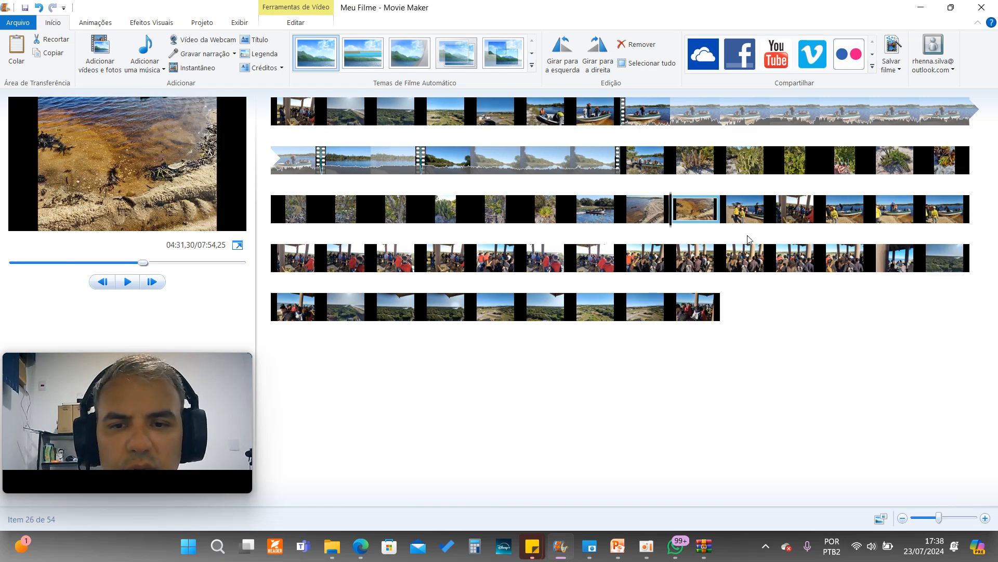
pyautogui.press('Delete')
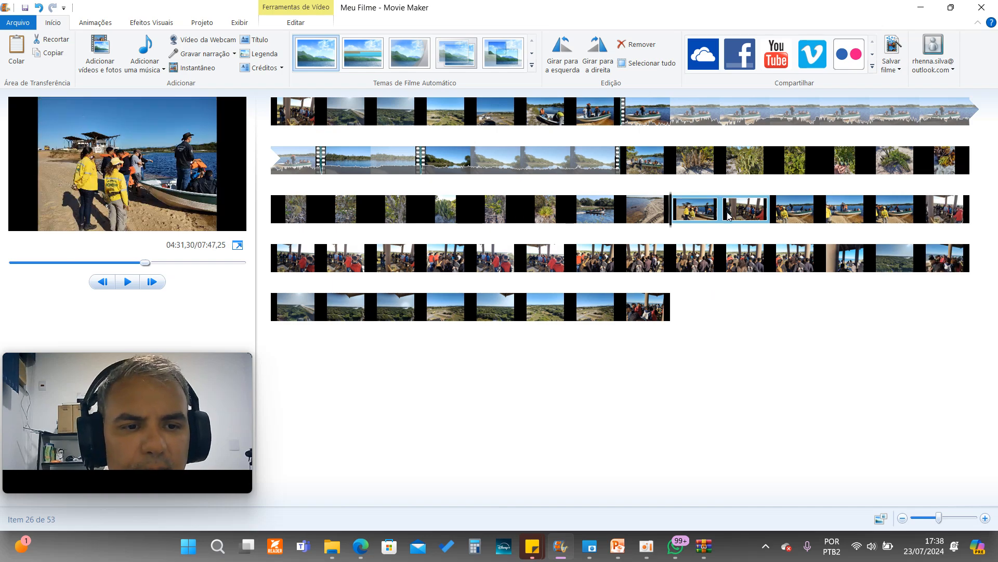
pyautogui.press('Delete')
pyautogui.press('Delete')
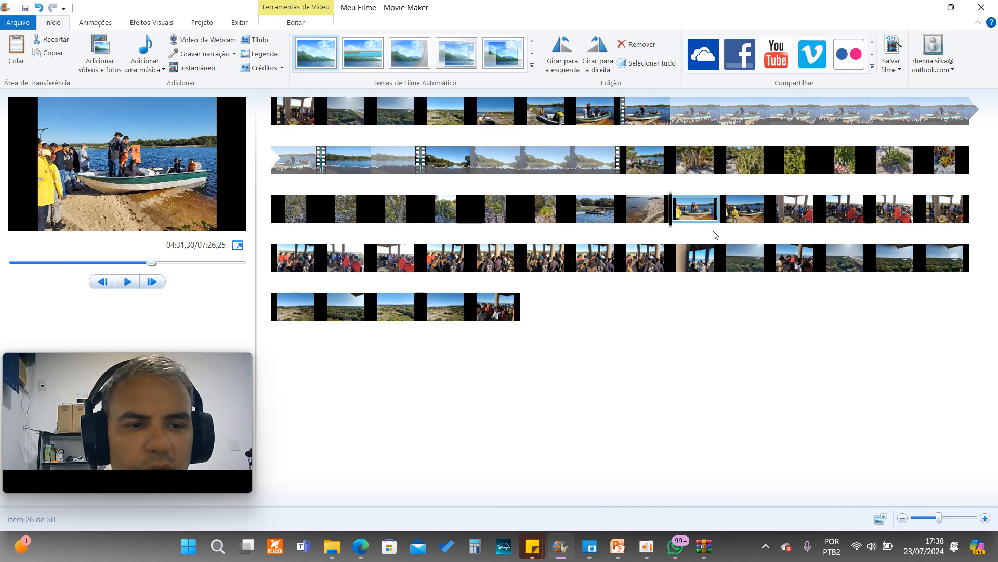
pyautogui.press('Delete')
pyautogui.press('Delete')
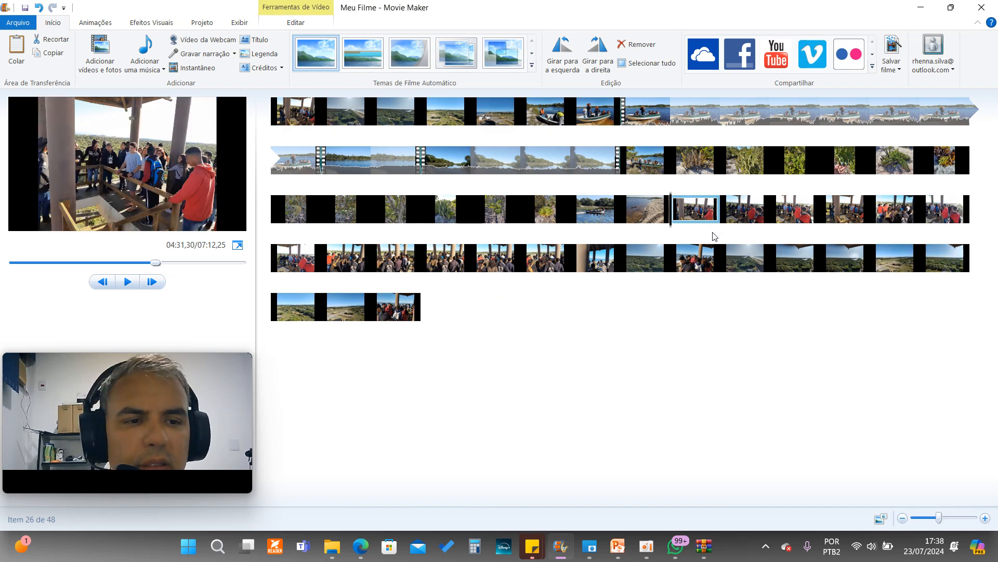
# - Delete the twelve crowd photos under the wooden shelter that follow the shore photo, up to the one with the large pillar
pyautogui.press('Delete')
pyautogui.press('Delete')
pyautogui.press('Delete')
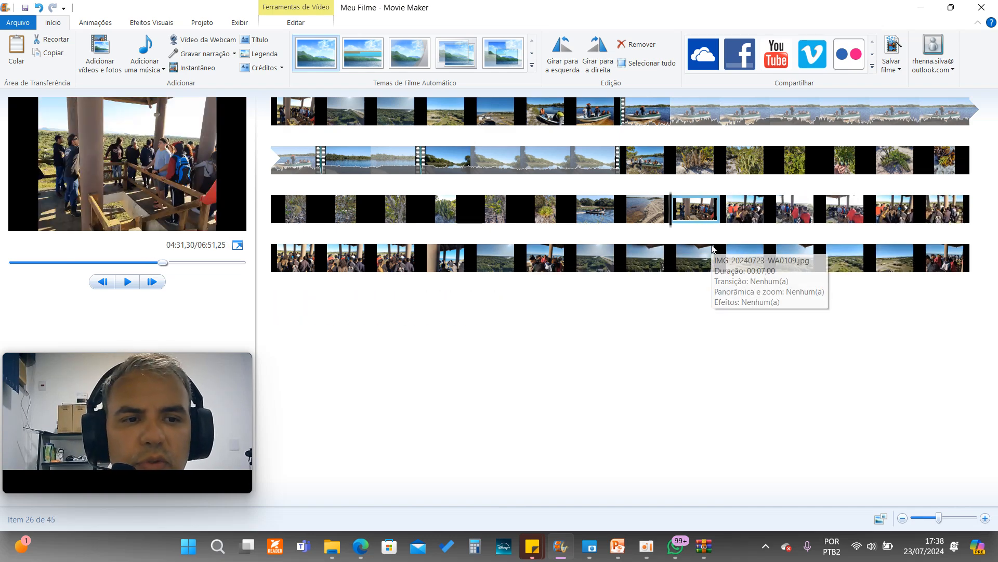
pyautogui.press('Delete')
pyautogui.press('Delete')
pyautogui.press('Delete')
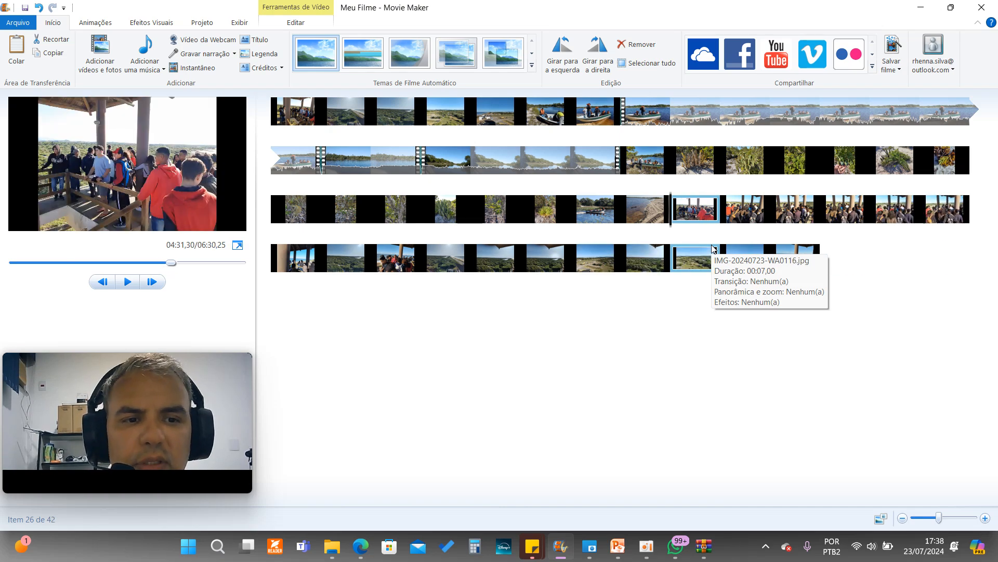
pyautogui.press('Delete')
pyautogui.press('Delete')
pyautogui.press('Delete')
pyautogui.press('Delete')
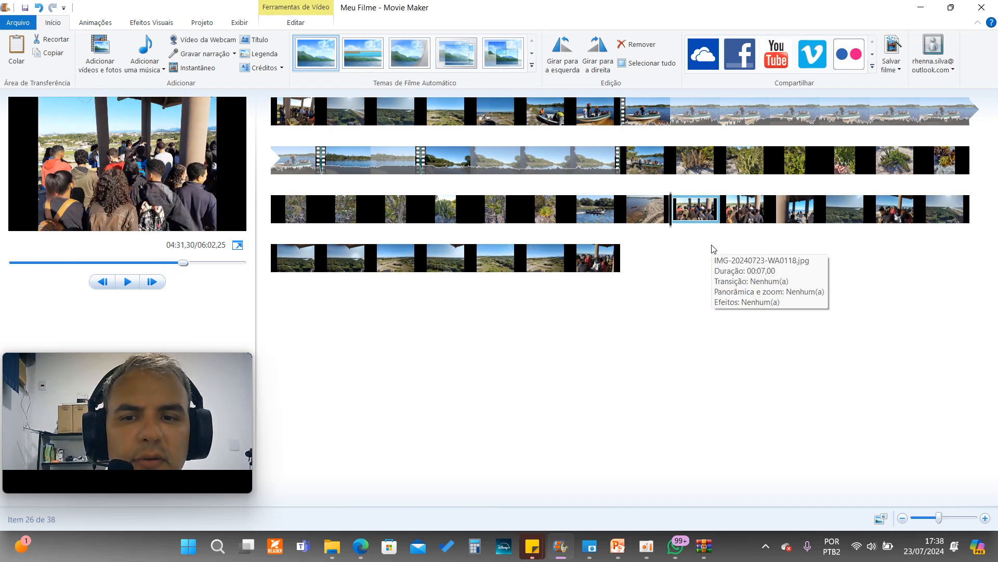
pyautogui.press('Delete')
pyautogui.press('Delete')
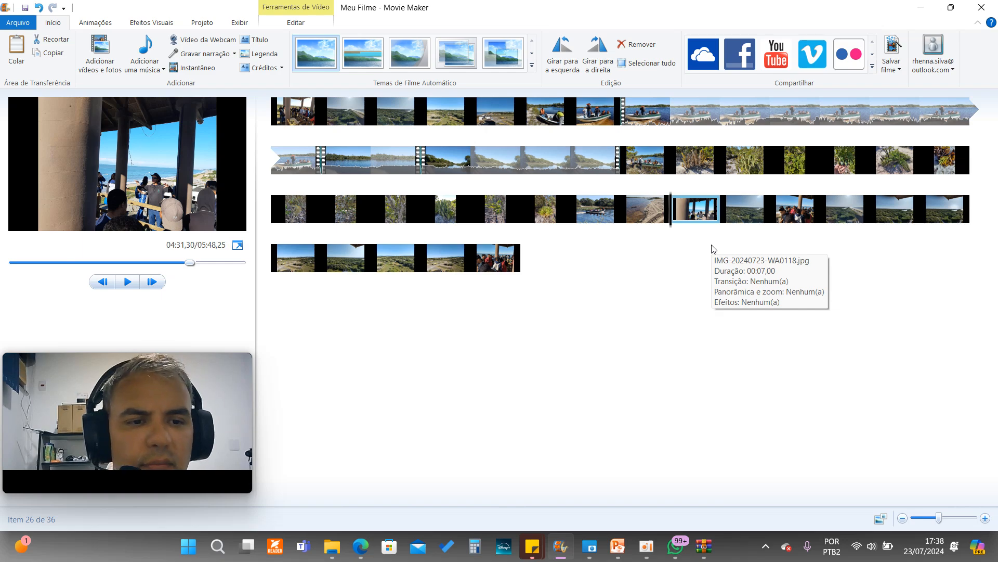
# - Delete all eleven remaining photos after the shore photo: eight vegetation landscapes and three of the group at the shelter
pyautogui.press('Delete')
pyautogui.press('Delete')
pyautogui.press('Delete')
pyautogui.press('Delete')
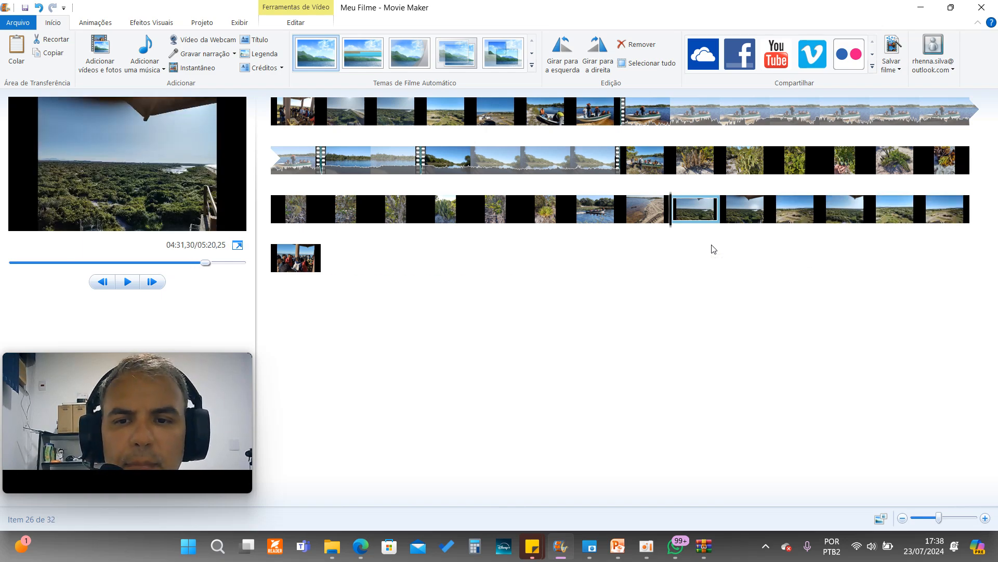
pyautogui.press('Delete')
pyautogui.press('Delete')
pyautogui.press('Delete')
pyautogui.press('Delete')
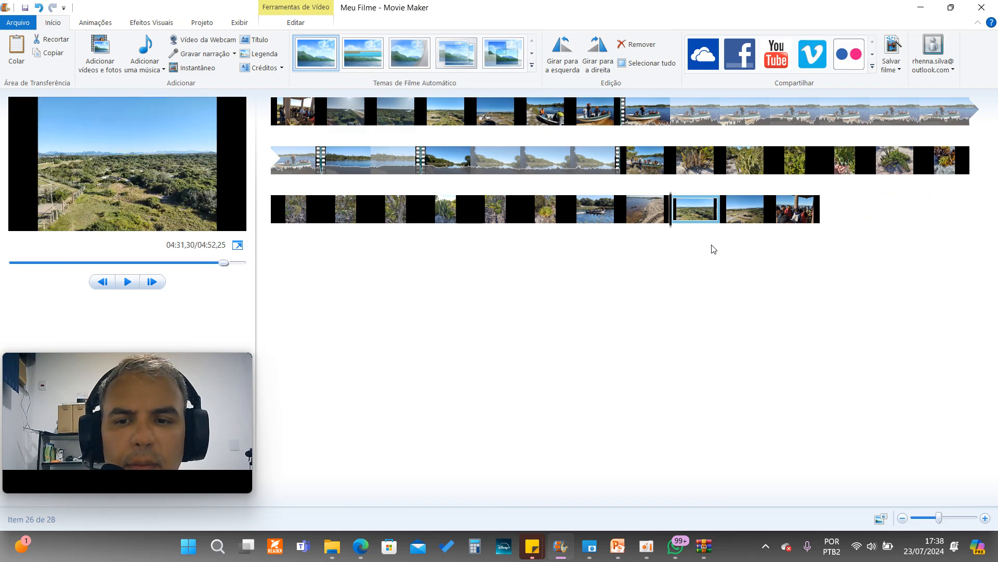
pyautogui.press('Delete')
pyautogui.press('Delete')
pyautogui.press('Delete')
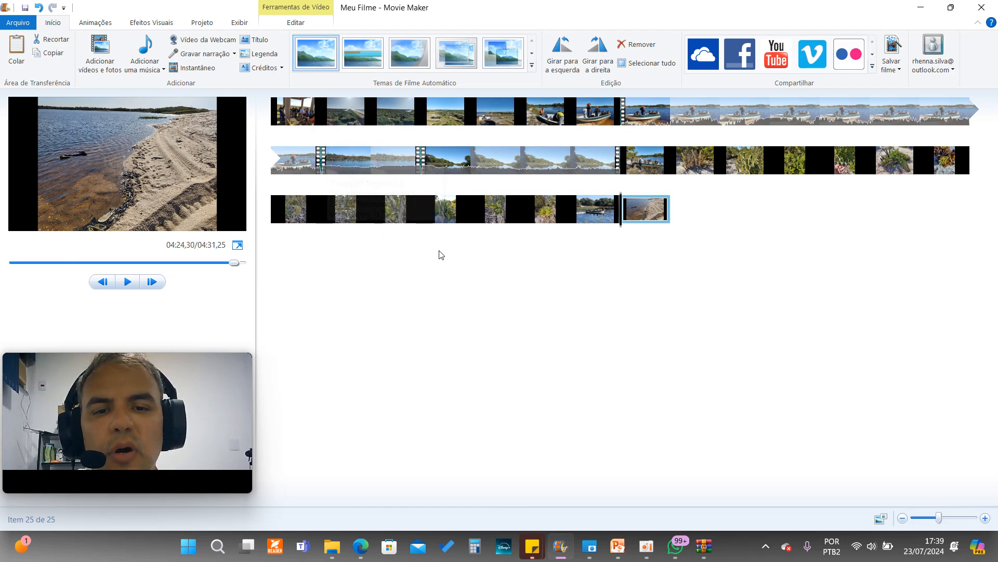
# - Preview the beginning of the short lake clip VID-20240723-WA0017.mp4 in the second row and pause it
pyautogui.click(361, 157)
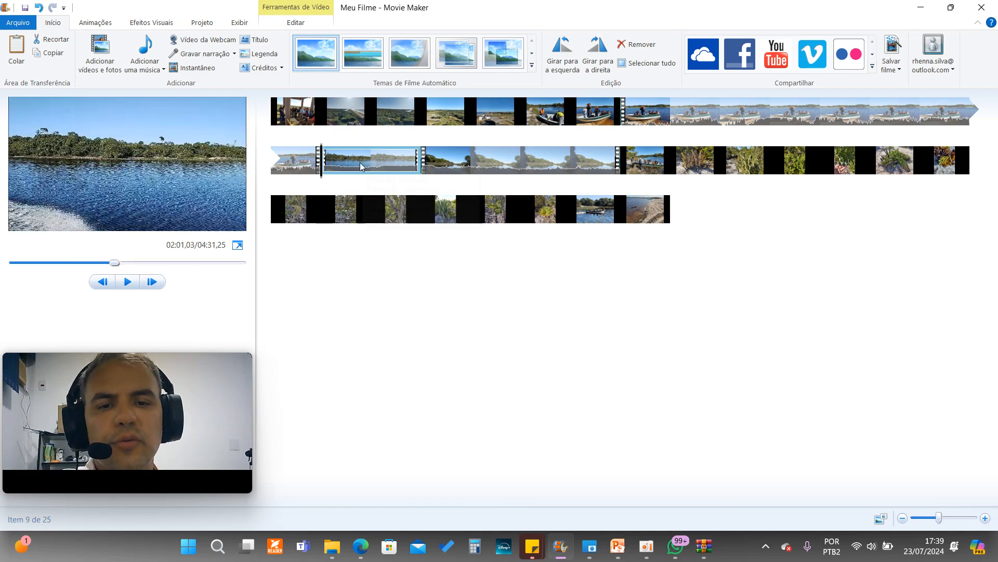
pyautogui.click(128, 284)
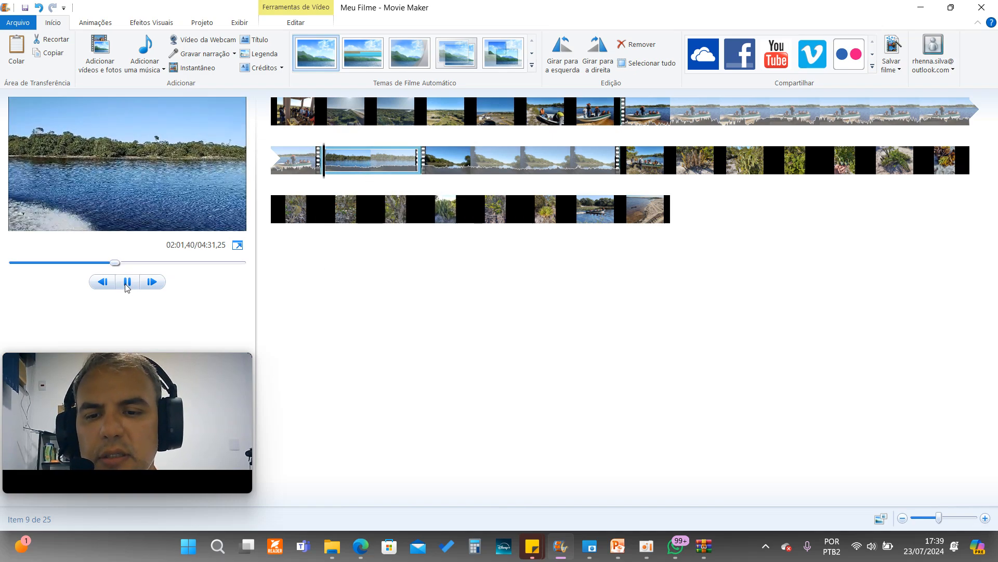
pyautogui.click(127, 283)
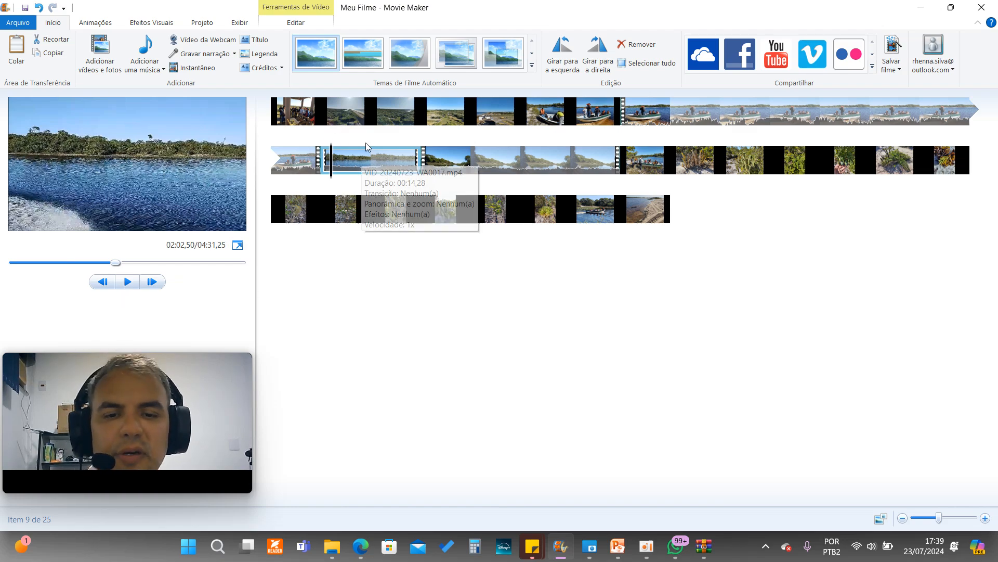
pyautogui.moveTo(373, 155)
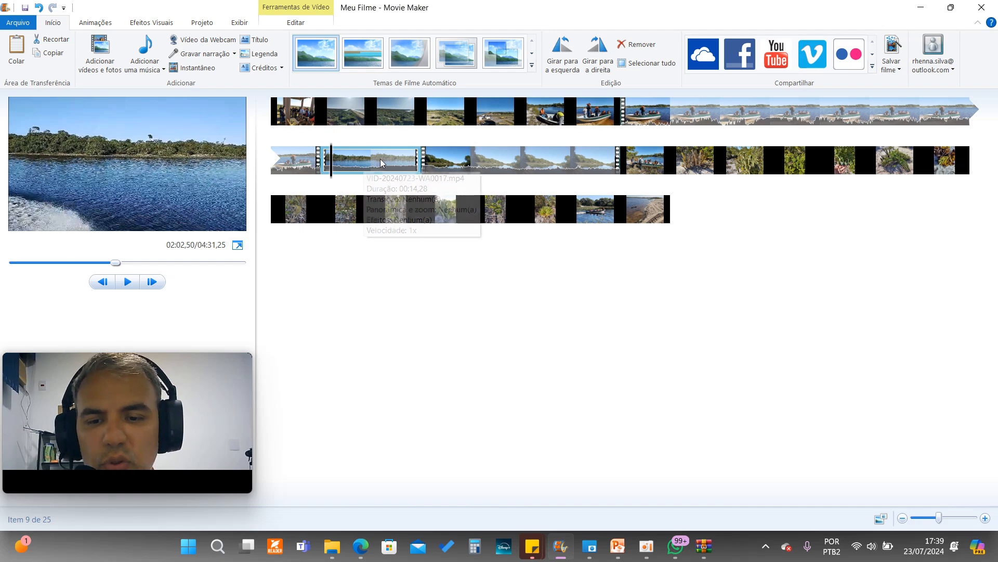
pyautogui.click(290, 25)
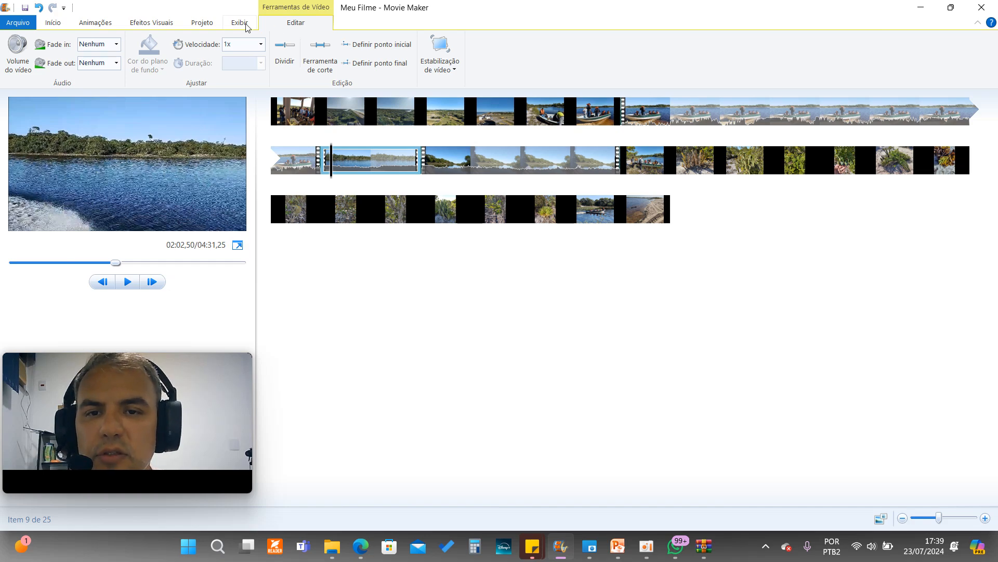
pyautogui.click(245, 25)
pyautogui.click(300, 24)
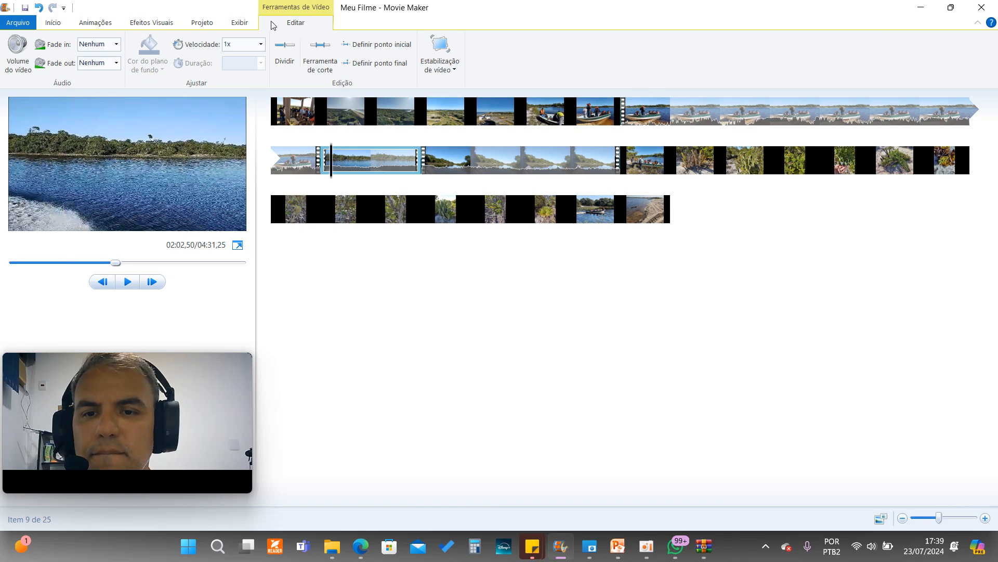
pyautogui.click(242, 24)
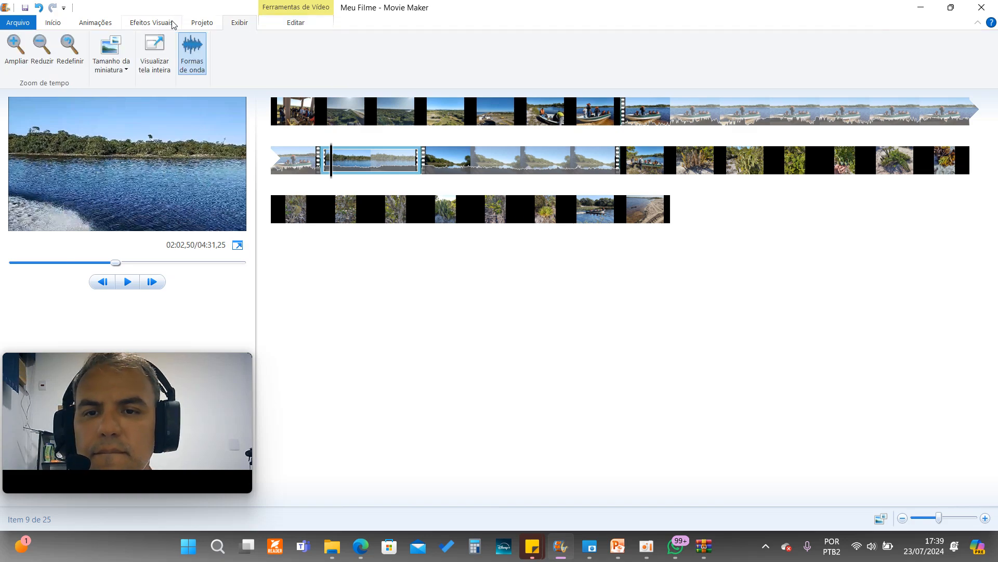
pyautogui.click(136, 25)
pyautogui.click(192, 25)
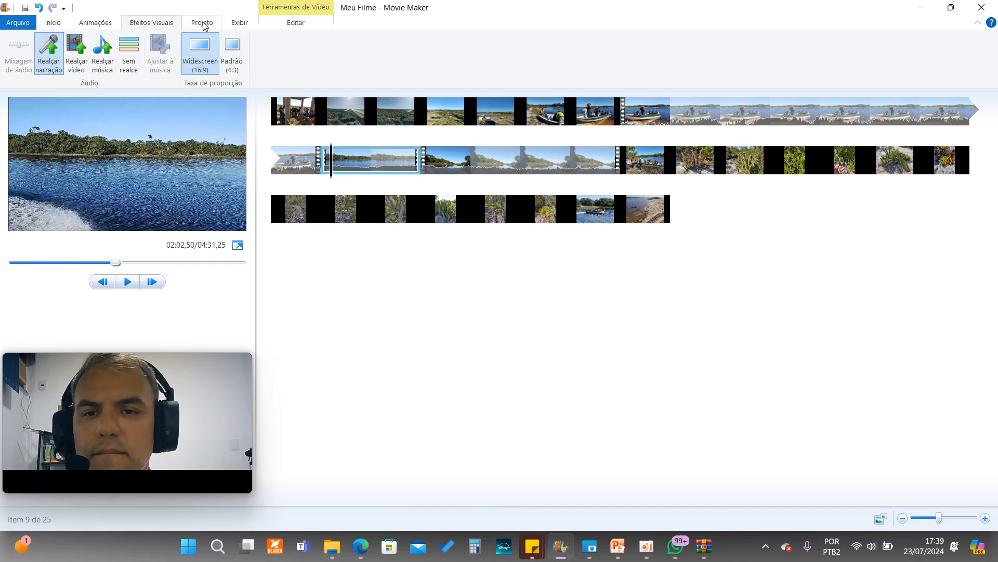
pyautogui.click(133, 24)
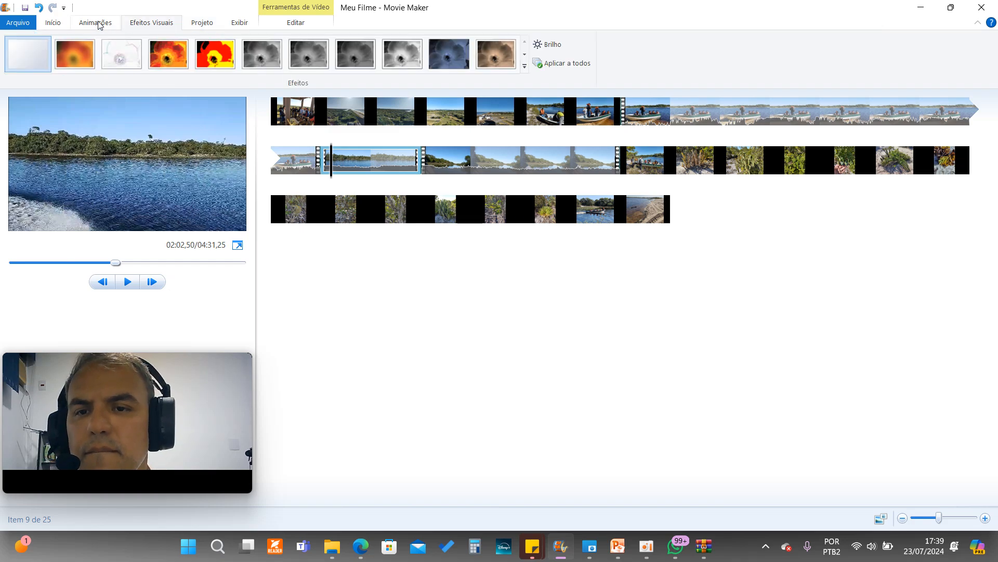
pyautogui.click(97, 22)
pyautogui.click(53, 22)
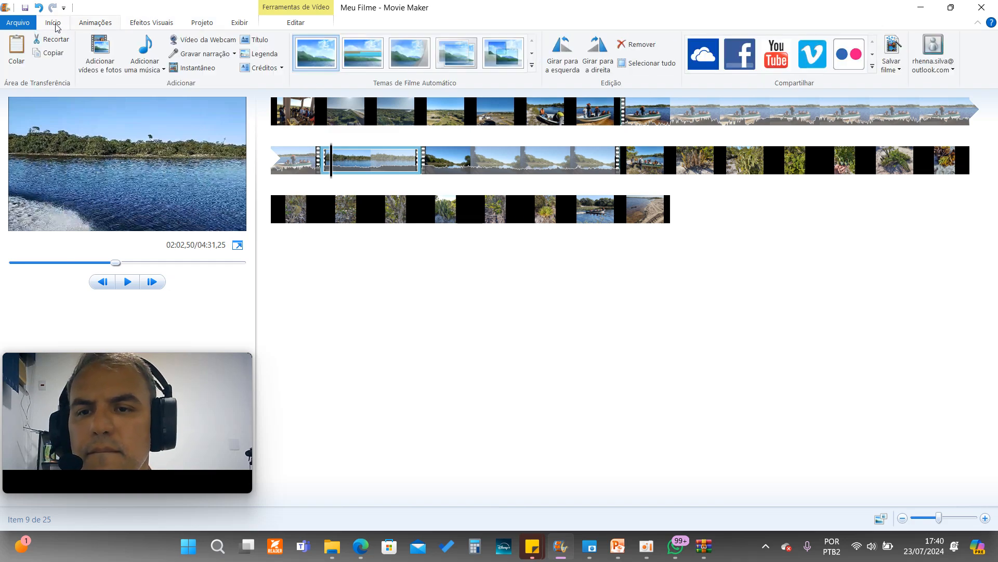
# - Lower the short lake clip's video volume to near the minimum and return the playhead to the start of the clip
pyautogui.click(284, 24)
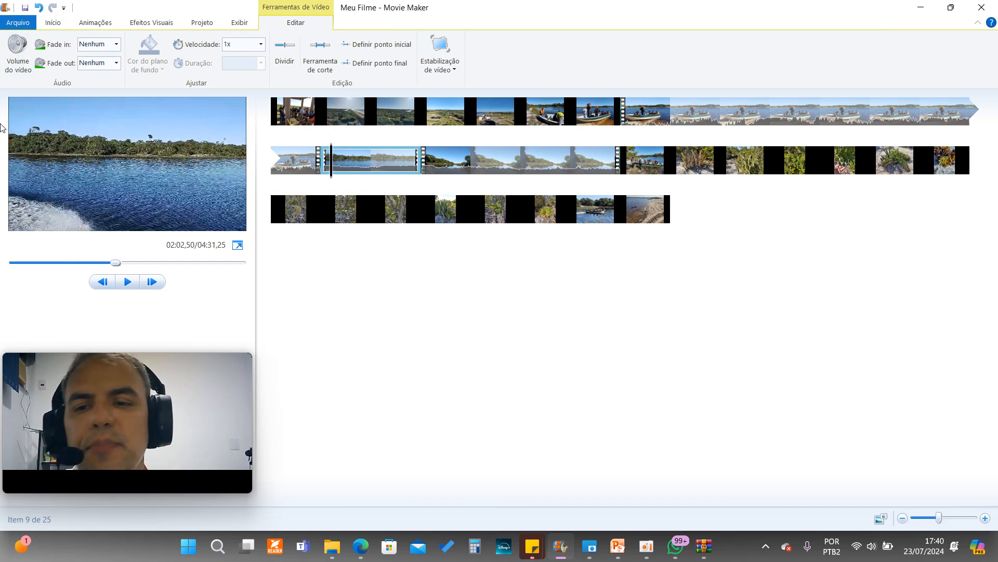
pyautogui.click(17, 67)
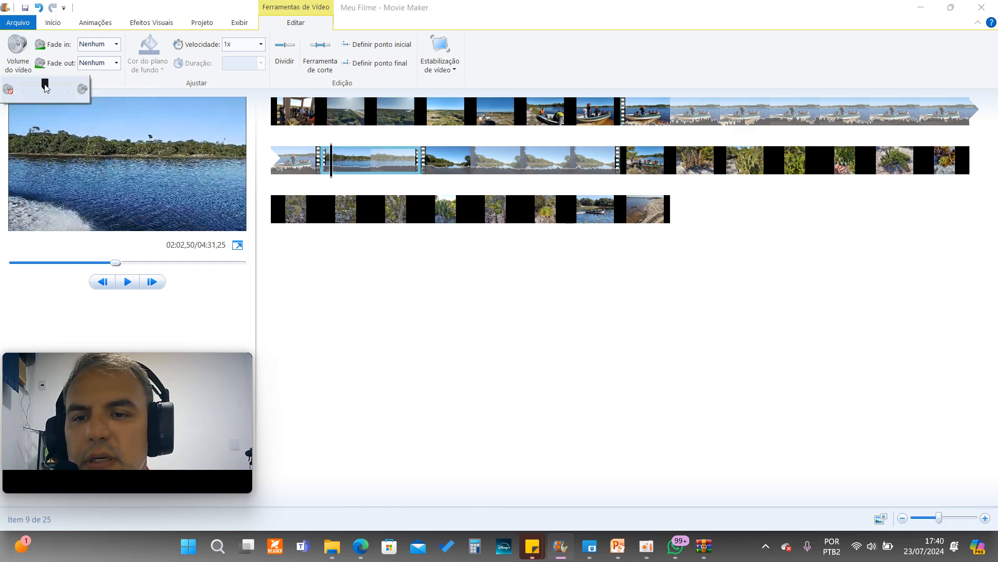
pyautogui.moveTo(45, 86); pyautogui.dragTo(27, 83)
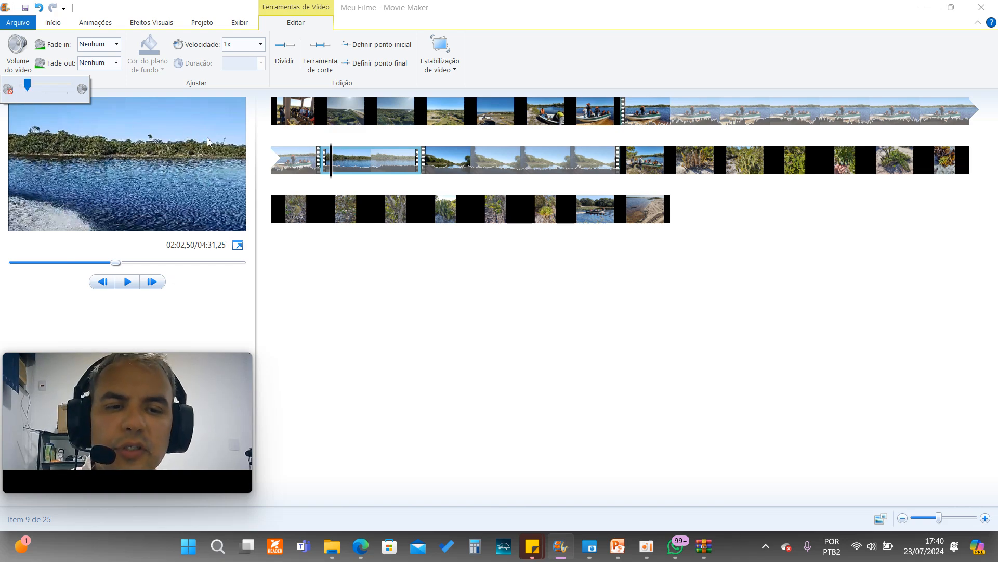
pyautogui.click(348, 283)
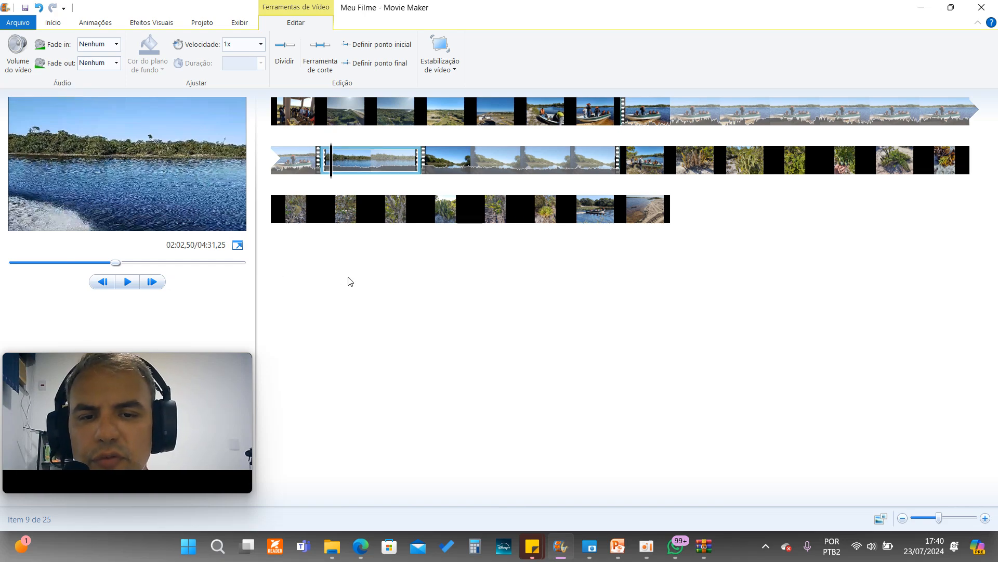
pyautogui.click(327, 169)
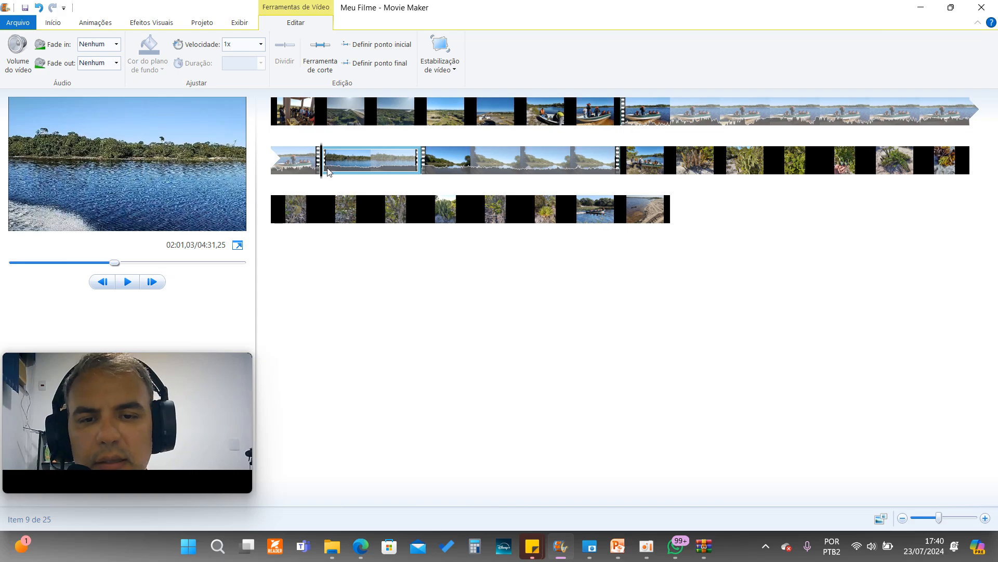
# - Play the short lake clip, recheck that its video volume is near the minimum, and replay it until the river clip starts
pyautogui.click(128, 282)
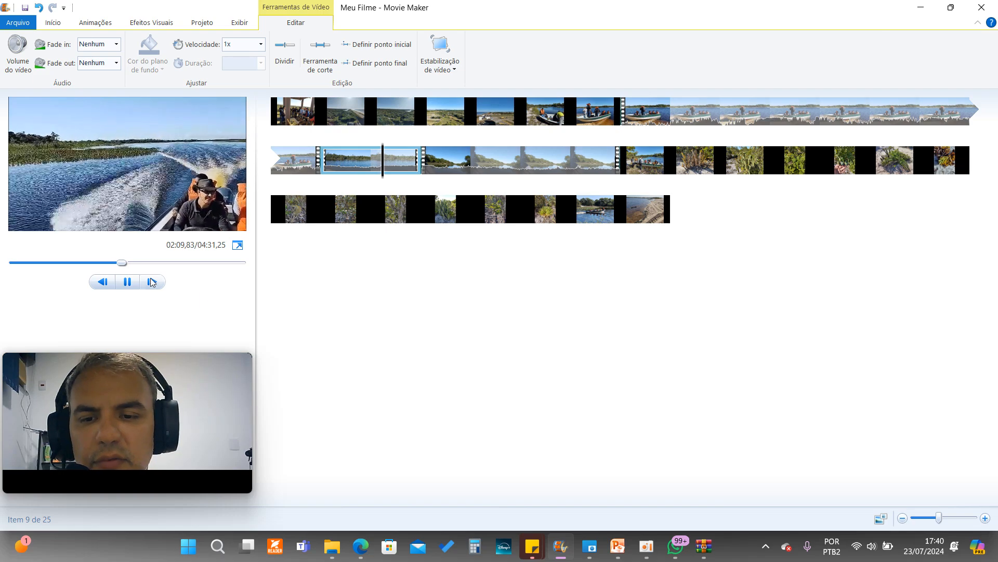
pyautogui.click(357, 161)
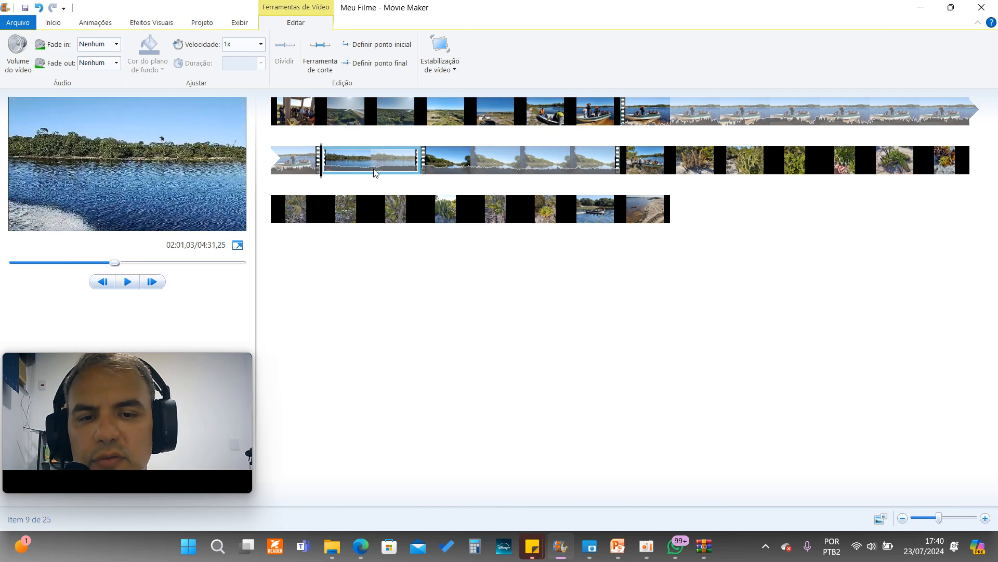
pyautogui.click(14, 66)
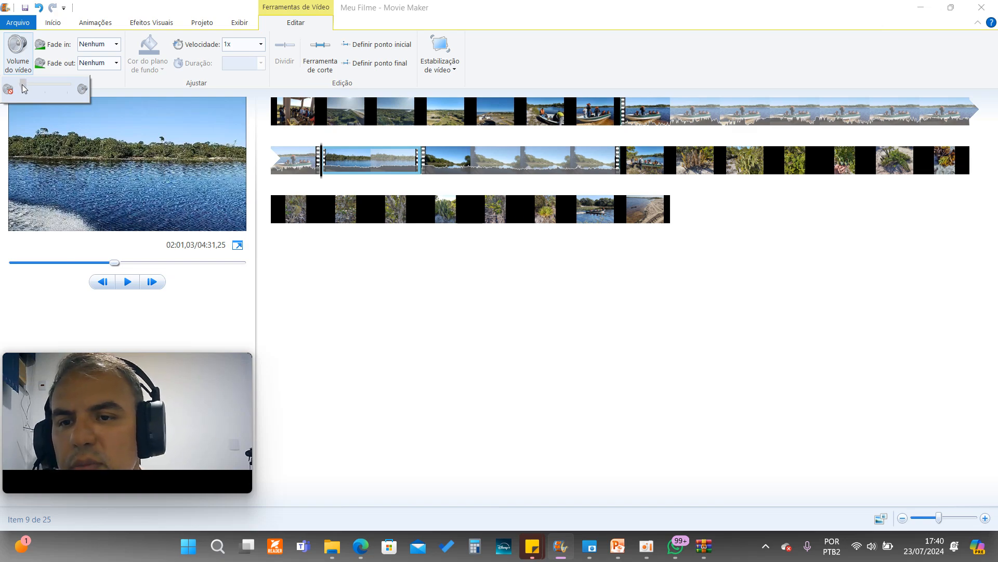
pyautogui.click(23, 85)
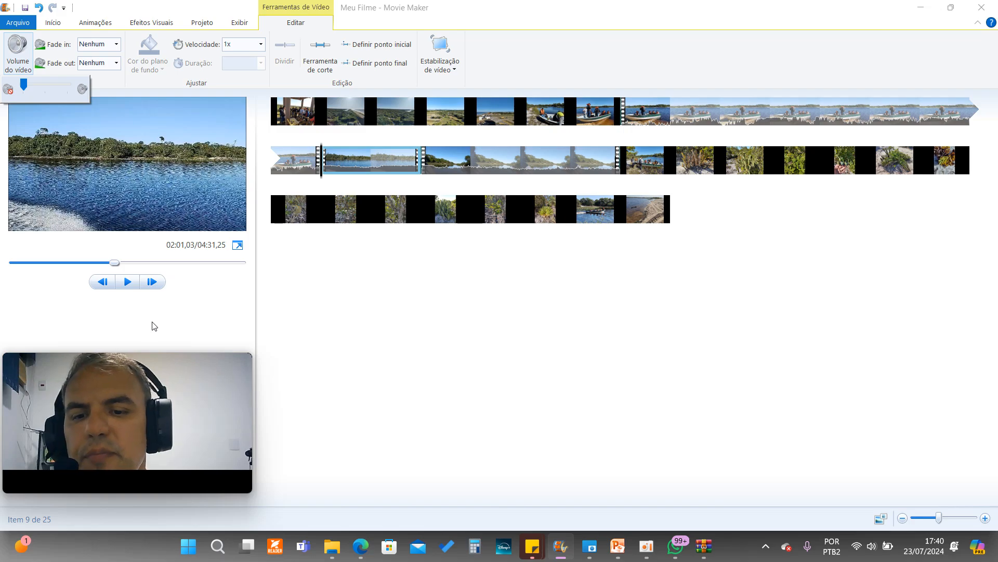
pyautogui.click(155, 326)
pyautogui.click(130, 282)
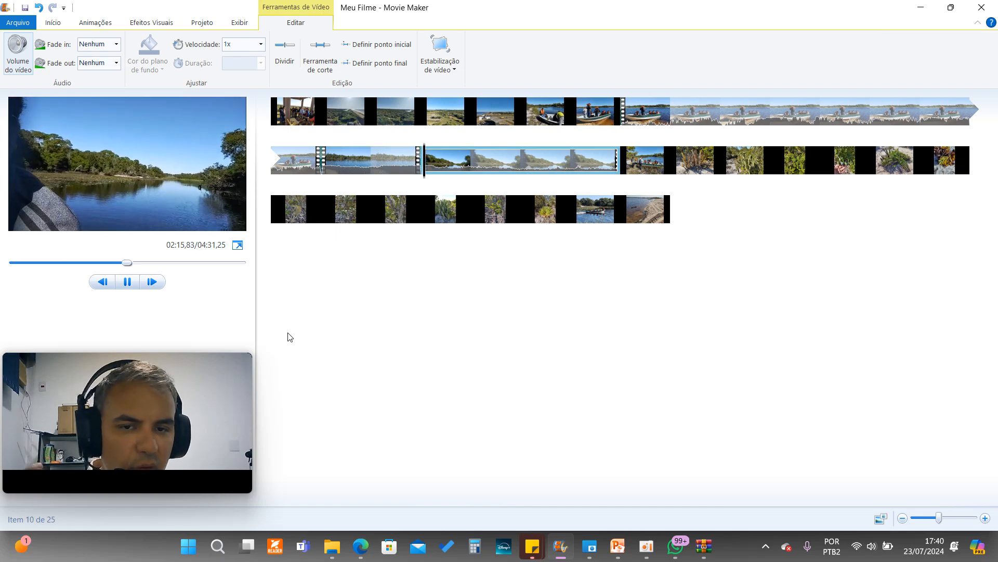
pyautogui.click(128, 283)
# - Lower the river clip's video volume to near the minimum, starting from its beginning, and preview part of the clip
pyautogui.click(471, 158)
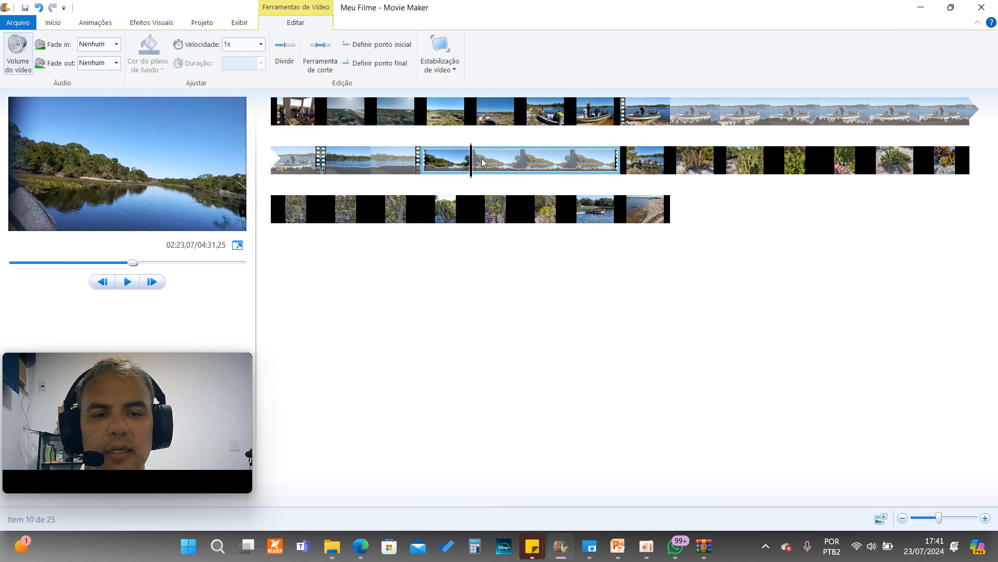
pyautogui.click(527, 163)
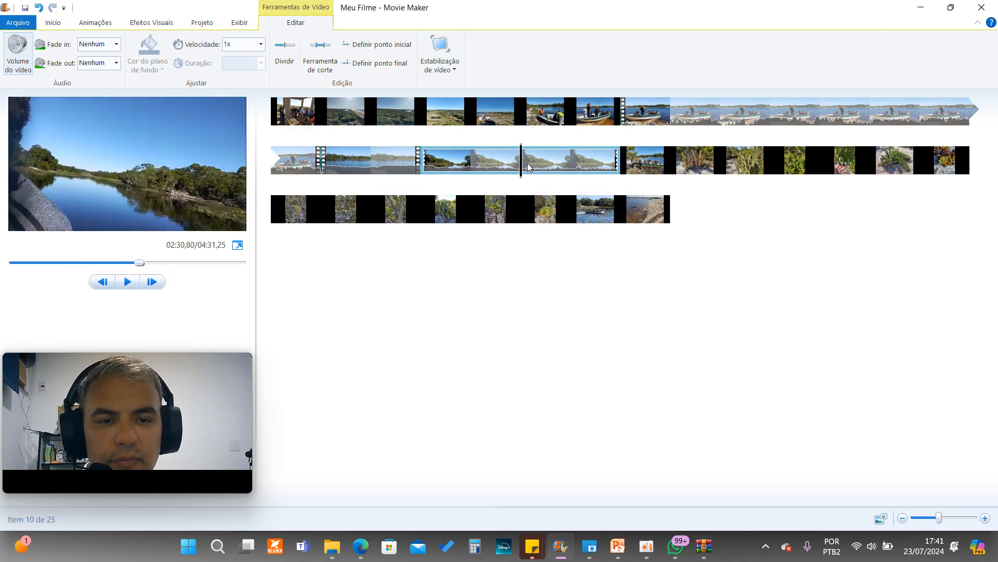
pyautogui.click(422, 165)
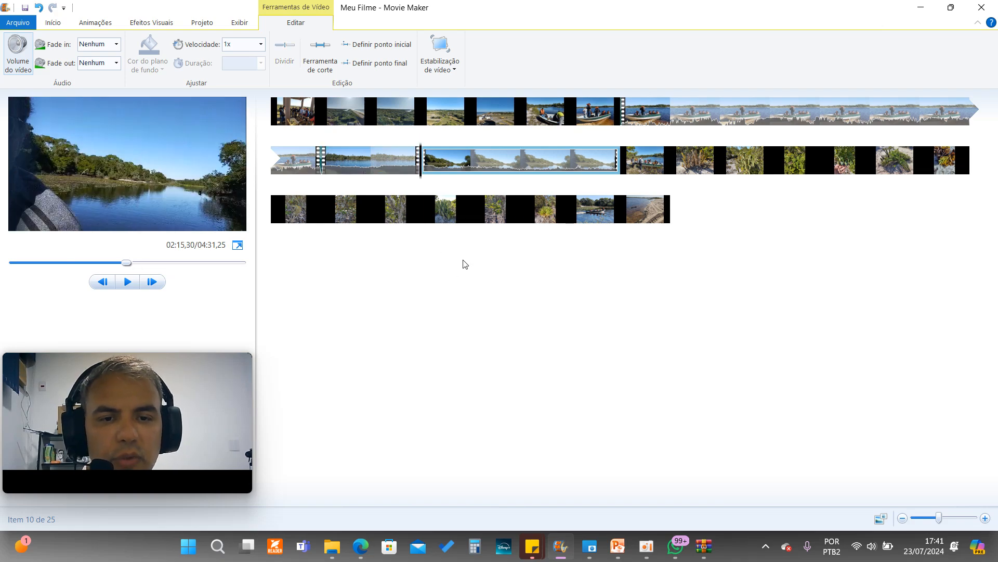
pyautogui.click(24, 70)
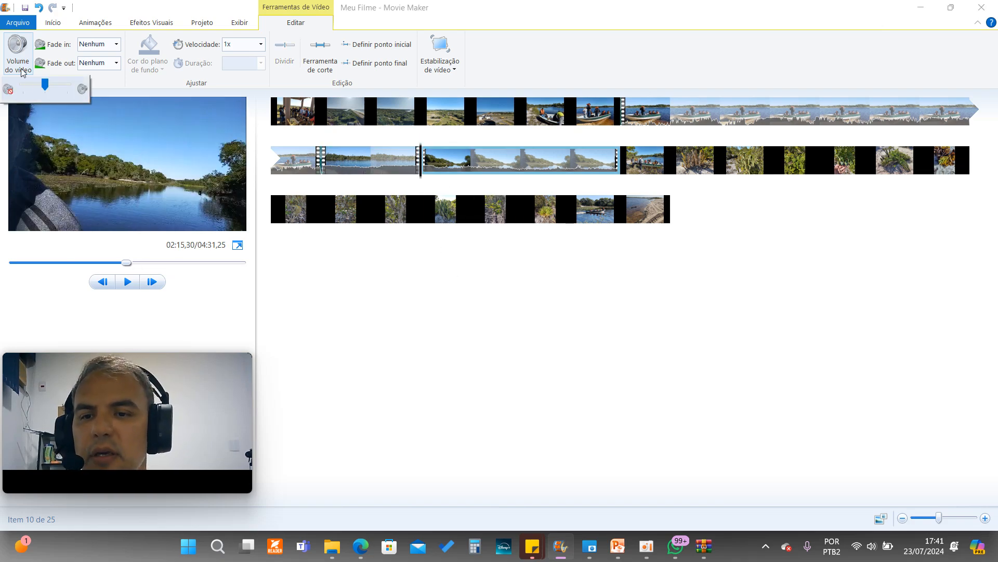
pyautogui.moveTo(42, 84); pyautogui.dragTo(25, 84)
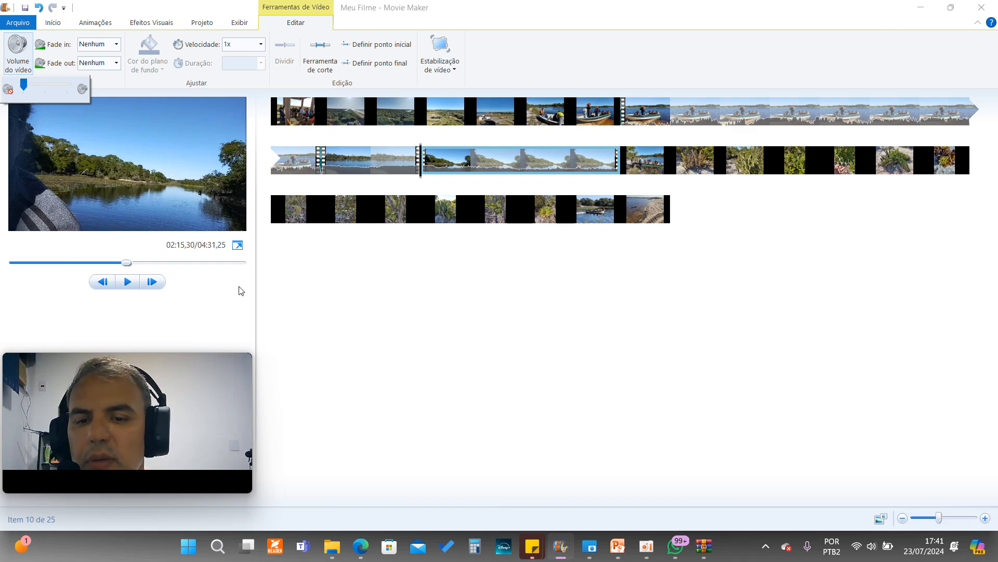
pyautogui.click(209, 304)
pyautogui.click(128, 282)
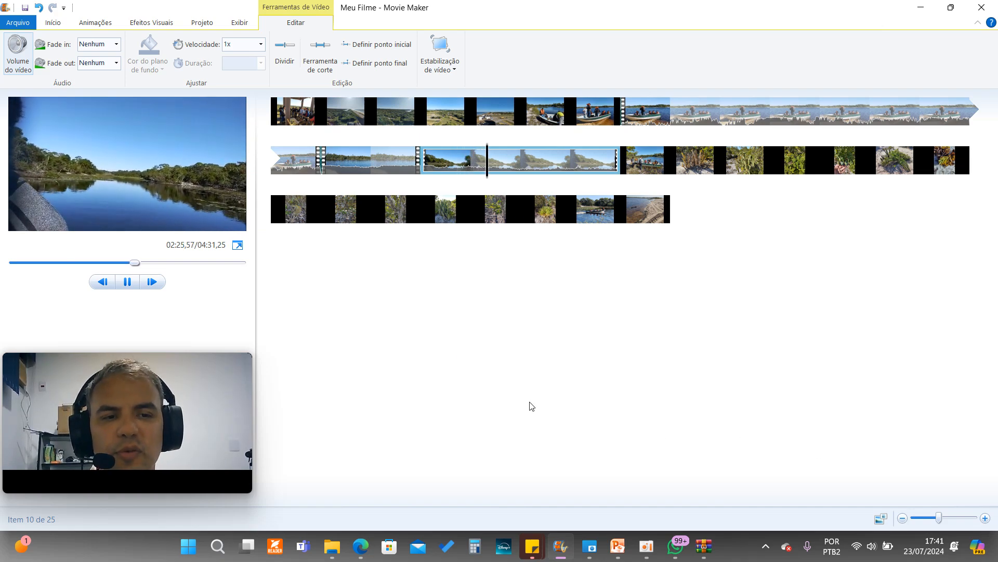
pyautogui.click(127, 286)
# - Preview the opening seconds of the long boat clip and pause the playback
pyautogui.click(678, 113)
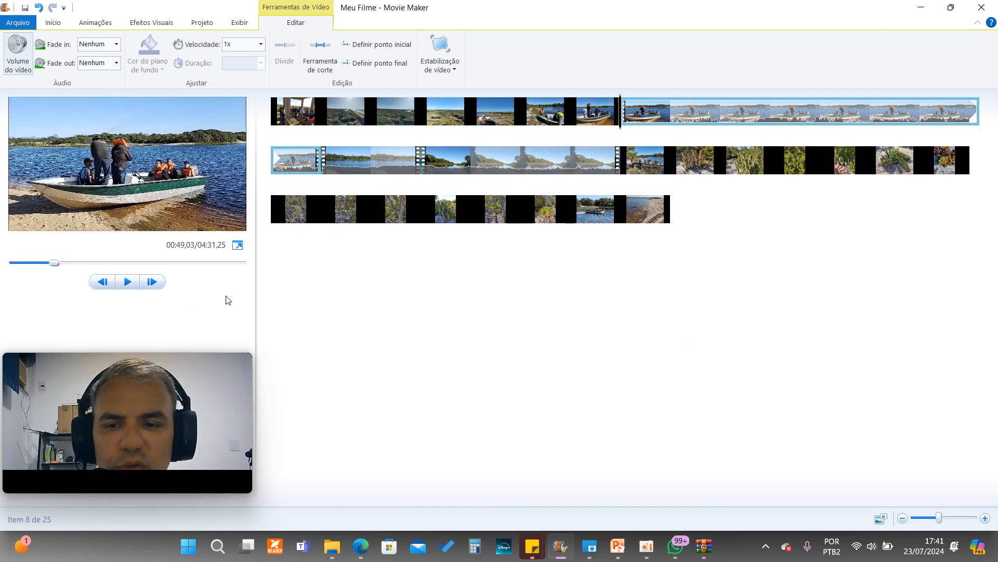
pyautogui.click(128, 281)
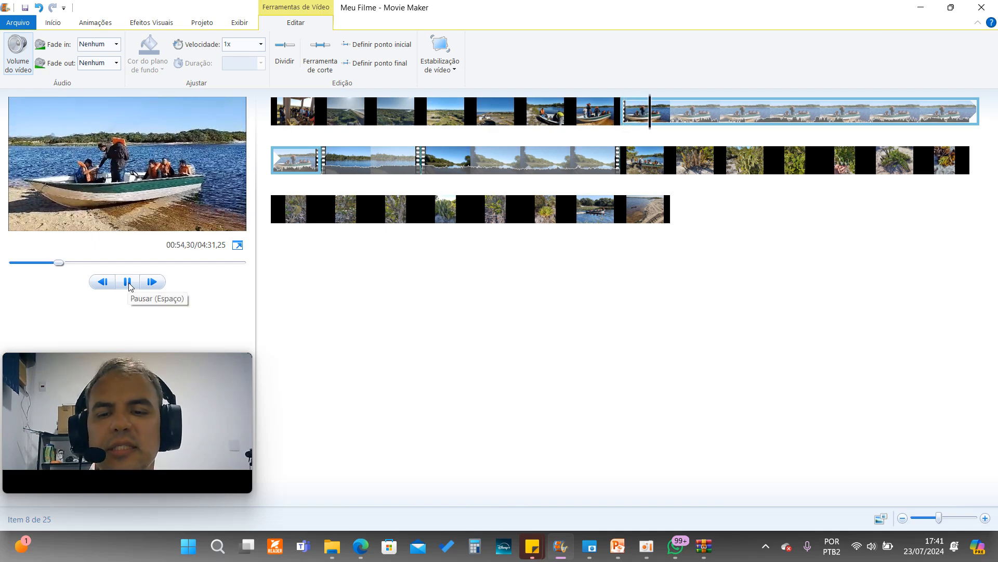
pyautogui.click(130, 282)
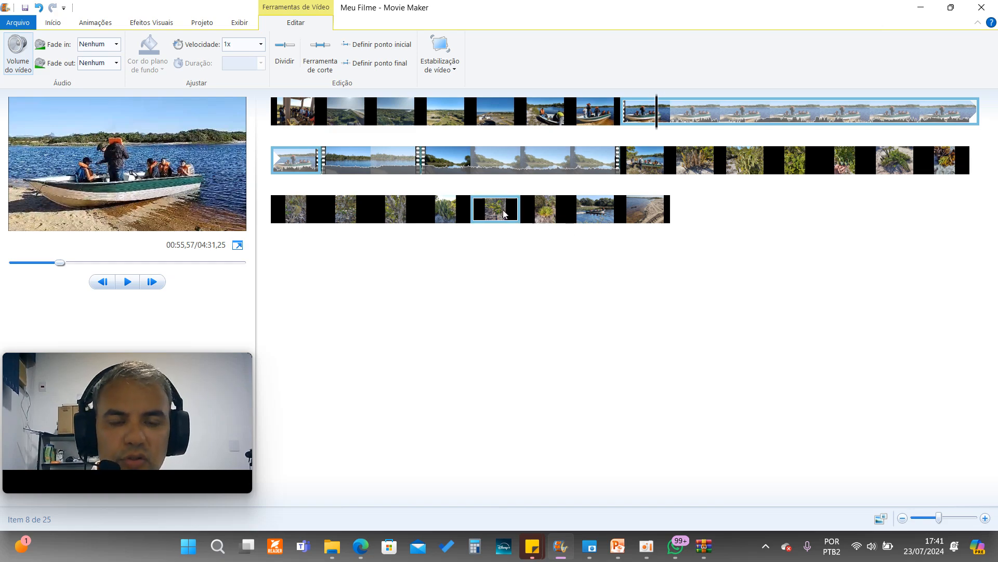
# - Apply the pinwheel transition, the last one in the Padrões e Formas group, to the start of the long boat clip
pyautogui.click(706, 113)
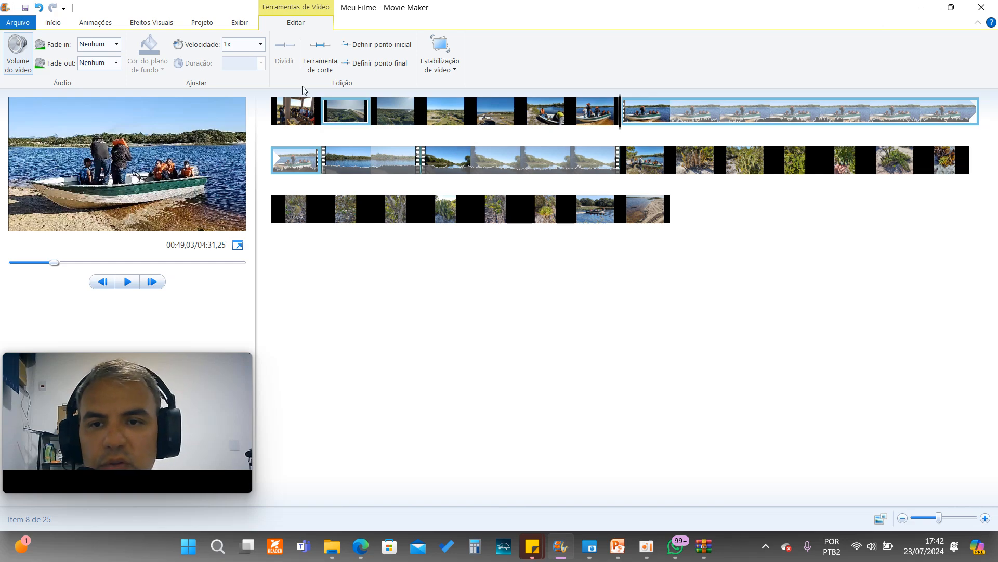
pyautogui.click(95, 23)
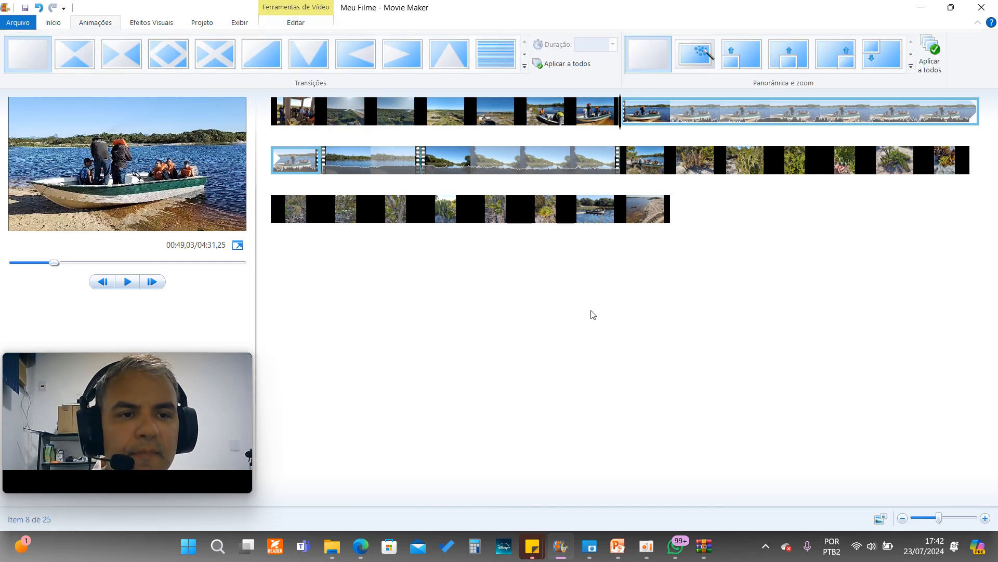
pyautogui.click(197, 57)
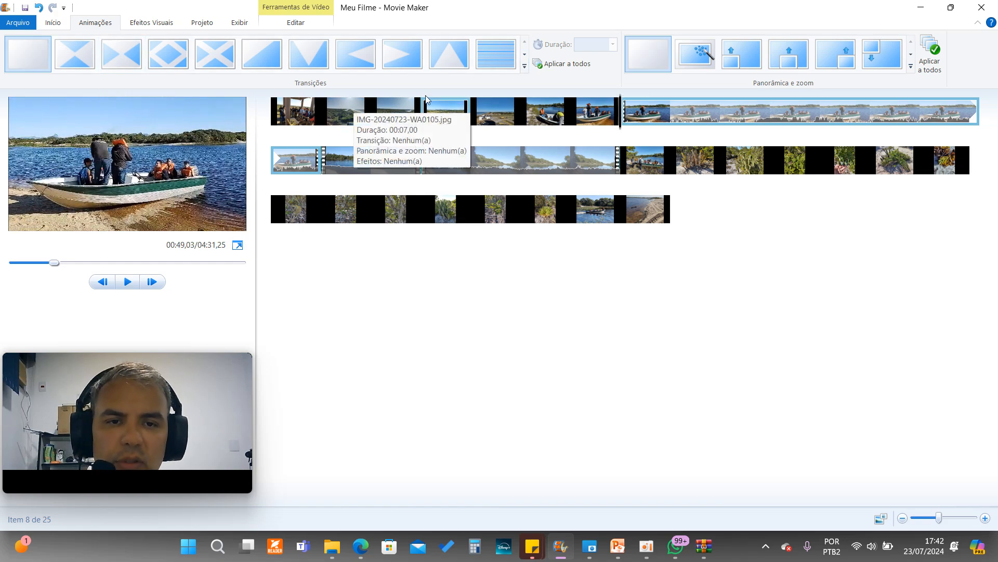
pyautogui.click(524, 66)
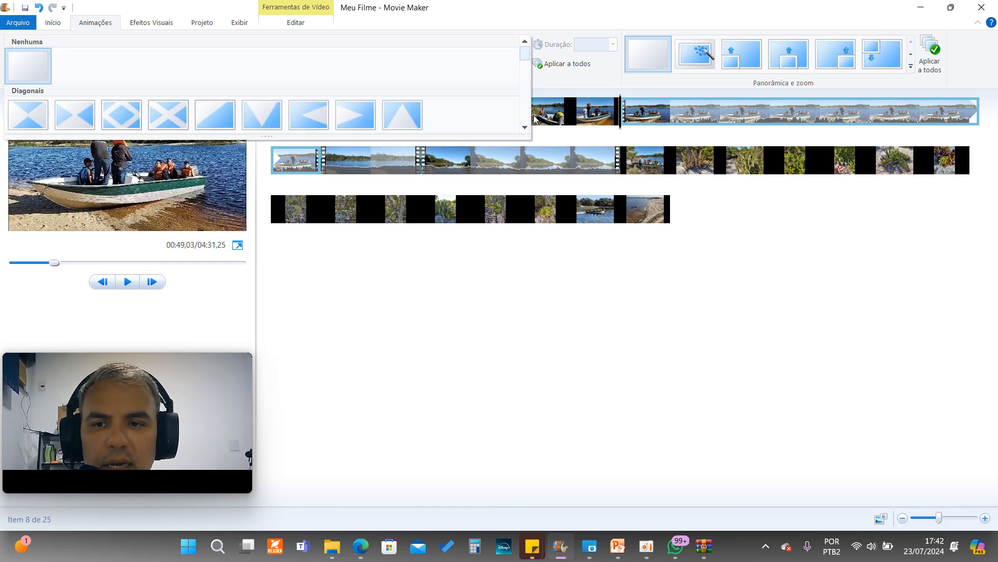
pyautogui.scroll(-5, 498, 95)
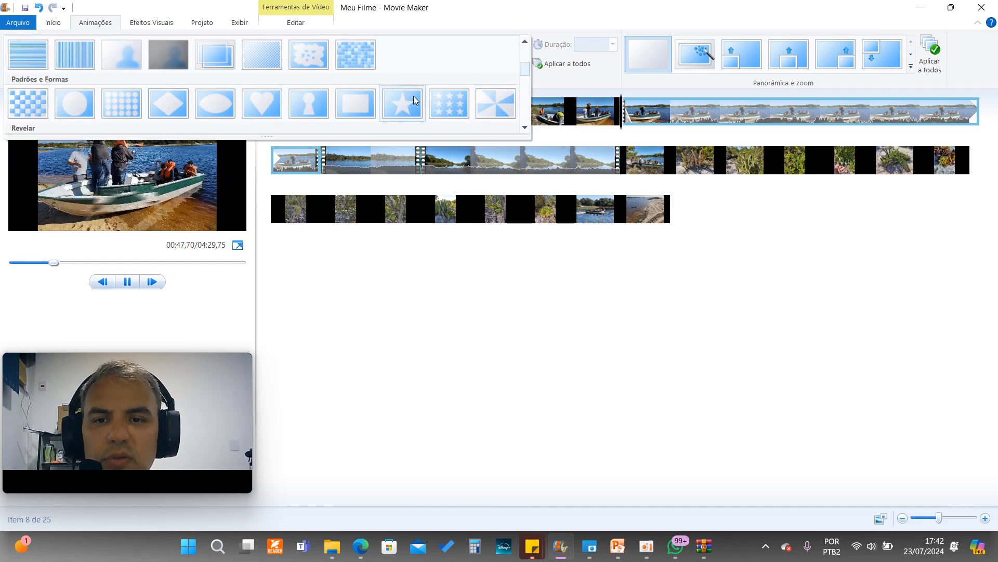
pyautogui.scroll(-2, 411, 91)
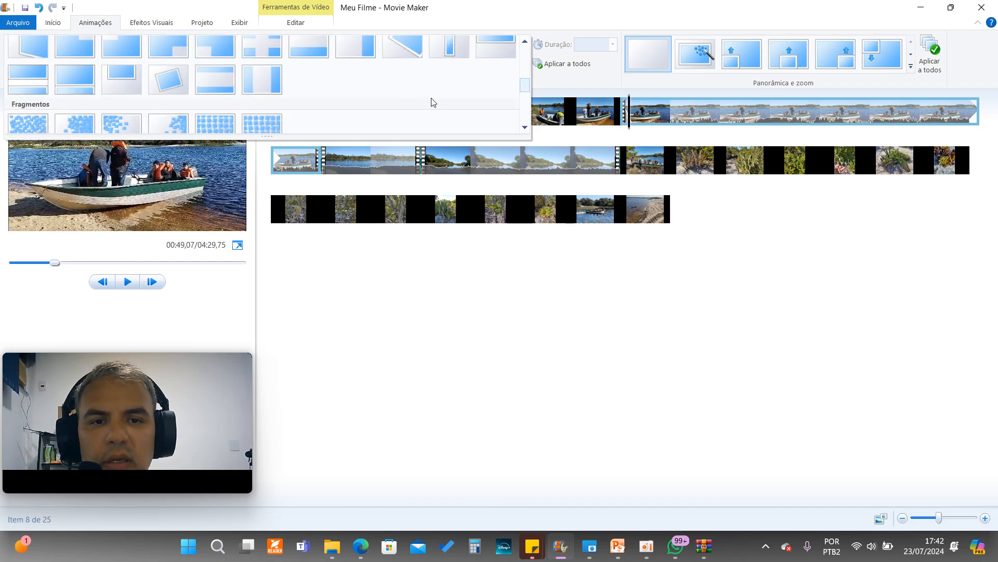
pyautogui.moveTo(524, 88); pyautogui.dragTo(524, 125)
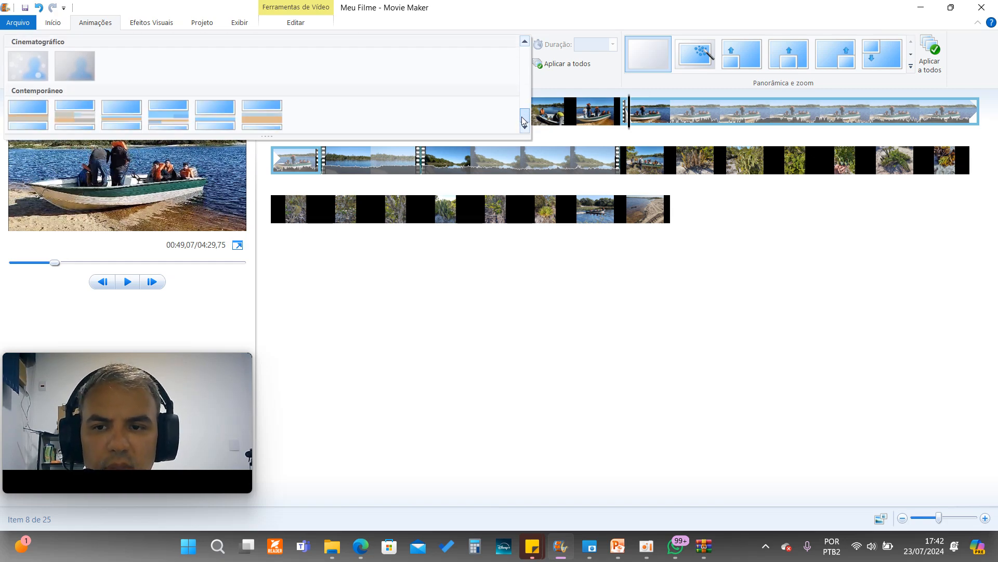
pyautogui.moveTo(524, 121); pyautogui.dragTo(525, 78)
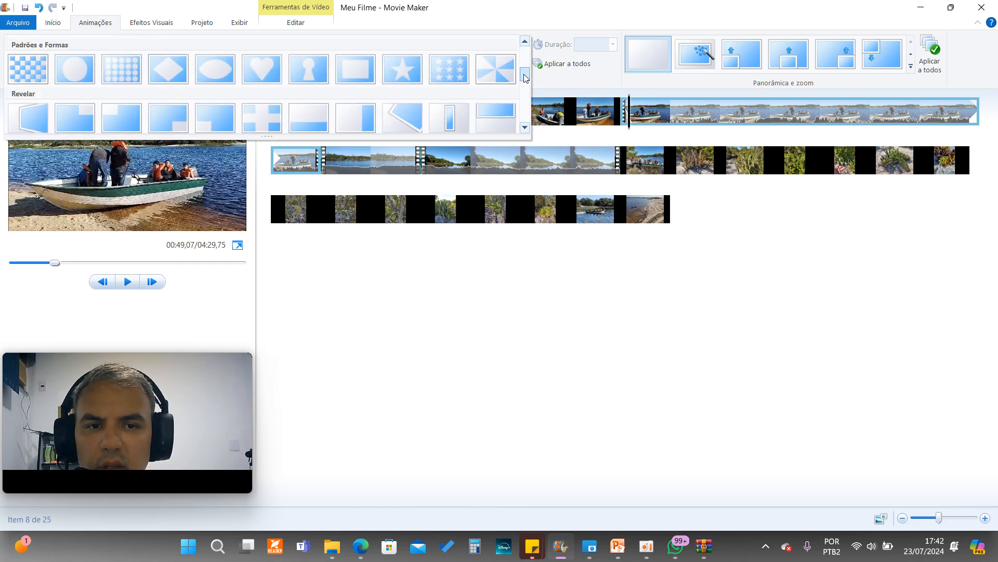
pyautogui.click(491, 72)
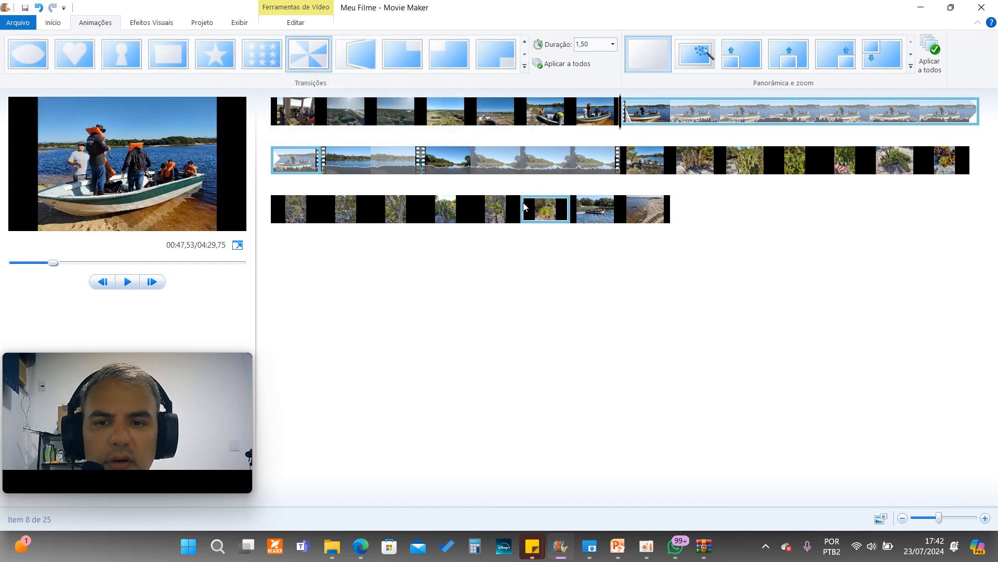
# - Preview the pinwheel transition in full screen, starting from the boat photo before the long clip, then exit full screen and pause
pyautogui.click(595, 123)
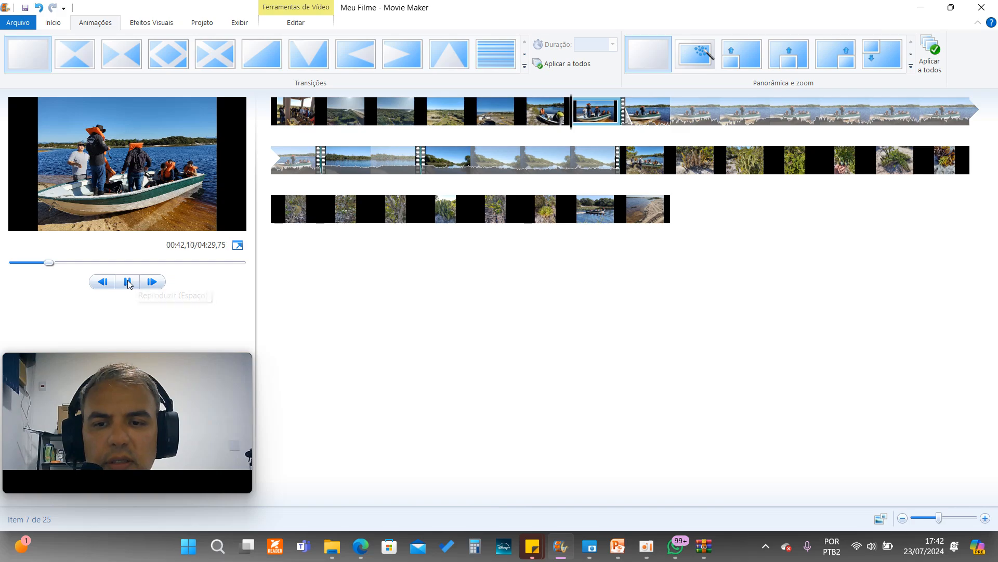
pyautogui.click(237, 245)
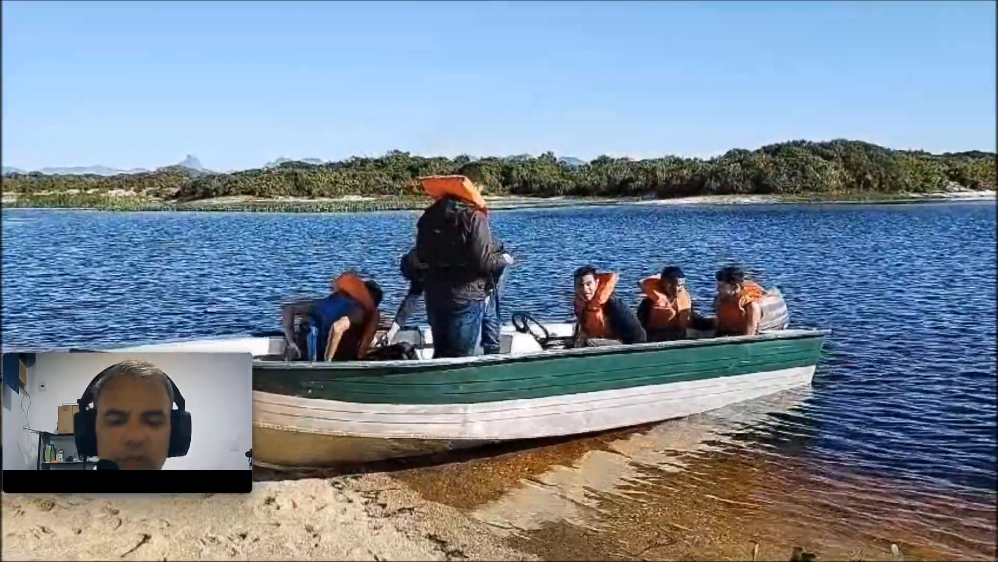
pyautogui.press('Escape')
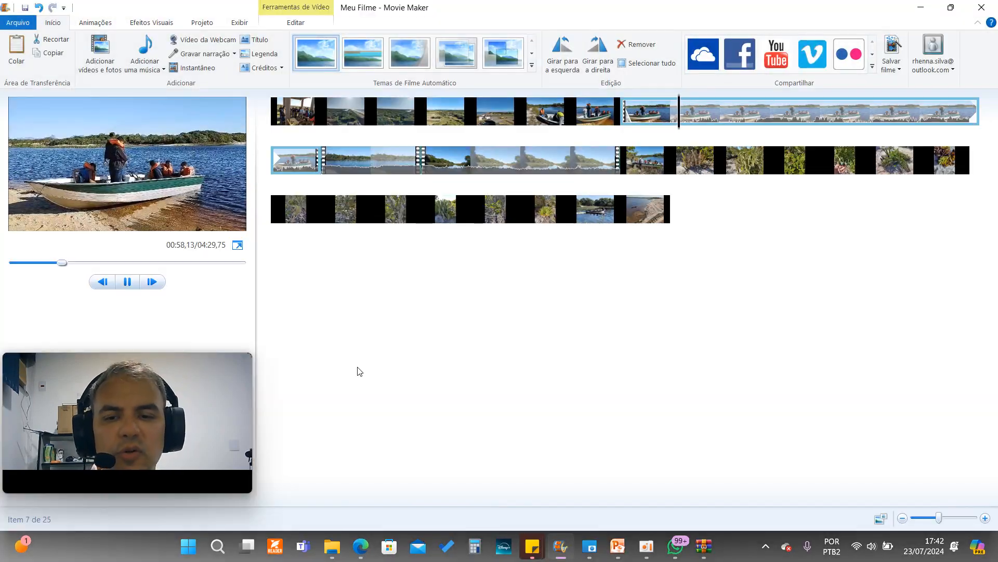
pyautogui.click(125, 284)
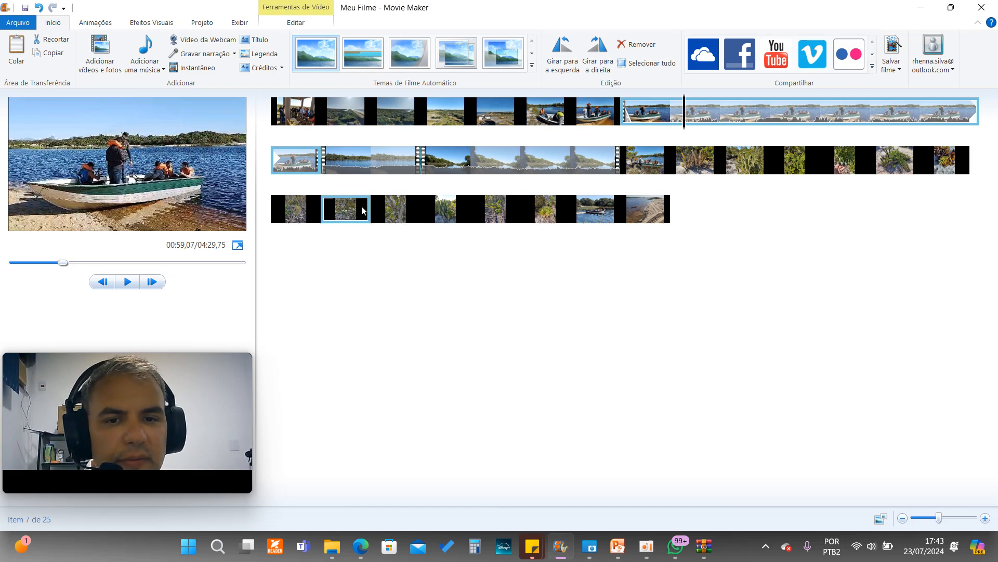
# - Apply the first transition in the Revelar group to the start of the short lake clip
pyautogui.click(347, 165)
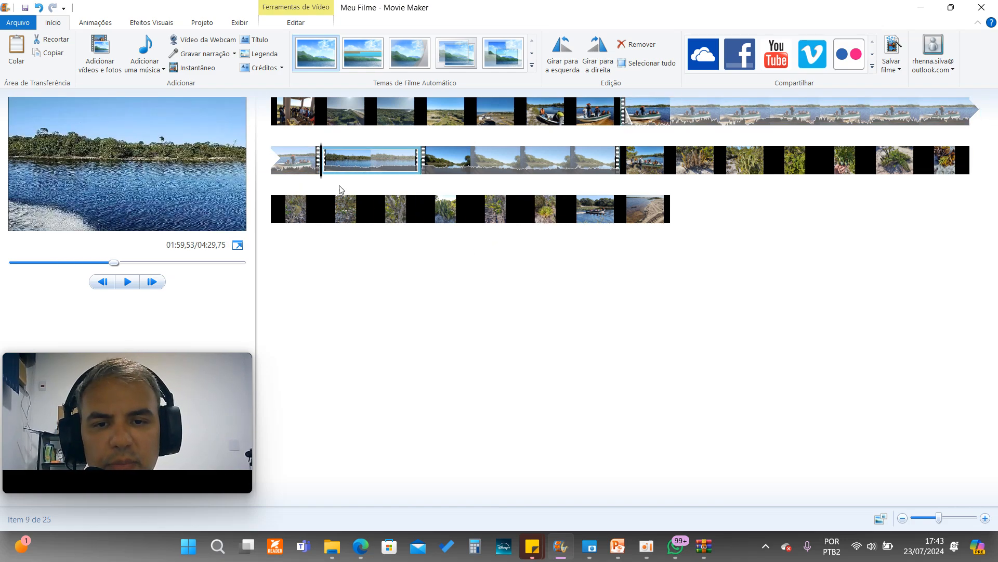
pyautogui.click(102, 23)
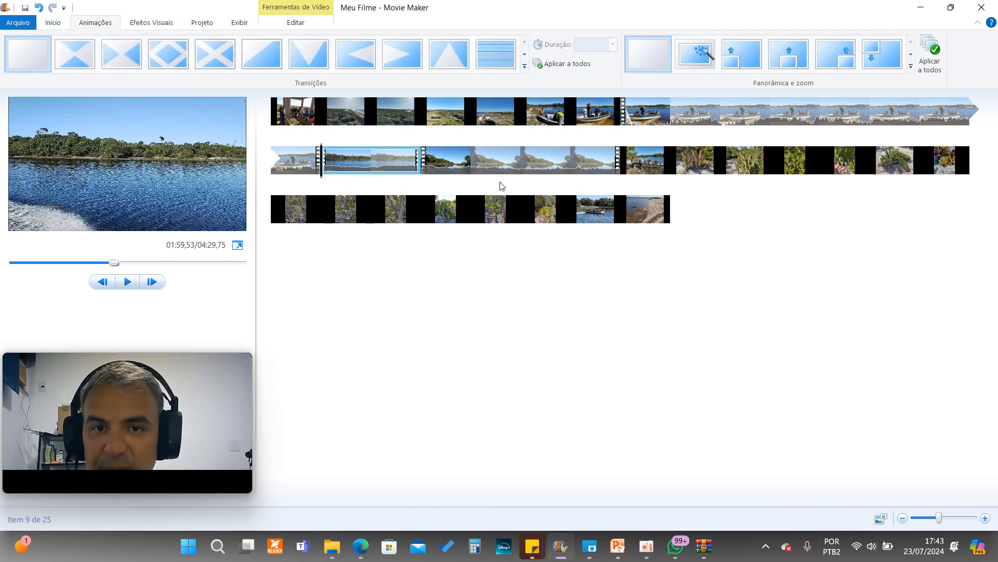
pyautogui.click(524, 66)
pyautogui.scroll(-5, 479, 88)
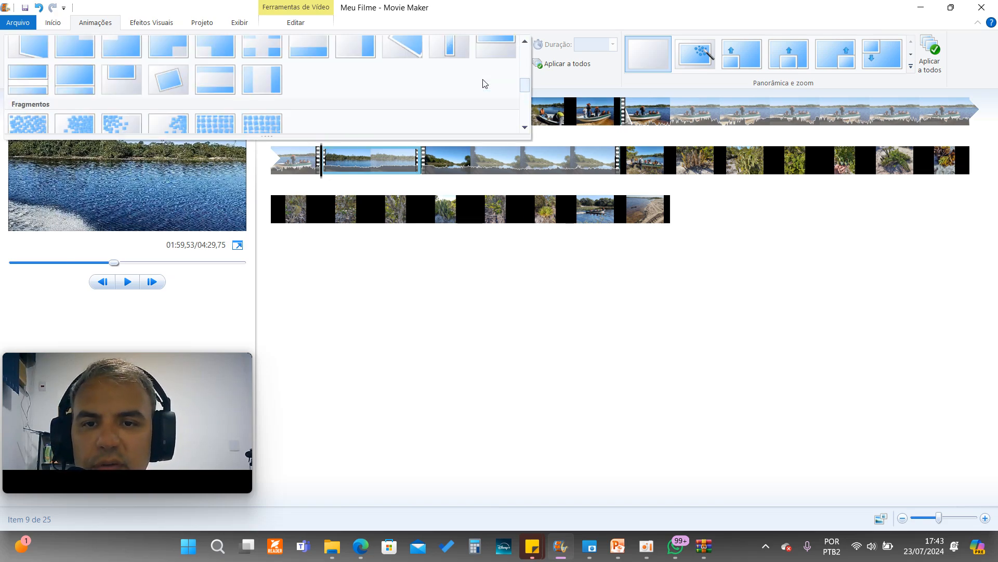
pyautogui.scroll(2, 484, 91)
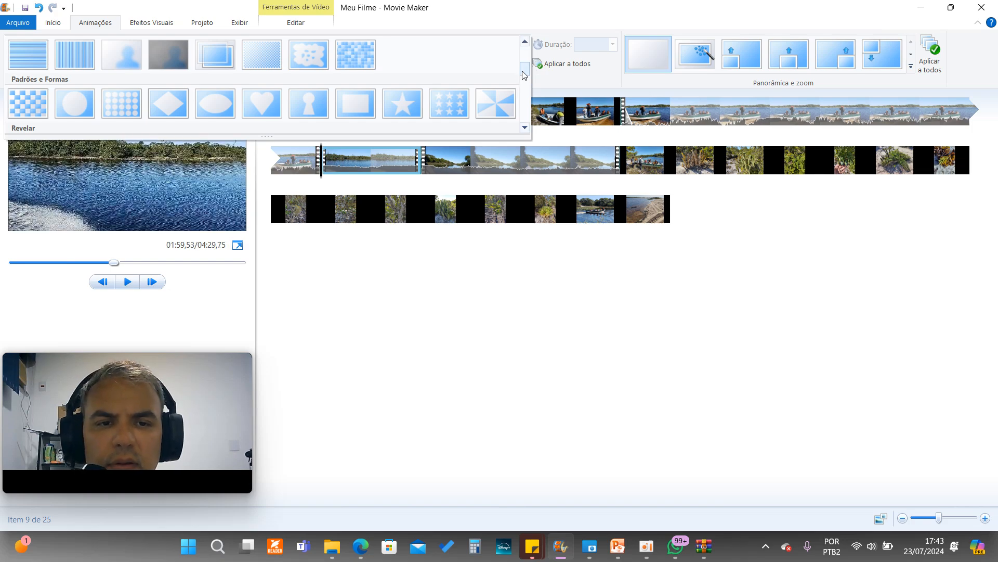
pyautogui.moveTo(523, 72); pyautogui.dragTo(525, 78)
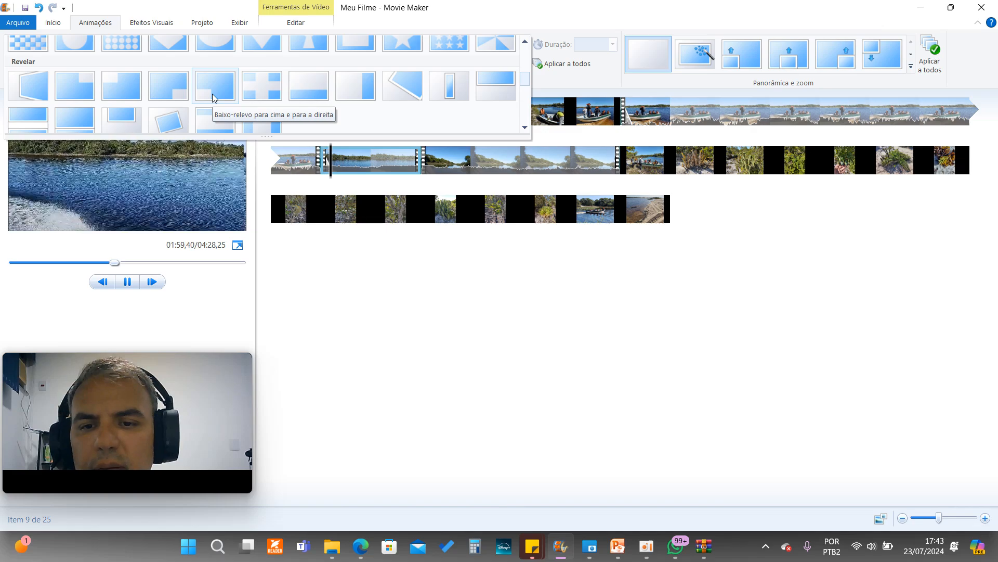
pyautogui.click(29, 99)
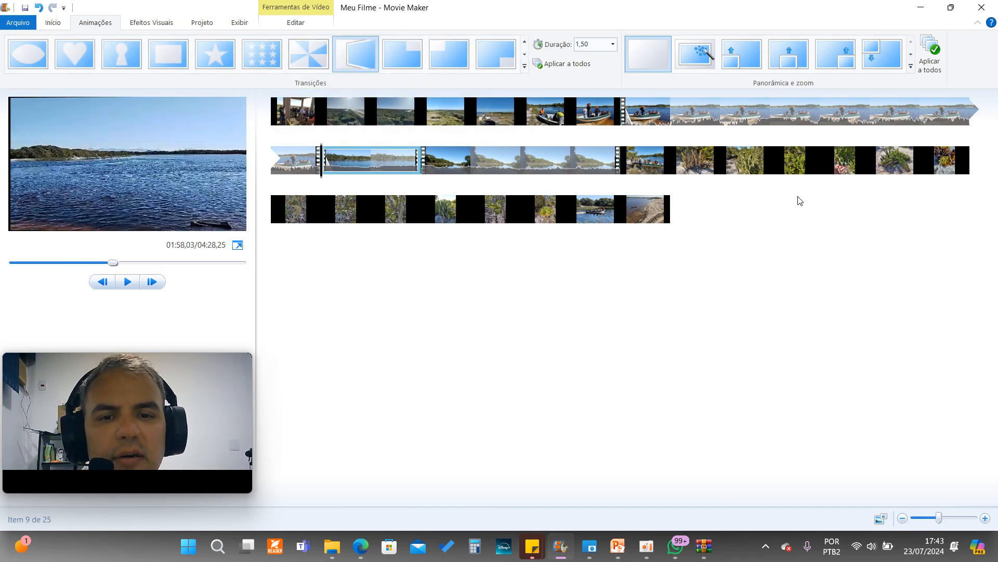
# - Preview the transition from the long boat clip into the short lake clip in full screen, then exit full screen and pause
pyautogui.click(310, 166)
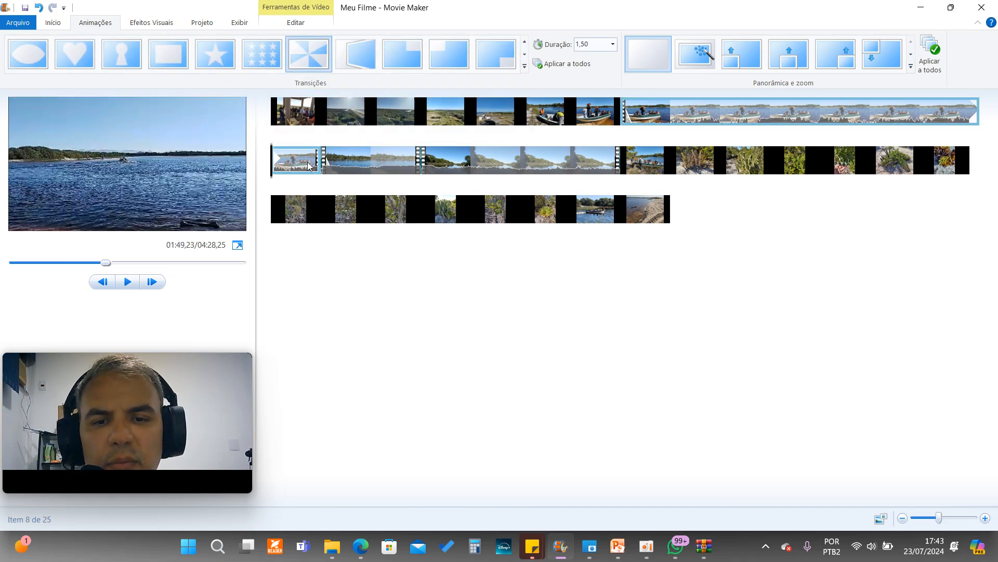
pyautogui.click(127, 281)
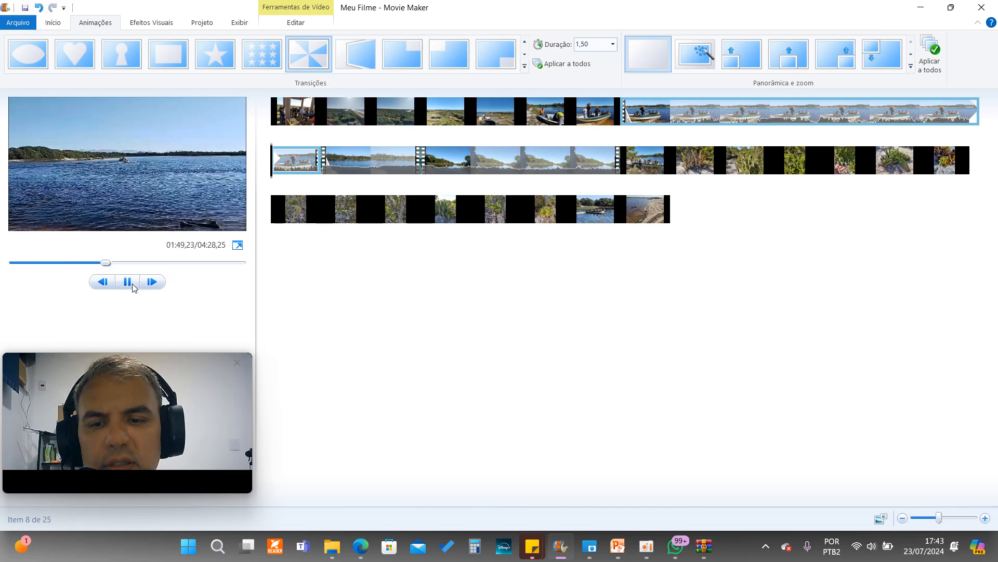
pyautogui.click(236, 245)
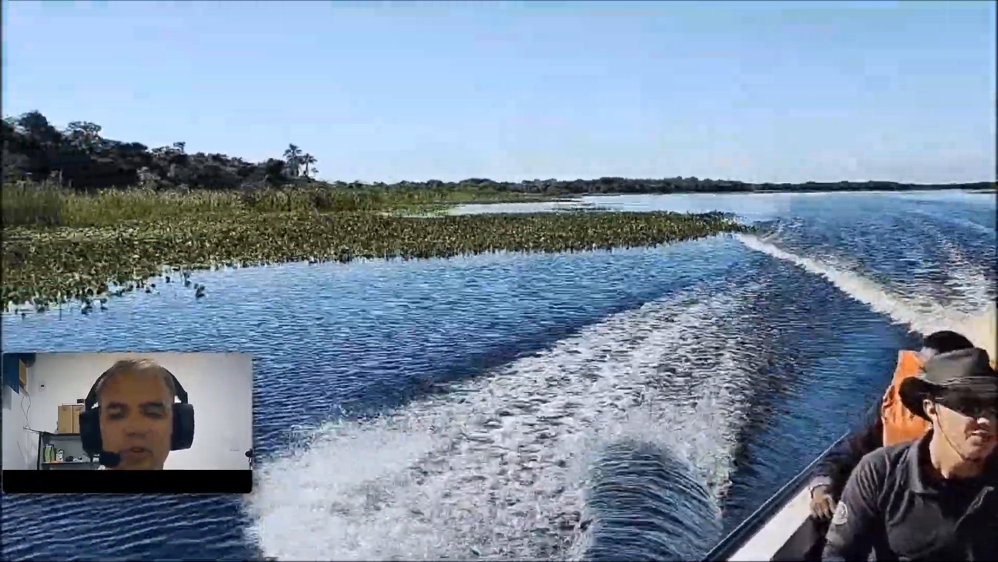
pyautogui.press('Escape')
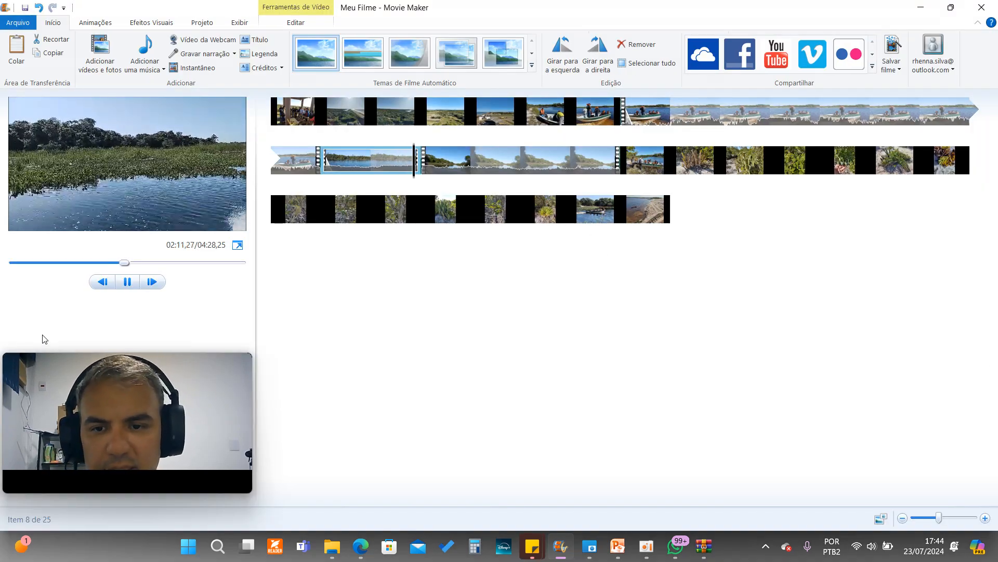
pyautogui.click(130, 285)
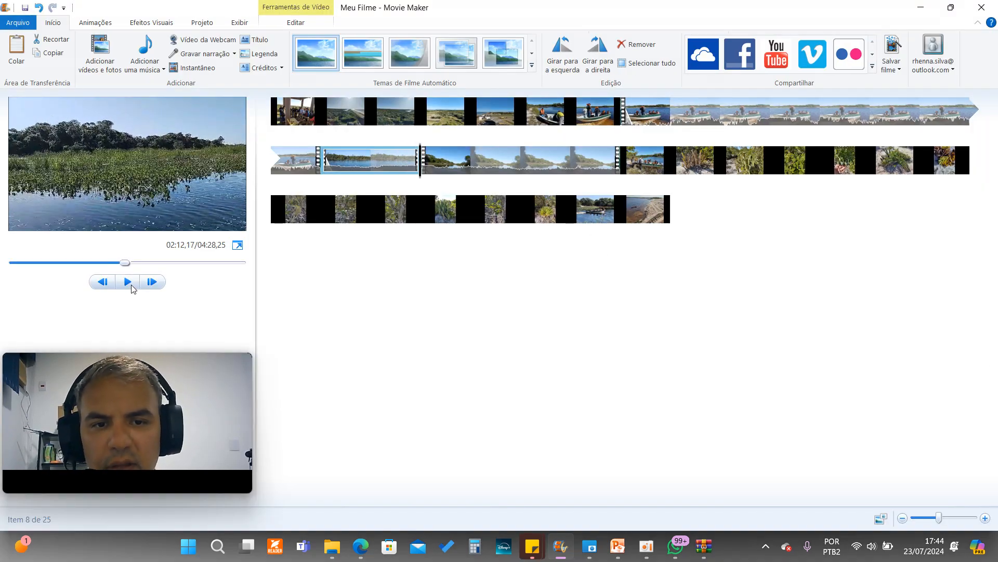
# - Apply the horizontal-lines transition to the start of the river clip that follows the short lake clip
pyautogui.click(488, 166)
pyautogui.keyDown('ctrl'); pyautogui.click(393, 154); pyautogui.keyUp('ctrl')
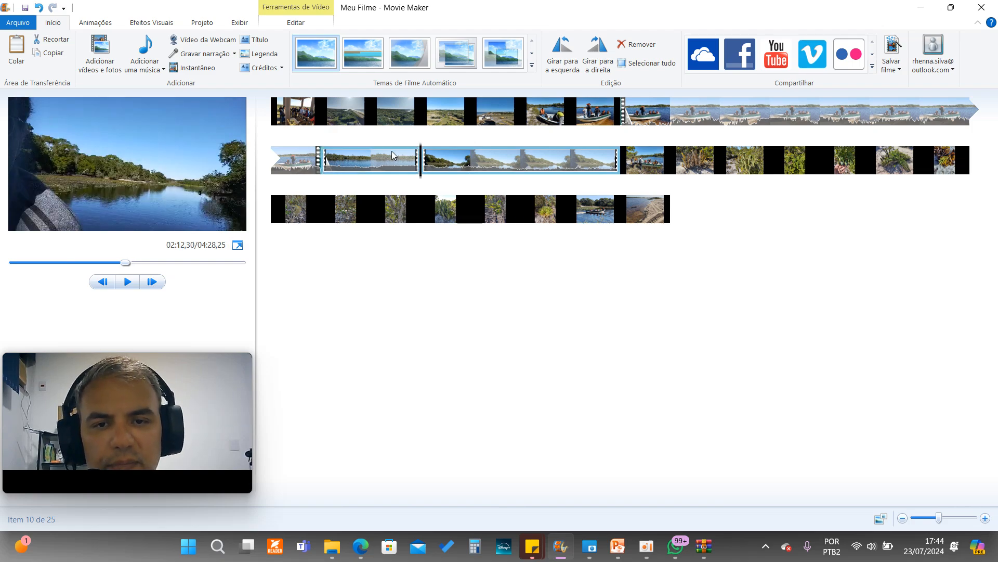
pyautogui.click(98, 25)
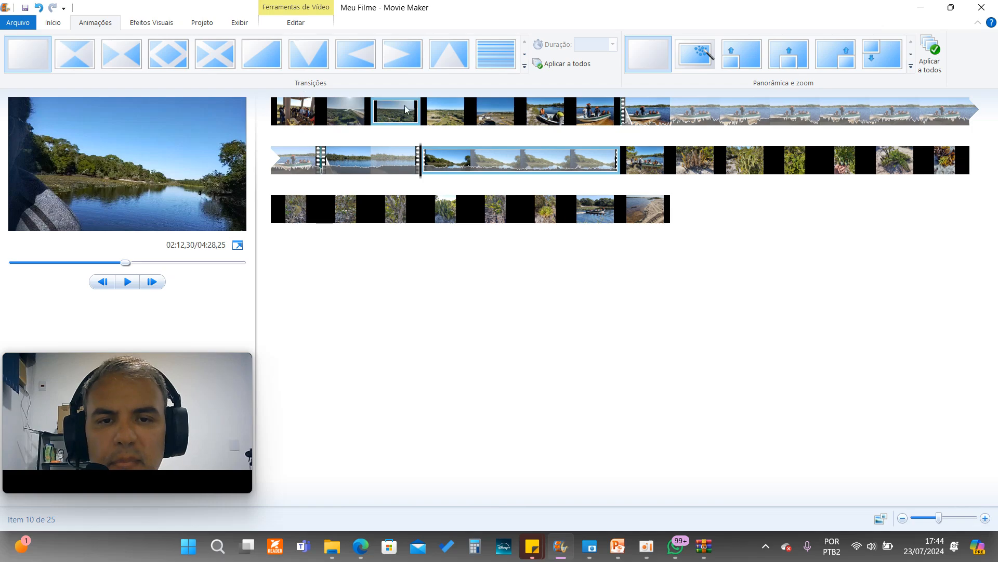
pyautogui.click(503, 65)
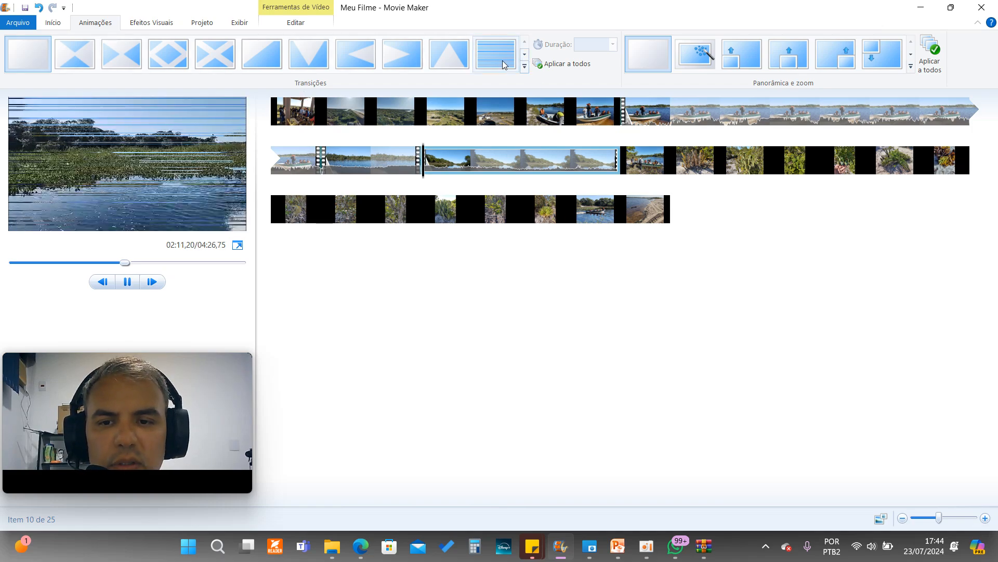
pyautogui.click(503, 64)
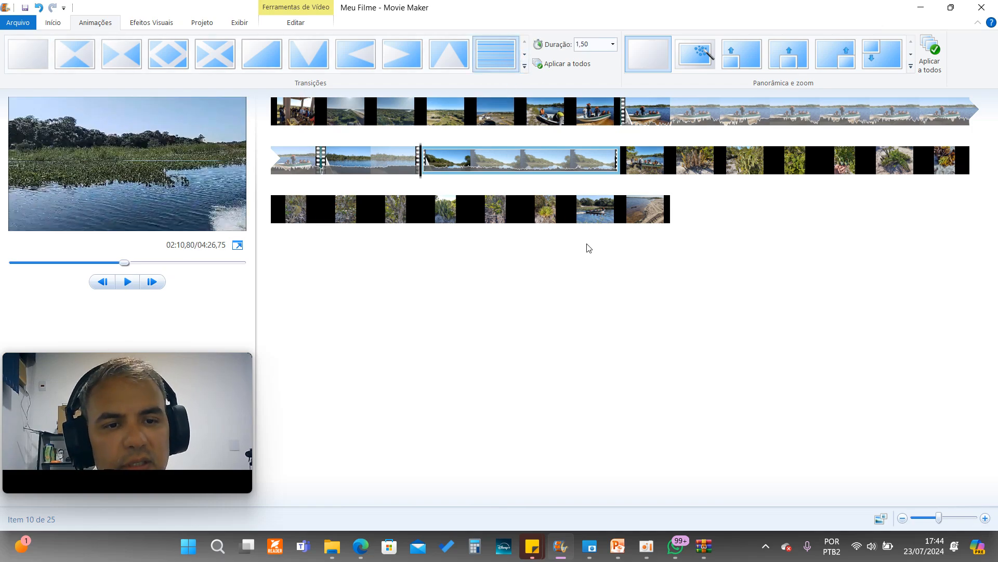
# - Preview the horizontal-lines transition in full screen, starting from the middle of the short lake clip, then exit full screen and pause
pyautogui.click(409, 164)
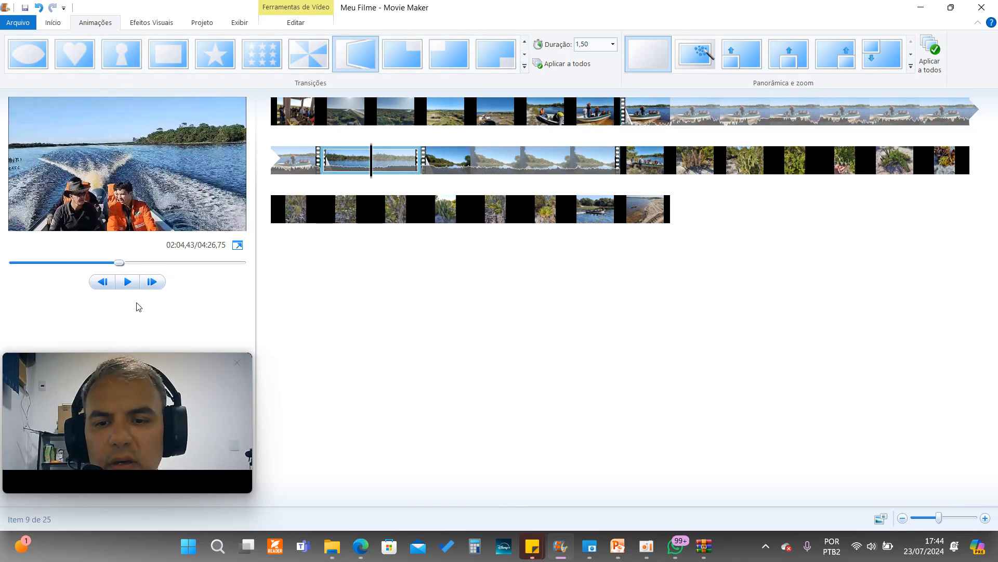
pyautogui.click(127, 282)
pyautogui.click(238, 245)
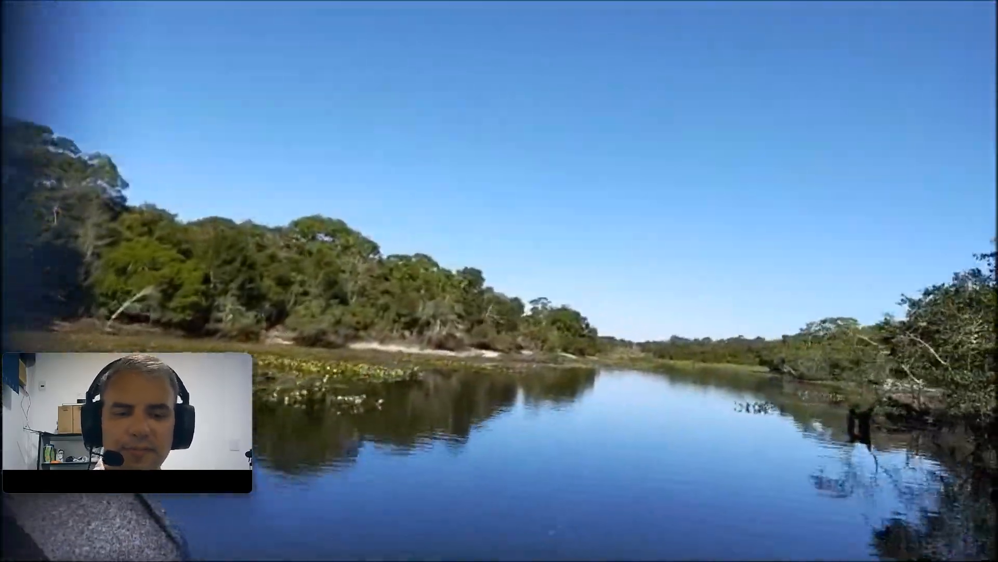
pyautogui.press('Escape')
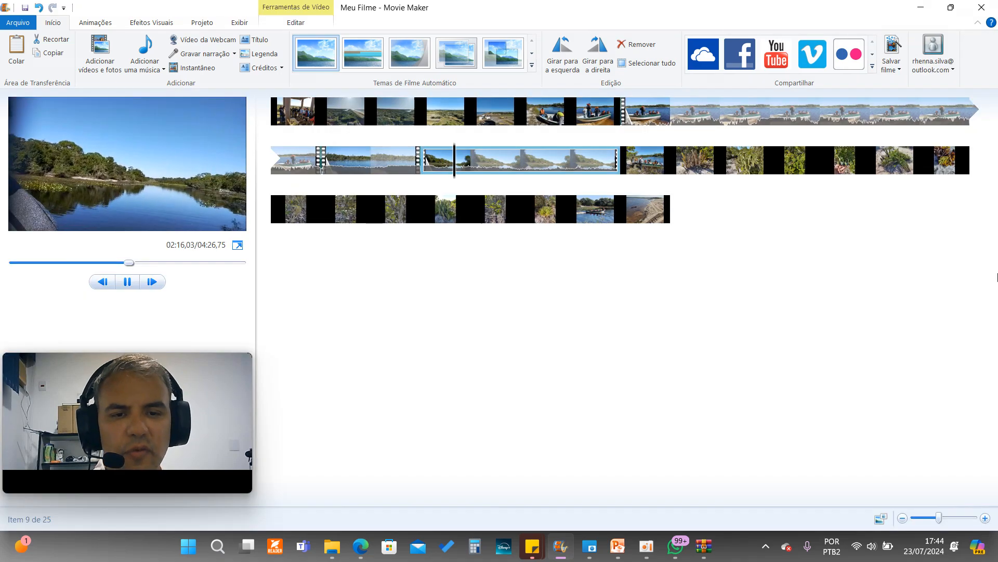
pyautogui.click(124, 286)
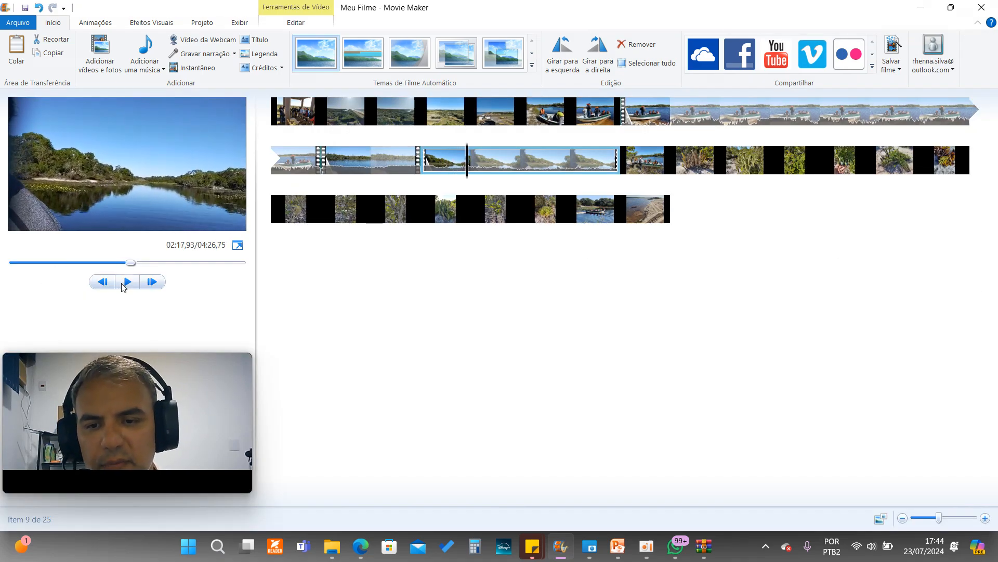
# - Look through the plant photos after the river clip to compare their subjects and order
pyautogui.click(648, 166)
pyautogui.click(705, 167)
pyautogui.click(736, 163)
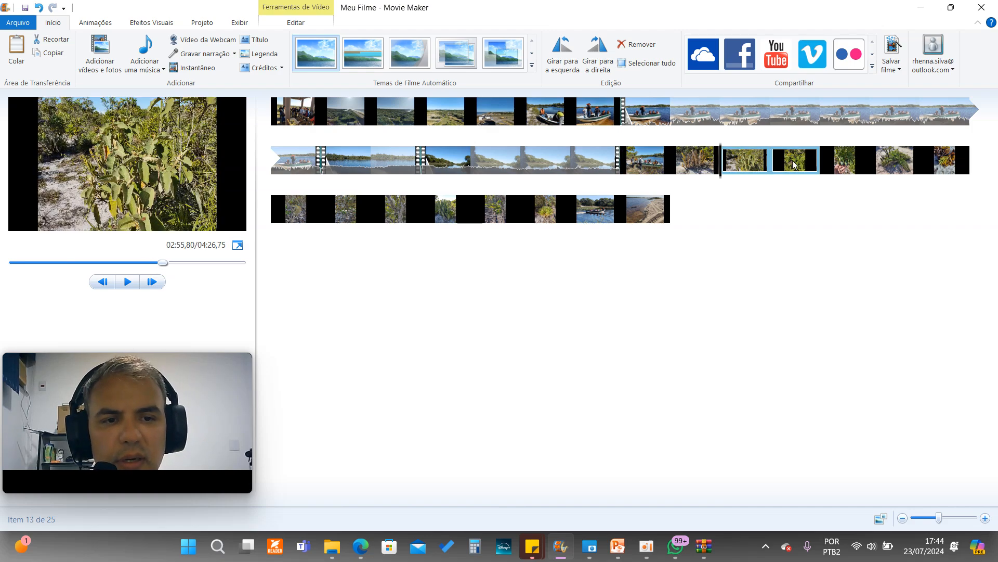
pyautogui.click(789, 166)
pyautogui.click(683, 166)
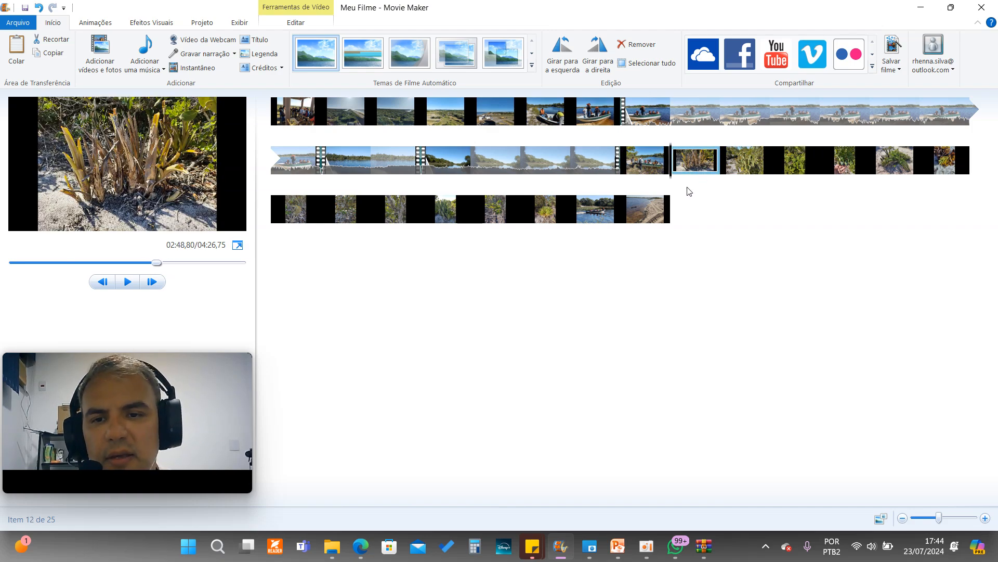
pyautogui.click(944, 165)
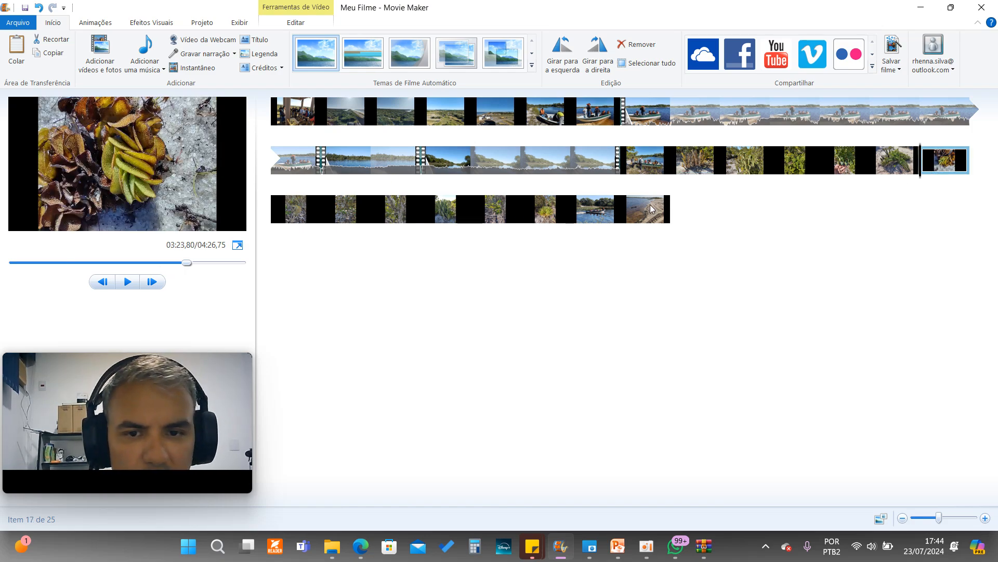
pyautogui.click(564, 218)
pyautogui.click(445, 219)
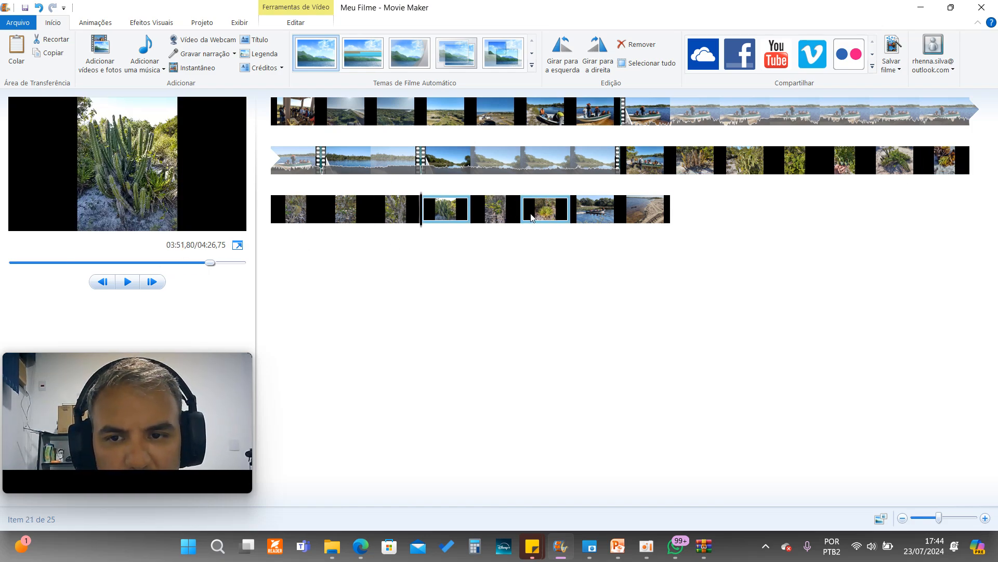
# - Move the photo of the spiky yellow-green plant to directly after the first plant photo
pyautogui.click(551, 218)
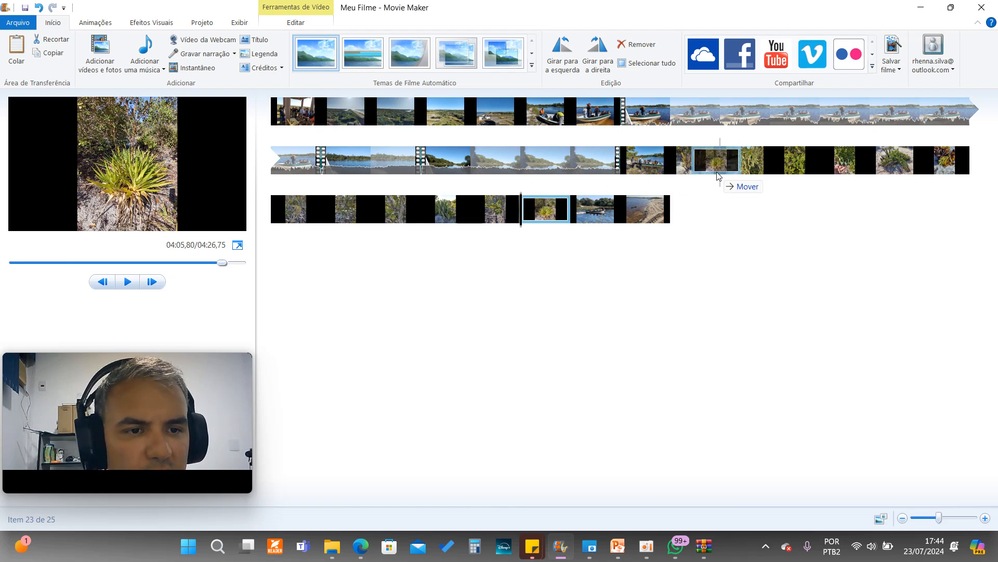
pyautogui.moveTo(717, 175); pyautogui.dragTo(718, 175)
pyautogui.press('Left')
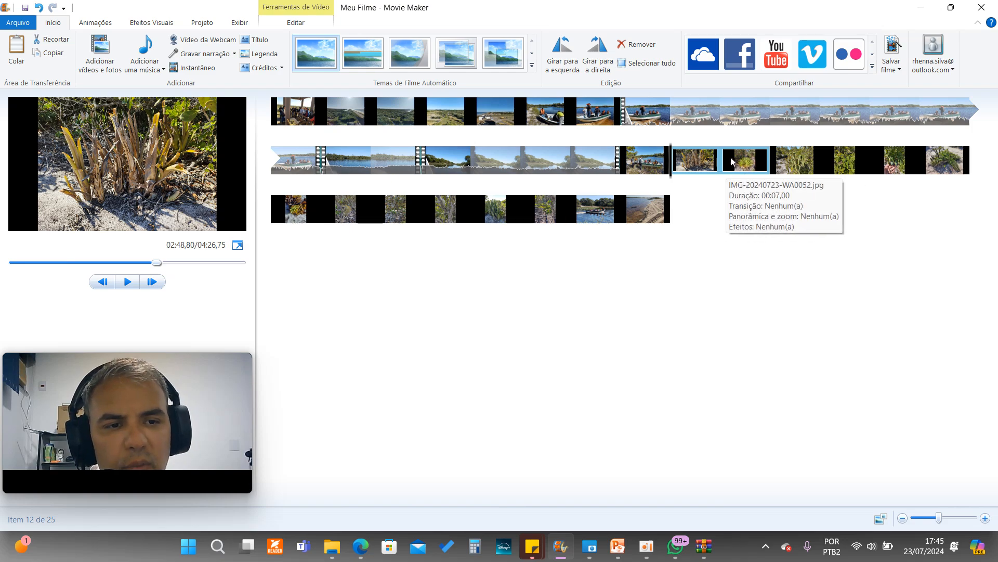
pyautogui.click(743, 162)
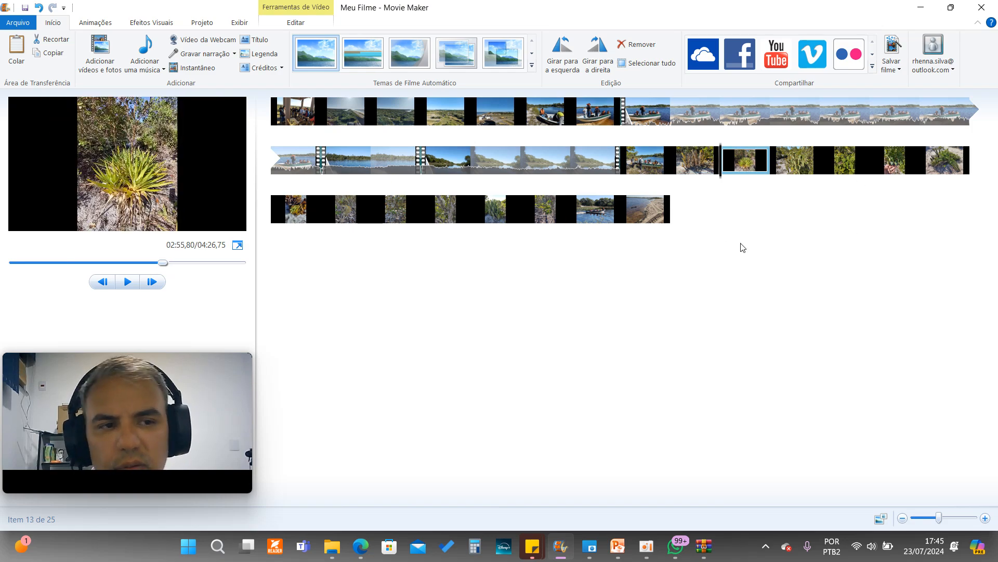
# - Review the remaining photos one by one, from the leafy shrub after the moved photo to the final sandy shore photo
pyautogui.click(795, 160)
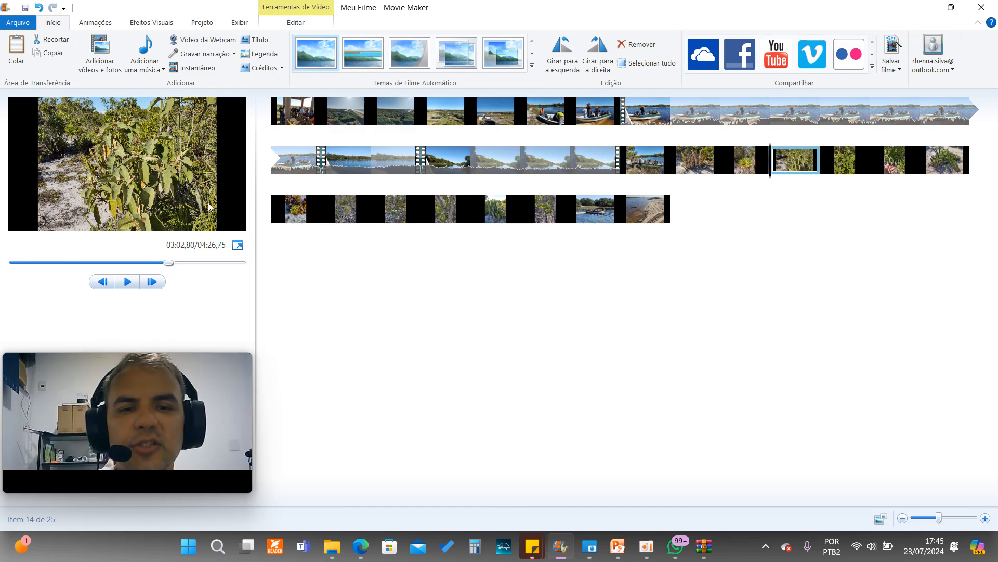
pyautogui.press('Right')
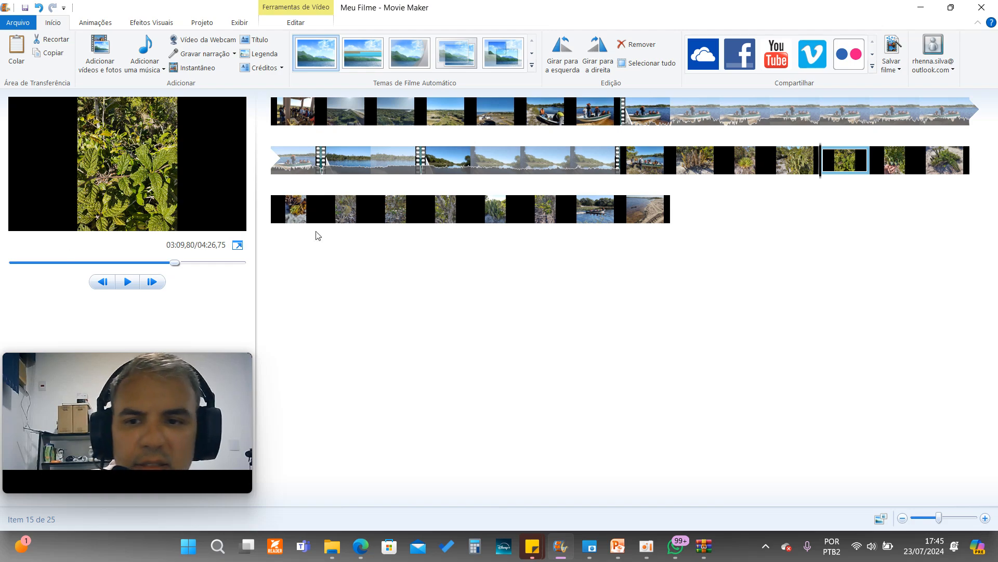
pyautogui.click(888, 172)
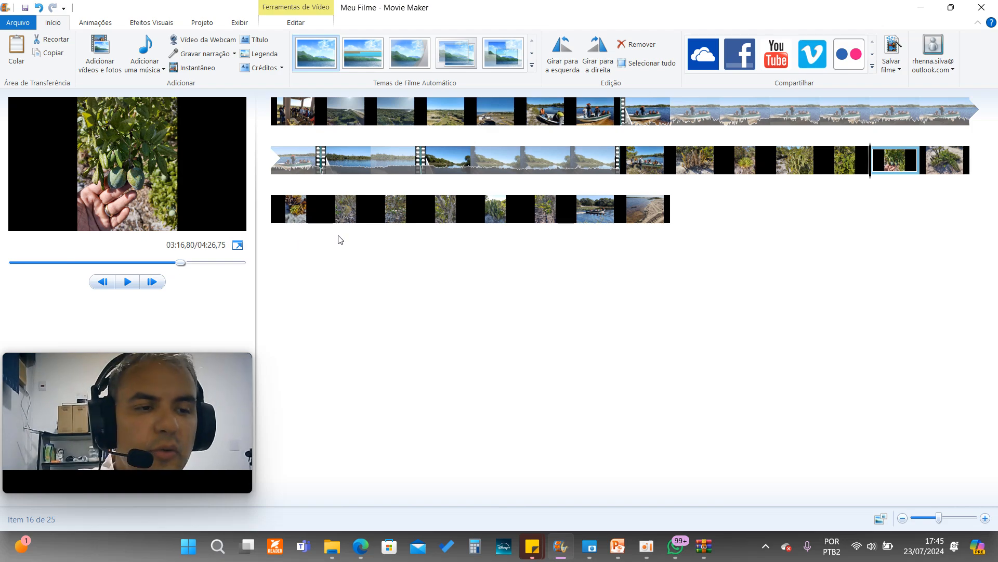
pyautogui.click(956, 161)
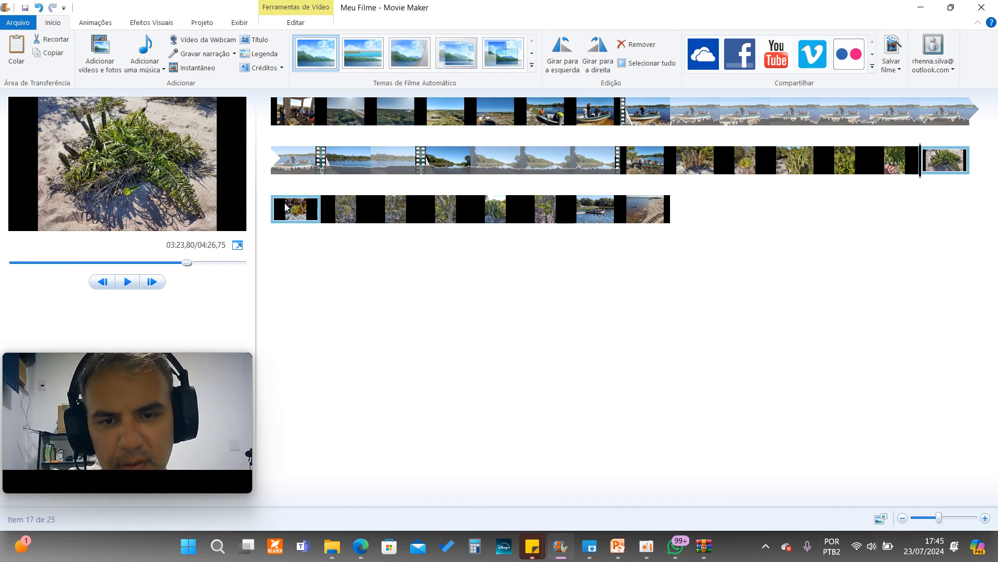
pyautogui.click(295, 215)
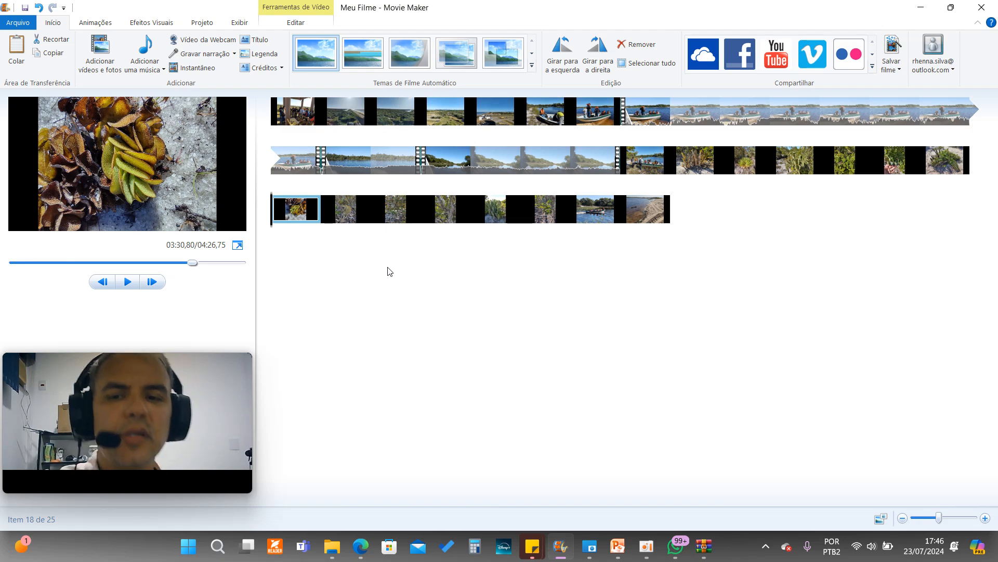
pyautogui.press('Right')
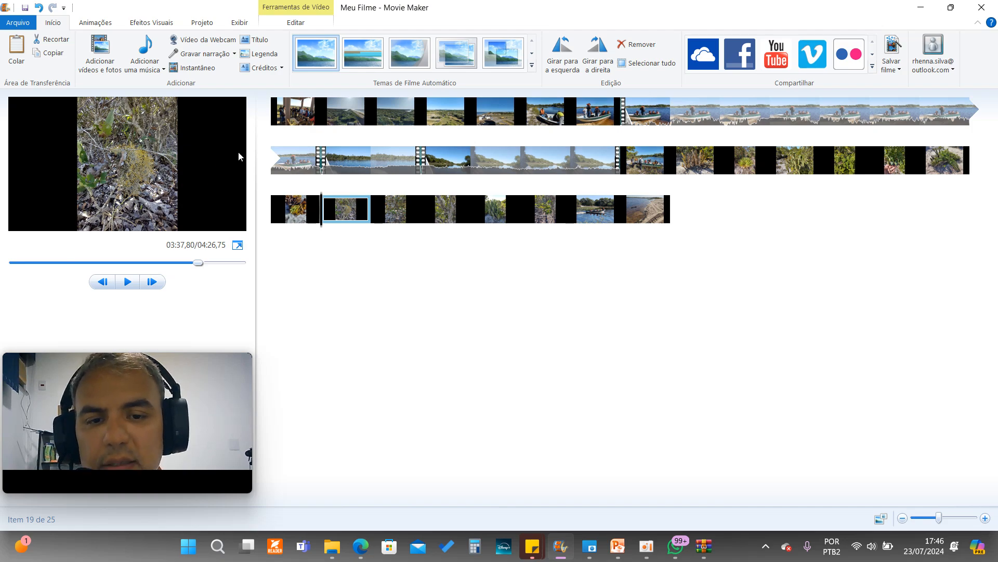
pyautogui.click(406, 221)
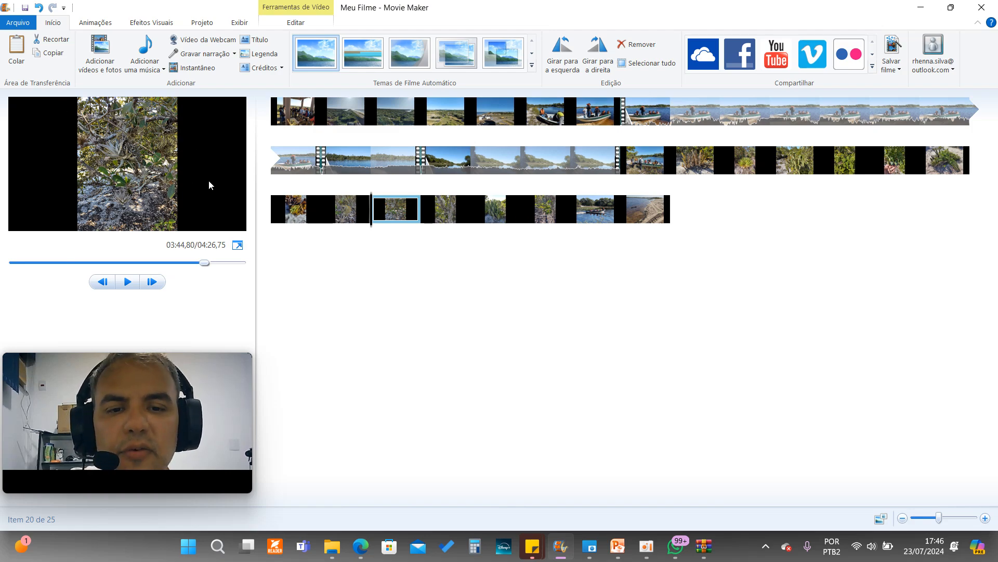
pyautogui.click(448, 216)
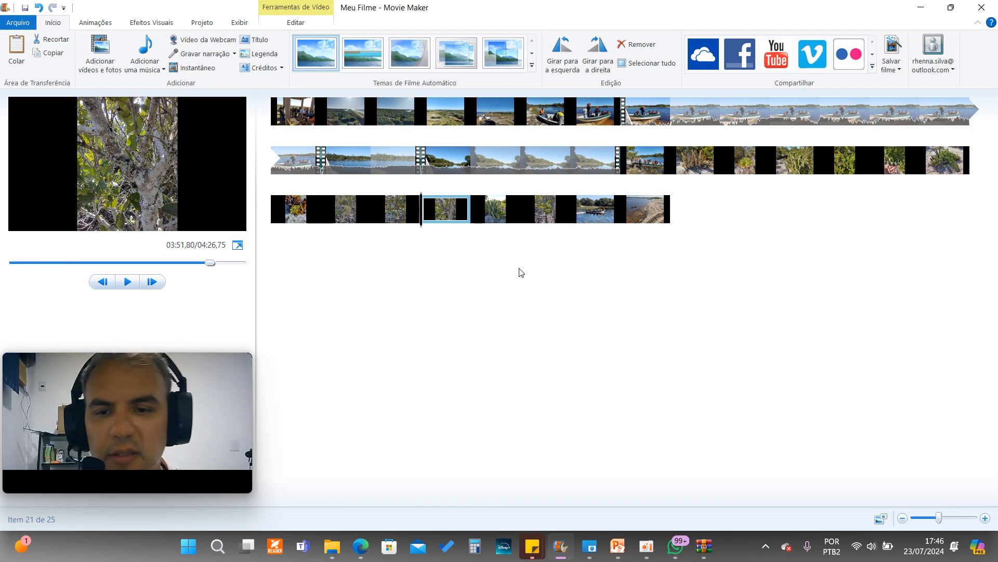
pyautogui.click(494, 214)
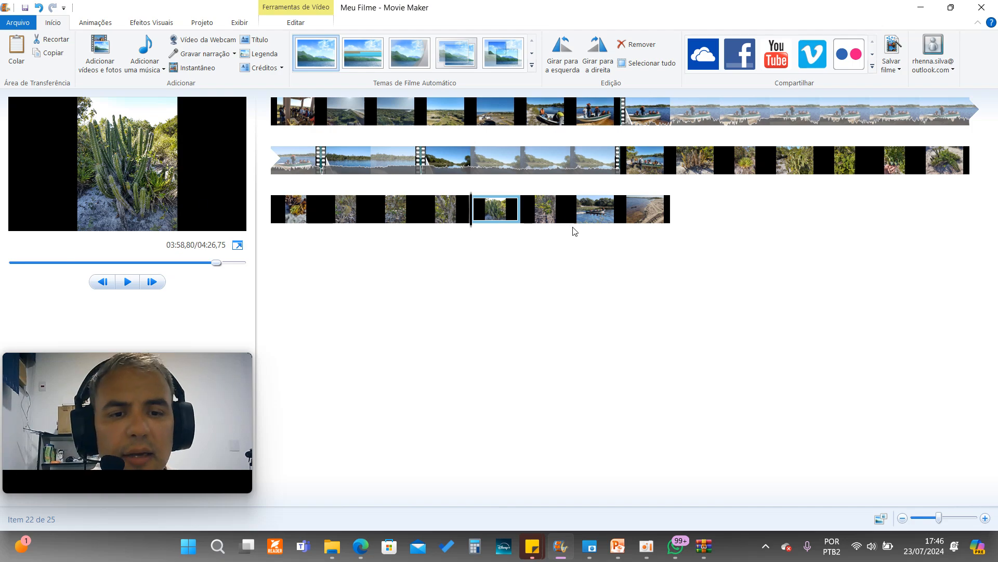
pyautogui.click(546, 211)
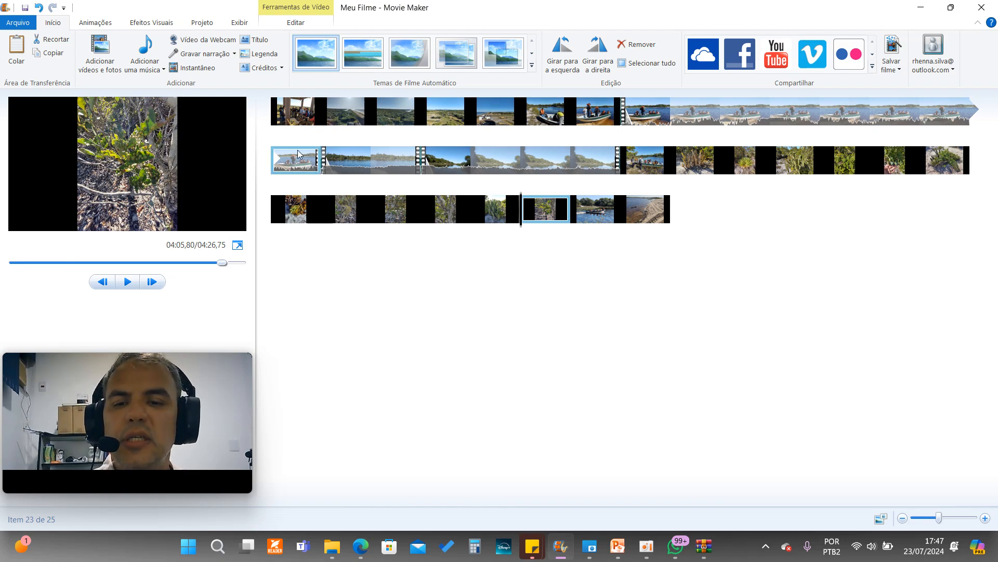
pyautogui.keyDown('ctrl'); pyautogui.click(592, 217); pyautogui.keyUp('ctrl')
pyautogui.click(593, 216)
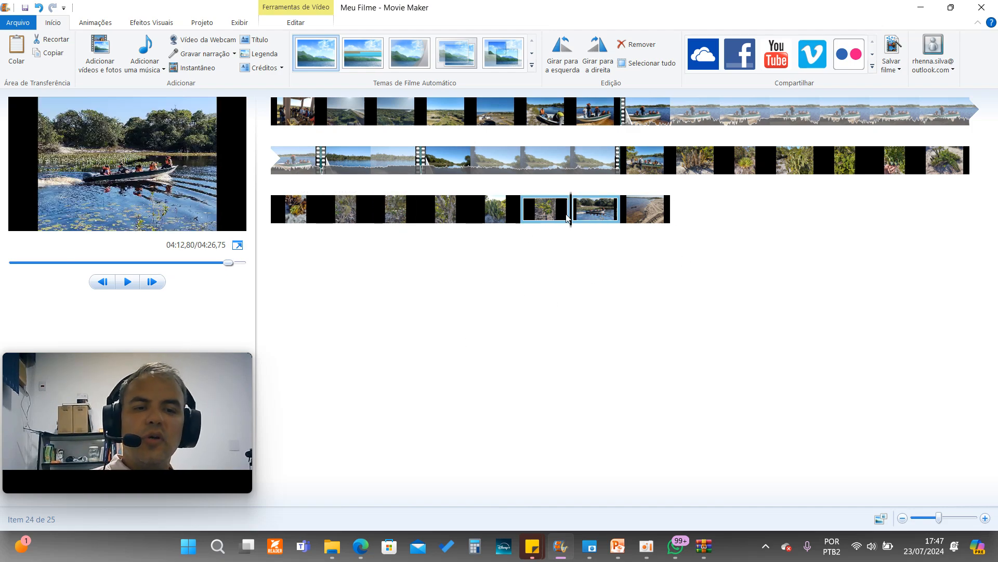
pyautogui.click(649, 203)
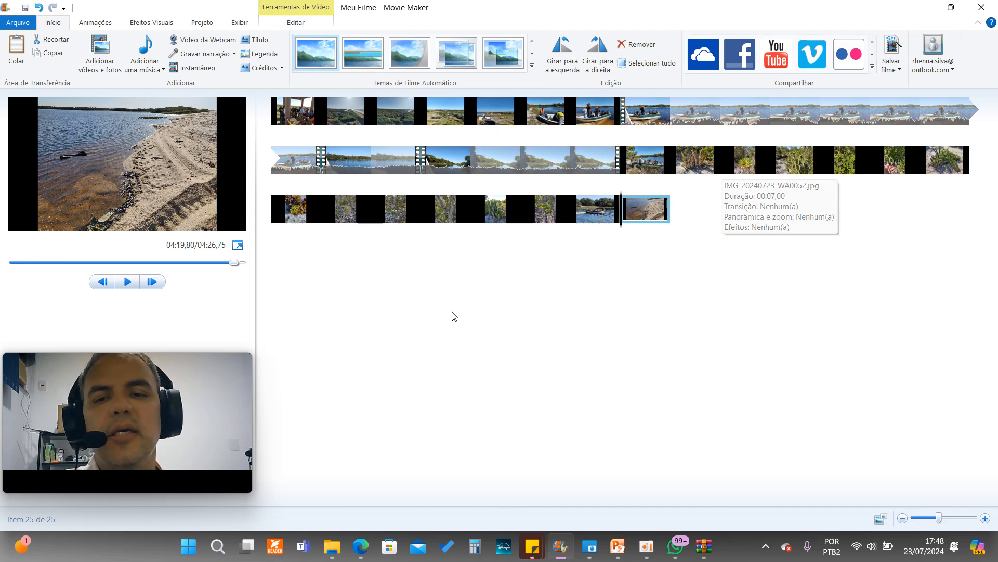
pyautogui.click(147, 64)
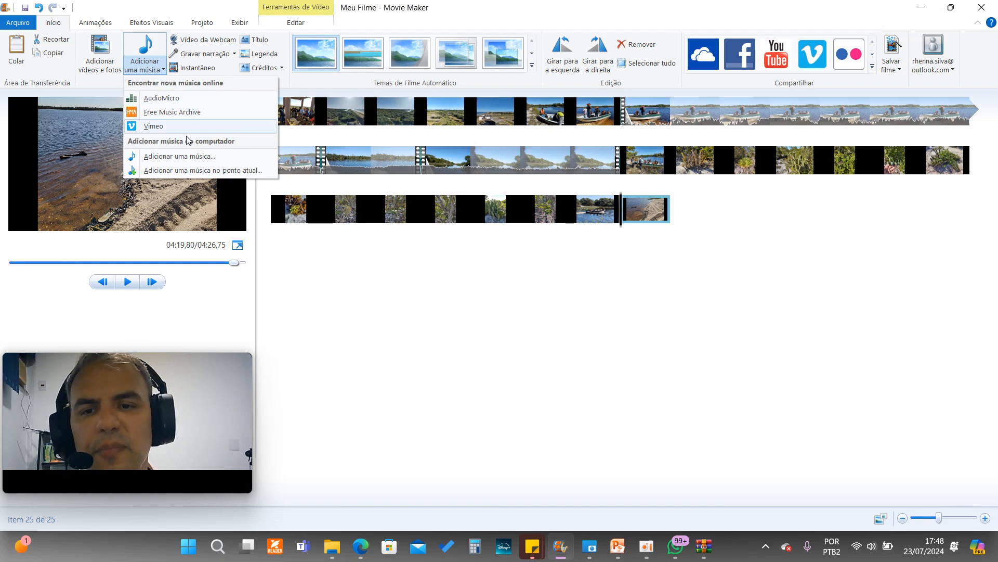
pyautogui.click(154, 71)
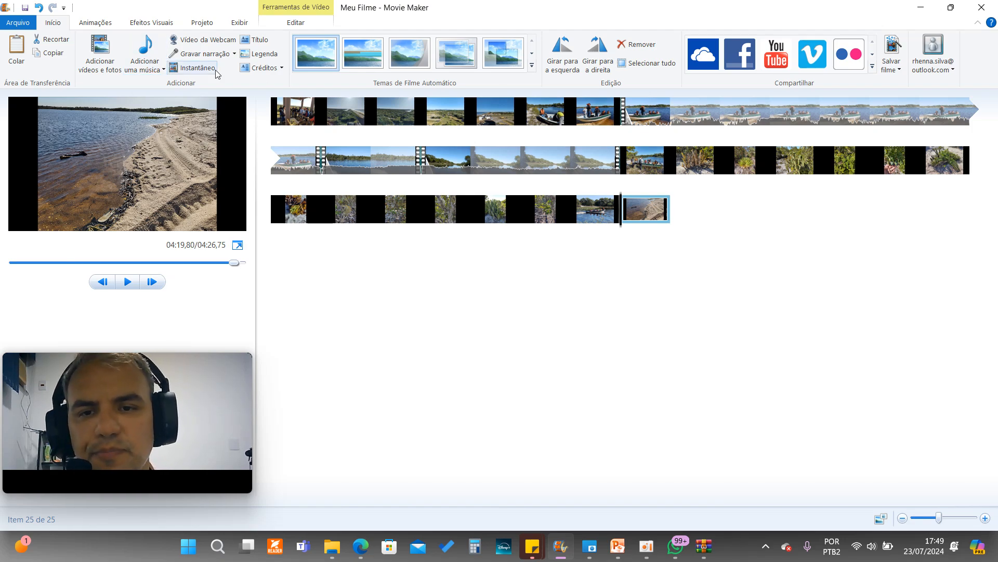
pyautogui.scroll(-2, 166, 51)
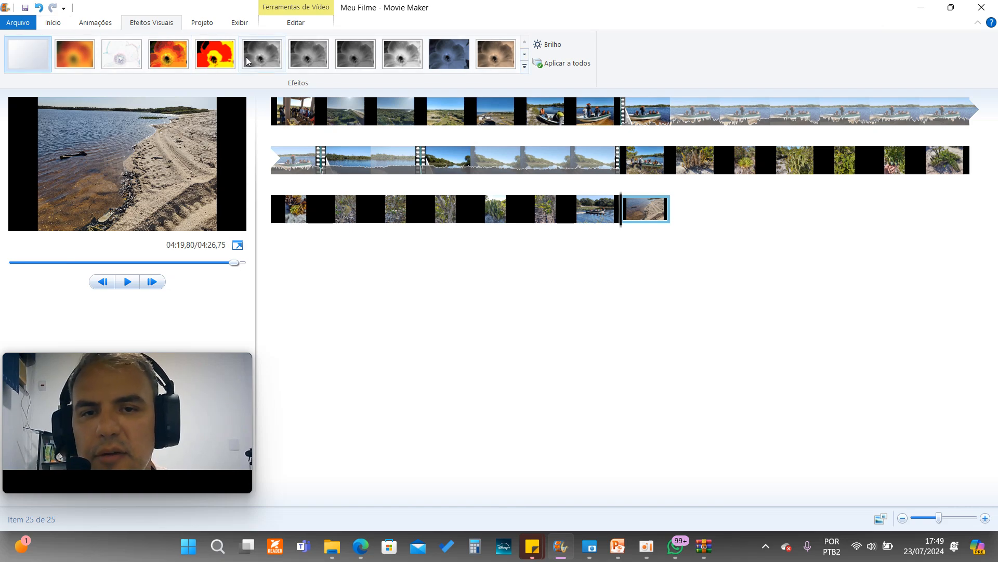
# - Try the first artistic visual effect on the second photo, browse the other available effects, and reset the photo to no effect
pyautogui.click(361, 114)
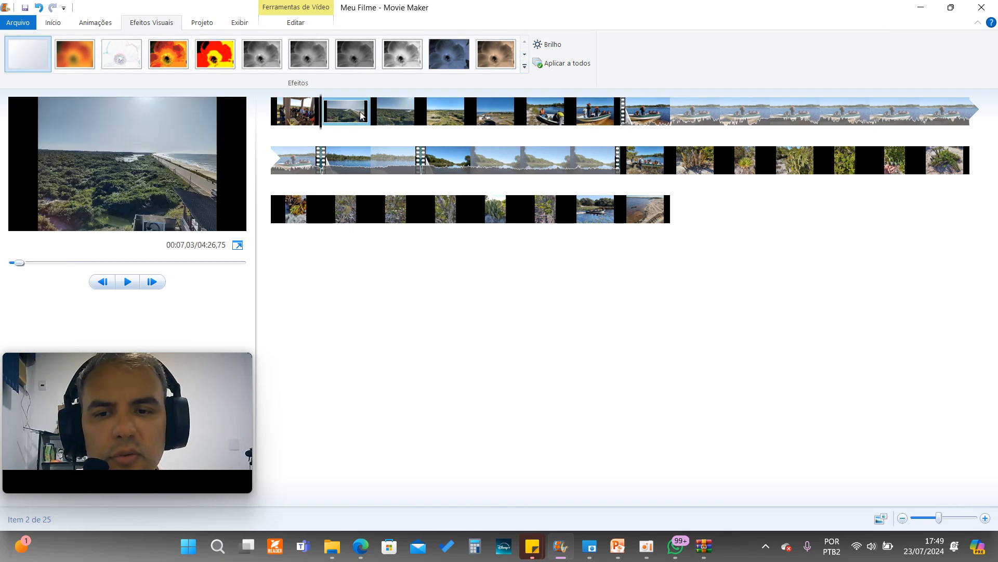
pyautogui.click(80, 62)
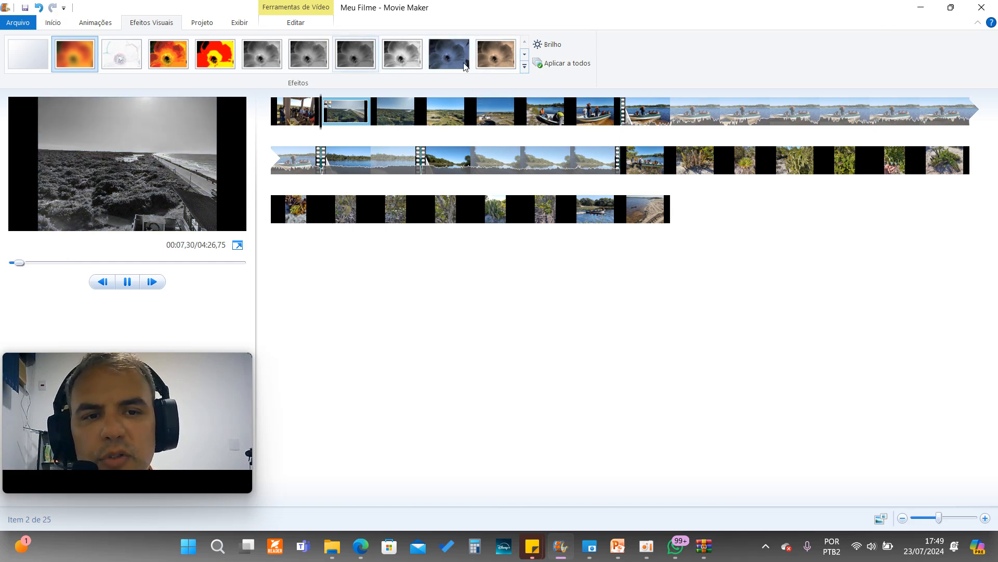
pyautogui.click(525, 66)
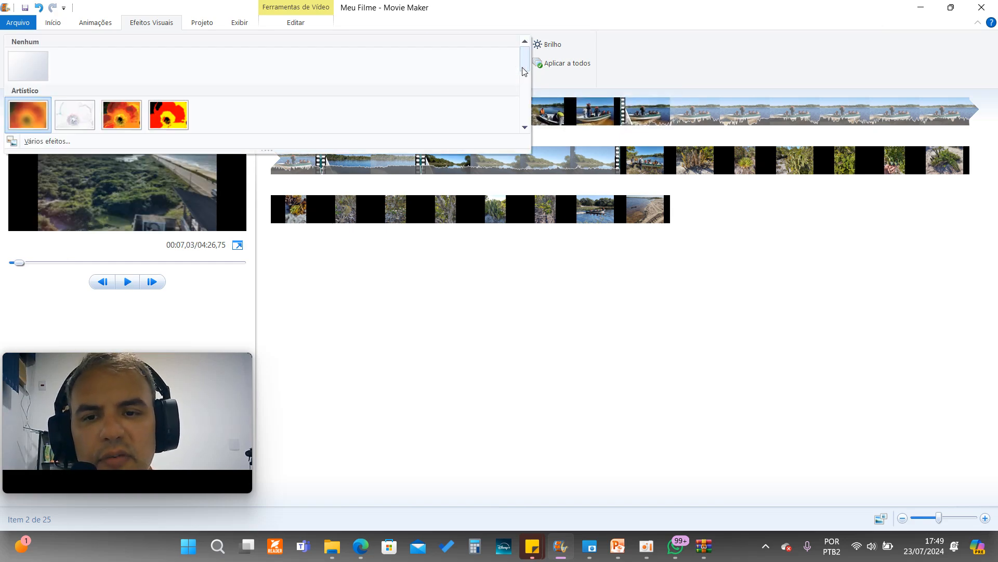
pyautogui.moveTo(525, 74); pyautogui.dragTo(523, 132)
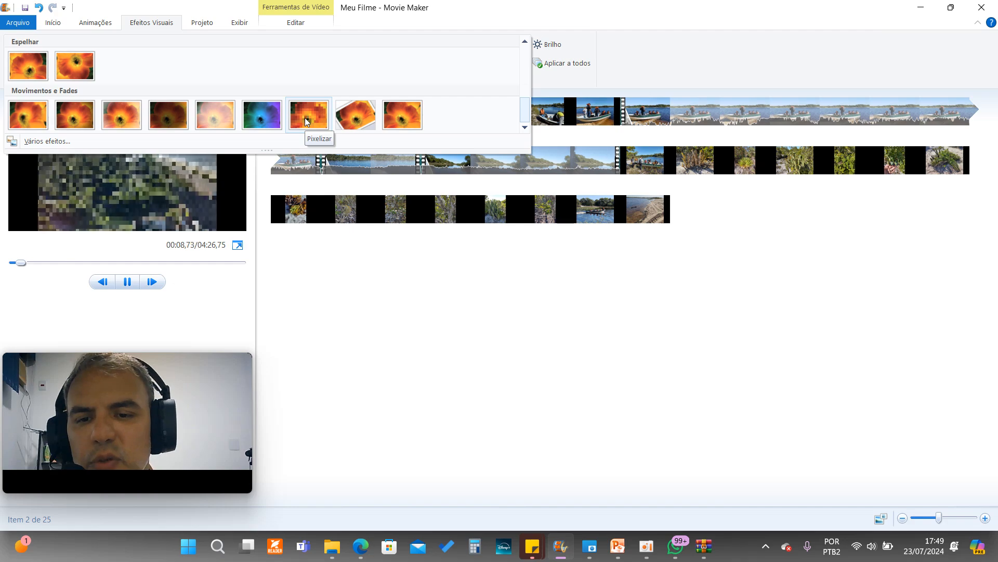
pyautogui.click(526, 42)
pyautogui.click(526, 42)
pyautogui.click(526, 41)
pyautogui.click(526, 42)
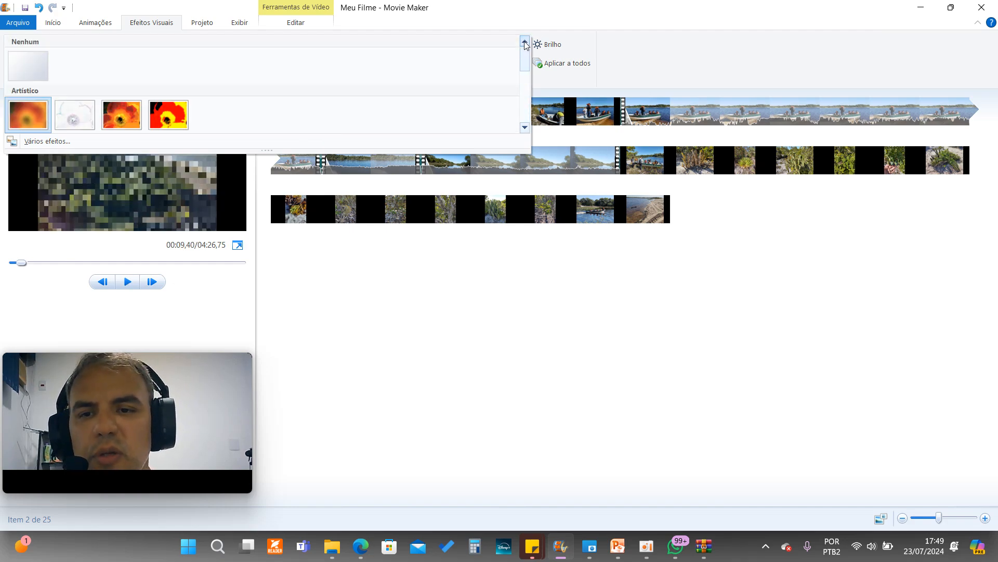
pyautogui.click(33, 61)
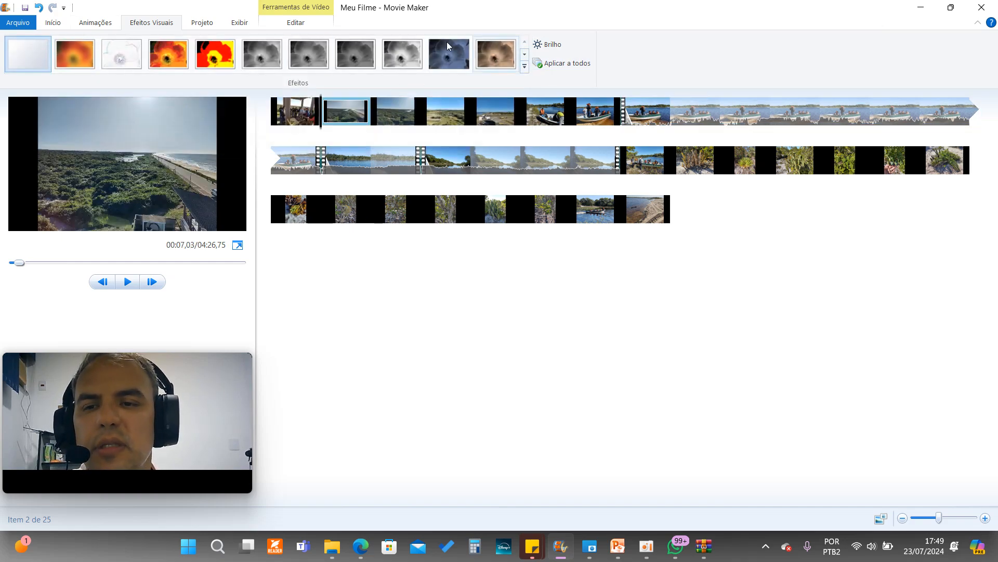
pyautogui.click(202, 23)
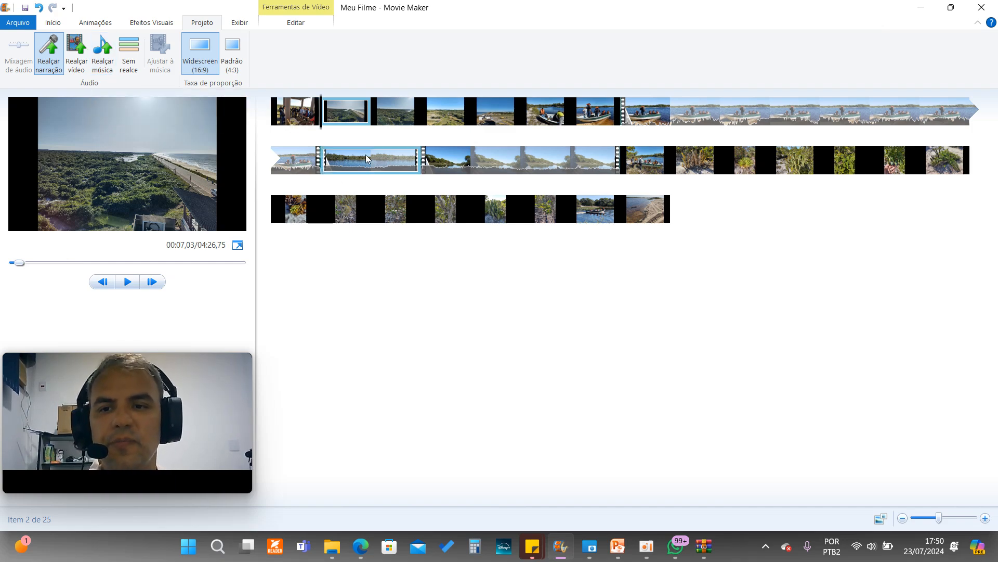
pyautogui.click(240, 23)
pyautogui.click(291, 23)
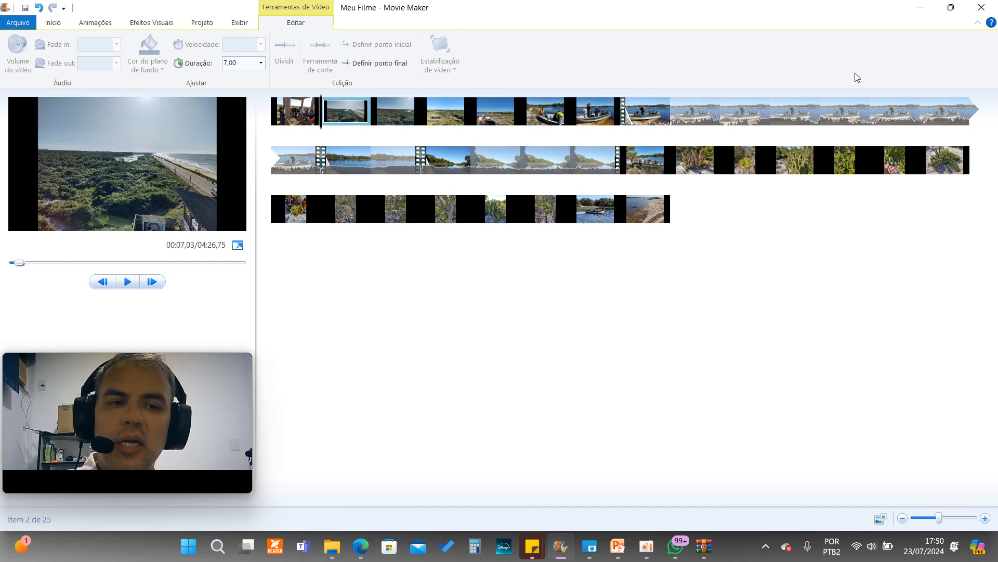
pyautogui.scroll(1, 291, 78)
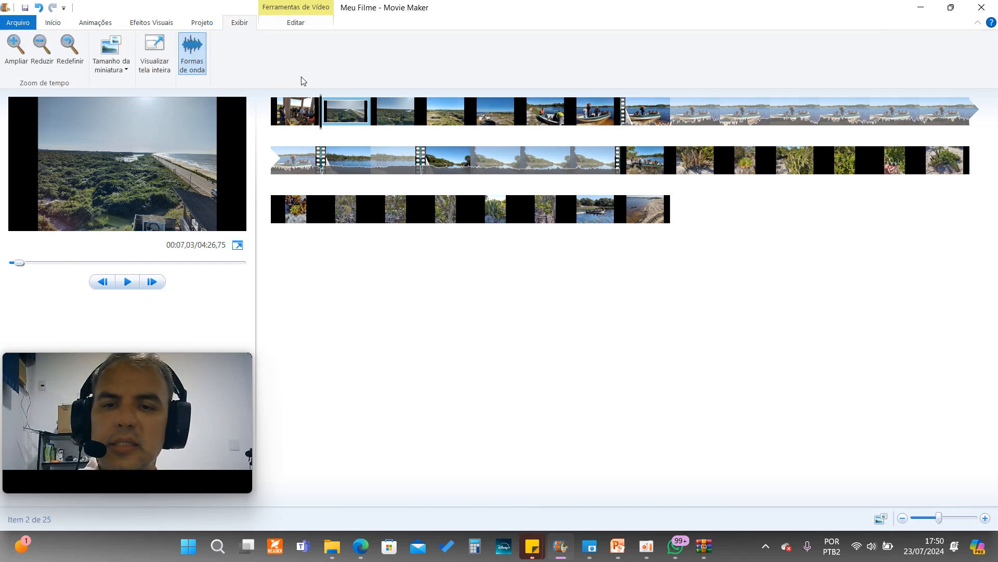
# - Try the standard 4:3 aspect ratio for the project and restore widescreen 16:9
pyautogui.click(201, 25)
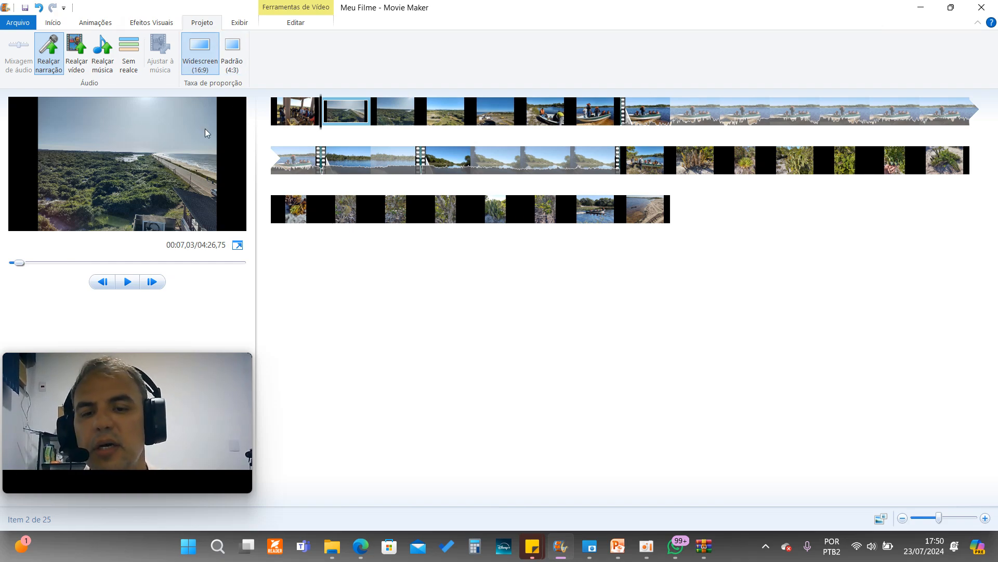
pyautogui.click(229, 54)
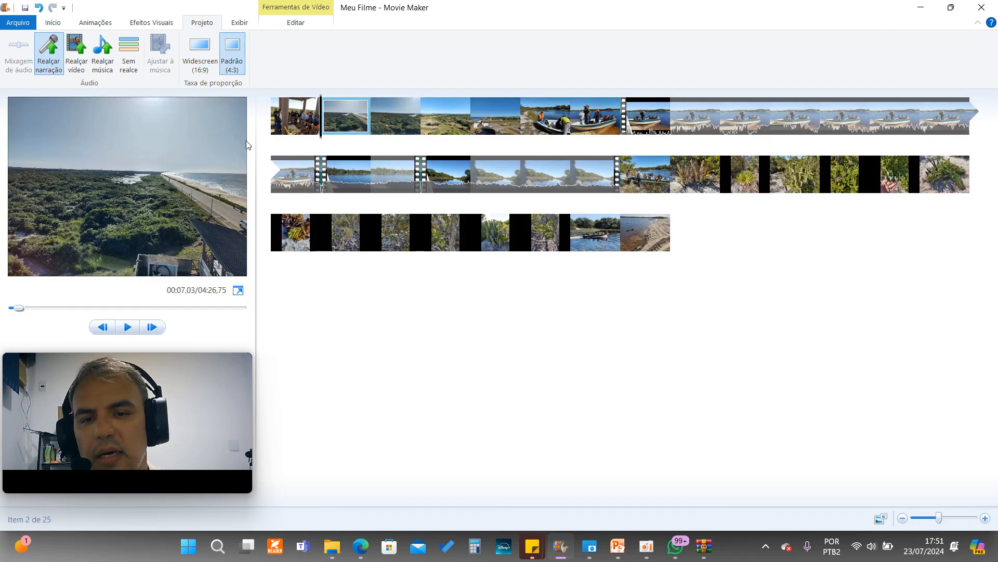
pyautogui.click(200, 52)
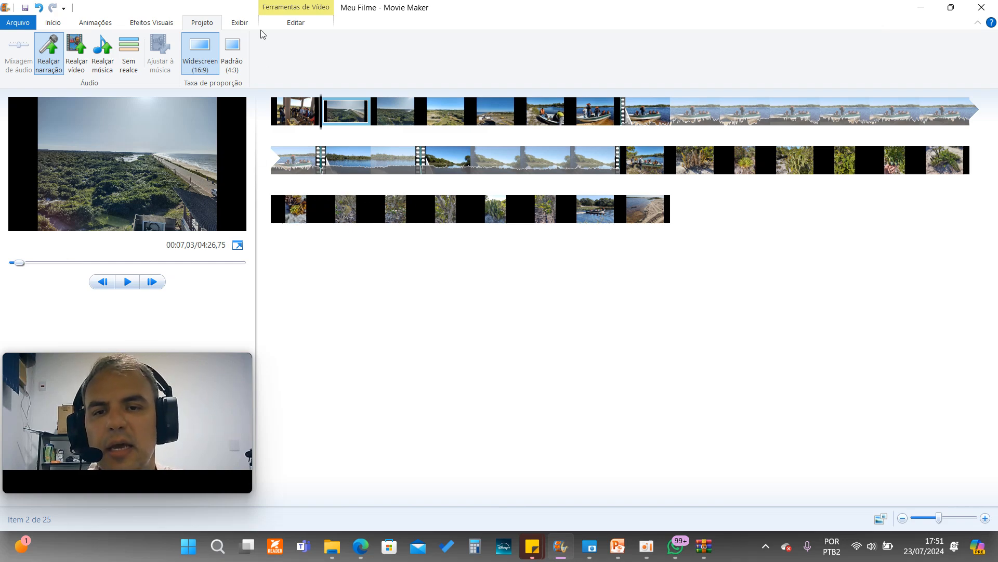
# - Hide the audio waveforms on the timeline clips and show them again
pyautogui.click(239, 23)
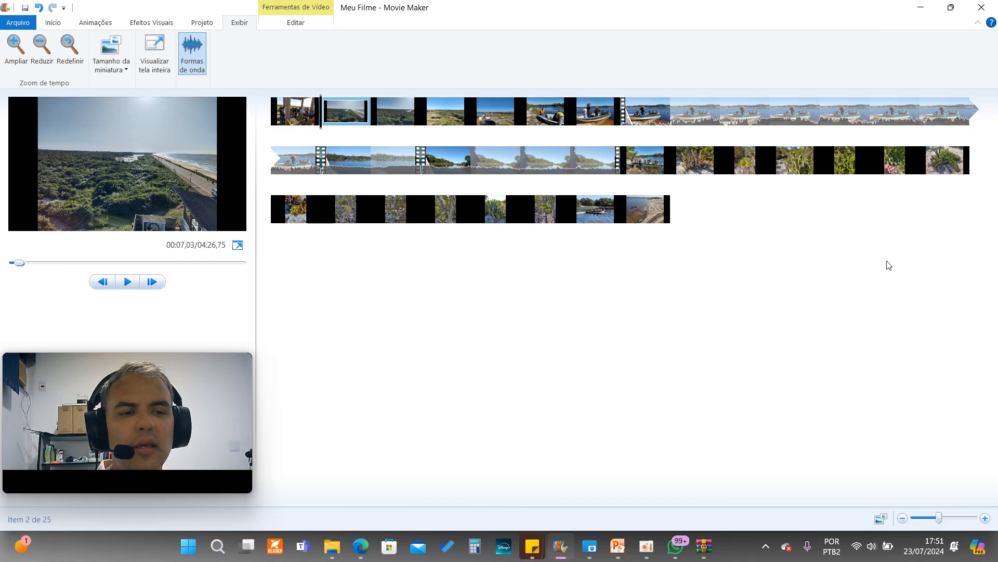
pyautogui.click(197, 58)
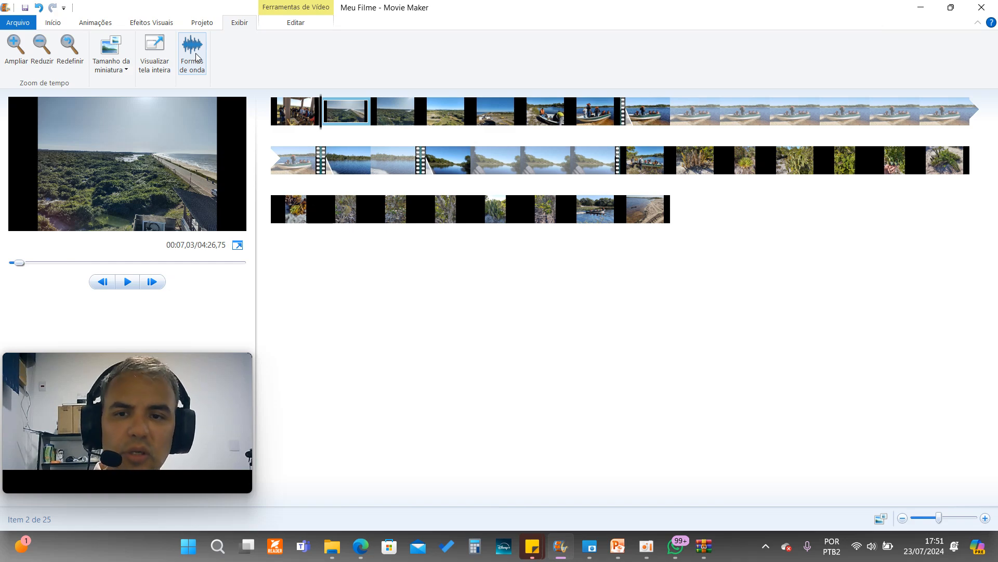
pyautogui.click(196, 57)
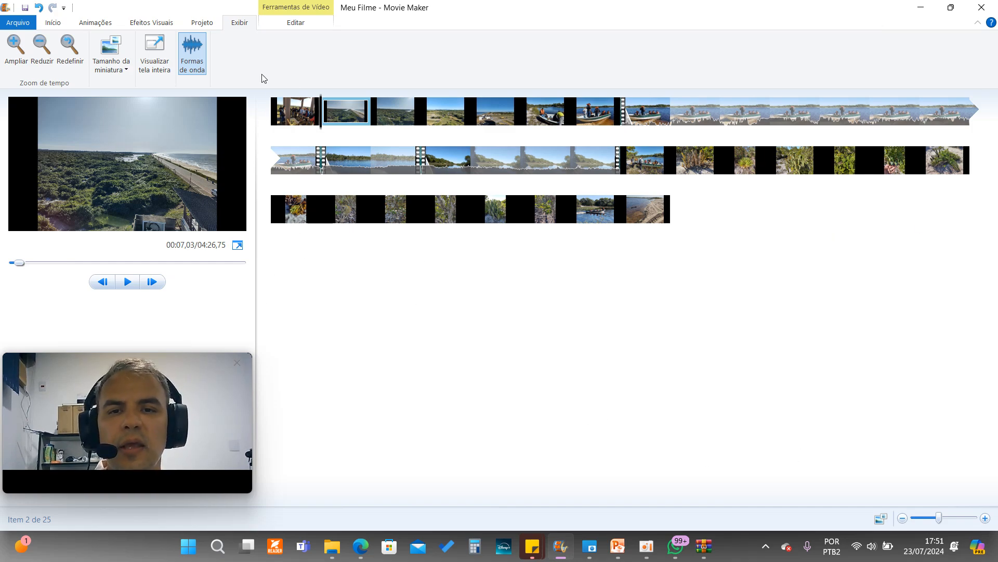
# - Check the durations of the first five photos and the duration choices available for the opening photo
pyautogui.click(296, 23)
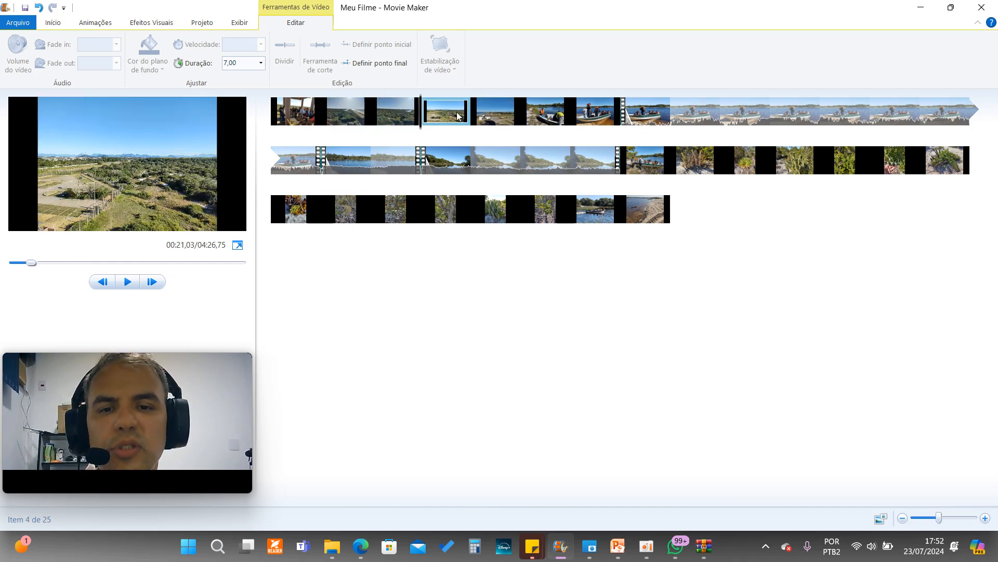
pyautogui.click(295, 111)
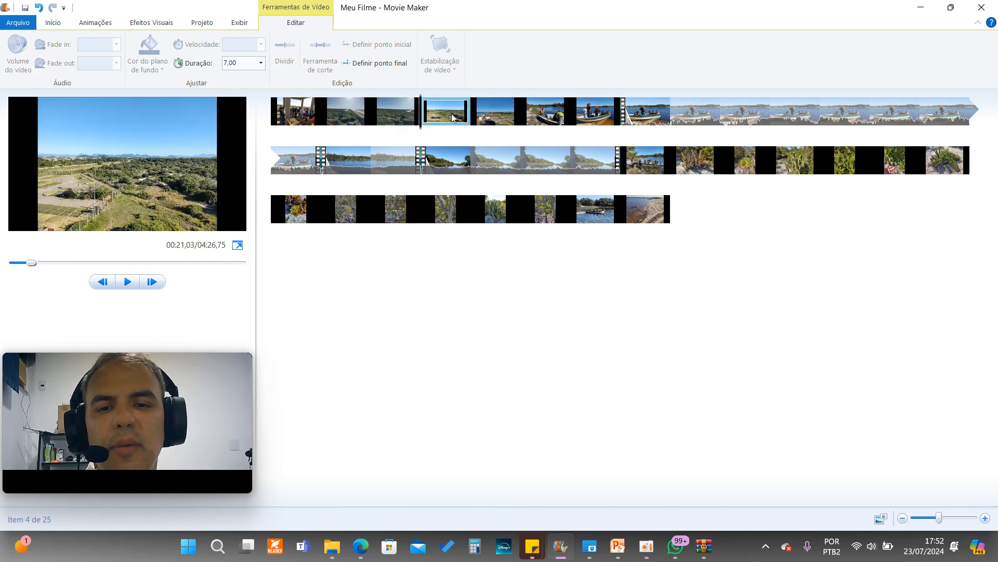
pyautogui.click(277, 123)
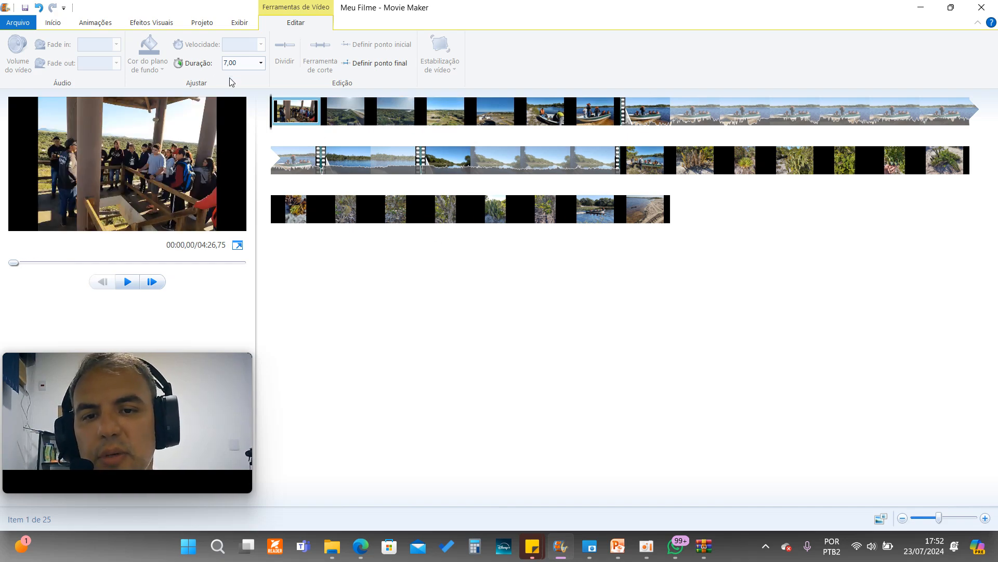
pyautogui.click(261, 63)
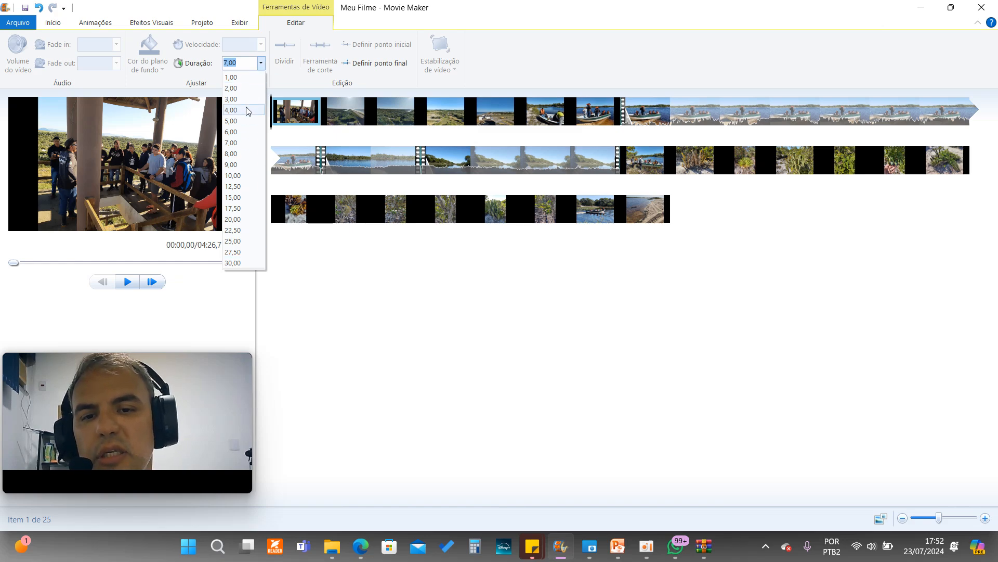
pyautogui.click(261, 63)
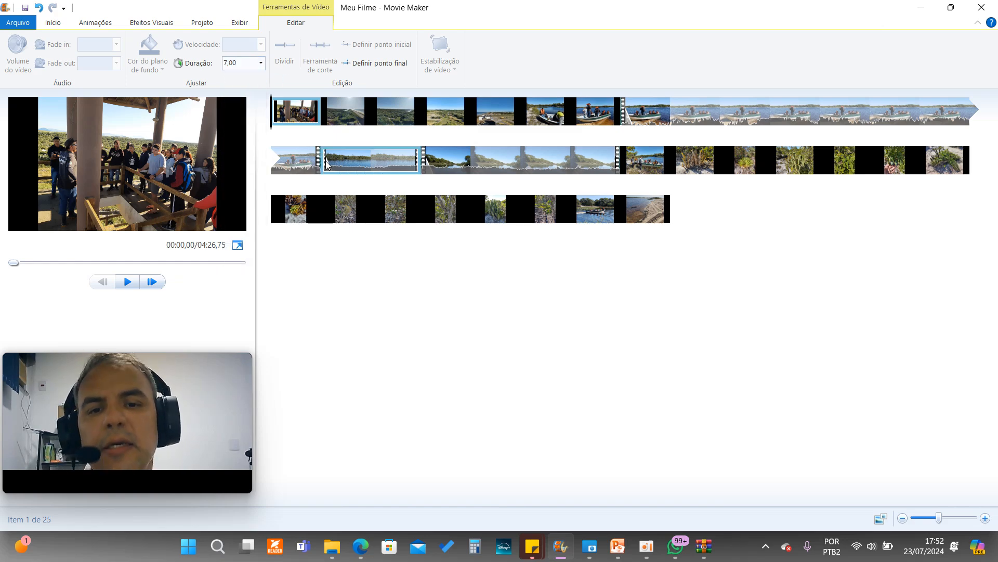
pyautogui.click(349, 122)
pyautogui.click(395, 116)
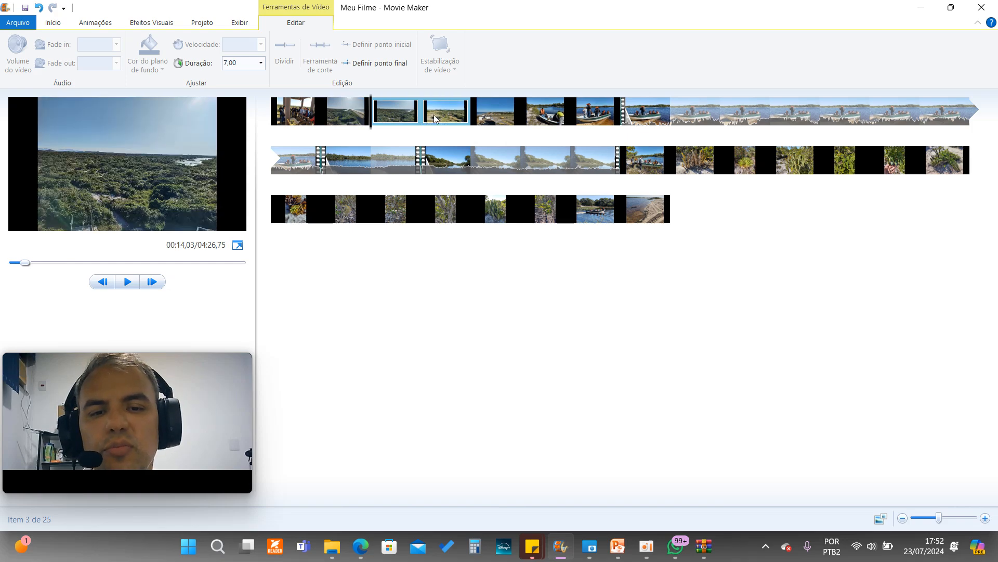
pyautogui.click(437, 114)
pyautogui.click(491, 117)
pyautogui.click(300, 114)
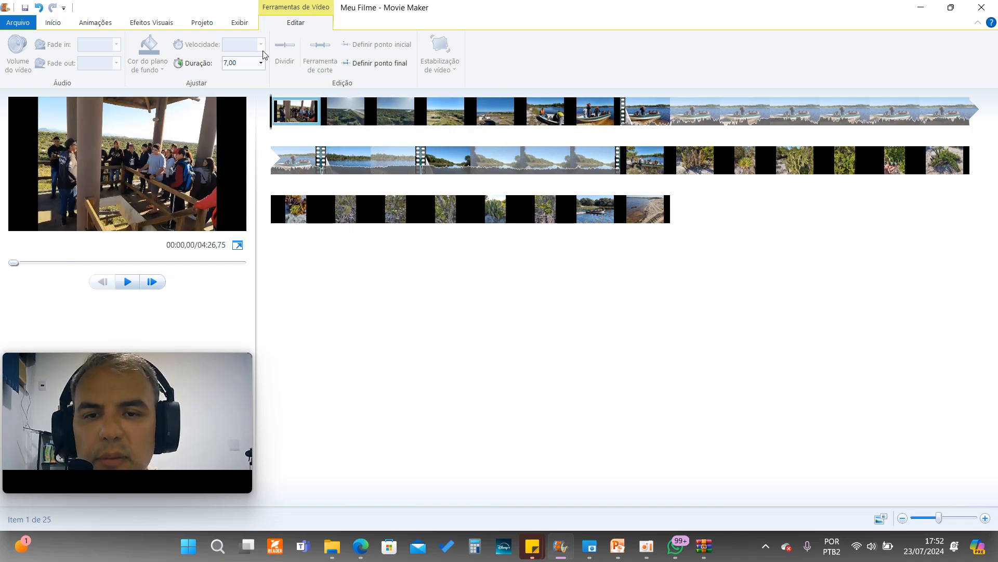
# - Examine the speed choices for the long boat video clip and preview its opening seconds
pyautogui.click(642, 115)
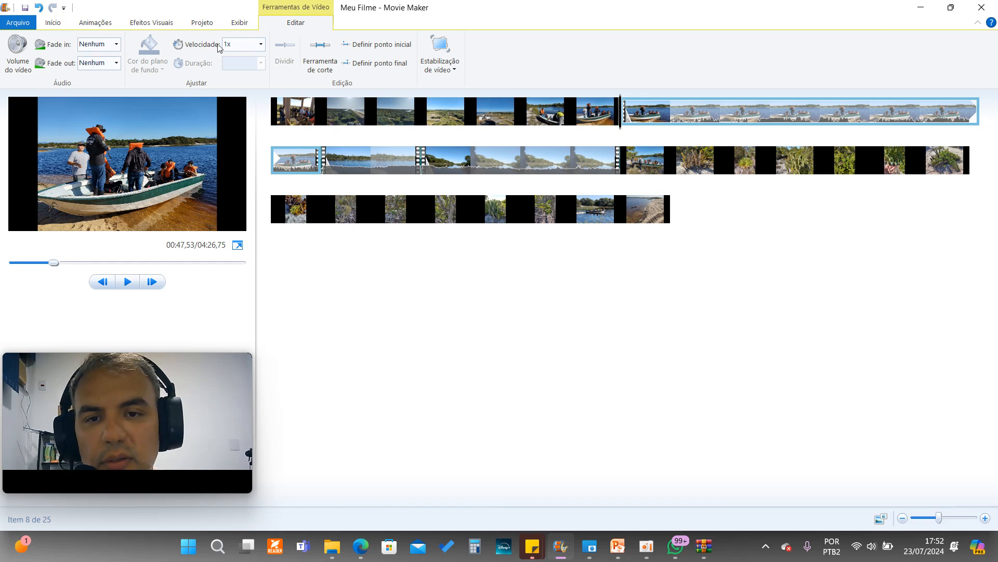
pyautogui.click(261, 45)
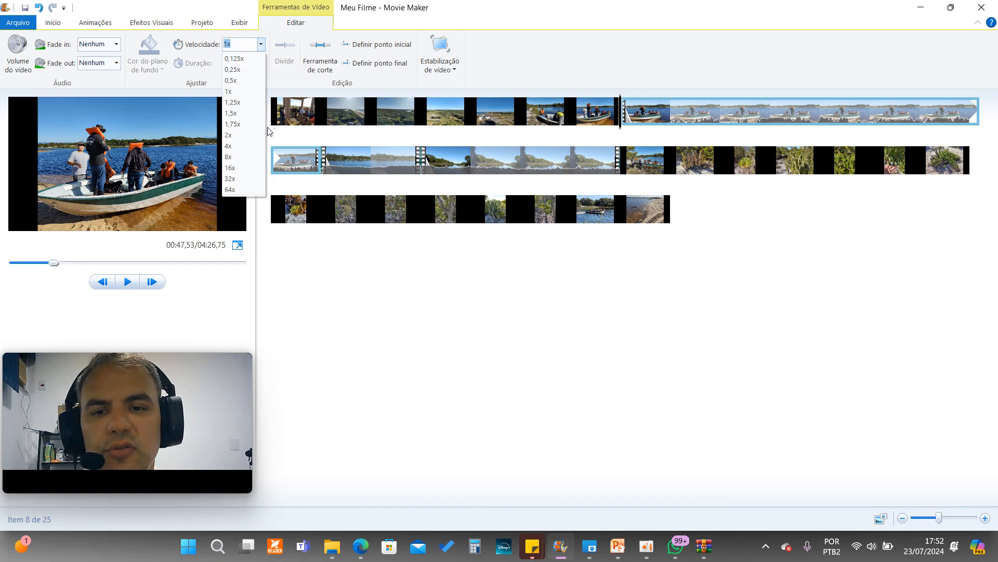
pyautogui.click(678, 25)
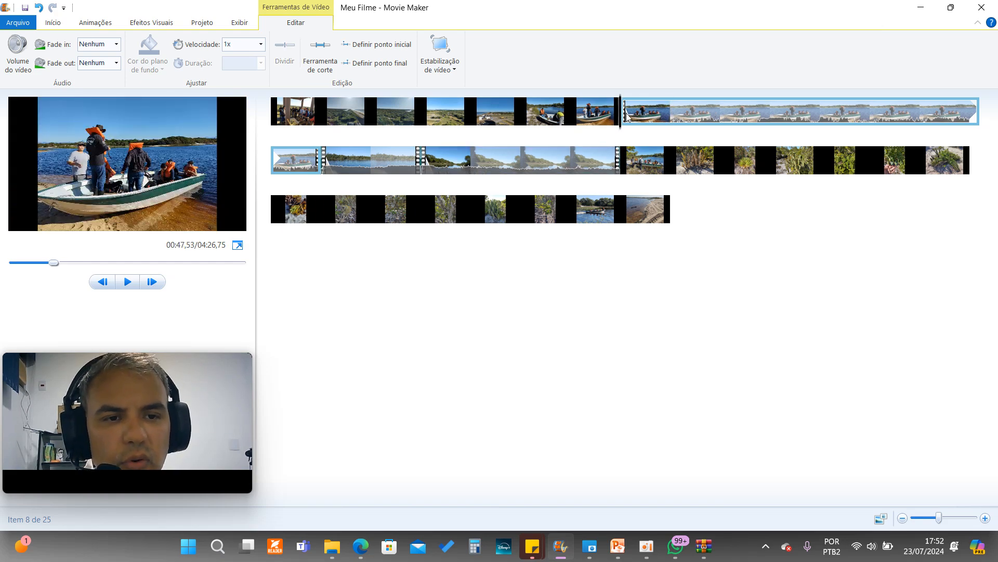
pyautogui.click(134, 283)
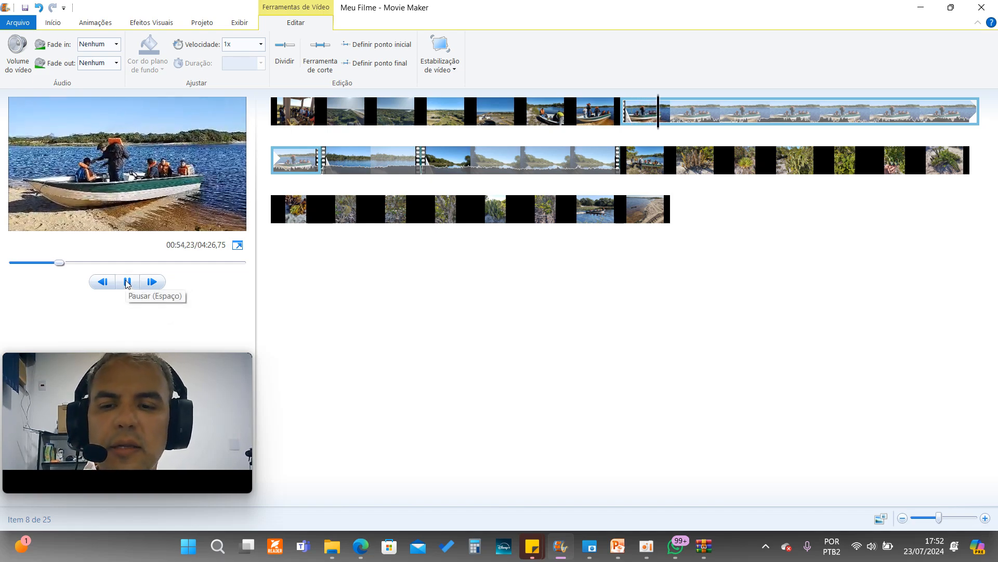
pyautogui.click(126, 282)
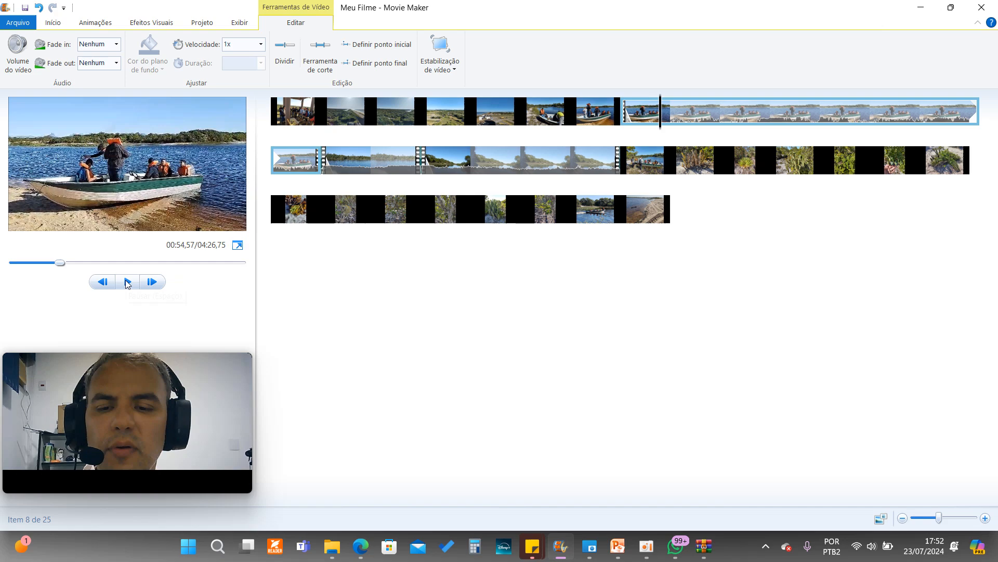
# - Try a 4x playback speed on the long boat clip, preview it, and restore the speed to 1x
pyautogui.click(261, 44)
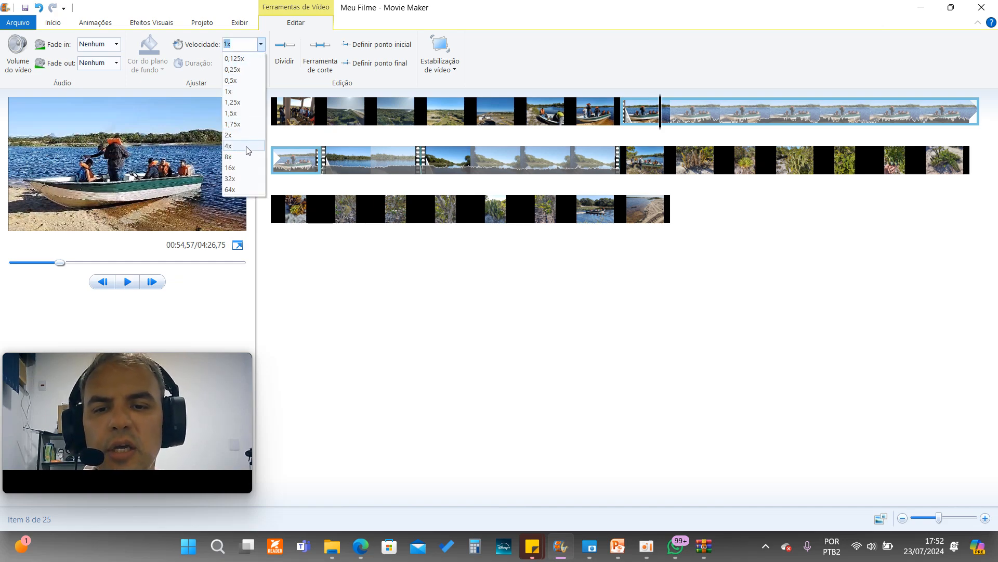
pyautogui.click(233, 147)
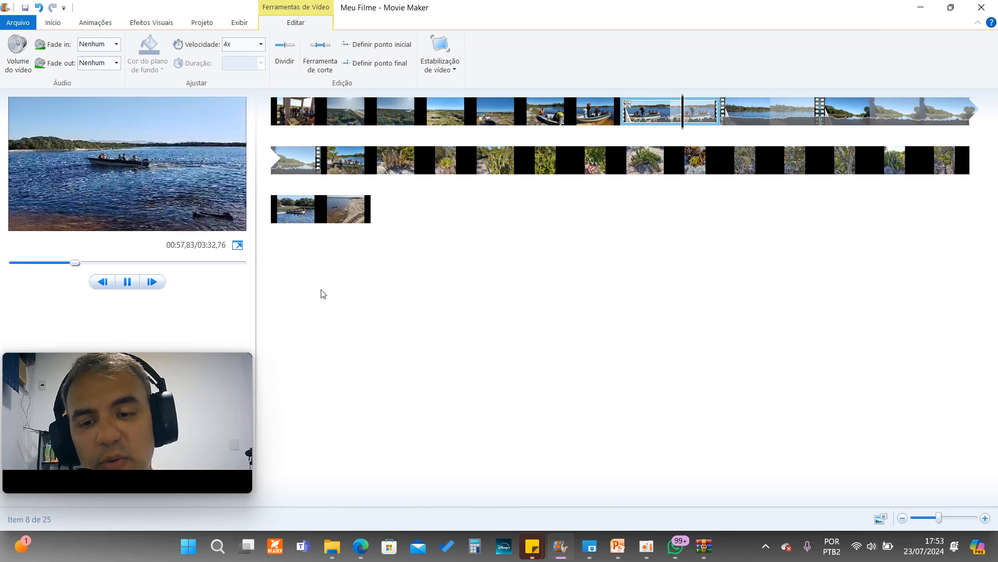
pyautogui.click(124, 285)
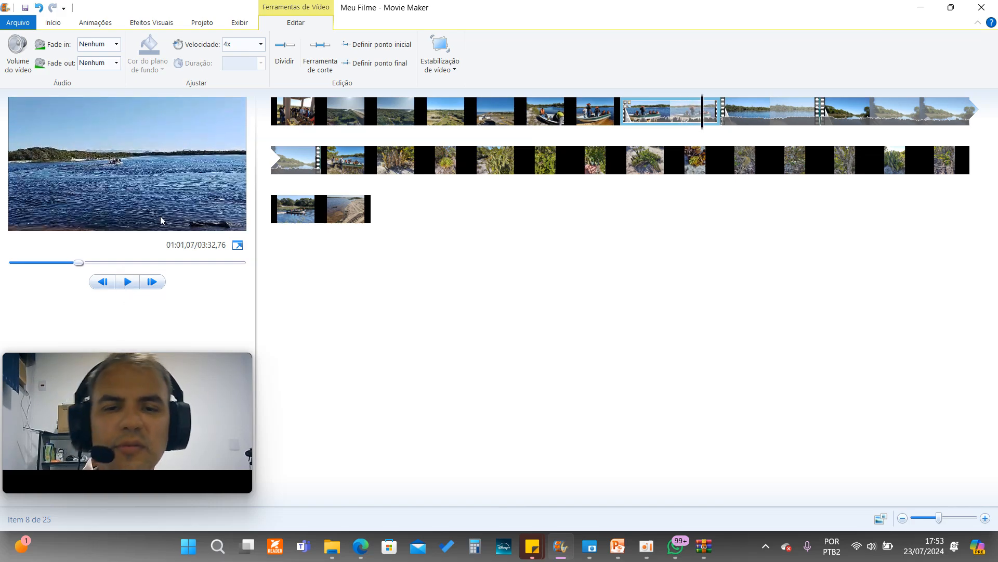
pyautogui.click(261, 46)
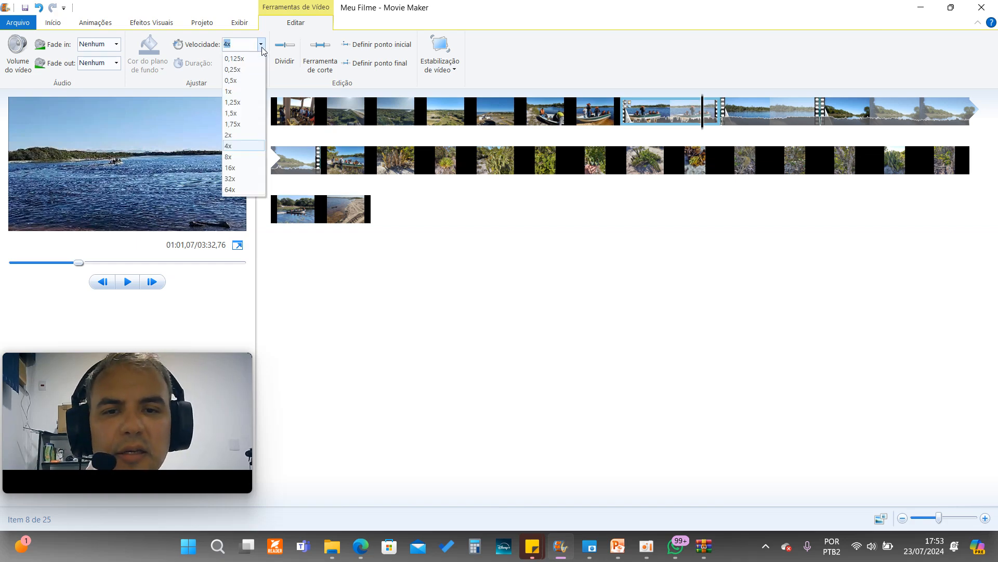
pyautogui.click(247, 92)
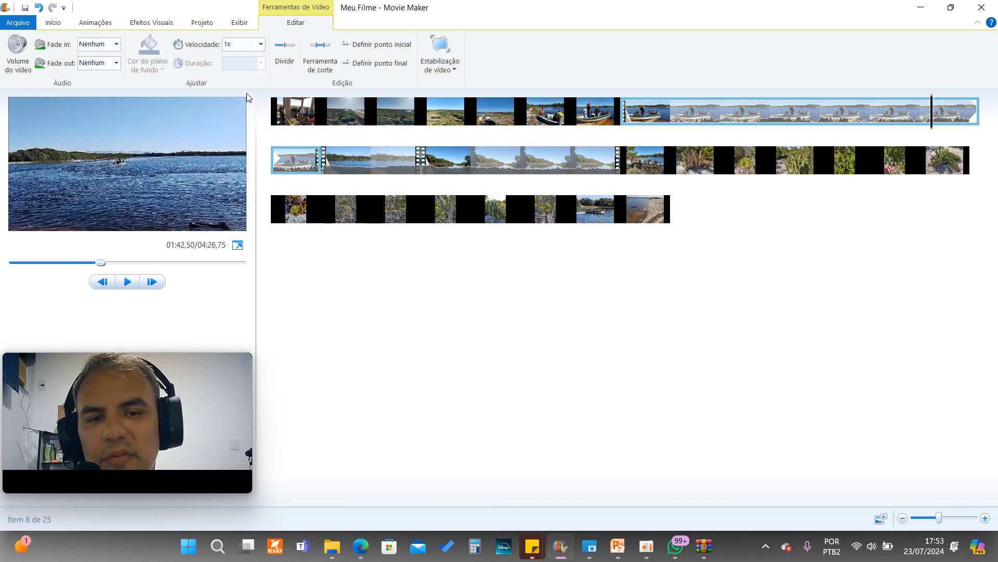
# - Preview the long boat clip from its beginning at normal speed and pause at about 00:49,80
pyautogui.click(644, 112)
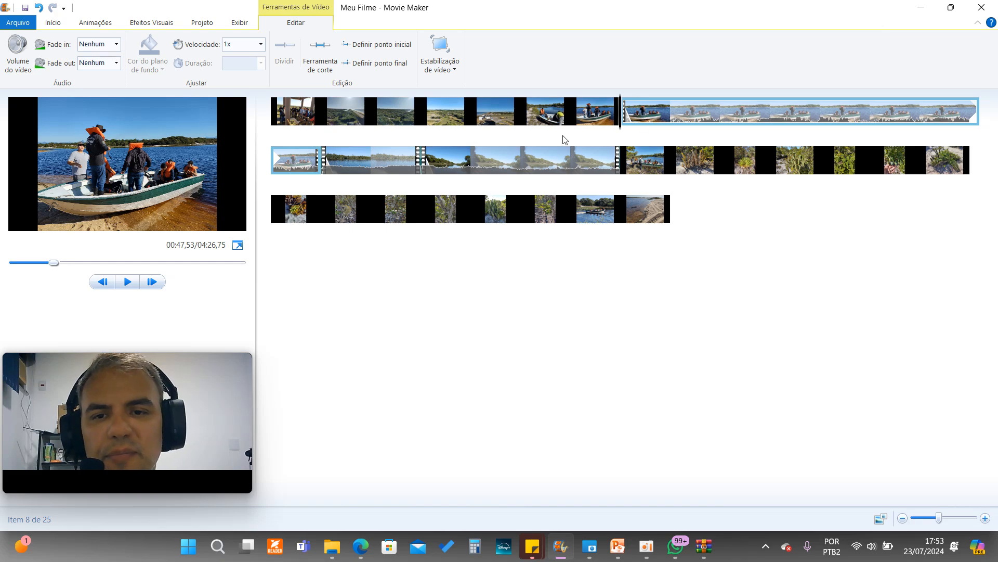
pyautogui.click(129, 282)
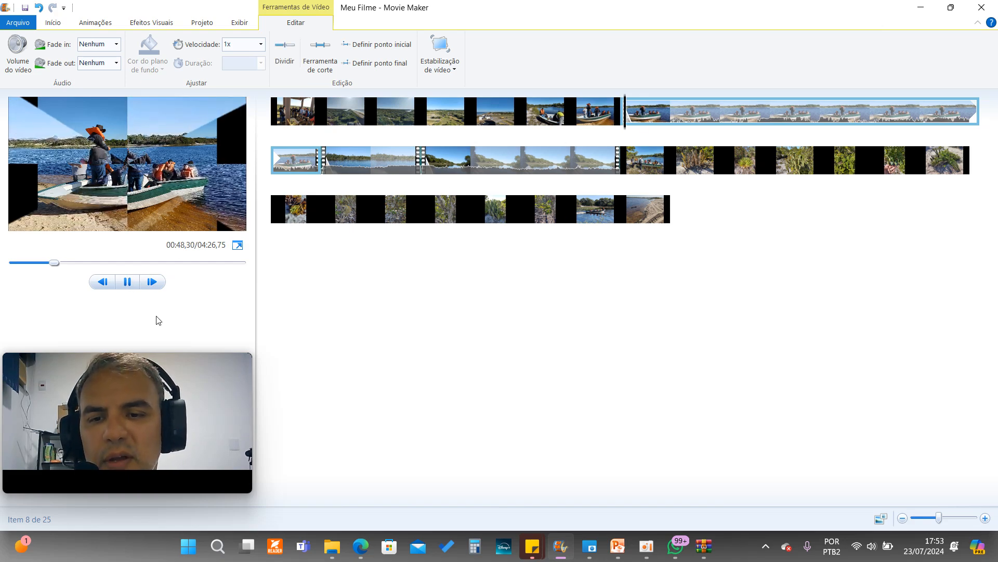
pyautogui.click(127, 285)
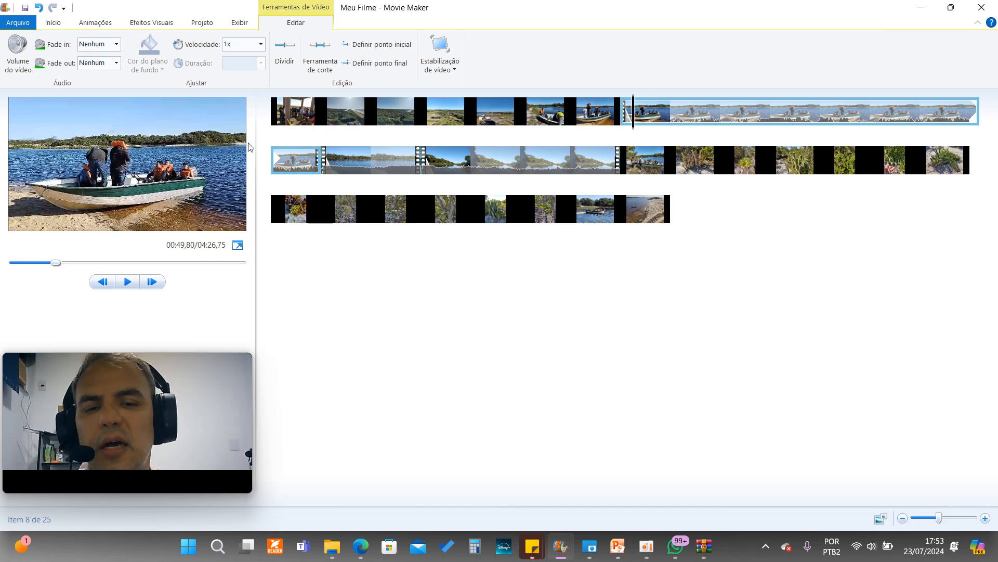
# - Split the long boat video clip at 01:19,00 and check the video stabilization choices for its second part
pyautogui.click(622, 114)
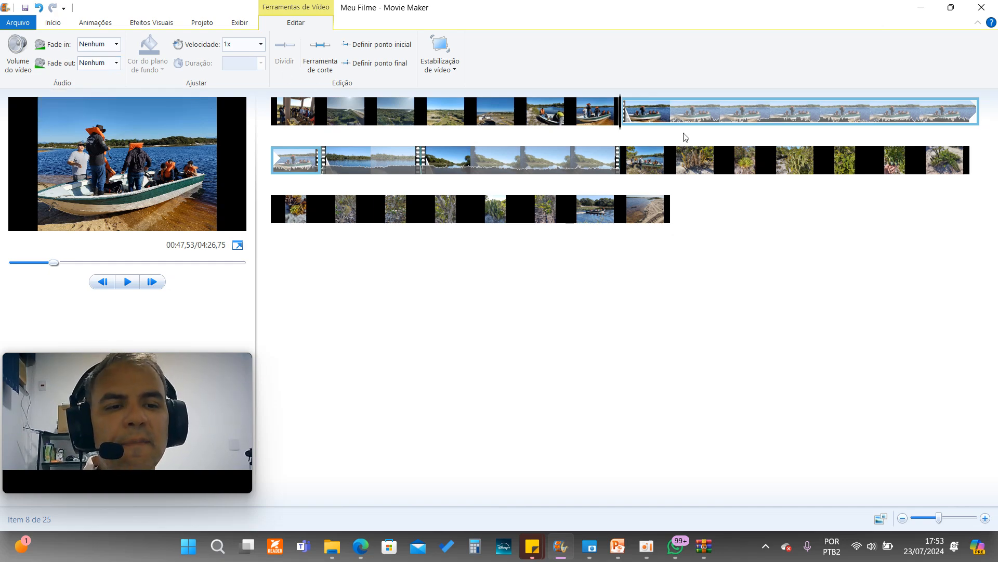
pyautogui.click(697, 119)
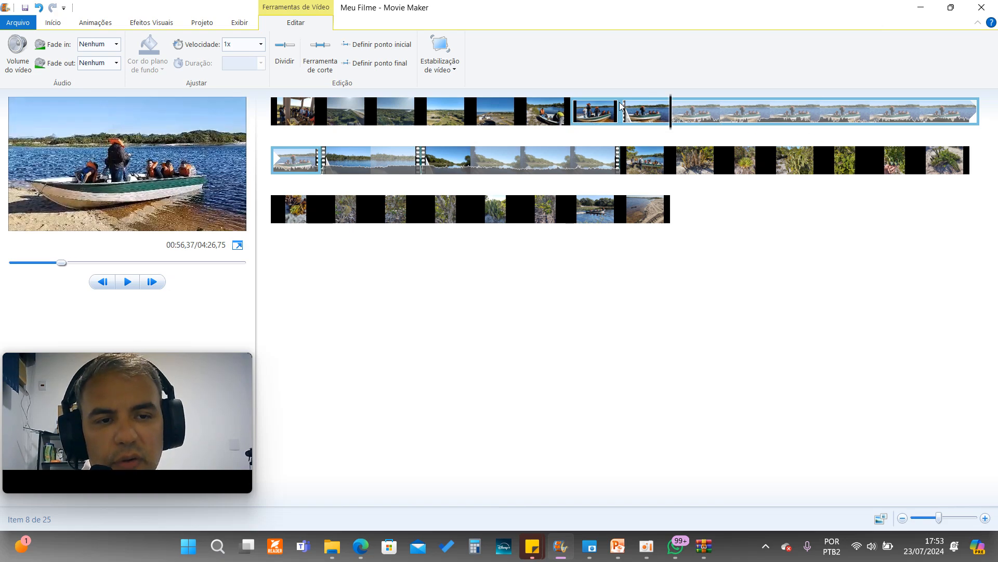
pyautogui.click(654, 111)
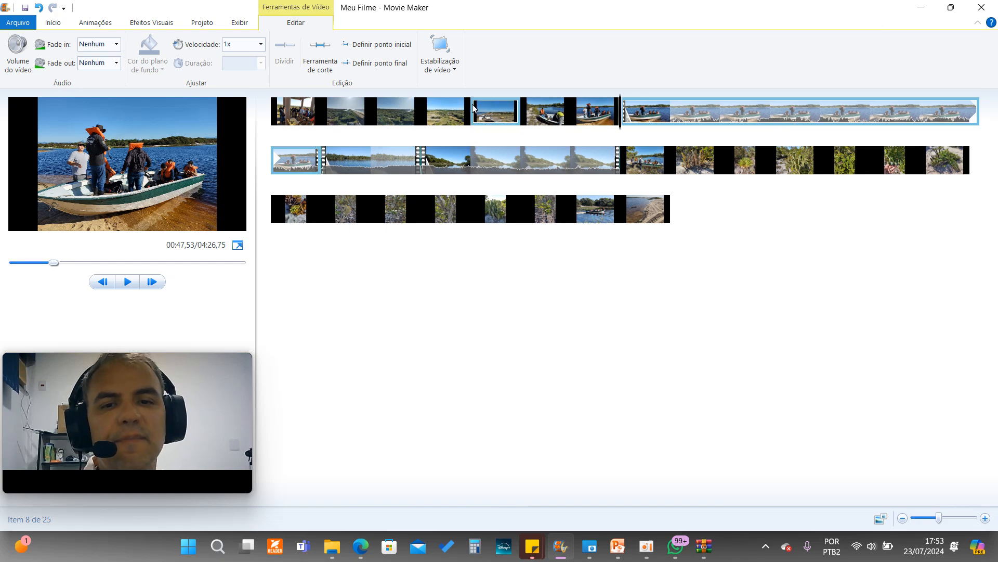
pyautogui.click(671, 116)
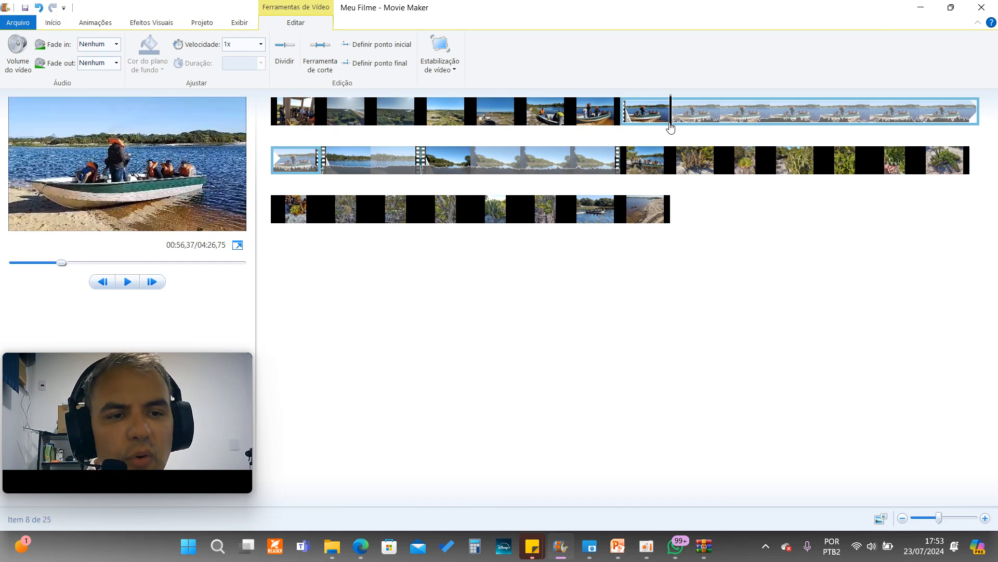
pyautogui.moveTo(671, 127); pyautogui.dragTo(799, 129)
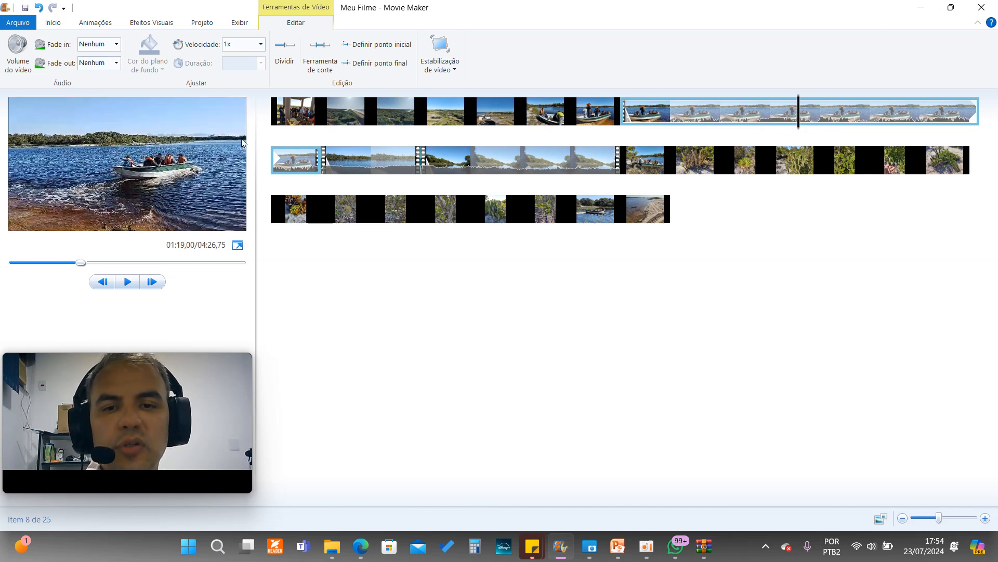
pyautogui.click(284, 52)
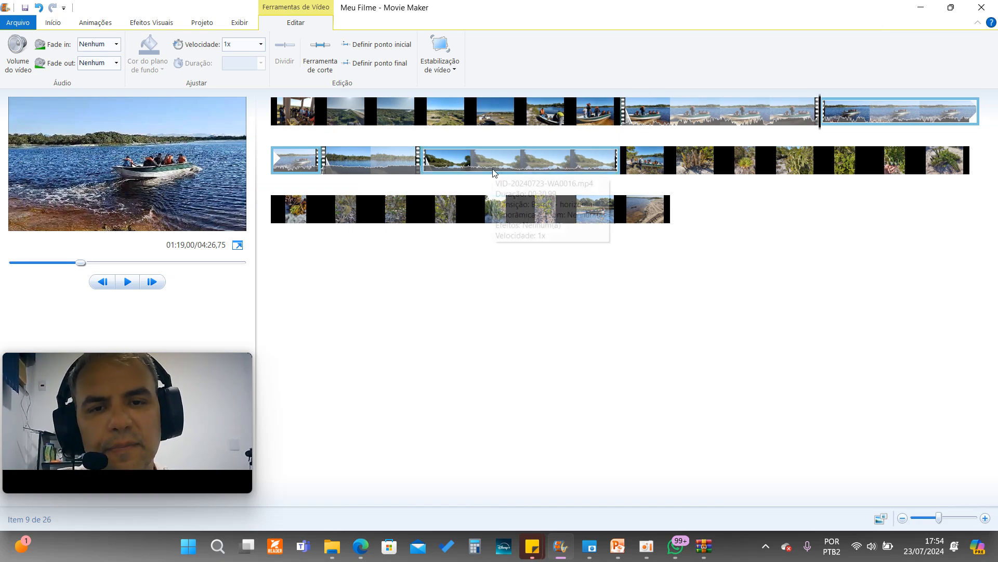
pyautogui.click(450, 66)
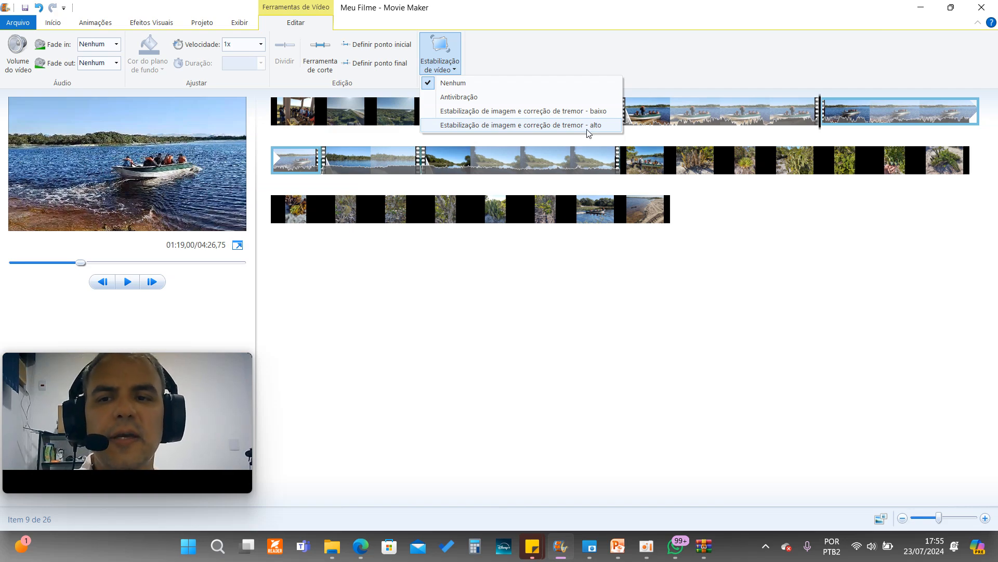
pyautogui.click(512, 56)
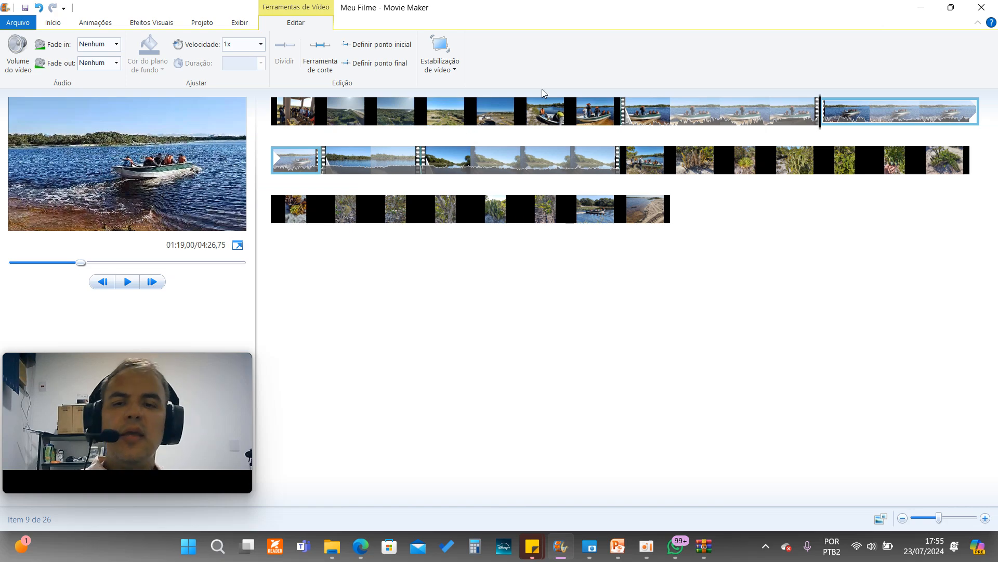
# - Add a title reading "Passeio ao PARNA da Restinga de Jurubatiba" and move its text higher so it sits centred in the frame
pyautogui.click(55, 24)
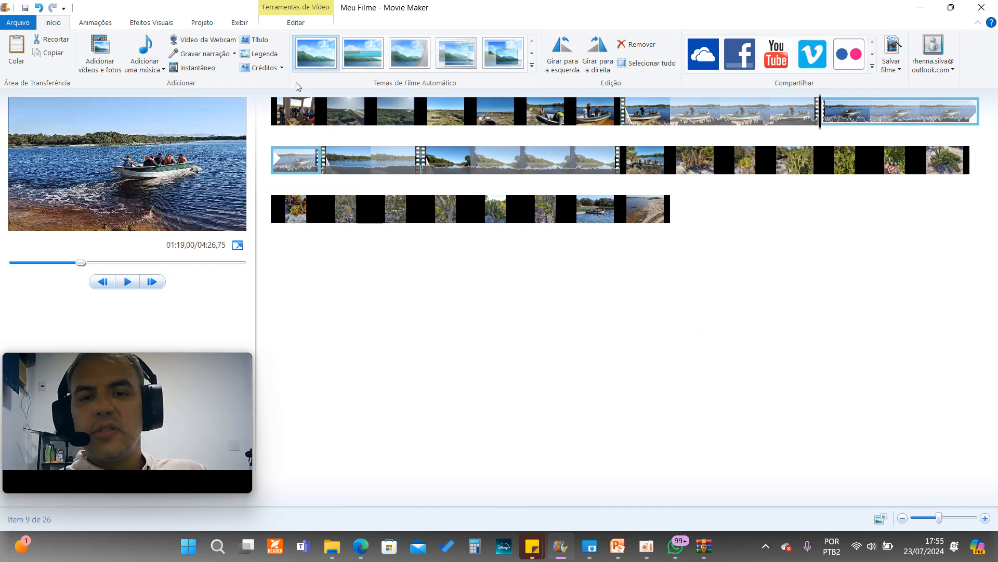
pyautogui.click(258, 40)
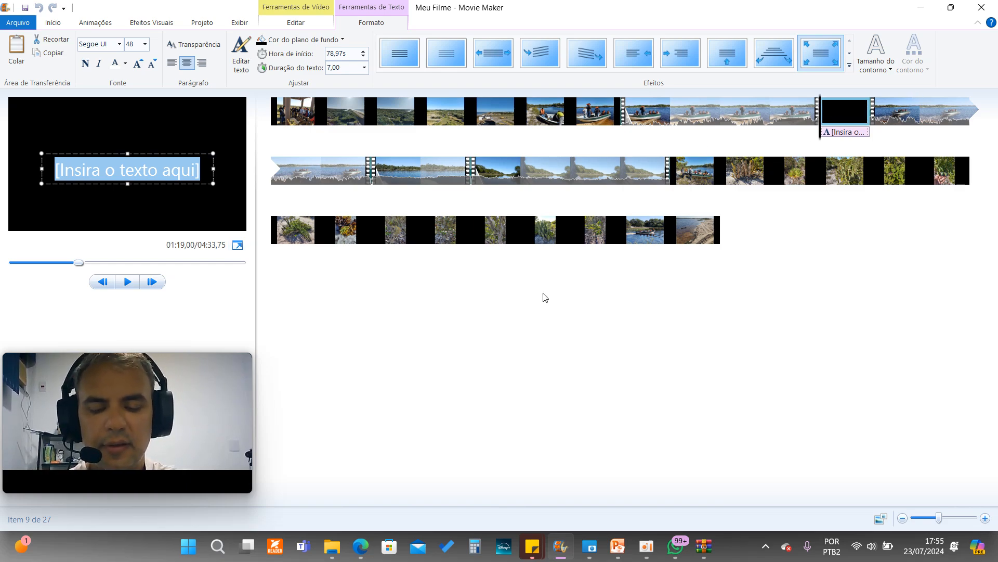
pyautogui.write('Passeio')
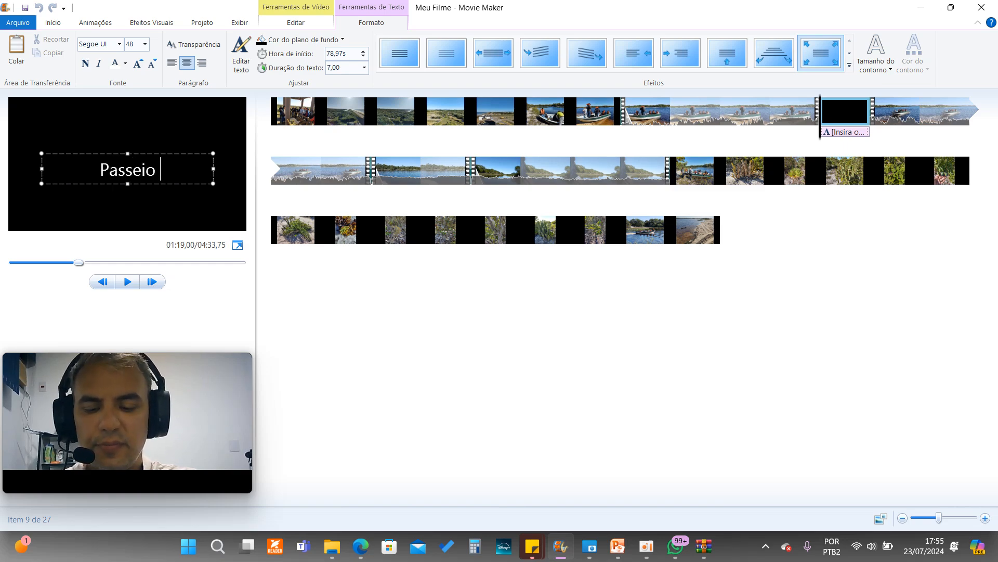
pyautogui.write(' a')
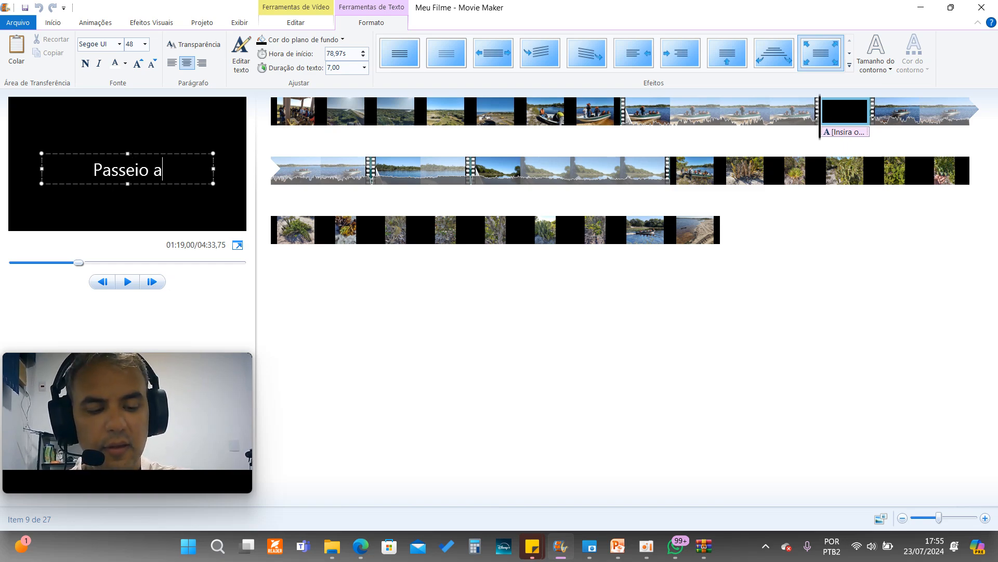
pyautogui.write('o Par')
pyautogui.press('BackSpace')
pyautogui.press('BackSpace')
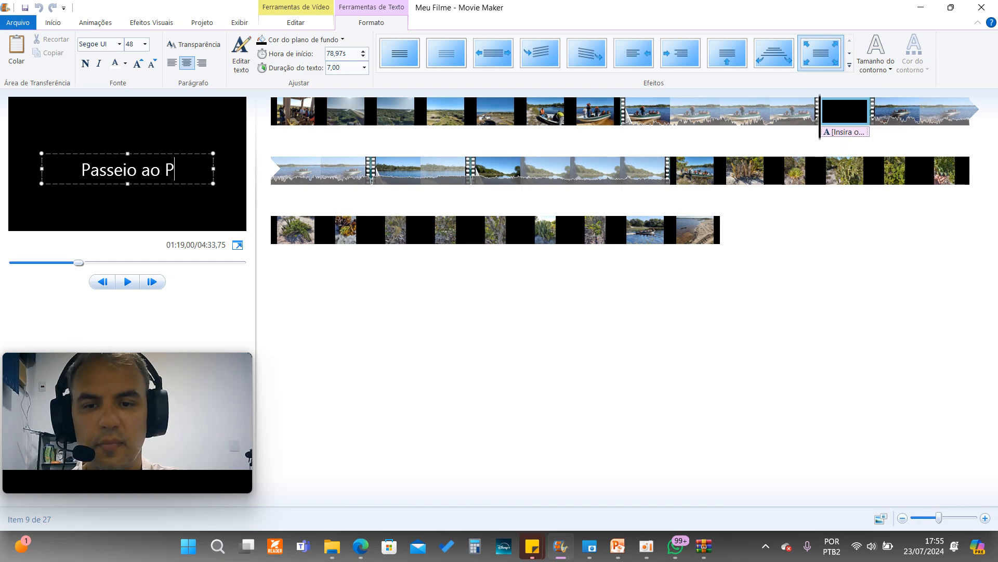
pyautogui.write('ARNA')
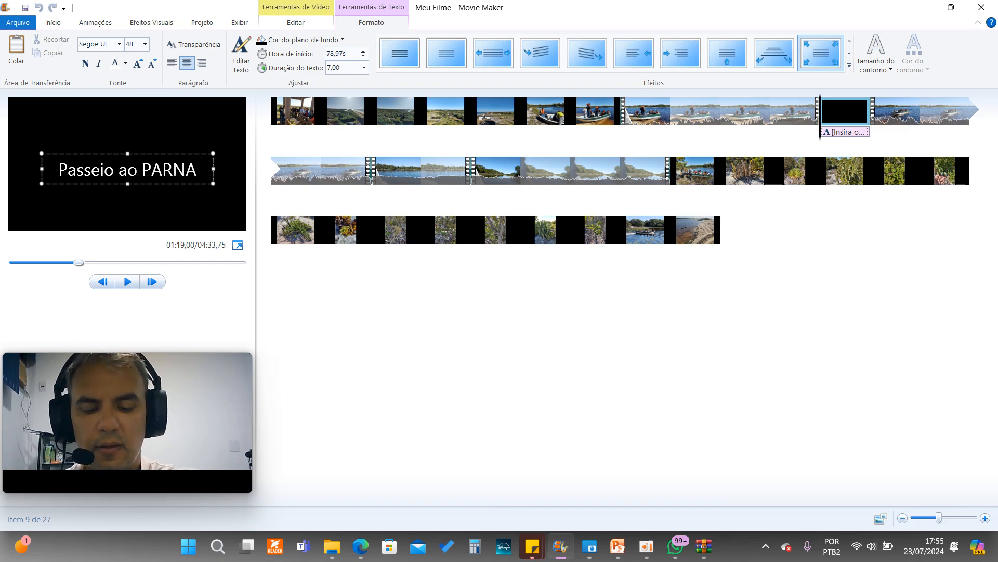
pyautogui.write(' da ')
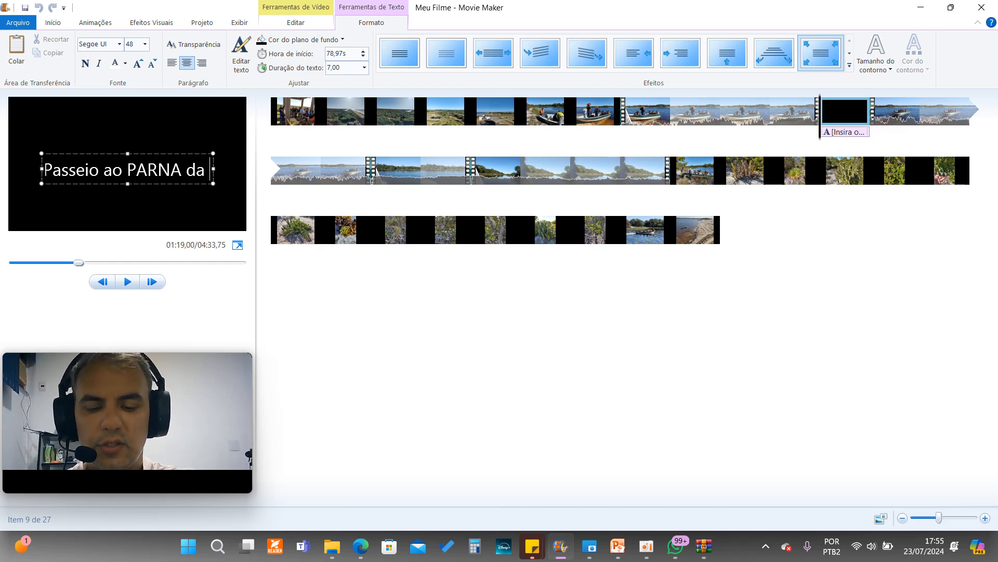
pyautogui.write('Rest')
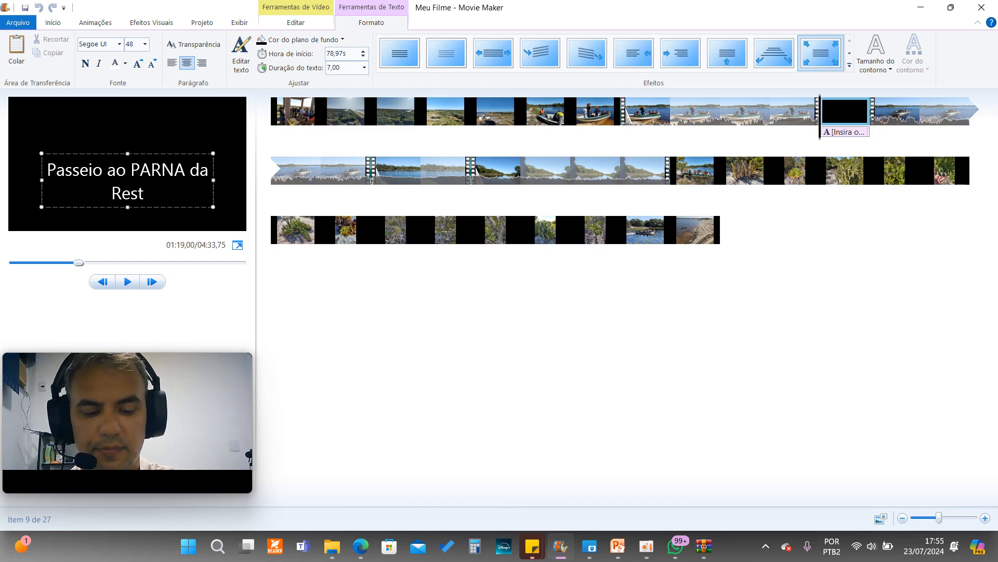
pyautogui.write('inga de Ju')
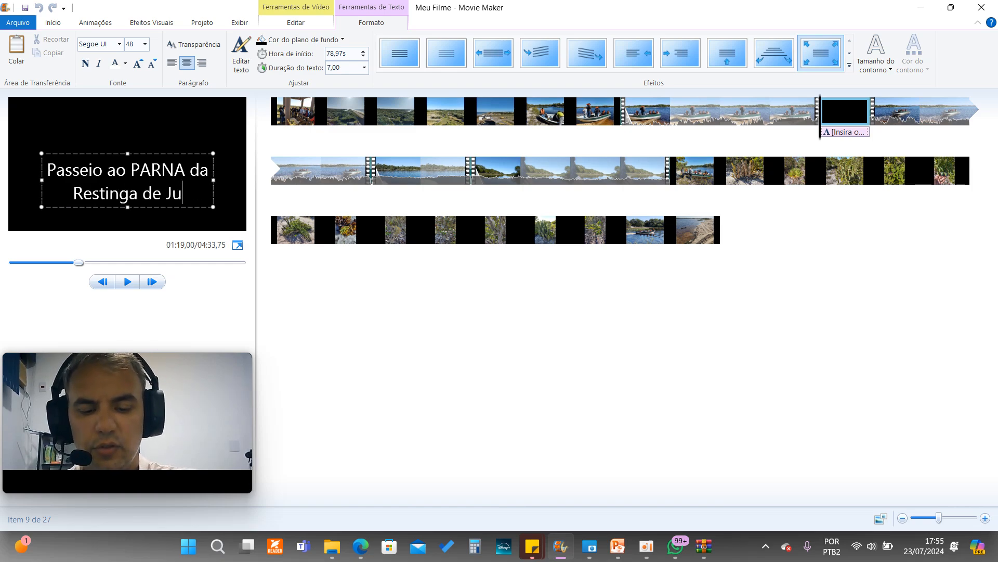
pyautogui.write('rubatiba')
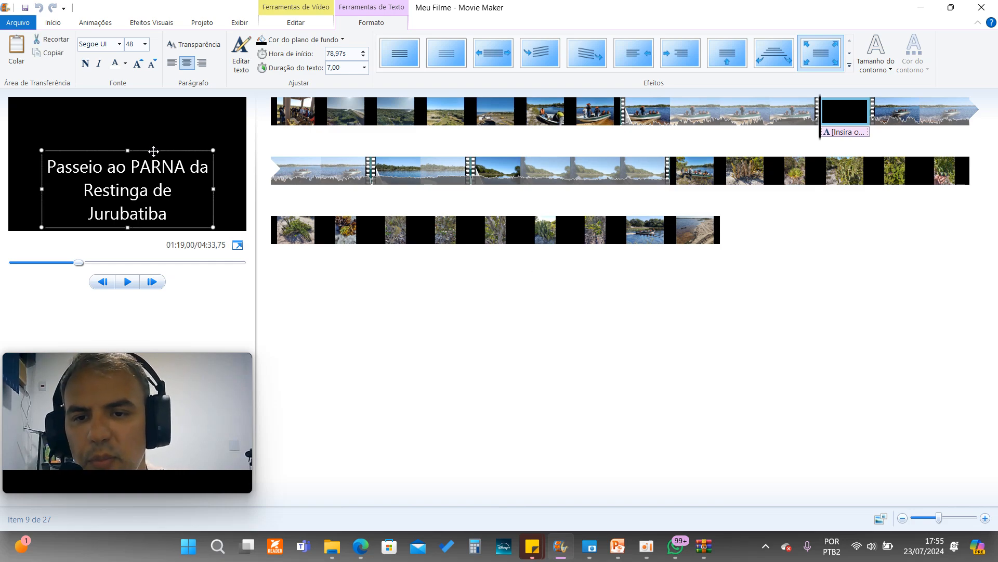
pyautogui.moveTo(154, 151); pyautogui.dragTo(149, 123)
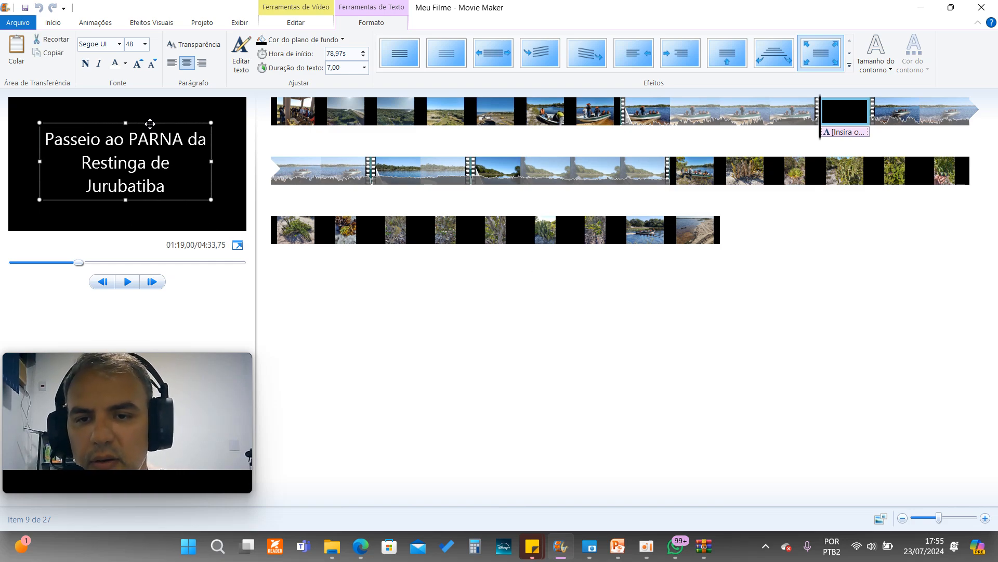
pyautogui.click(231, 192)
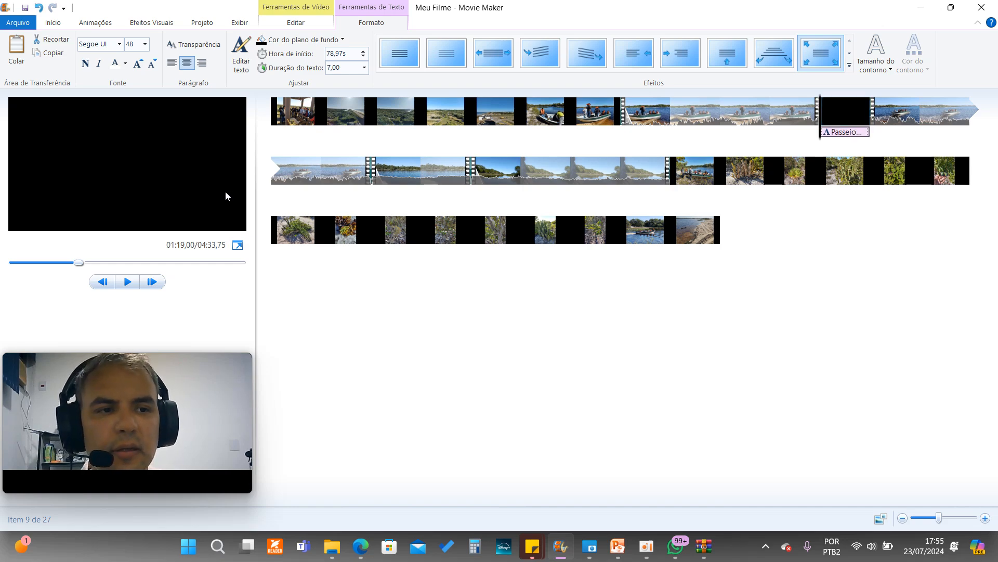
# - Move the title to the very start of the movie, ahead of the first photo, and preview it
pyautogui.moveTo(839, 110); pyautogui.dragTo(287, 122)
pyautogui.click(128, 282)
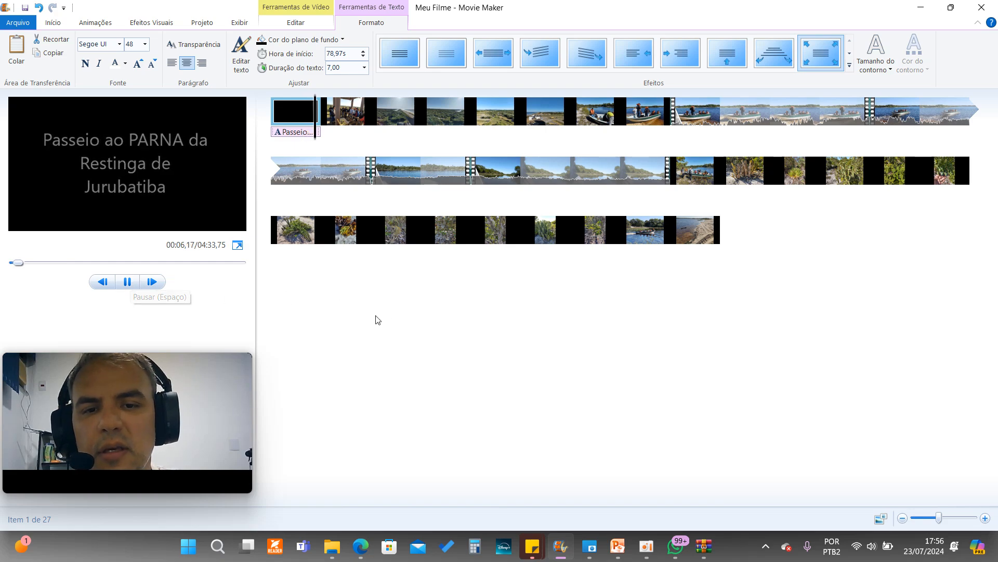
pyautogui.click(129, 282)
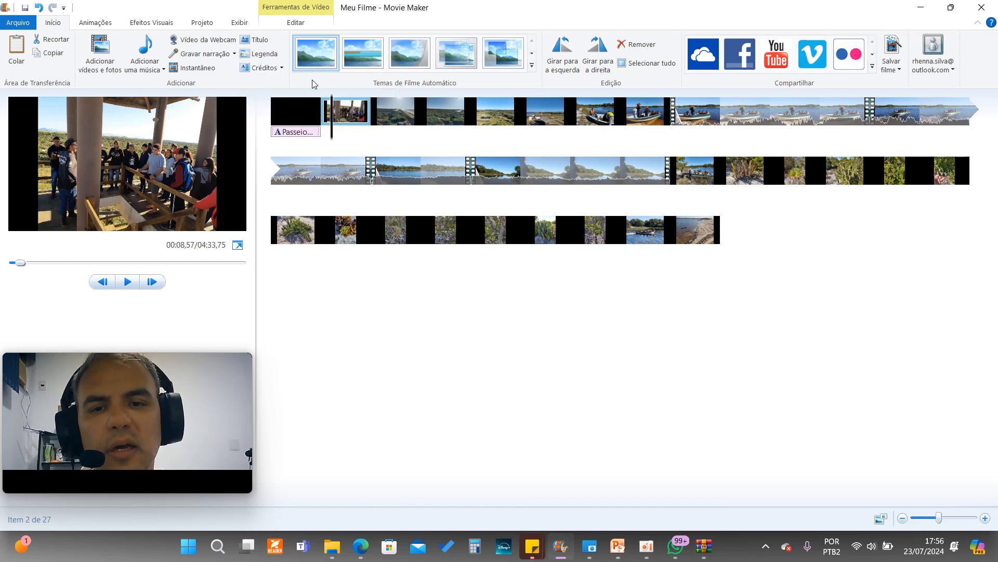
# - Add closing credits reading "Turma do 9 ano do colégio Camboim" under the CRÉDITOS heading and preview them
pyautogui.click(263, 68)
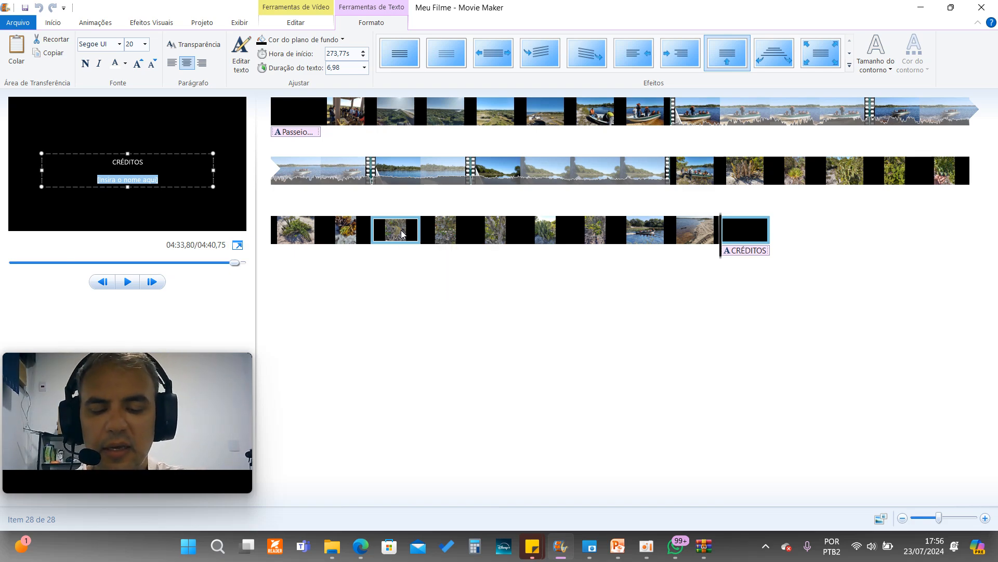
pyautogui.write('Turma do 9 an')
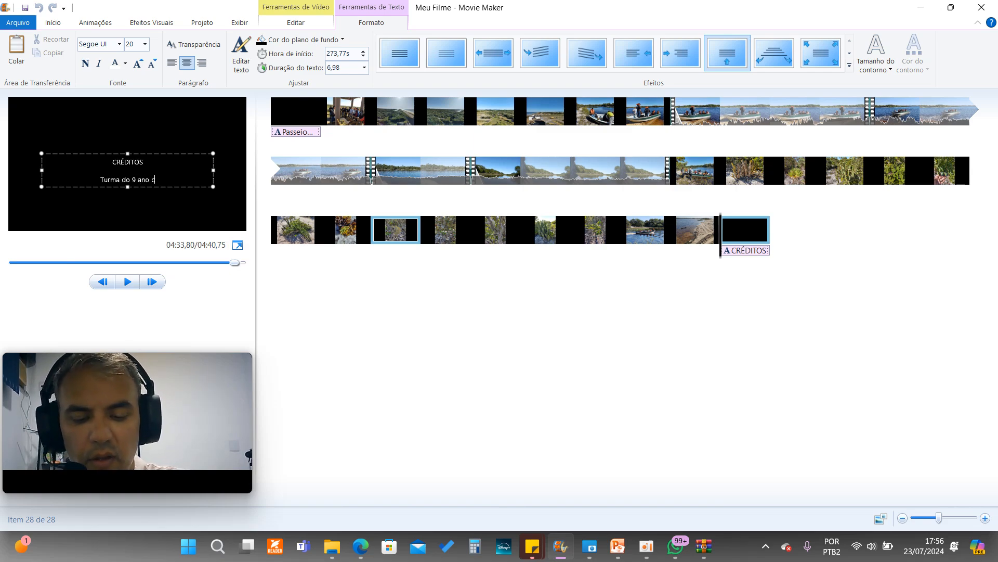
pyautogui.write('o colég')
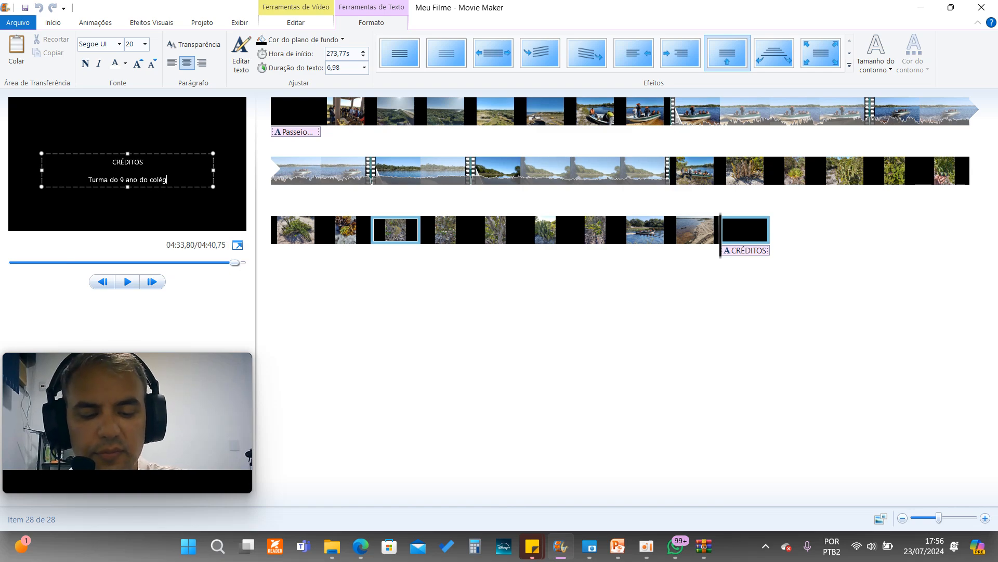
pyautogui.write('io Camboim')
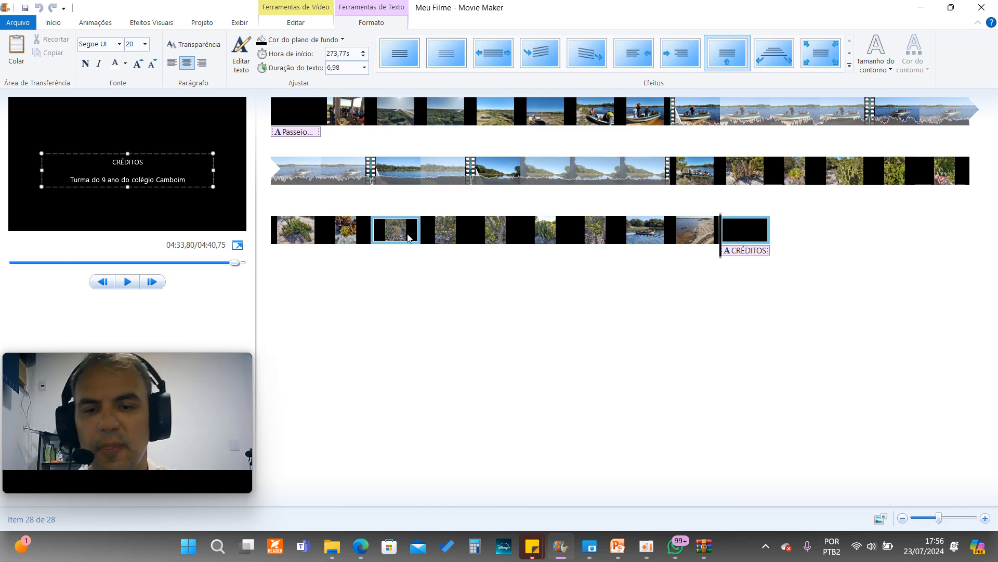
pyautogui.click(222, 207)
pyautogui.moveTo(119, 384)
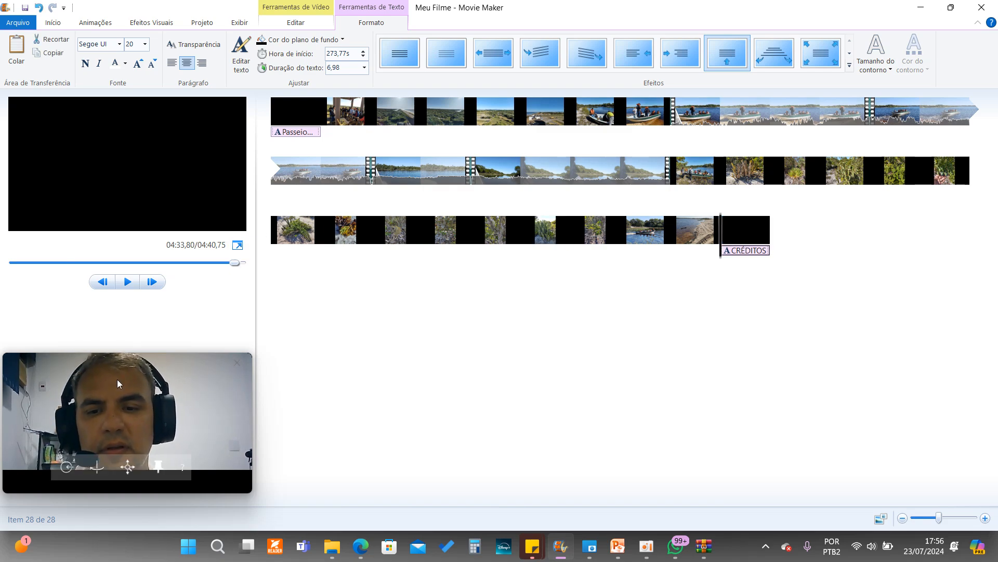
pyautogui.click(128, 282)
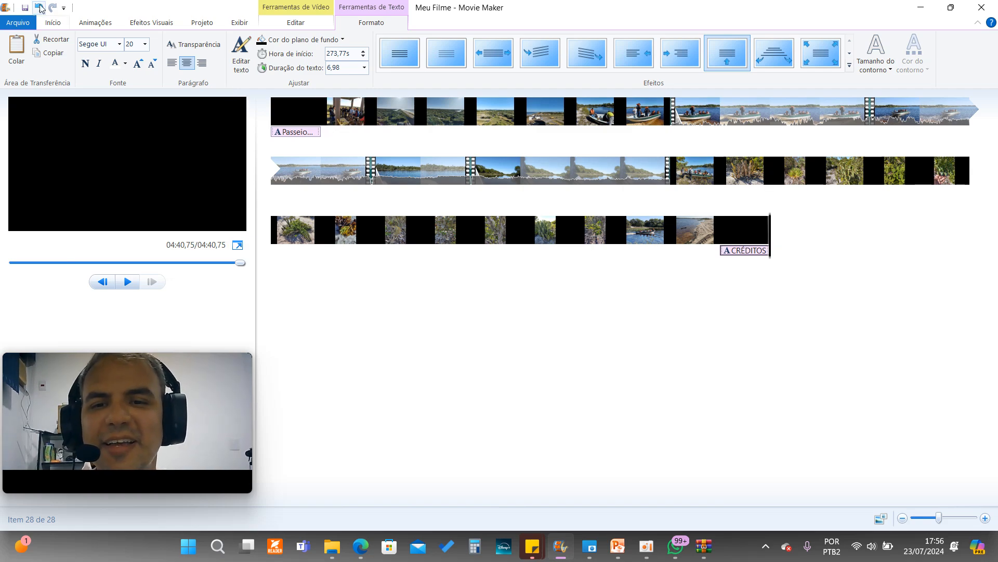
# - Export the finished movie to the Movie maker folder as Projeto Final.mp4, using the MPEG-4/H.264 video type
pyautogui.click(58, 24)
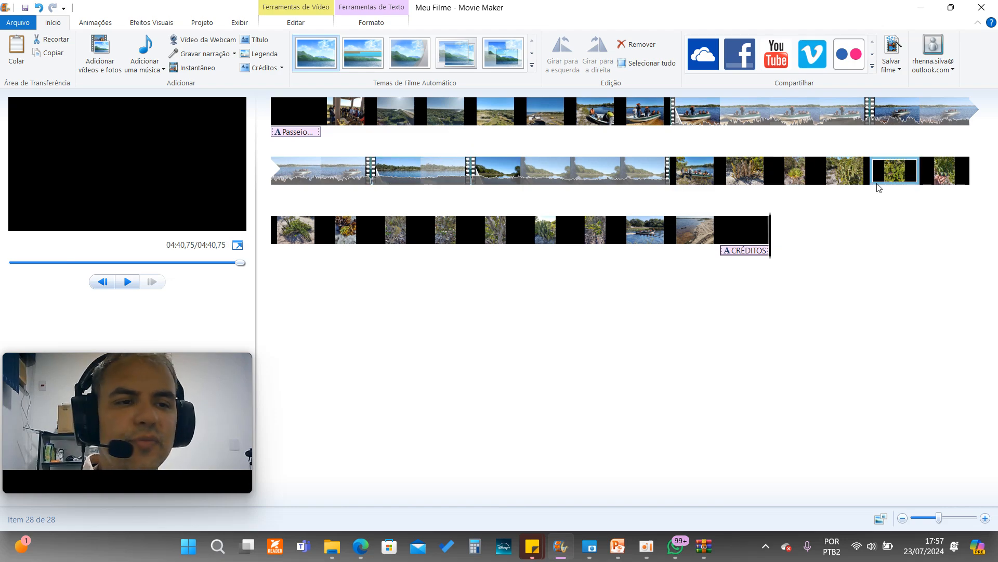
pyautogui.click(895, 47)
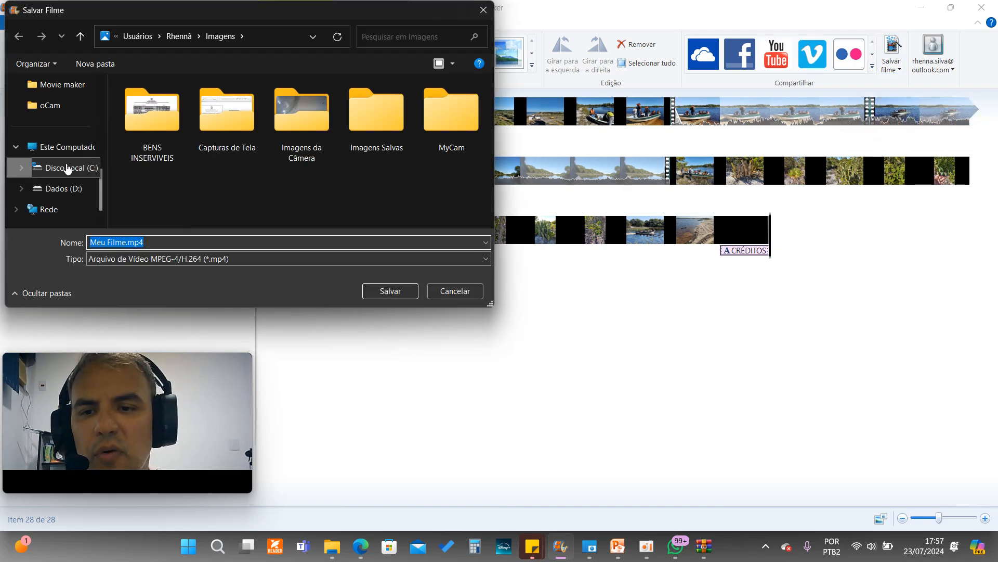
pyautogui.click(74, 89)
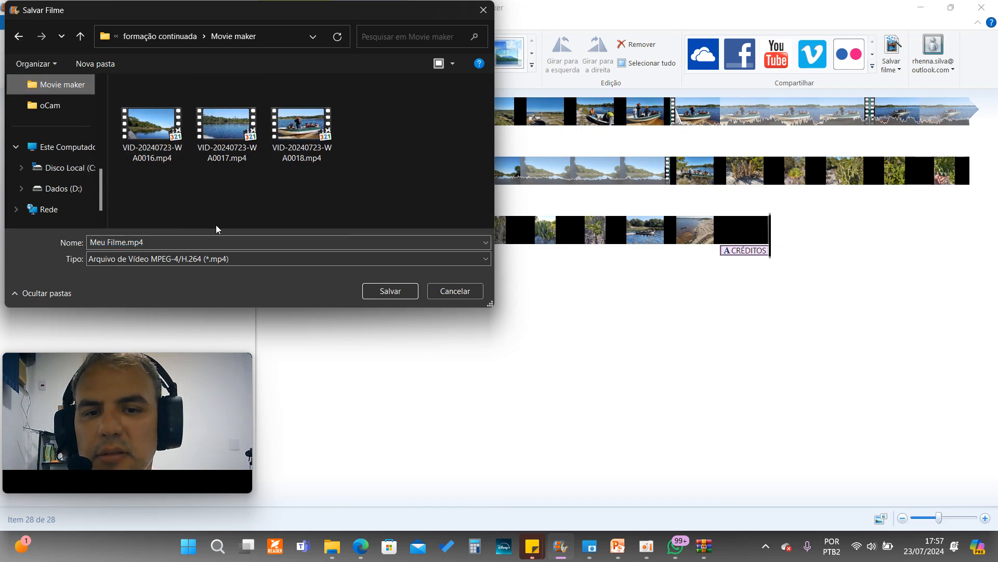
pyautogui.click(120, 241)
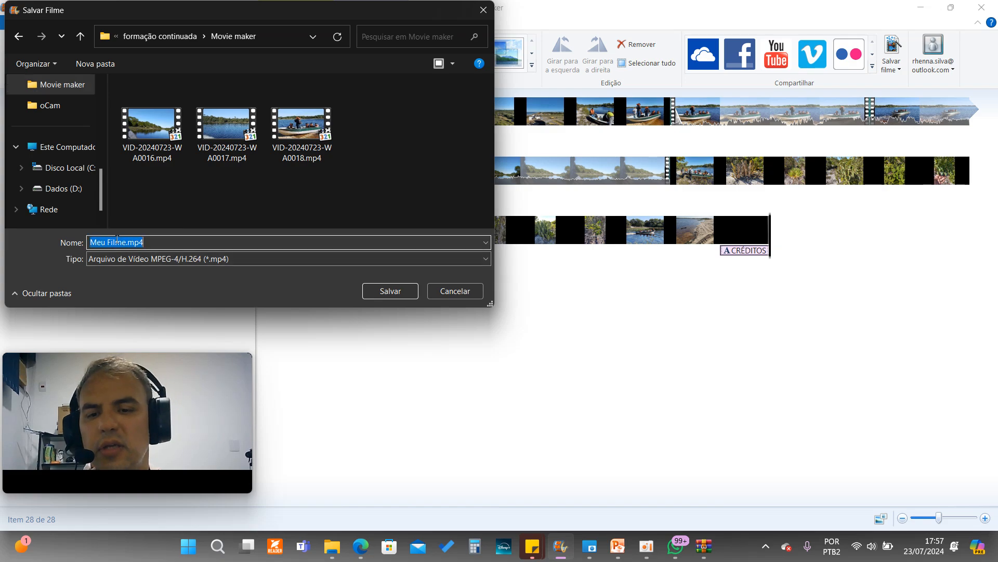
pyautogui.moveTo(126, 241); pyautogui.dragTo(89, 242)
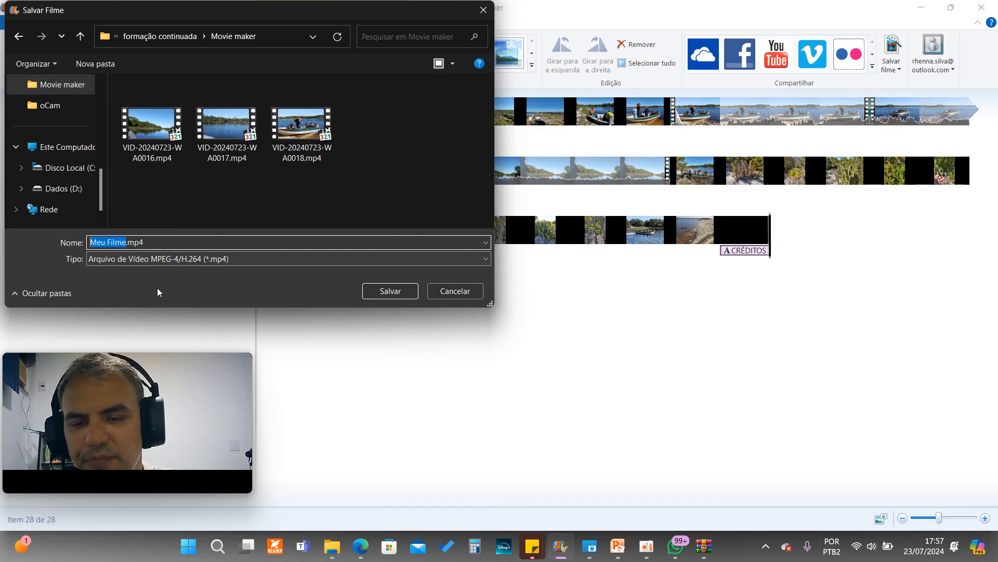
pyautogui.write('Projeto F')
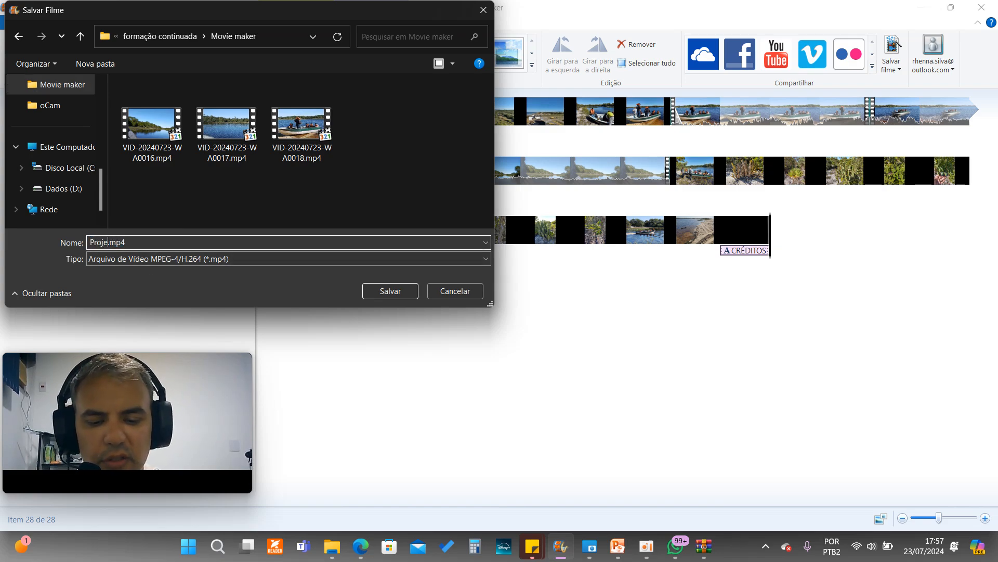
pyautogui.write('inal')
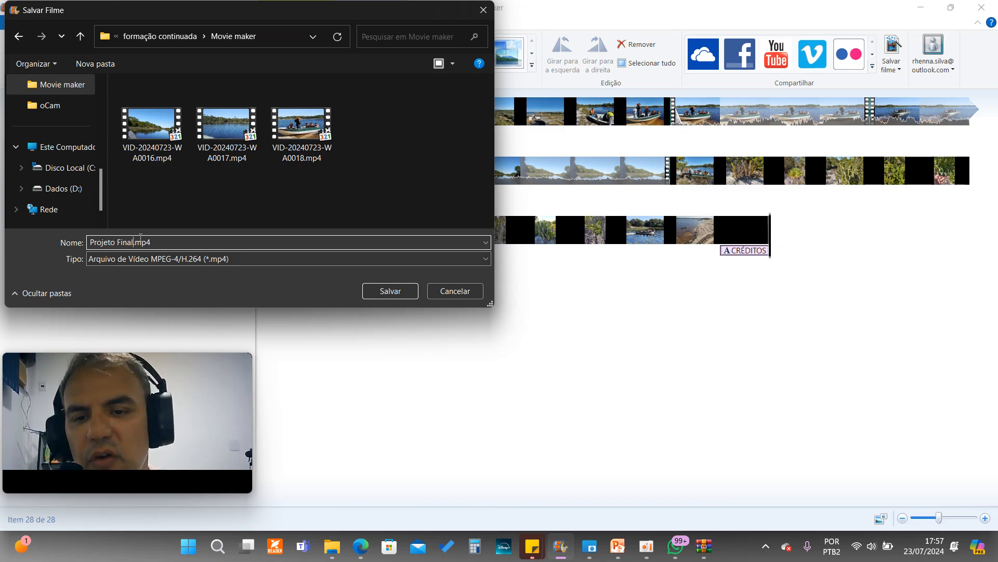
pyautogui.click(486, 260)
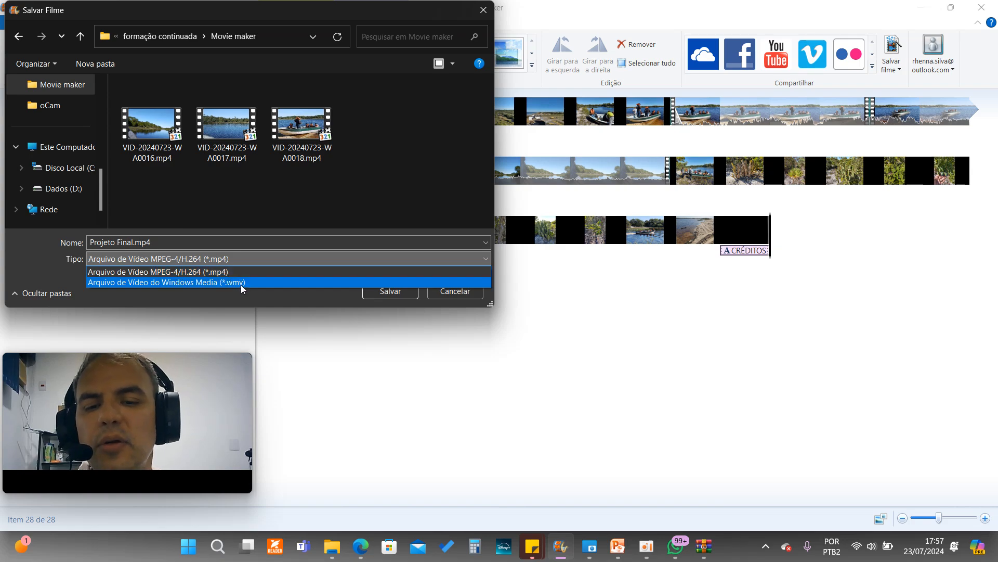
pyautogui.click(278, 271)
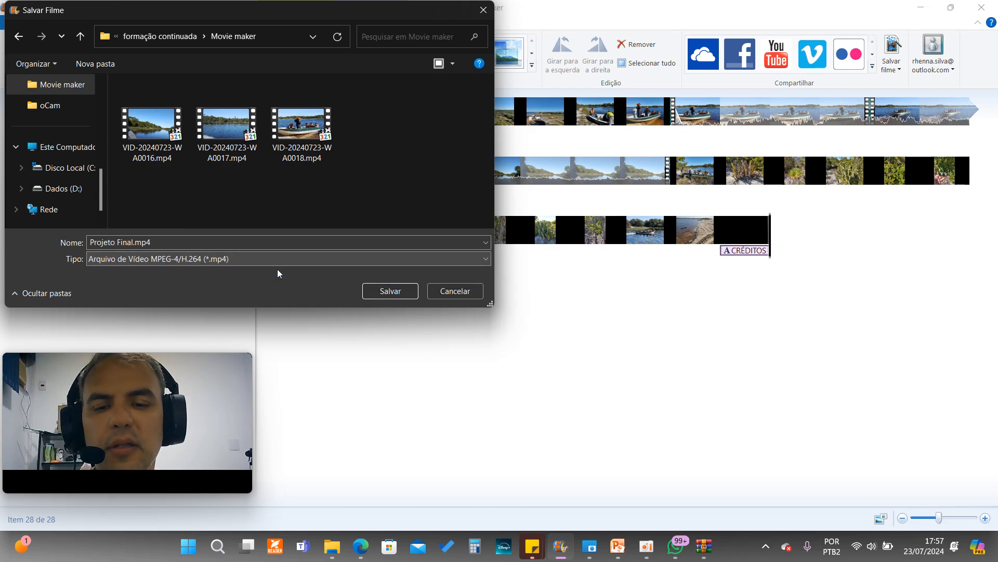
pyautogui.click(394, 293)
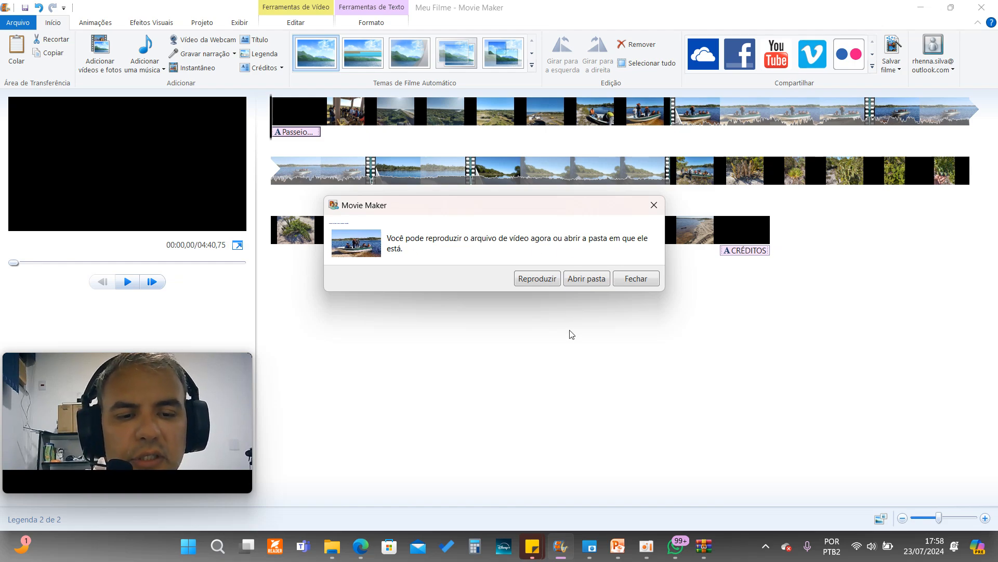
# - Find Projeto Final.mp4 in its output folder, play it through to the closing credits and close the player
pyautogui.click(587, 279)
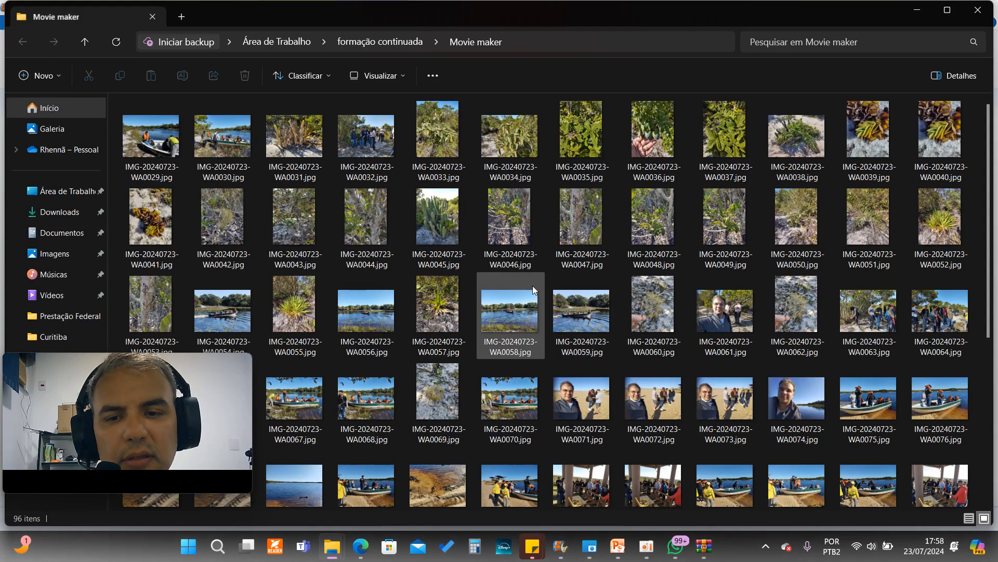
pyautogui.scroll(-5, 910, 146)
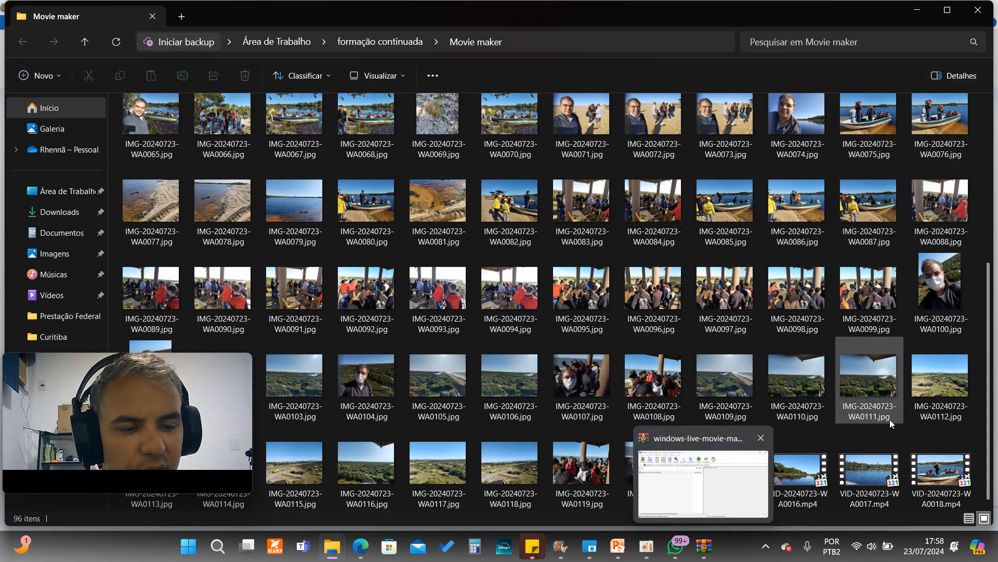
pyautogui.click(949, 10)
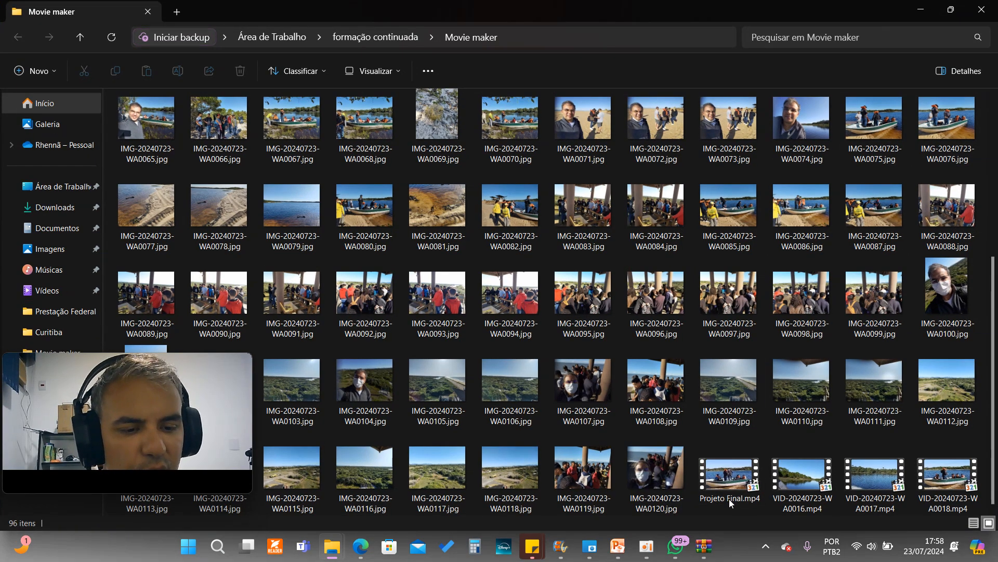
pyautogui.click(730, 482)
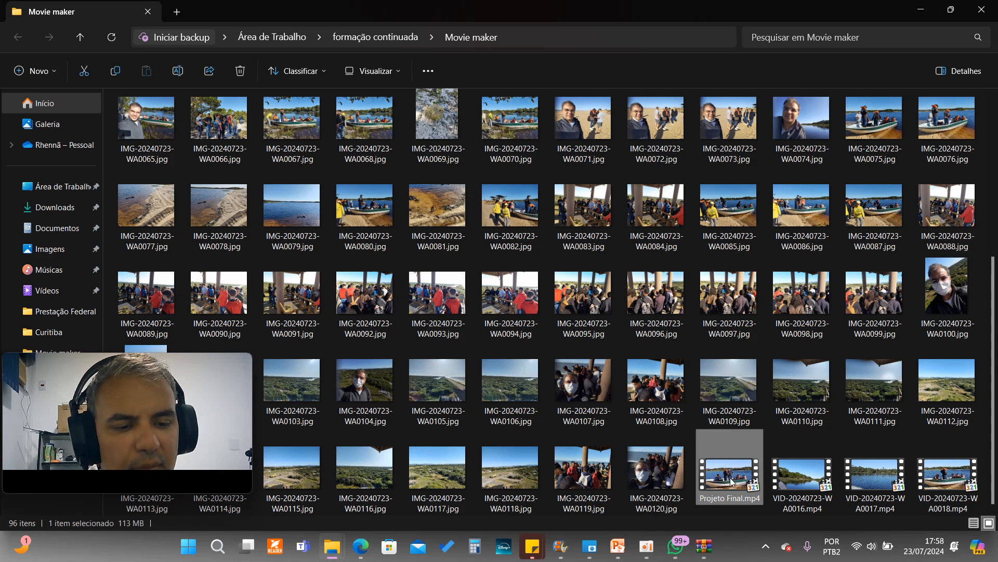
pyautogui.doubleClick(730, 481)
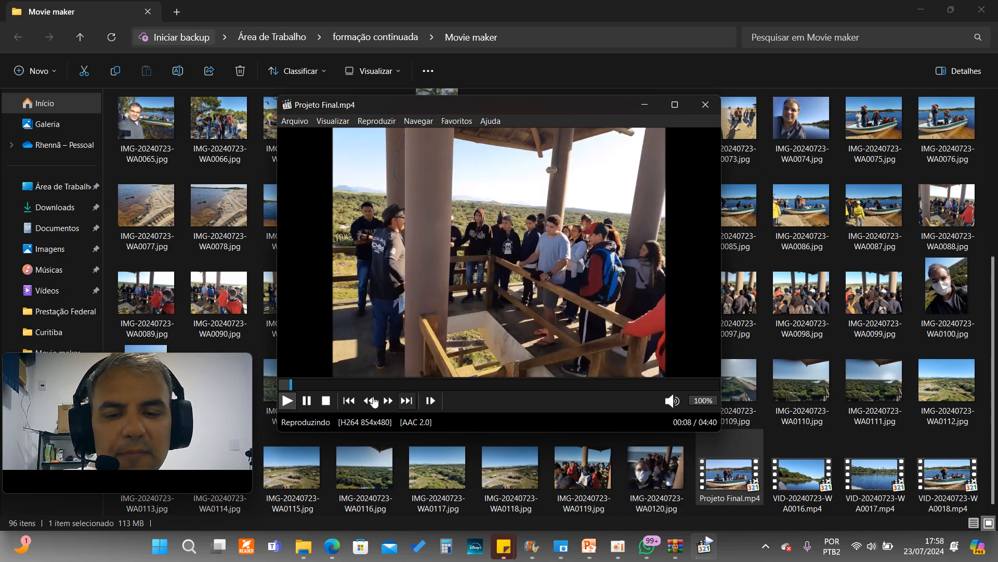
pyautogui.moveTo(307, 384); pyautogui.dragTo(705, 391)
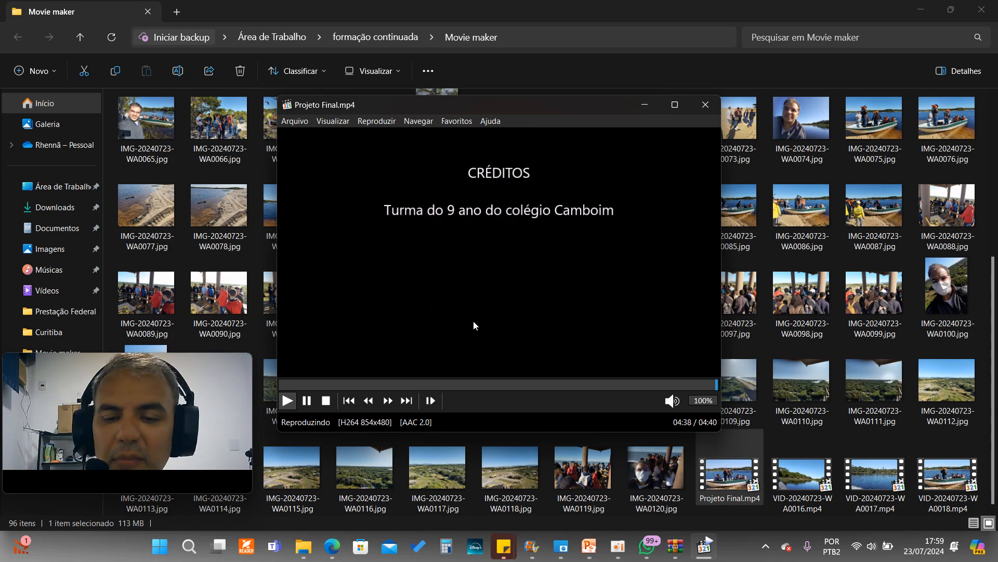
pyautogui.click(705, 106)
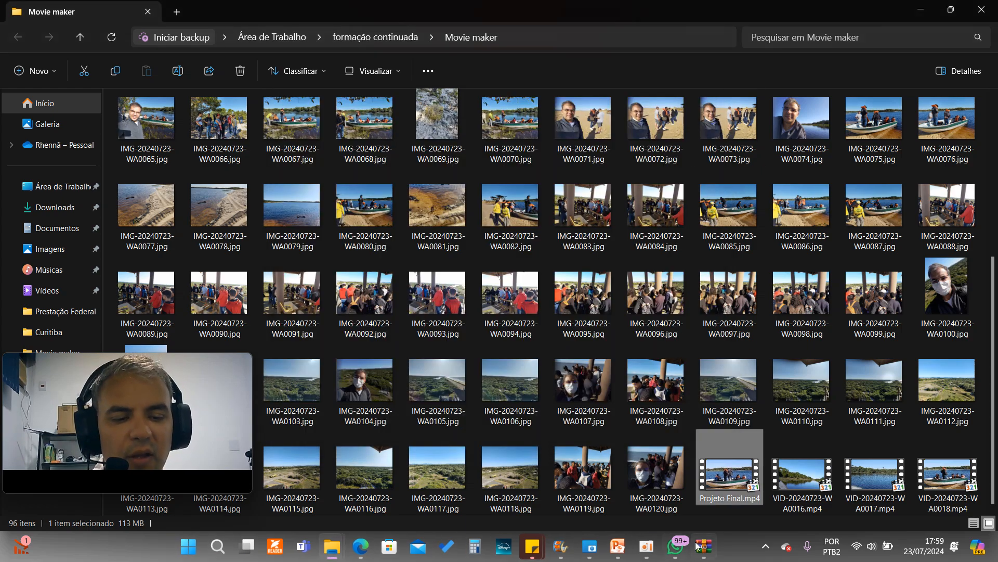
# - Switch to the PowerPoint presentation and start the slide show from the "Editando vídeos com Movie Maker" slide
pyautogui.click(703, 549)
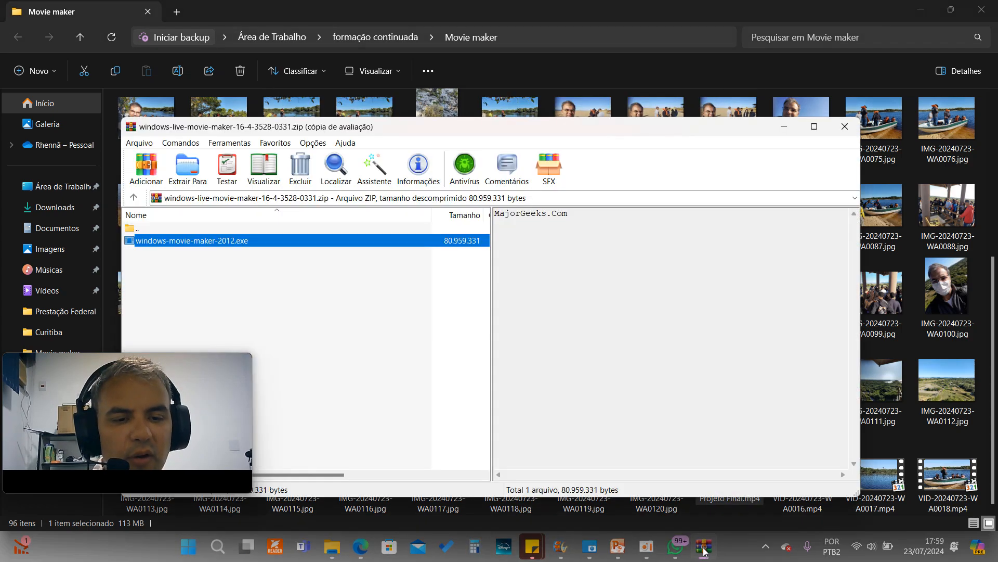
pyautogui.click(360, 546)
pyautogui.scroll(5, 500, 314)
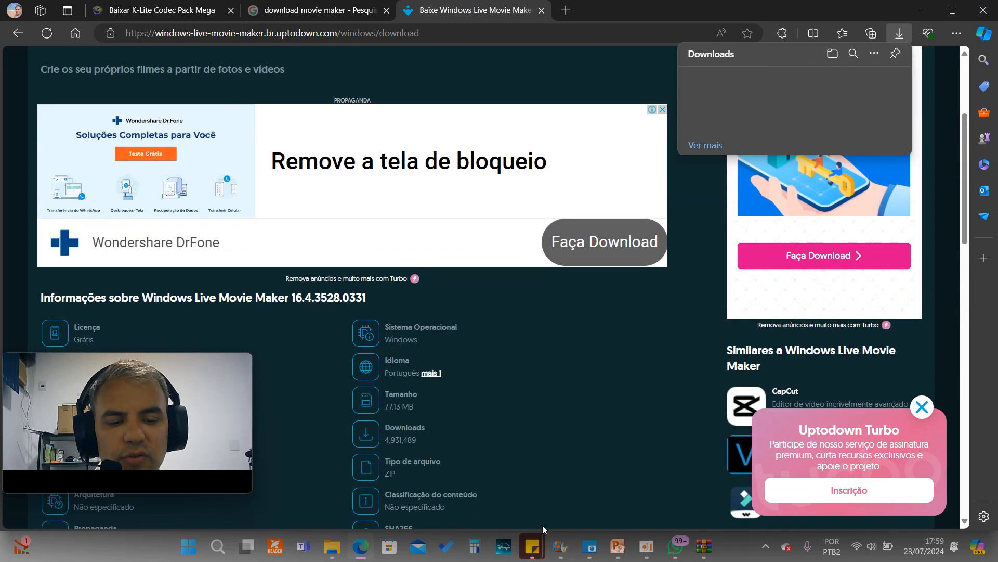
pyautogui.click(629, 553)
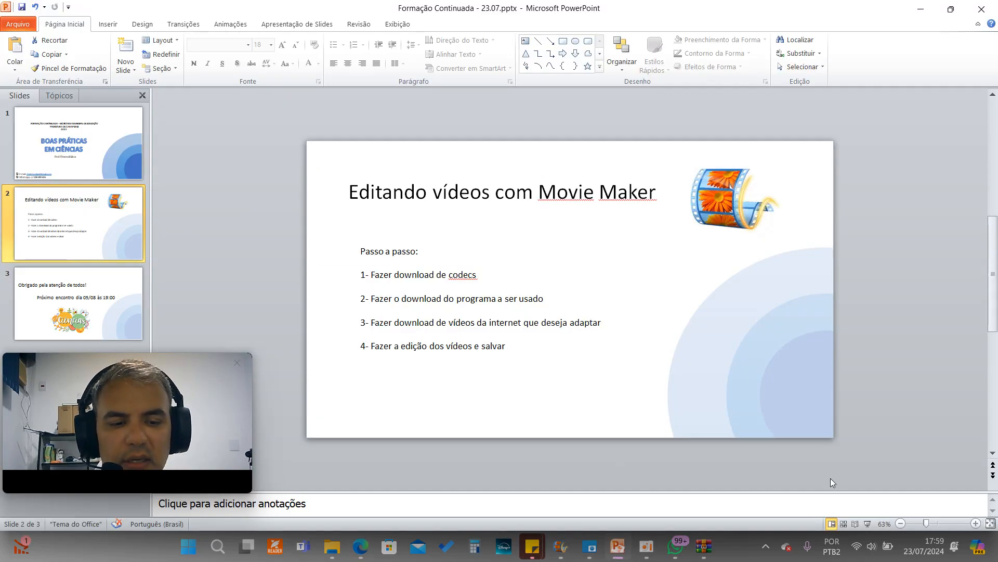
pyautogui.click(867, 523)
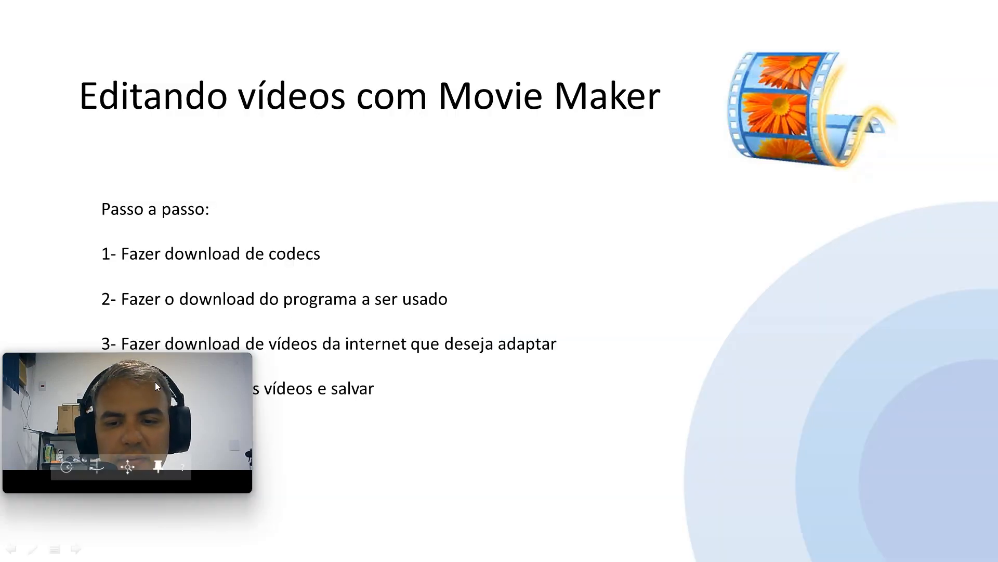
pyautogui.moveTo(394, 363); pyautogui.dragTo(816, 281)
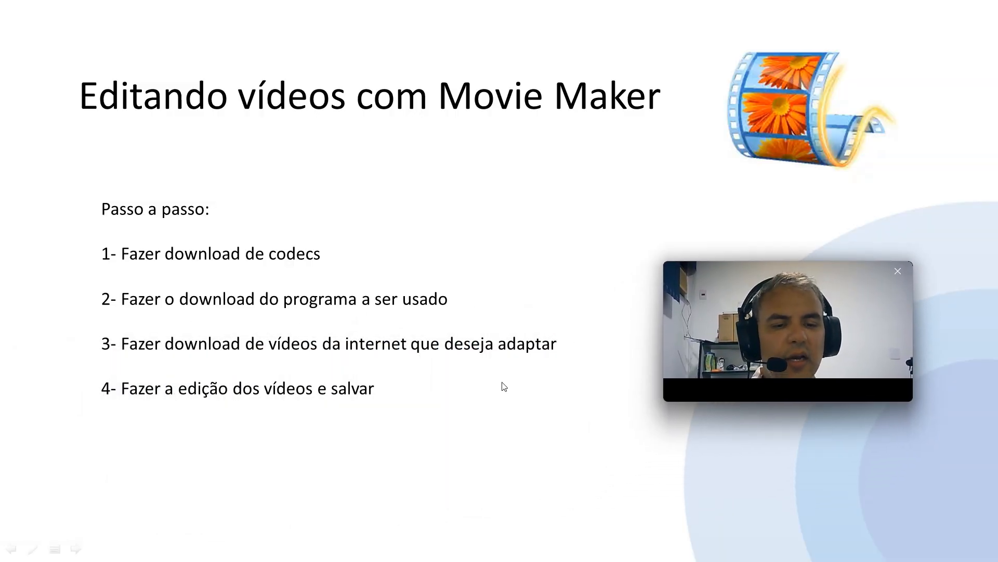